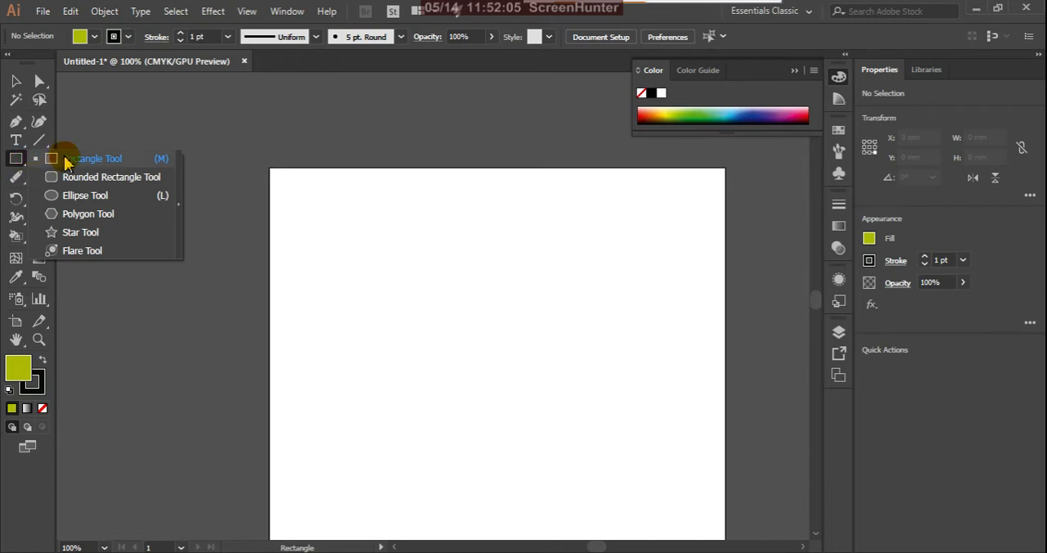
click(92, 235)
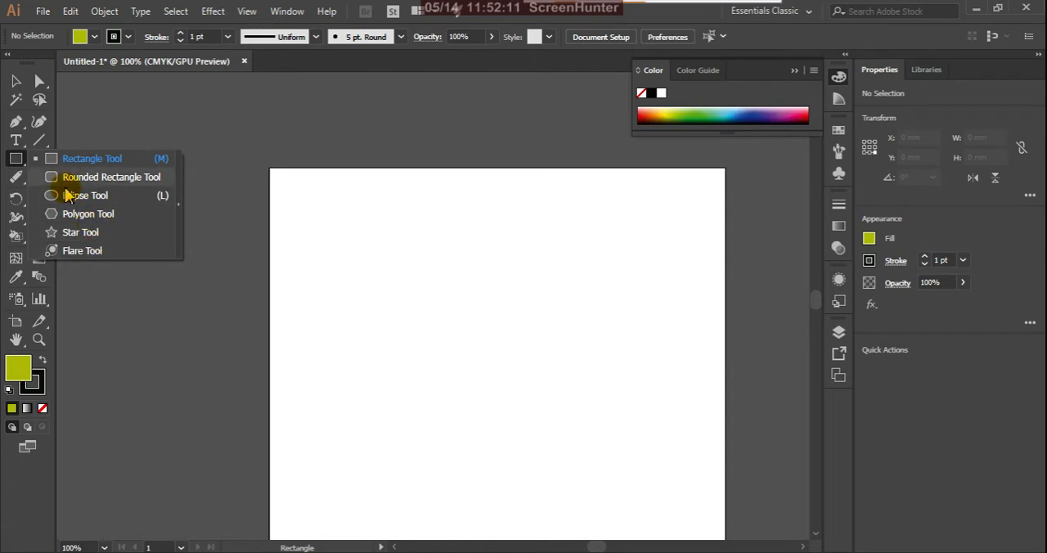
click(79, 160)
Step: Paint a closed curved outline from three separate strokes using the Paintbrush tool with the 5 pt. Round brush
click(39, 158)
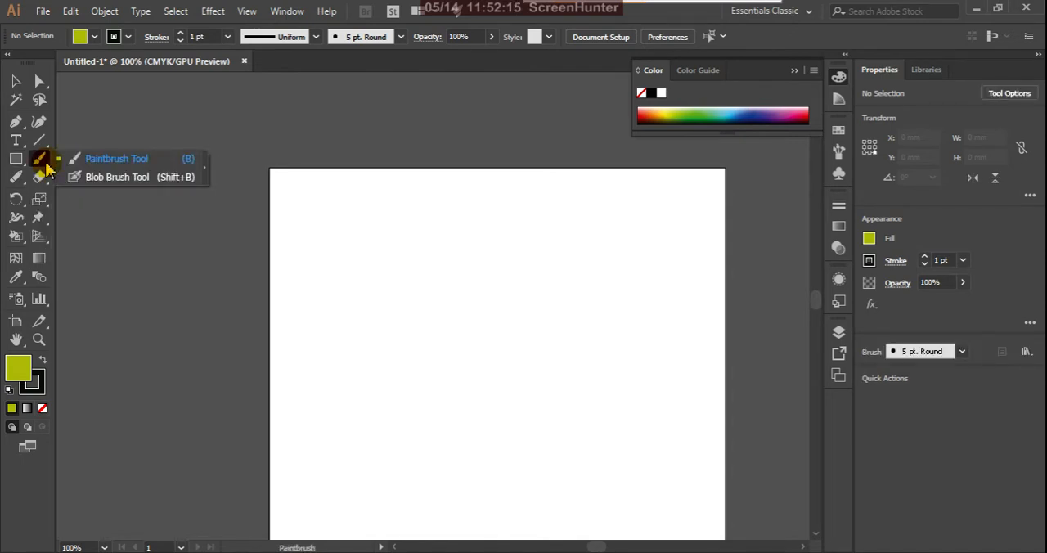
click(141, 166)
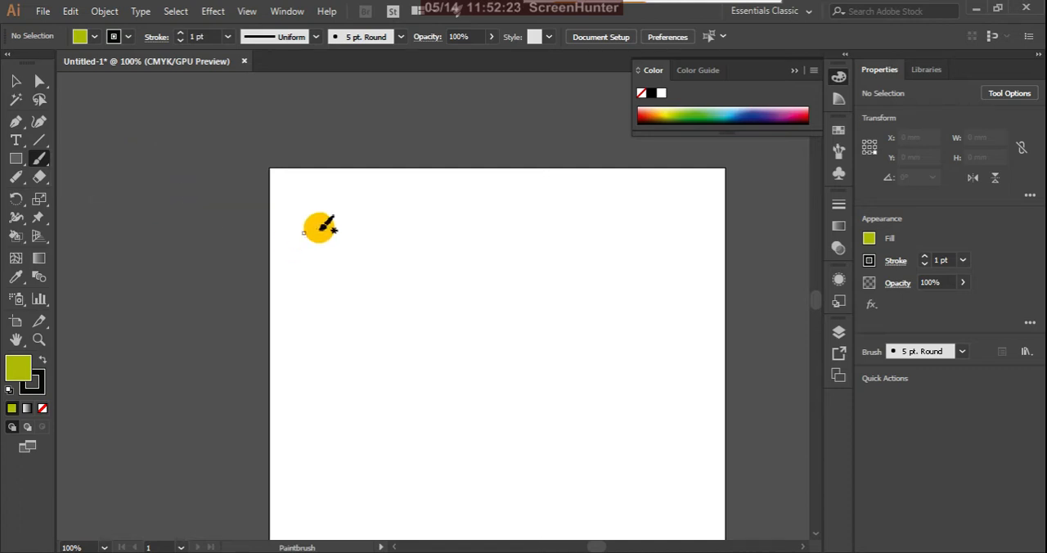
scroll(335, 222, down, 1)
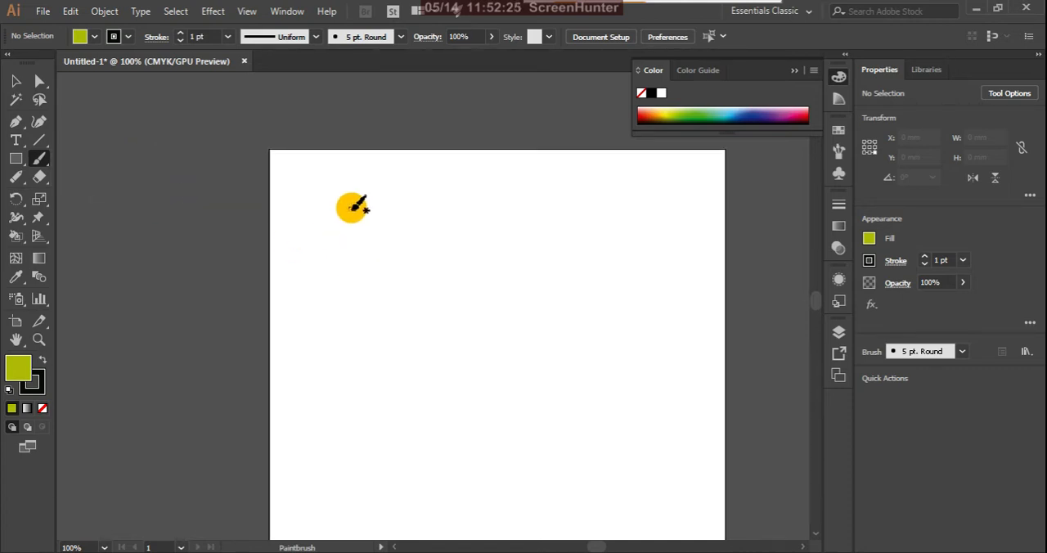
click(41, 162)
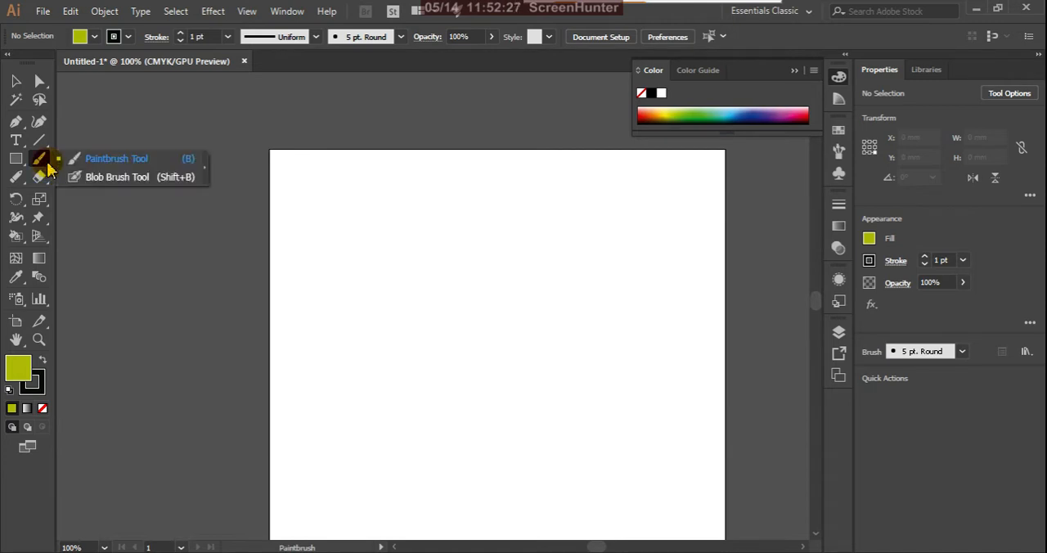
click(84, 160)
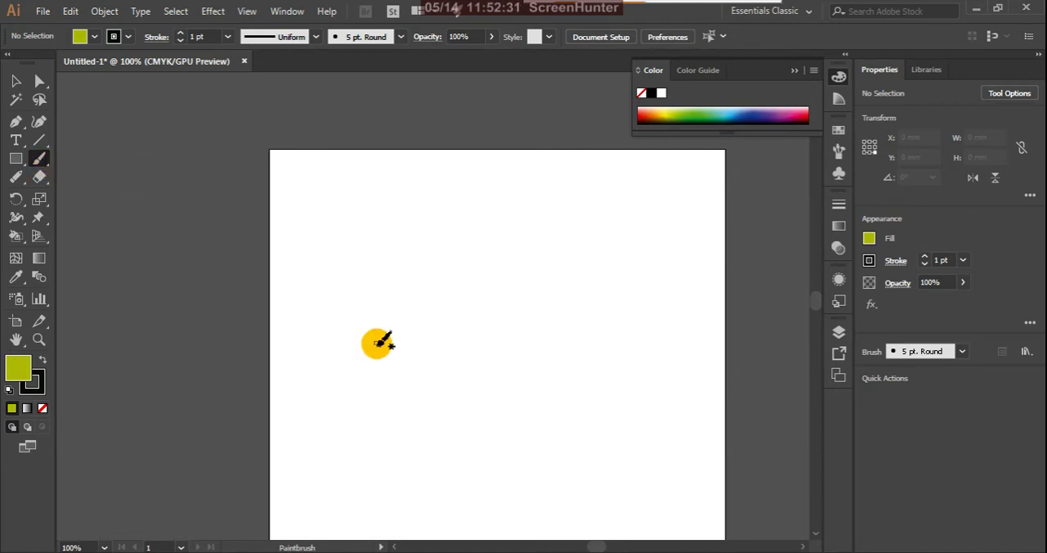
mouse_move(362, 172)
mouse_down()
mouse_move(503, 377)
mouse_move(452, 428)
mouse_move(588, 352)
mouse_move(529, 263)
mouse_move(554, 290)
mouse_move(553, 281)
mouse_move(481, 269)
mouse_move(449, 193)
mouse_move(363, 171)
mouse_up()
Step: Try moving the outline's left and lower-right strokes away from the others, and undo both moves
click(15, 81)
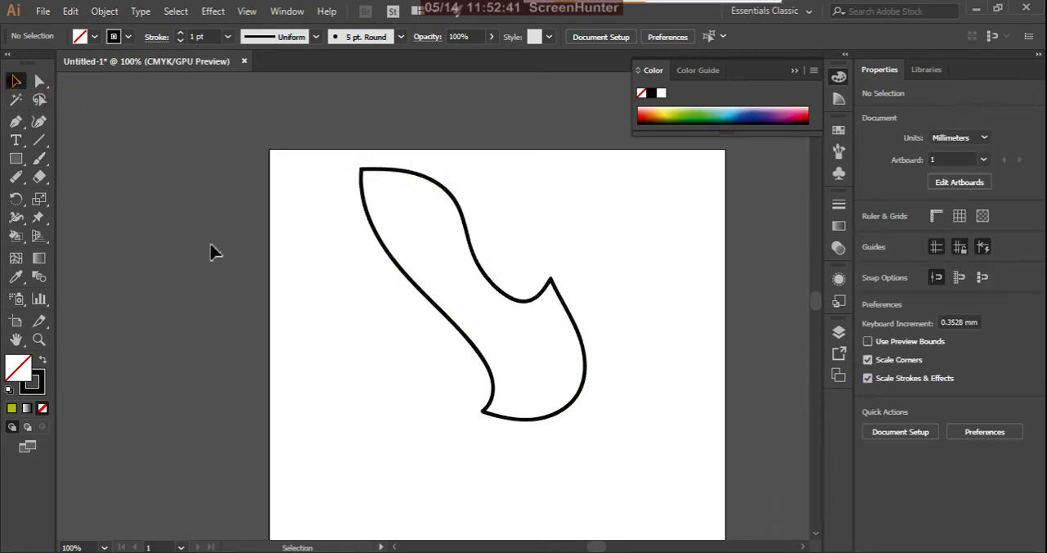
click(639, 342)
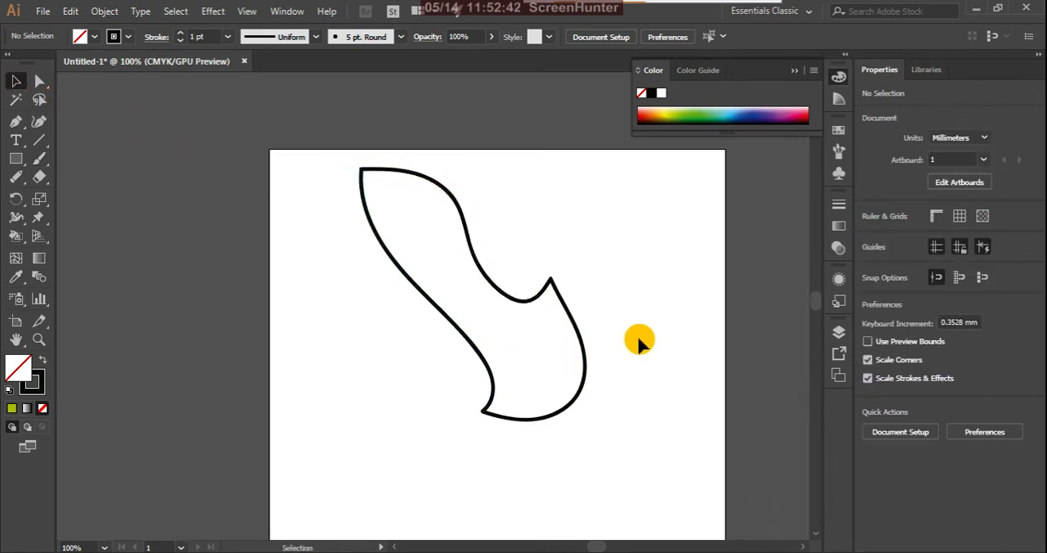
click(585, 369)
click(481, 228)
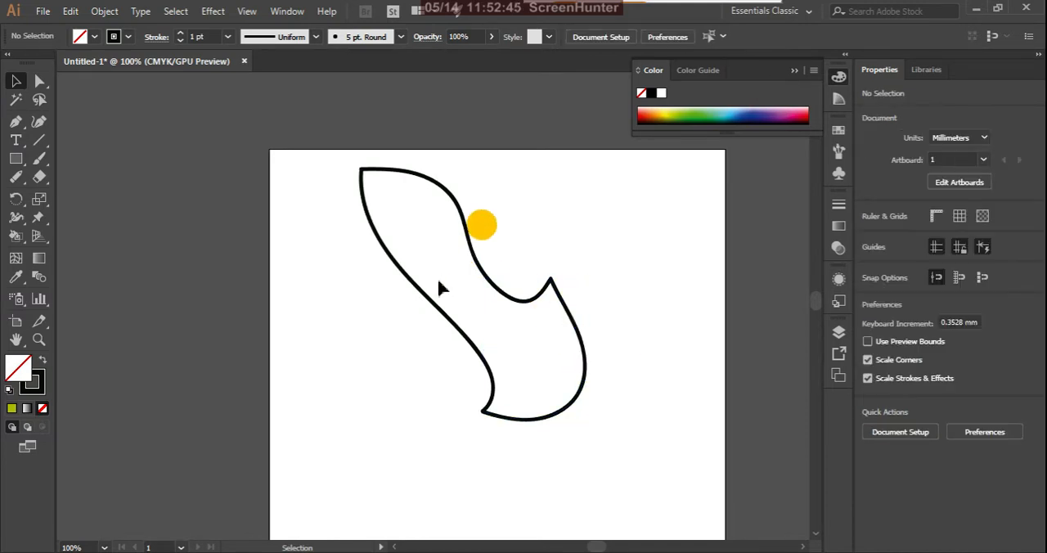
click(436, 304)
drag(436, 304, 393, 304)
click(585, 344)
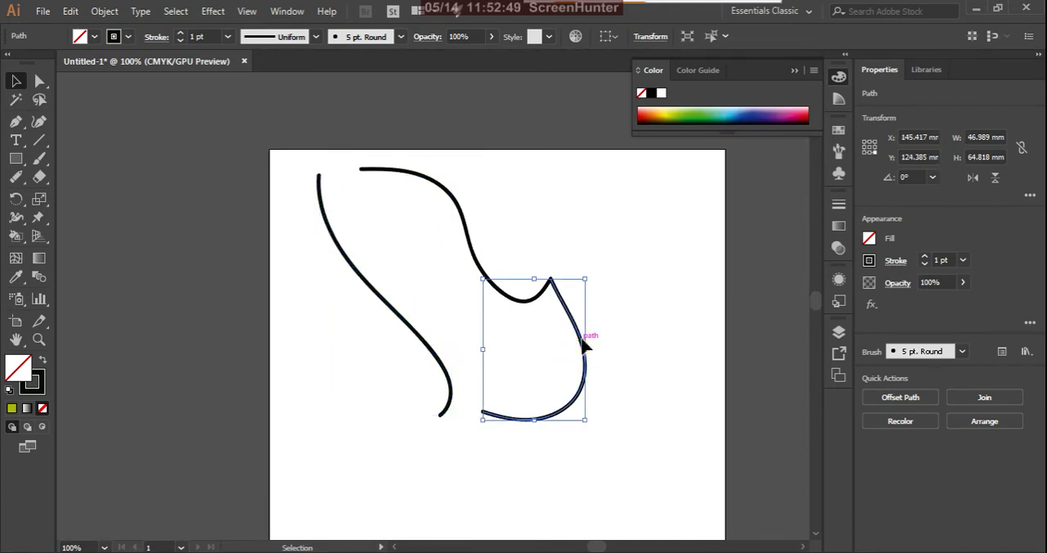
drag(583, 345, 610, 326)
click(486, 277)
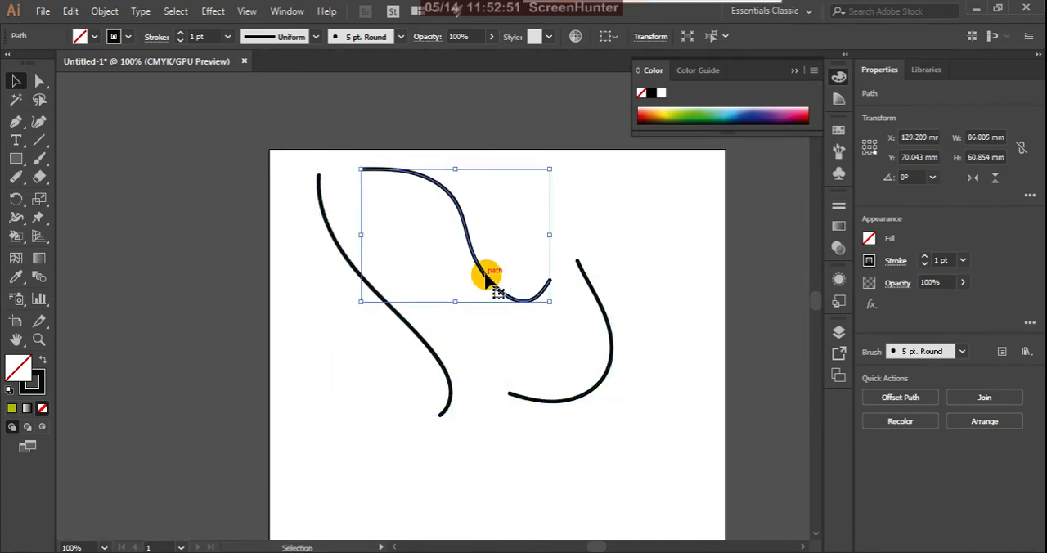
key(ctrl+z)
key(ctrl+z)
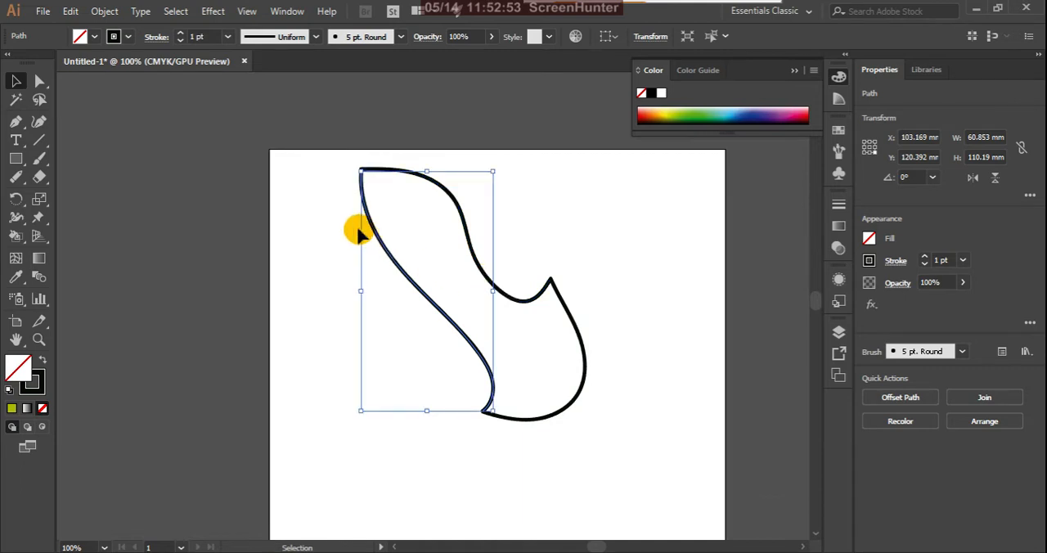
Step: Select all three strokes, try filling them with the olive-green colour, undo the fill and deselect them
drag(327, 152, 691, 487)
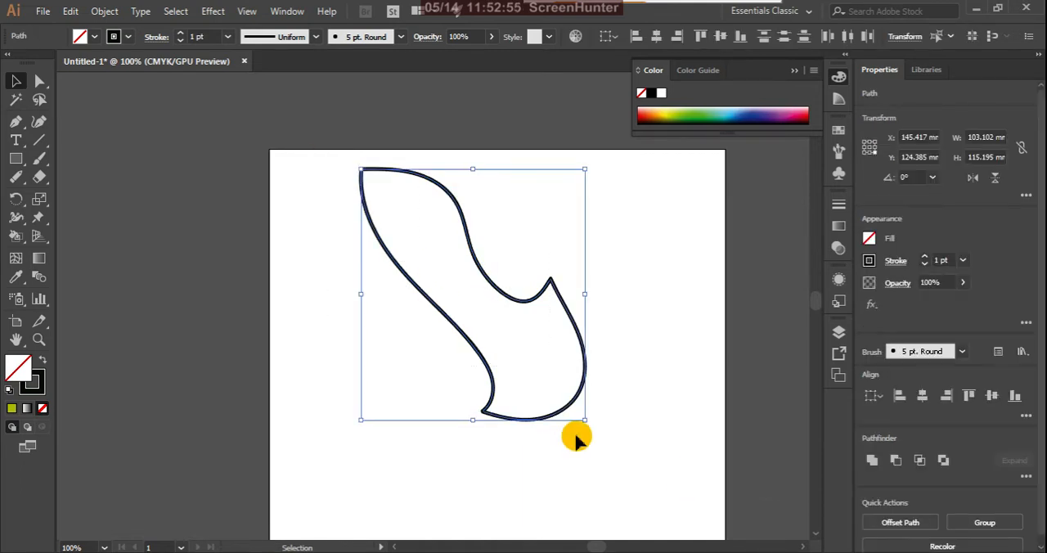
click(12, 408)
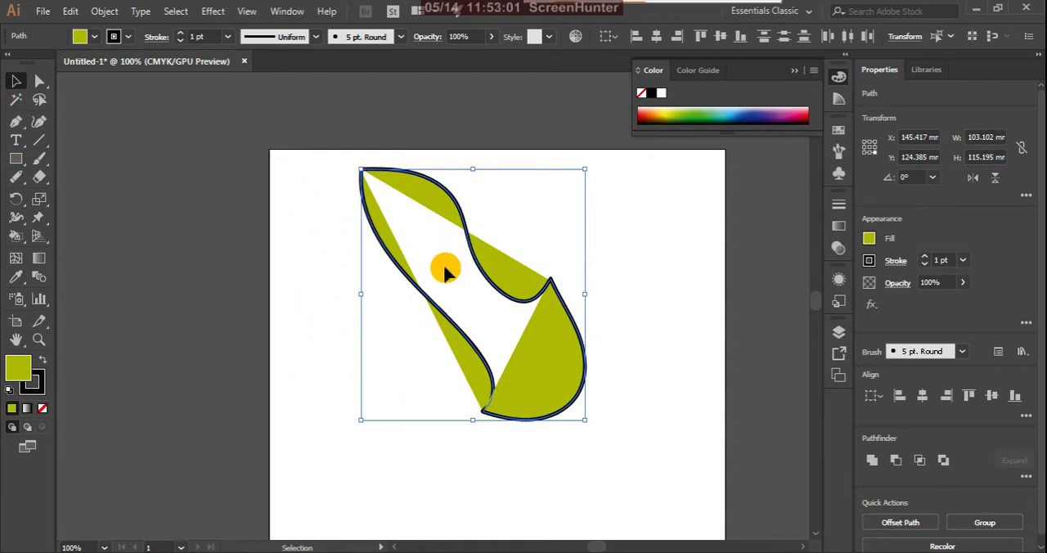
key(ctrl+z)
key(v)
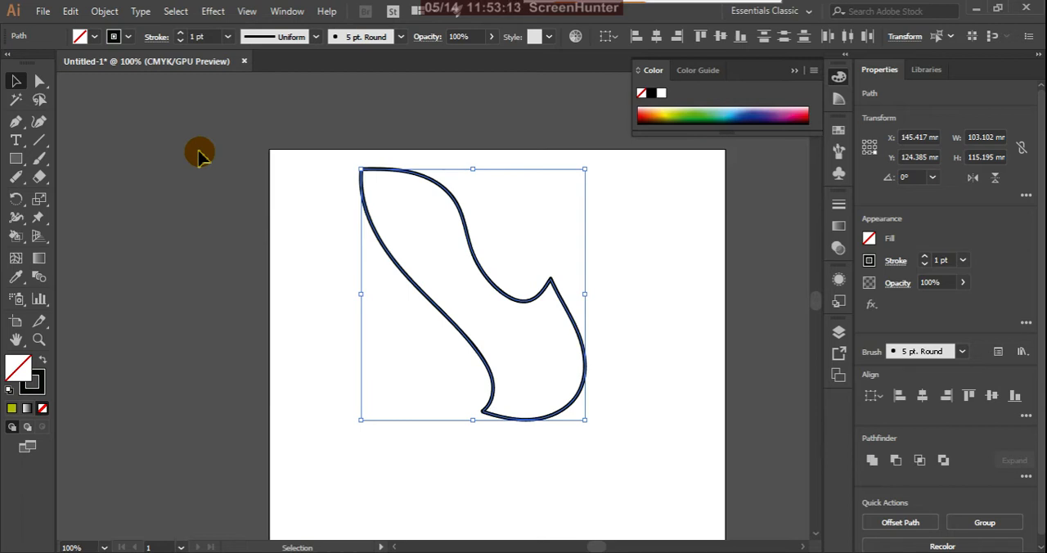
click(227, 203)
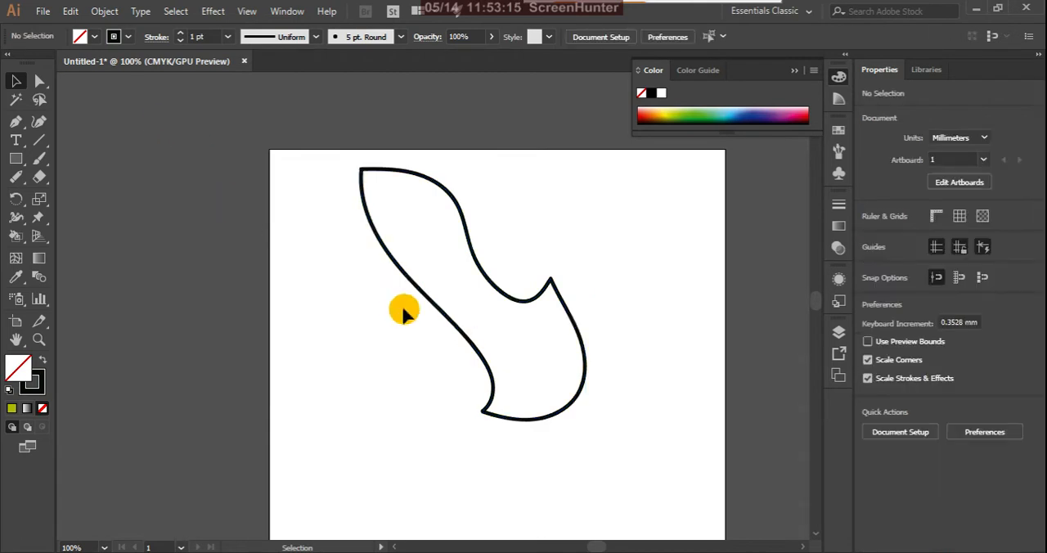
Step: Try pulling the left and upper strokes off the outline, and delete all the strokes from the artboard
drag(425, 300, 354, 296)
drag(480, 268, 455, 219)
key(ctrl+z)
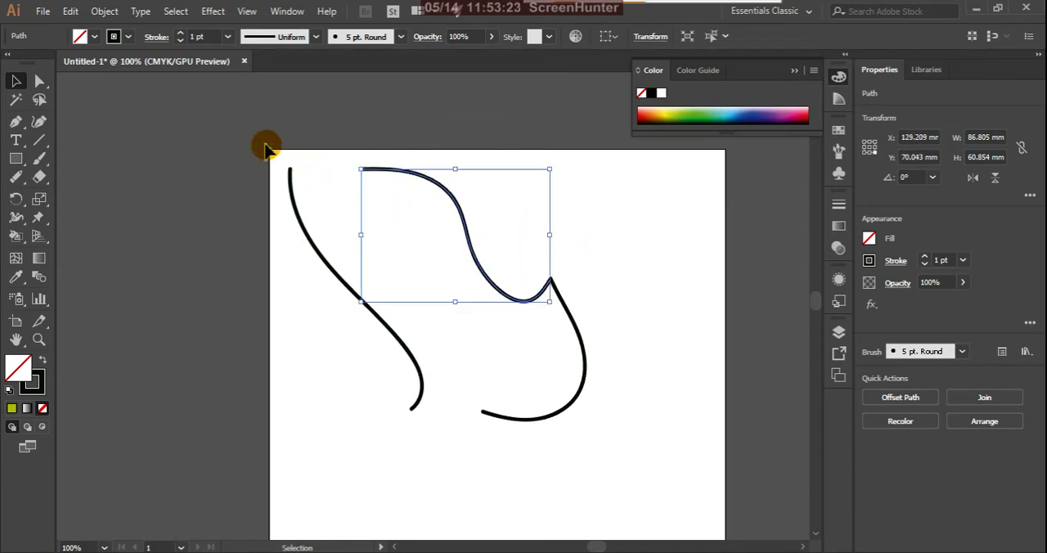
drag(264, 145, 649, 500)
key(Delete)
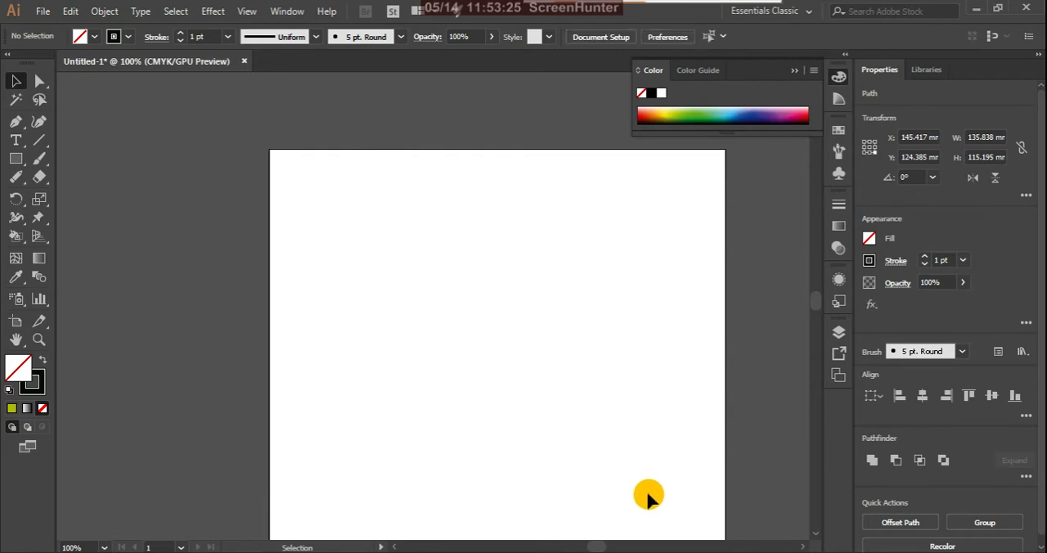
Step: Review the fidelity and stroke options of the Paintbrush tool and accept them
double_click(40, 159)
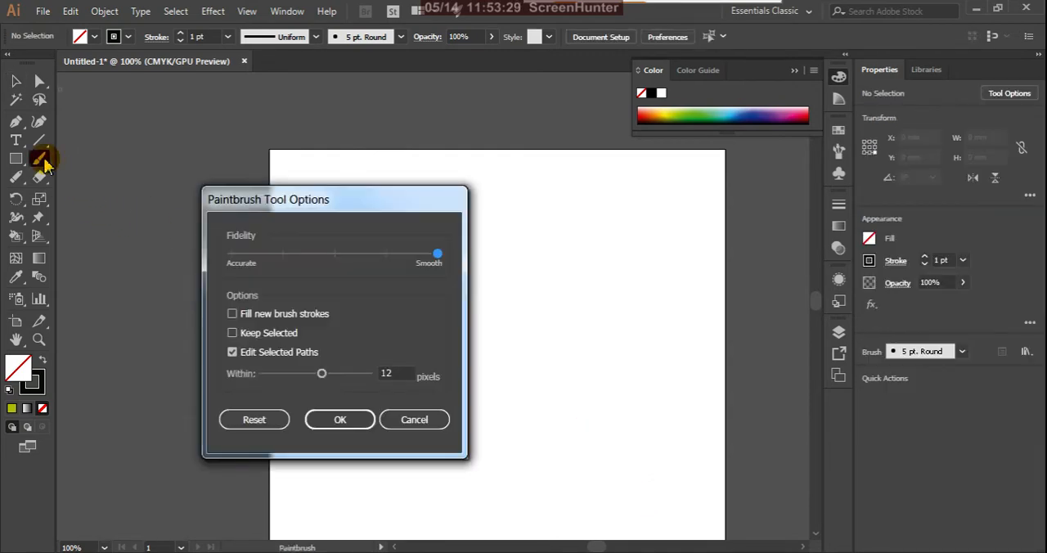
mouse_move(386, 201)
mouse_down()
mouse_move(564, 260)
mouse_move(571, 239)
mouse_up()
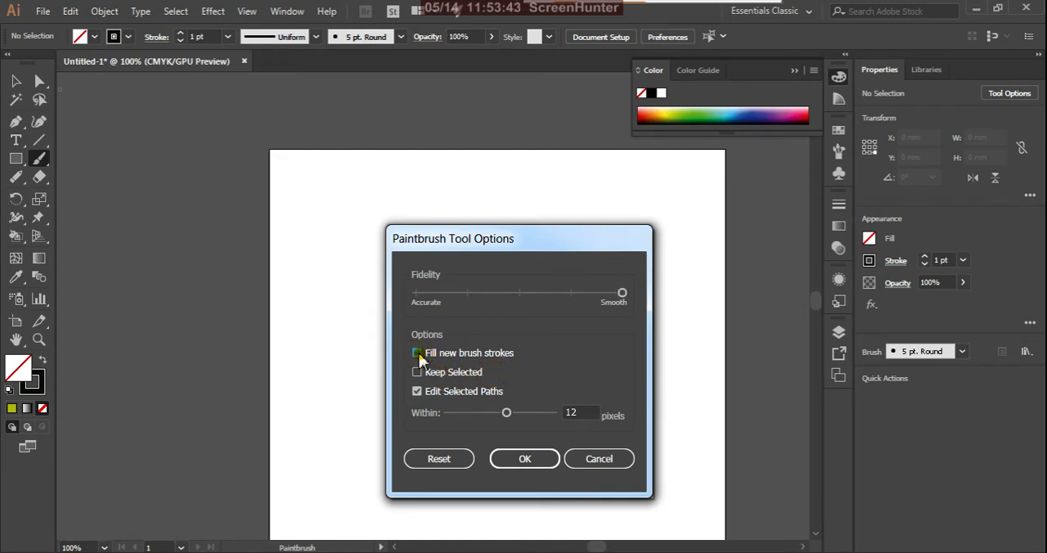
click(524, 459)
Step: Paint a narrow drop about 27 mm wide and 112 mm tall from two brush strokes and fill both with olive green
drag(396, 210, 374, 456)
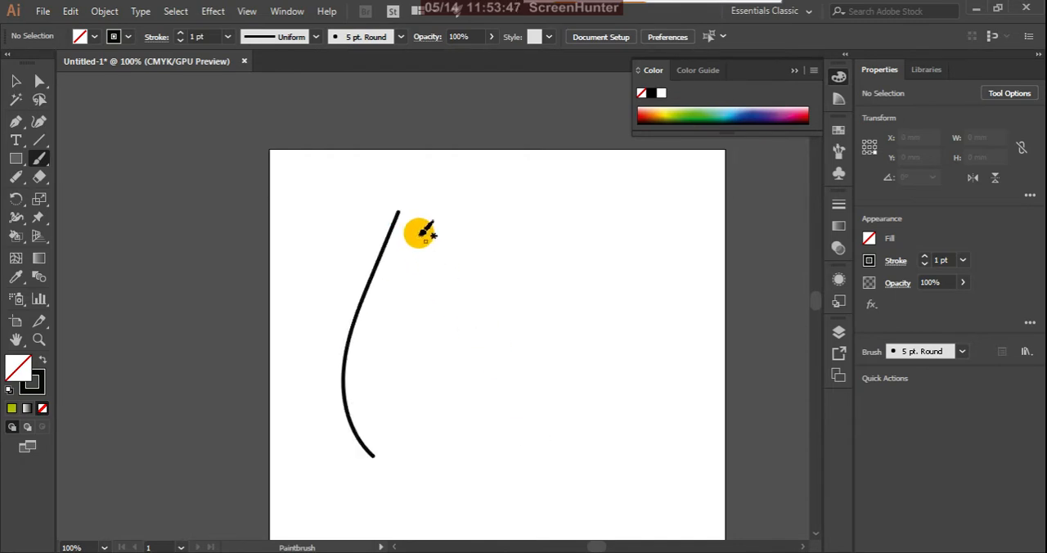
mouse_move(399, 212)
mouse_down()
mouse_move(391, 389)
mouse_move(406, 422)
mouse_move(375, 455)
mouse_up()
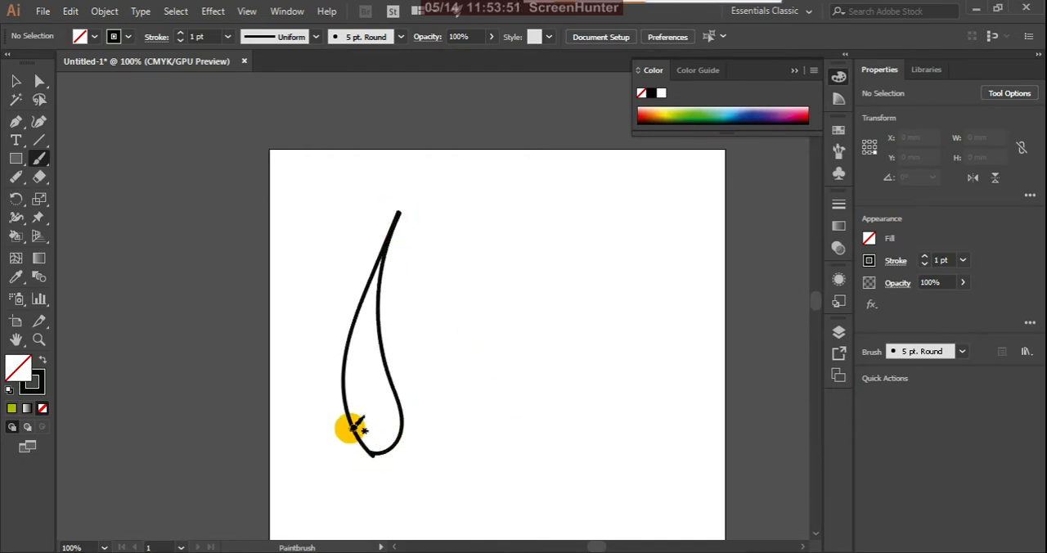
click(15, 81)
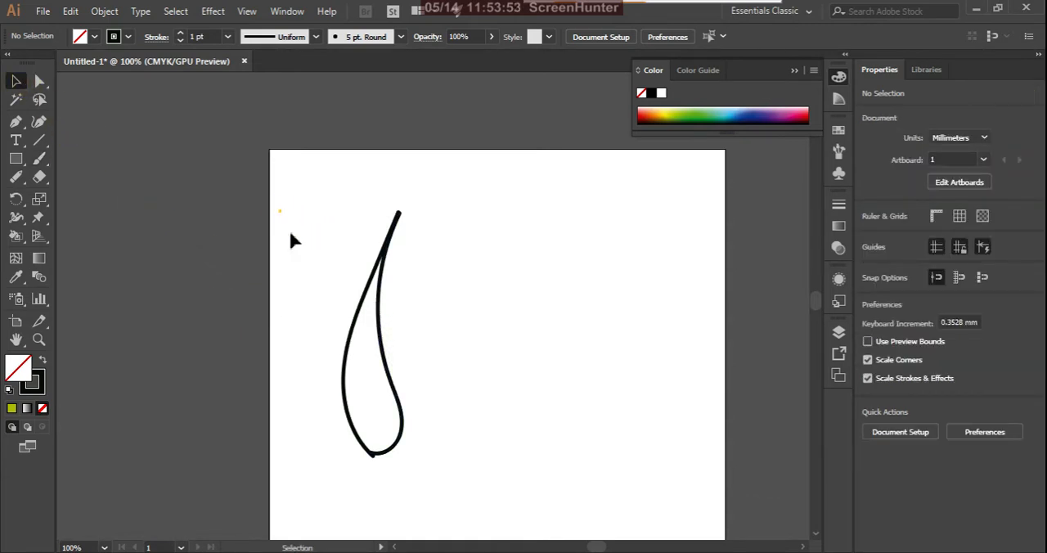
drag(290, 233, 554, 530)
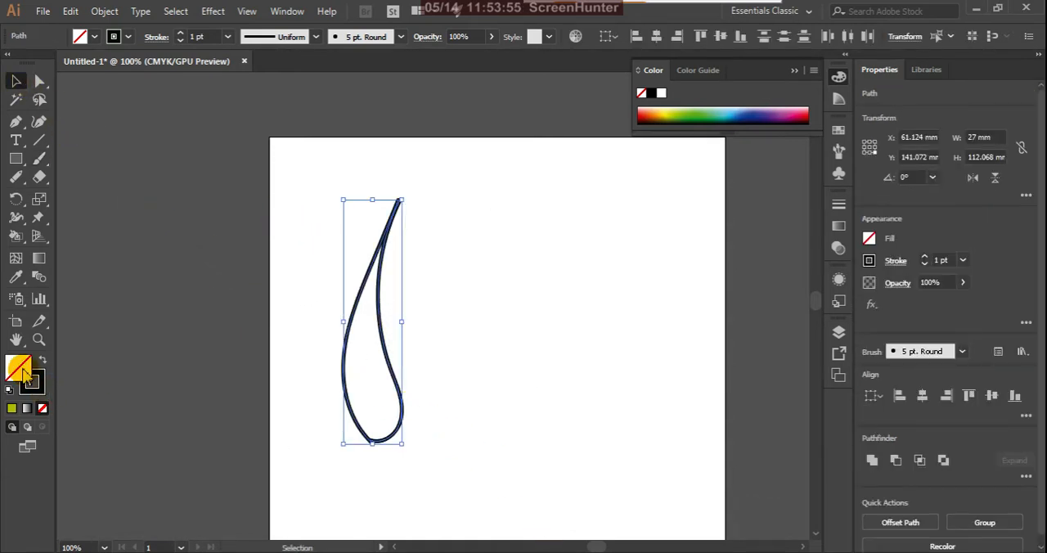
click(11, 408)
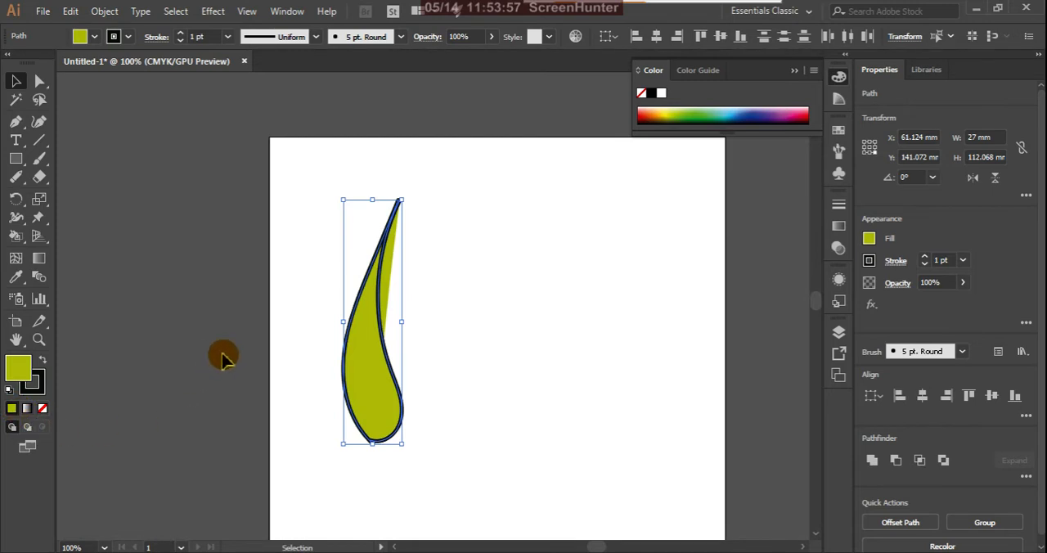
click(434, 267)
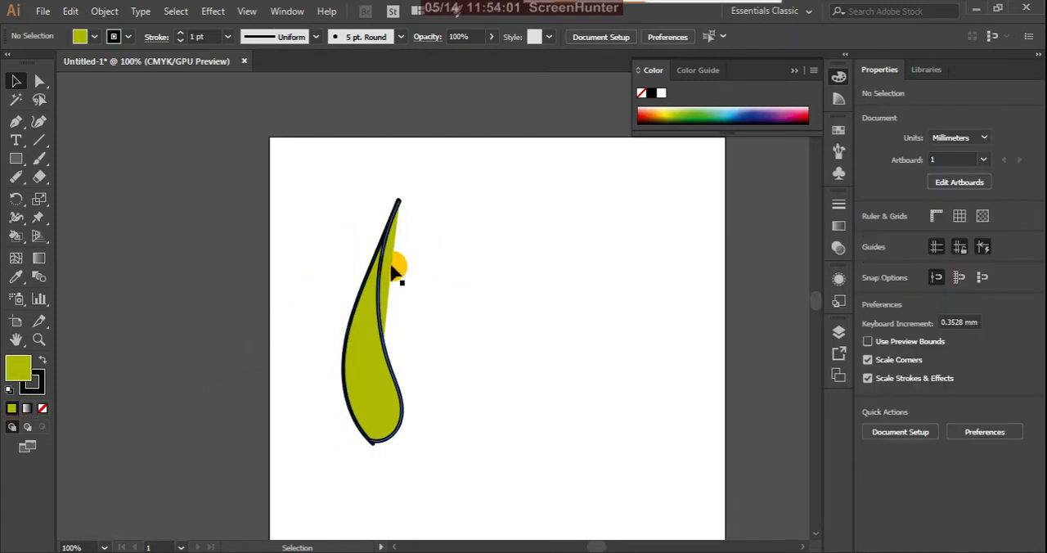
Step: Try moving the drop's right stroke away from the left one, and delete both strokes from the artboard
click(394, 272)
click(439, 340)
drag(391, 367, 467, 366)
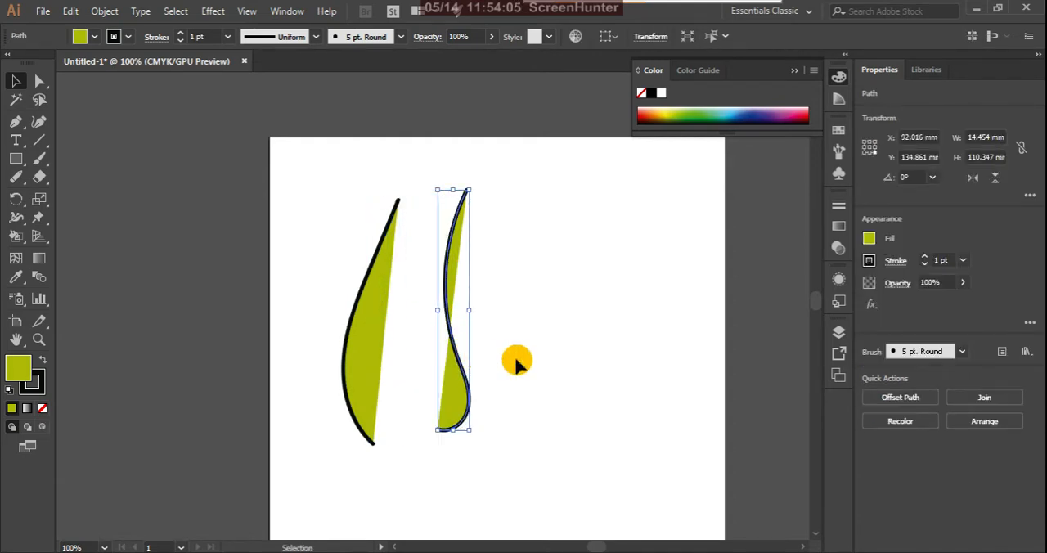
key(ctrl+z)
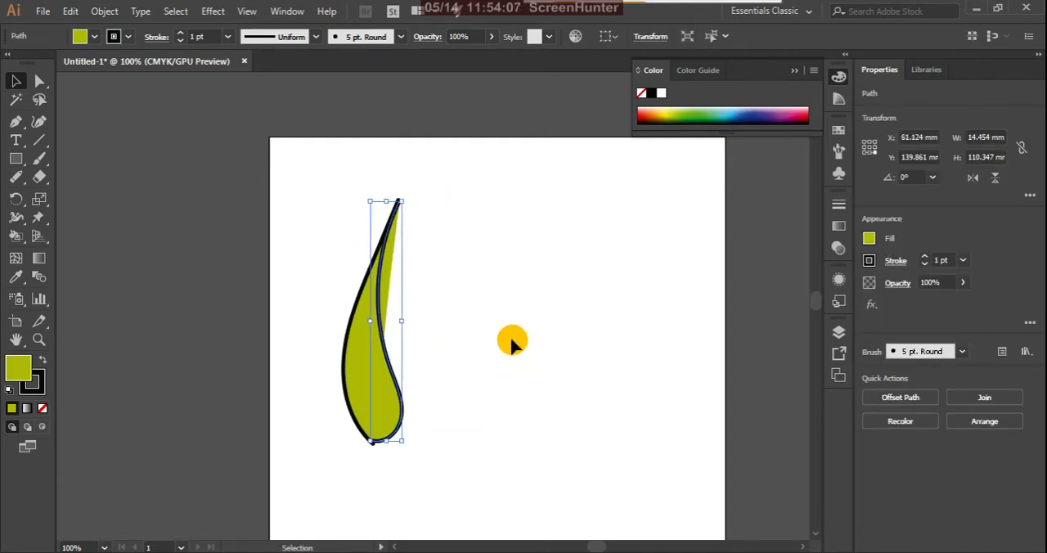
drag(263, 187, 262, 186)
key(Delete)
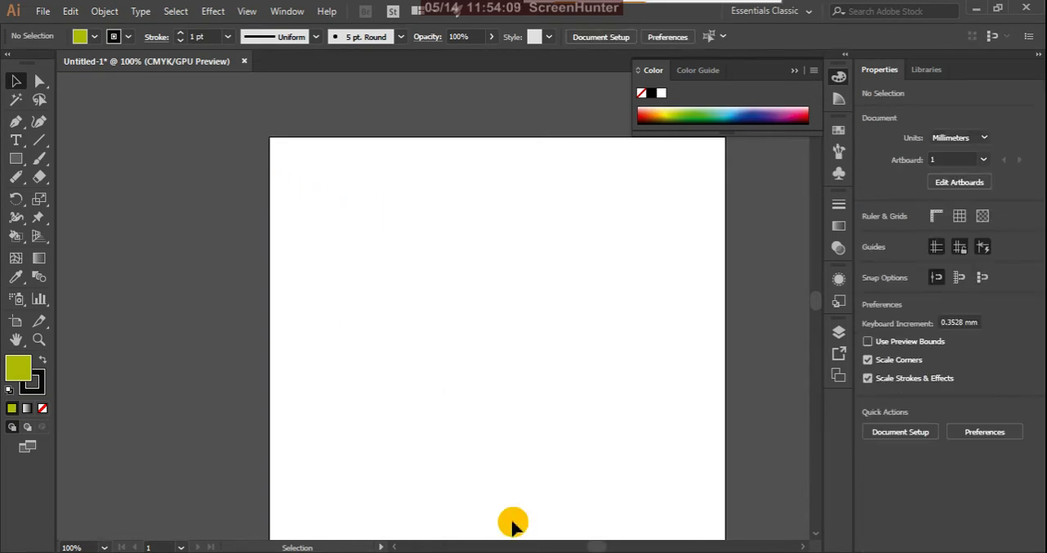
Step: Turn on Keep Selected in the Paintbrush tool options
click(41, 161)
double_click(41, 161)
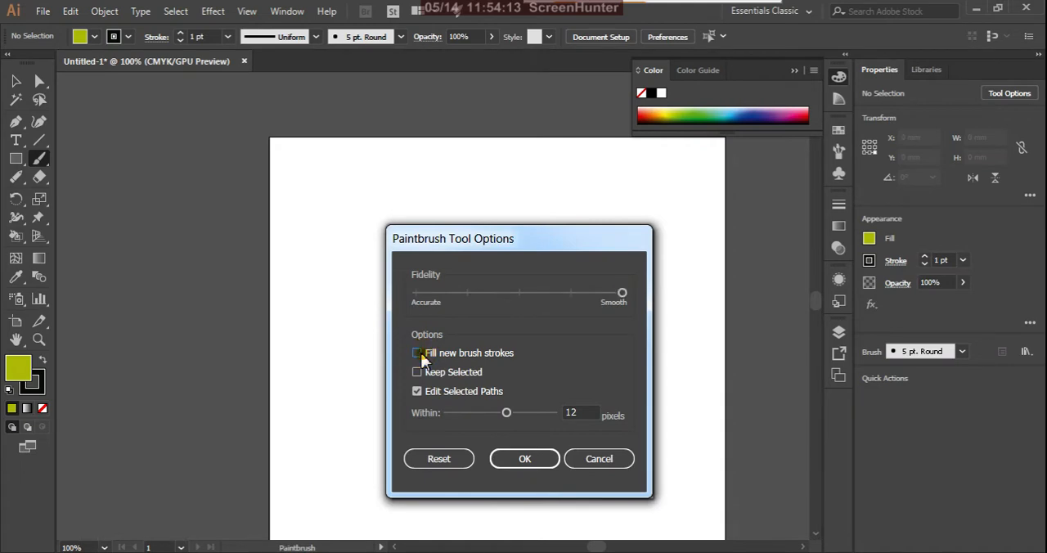
click(418, 353)
click(417, 372)
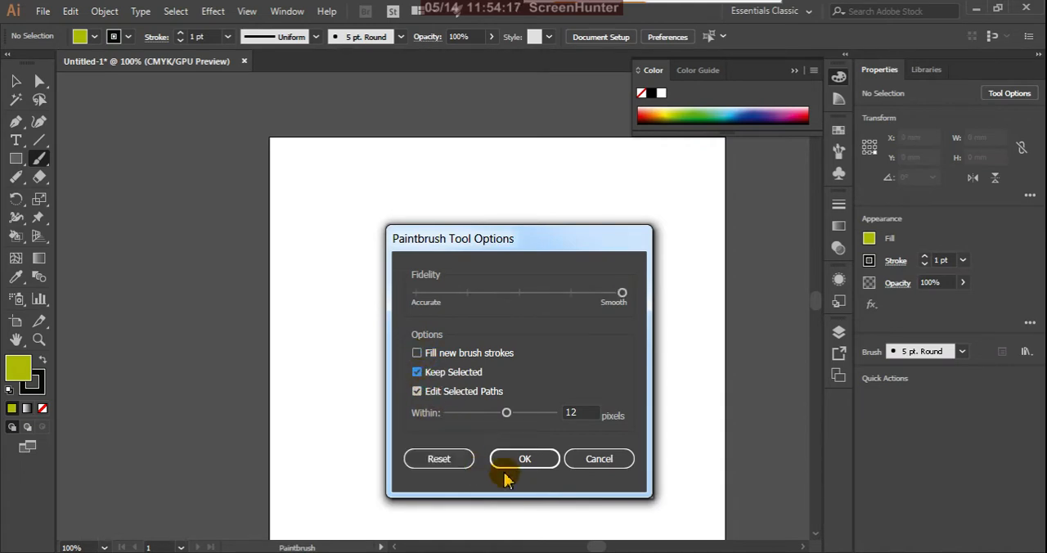
click(524, 459)
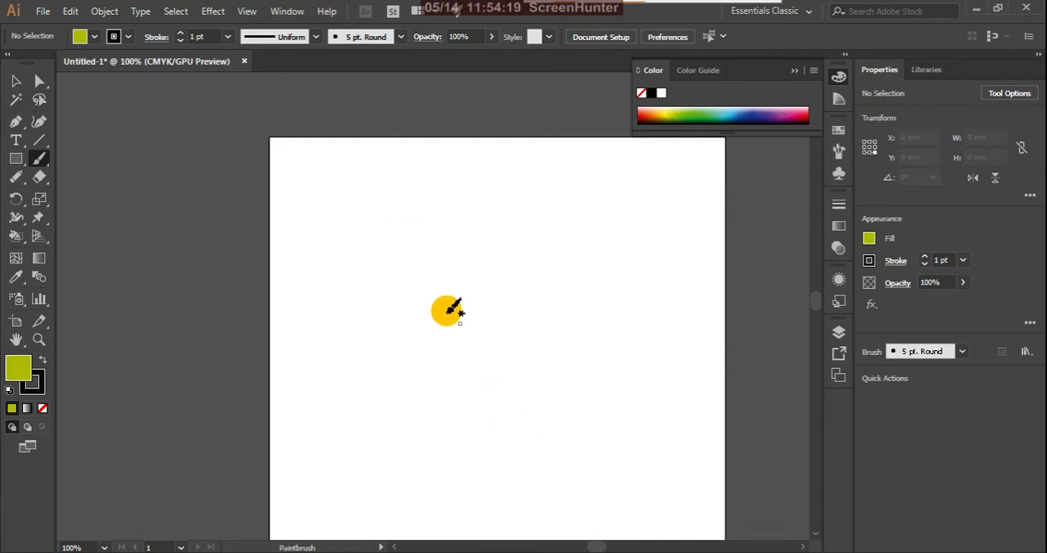
Step: Paint a closed leaf shape about 50 mm wide and 105 mm tall with two connecting brush strokes, and switch to the Selection tool
drag(410, 182, 455, 413)
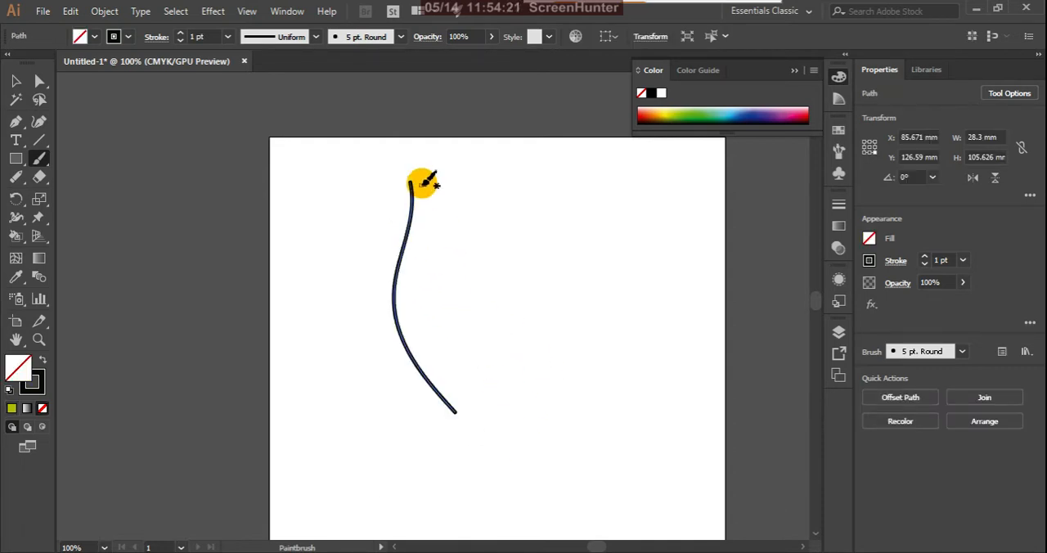
mouse_move(414, 180)
mouse_down()
mouse_move(446, 256)
mouse_move(497, 317)
mouse_move(503, 349)
mouse_move(489, 400)
mouse_move(456, 414)
mouse_up()
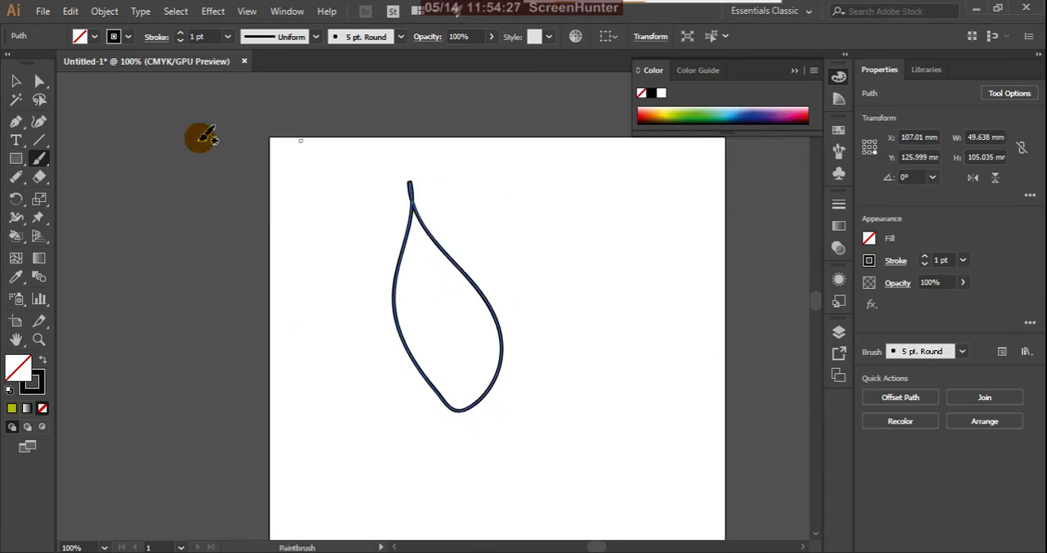
click(14, 82)
scroll(360, 175, down, 1)
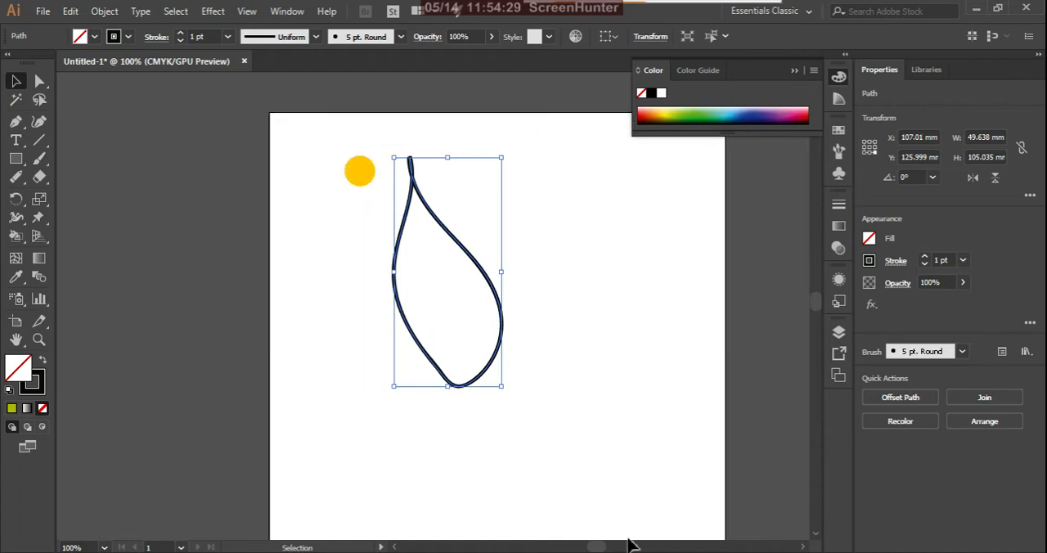
Step: Fill the leaf with olive green and paint a closed mitten-like shape about 101 mm wide and 104 mm tall beside it with three connecting strokes
click(11, 408)
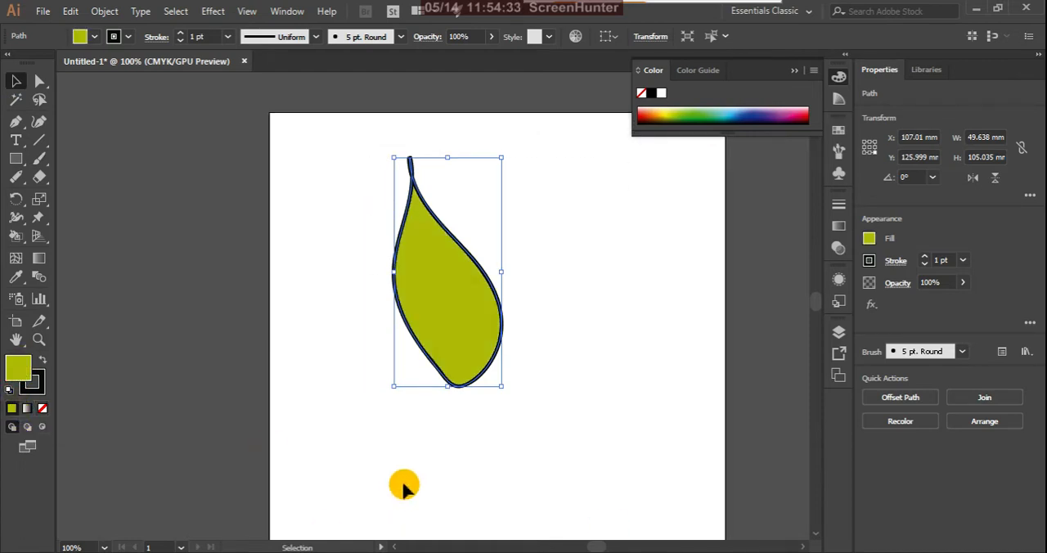
click(40, 144)
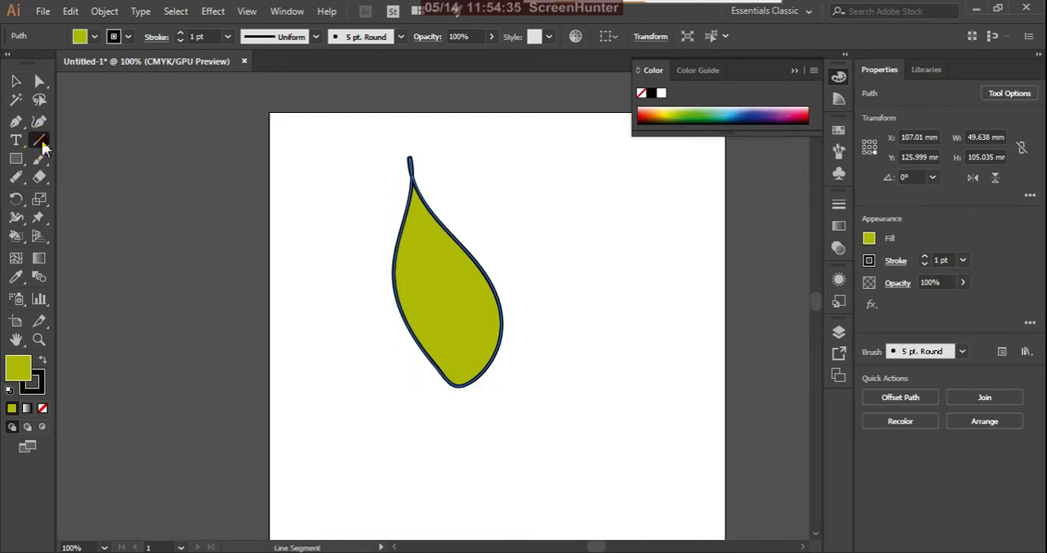
click(40, 159)
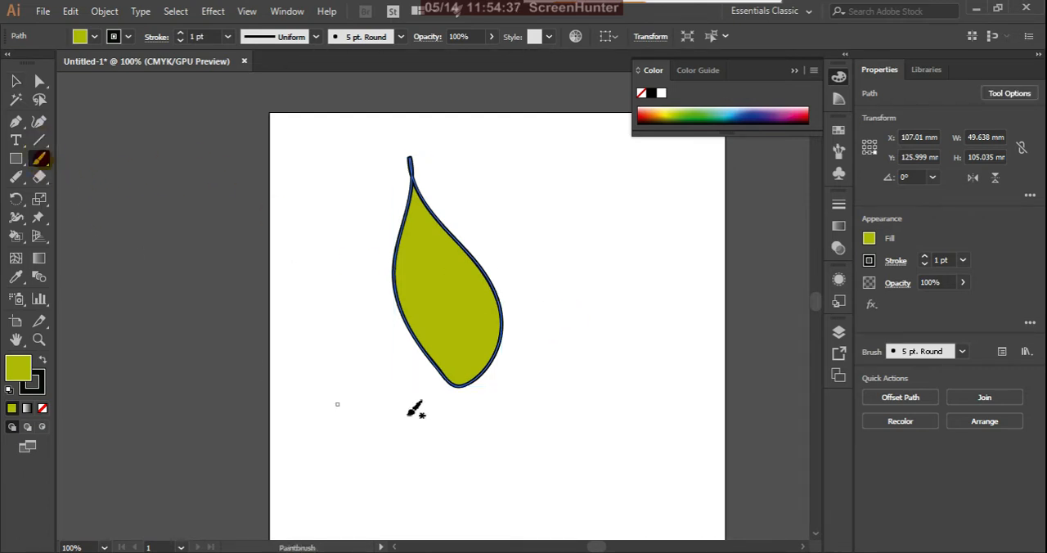
mouse_move(591, 267)
mouse_down()
mouse_move(543, 459)
mouse_move(533, 427)
mouse_up()
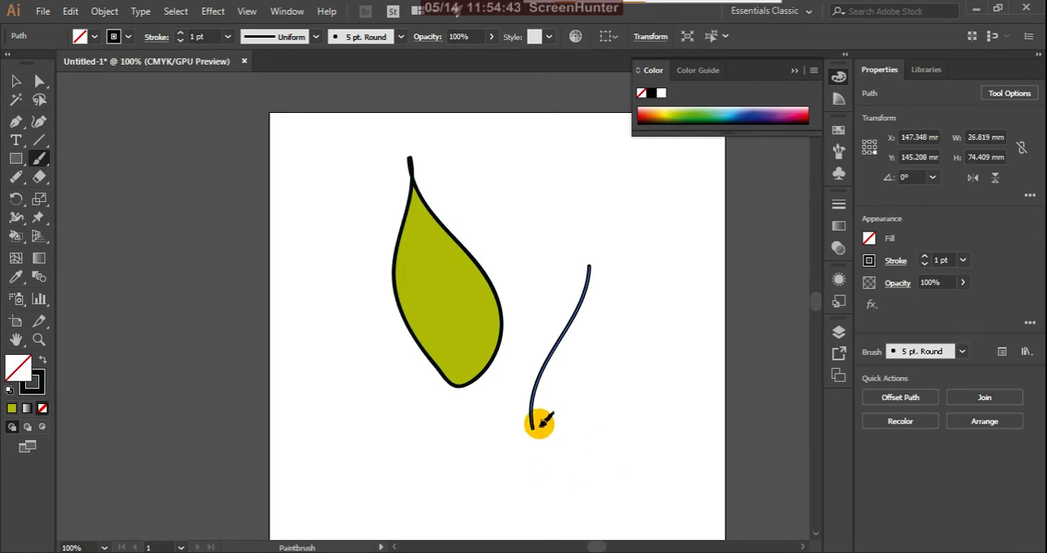
mouse_move(533, 427)
mouse_down()
mouse_move(617, 443)
mouse_move(663, 353)
mouse_up()
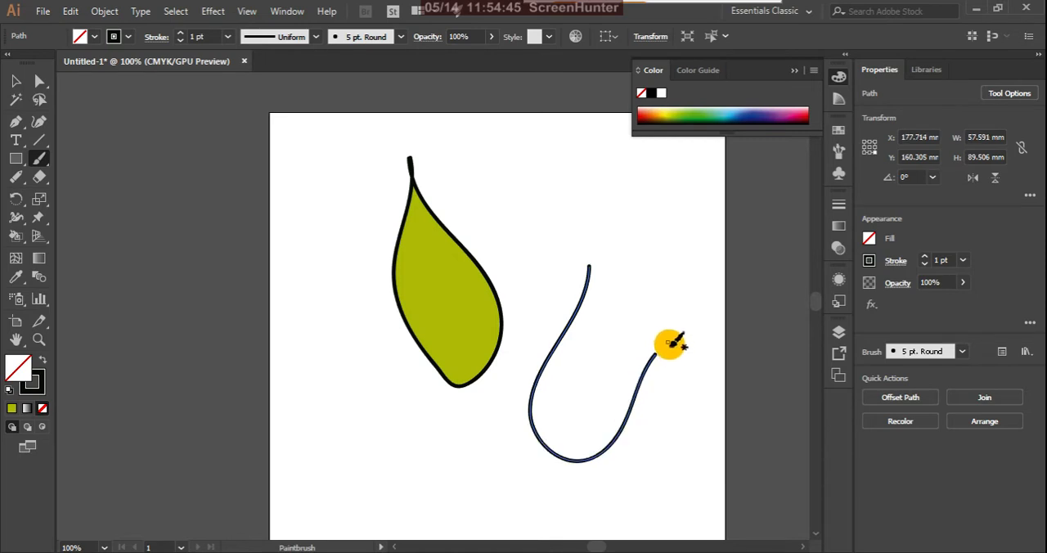
mouse_move(725, 395)
mouse_down()
mouse_move(749, 318)
mouse_move(695, 251)
mouse_move(634, 238)
mouse_move(597, 262)
mouse_up()
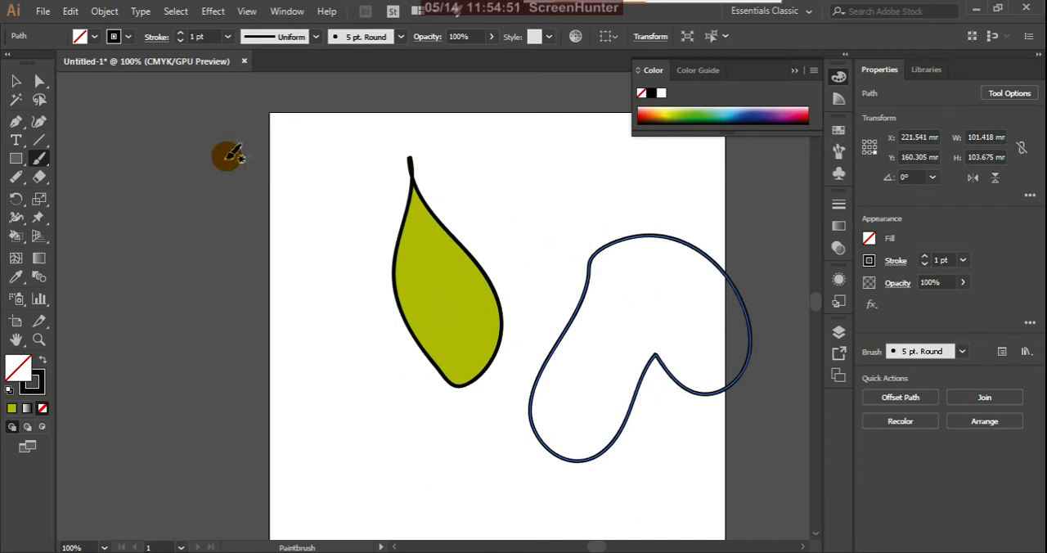
Step: Move the mitten-like shape slightly down and toward the leaf, and fill it with the same olive green
click(15, 82)
click(473, 153)
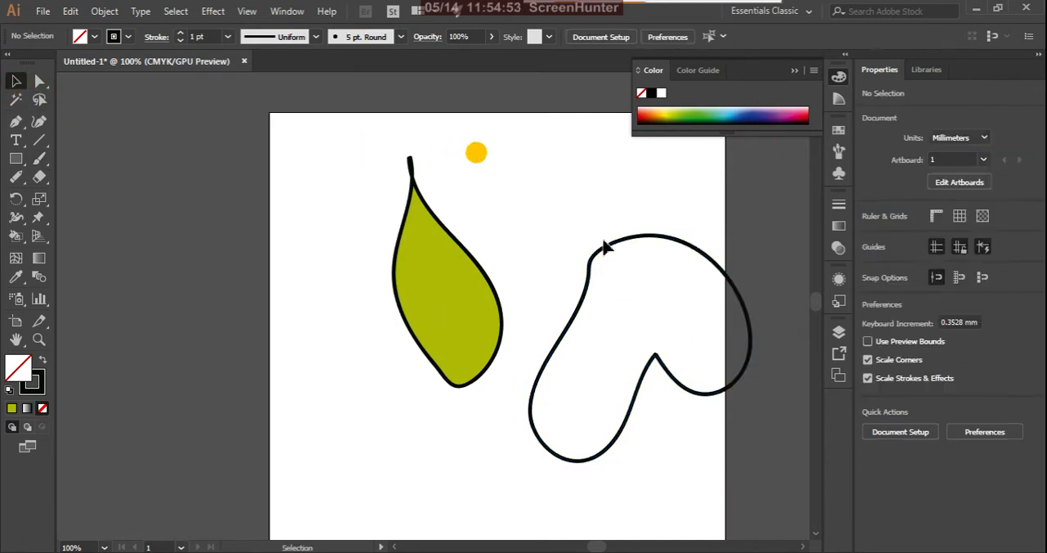
click(687, 247)
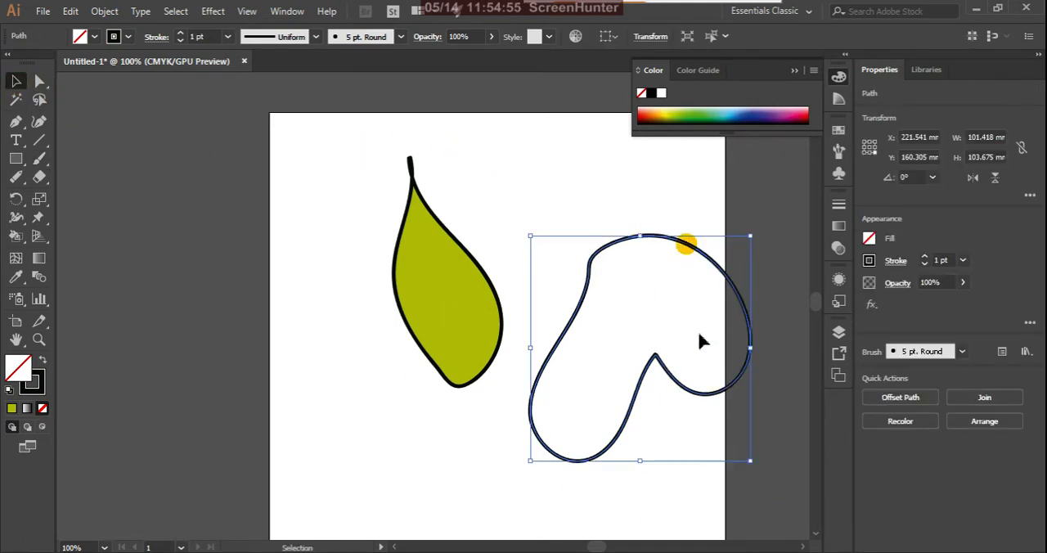
click(788, 409)
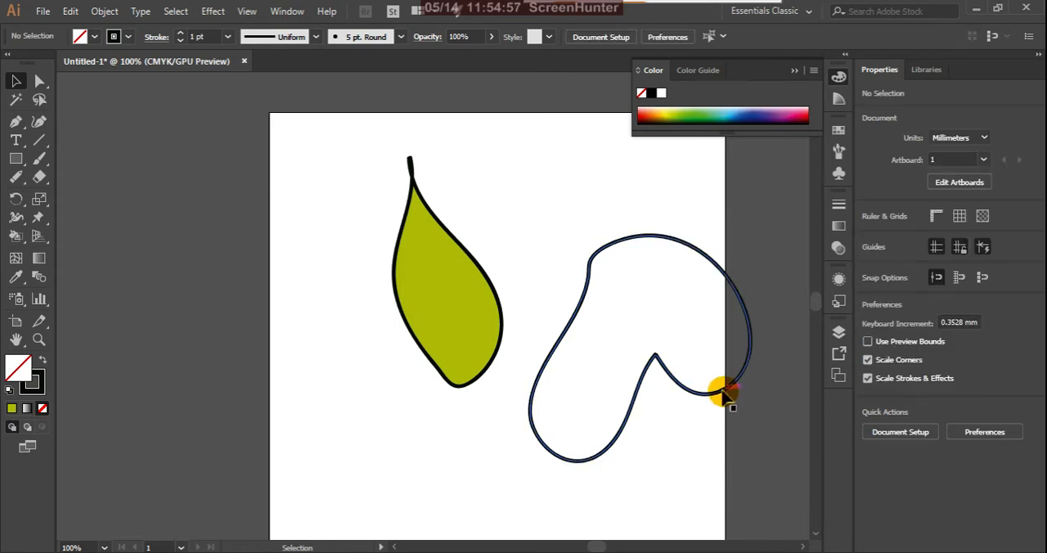
drag(725, 395, 706, 425)
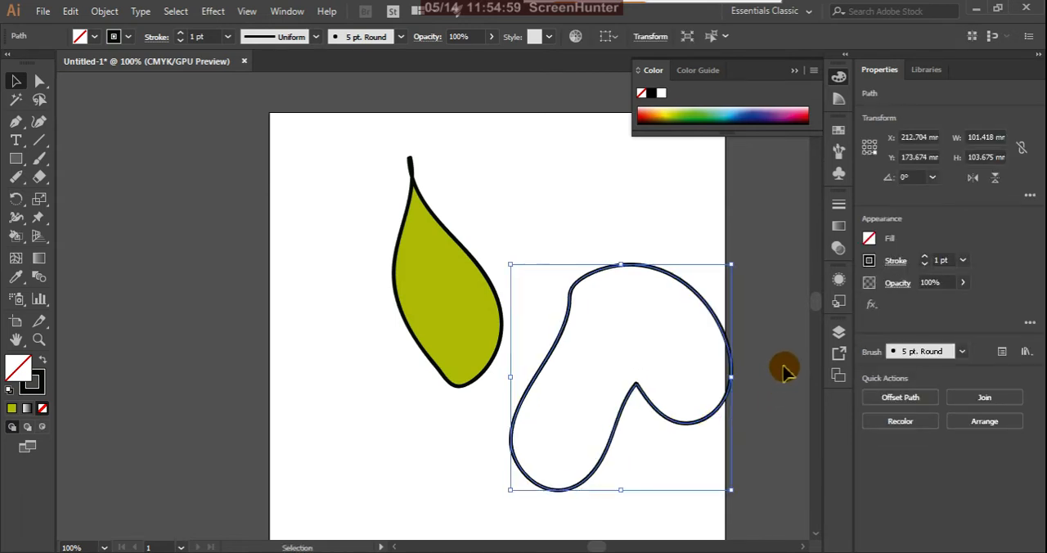
click(781, 366)
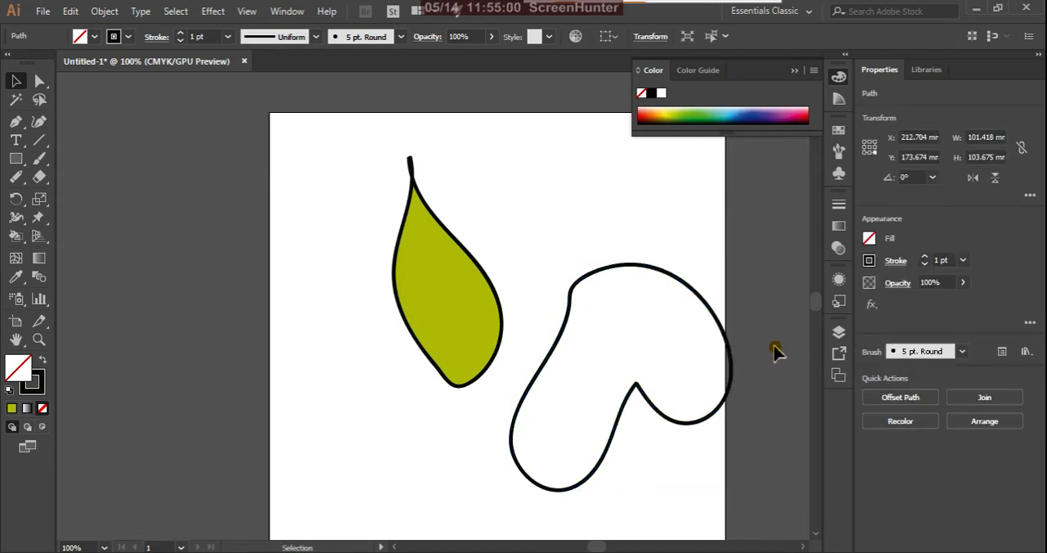
click(724, 322)
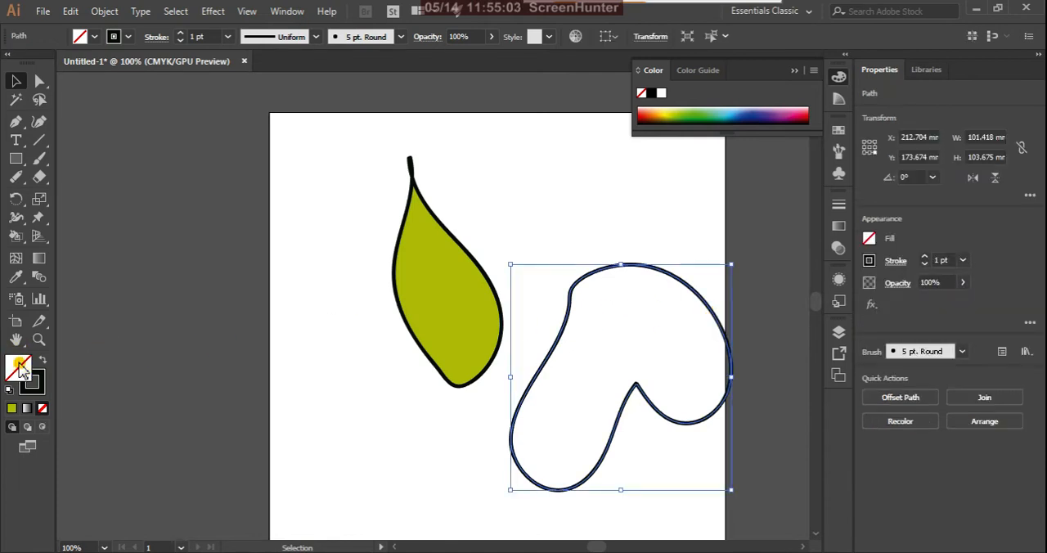
click(13, 409)
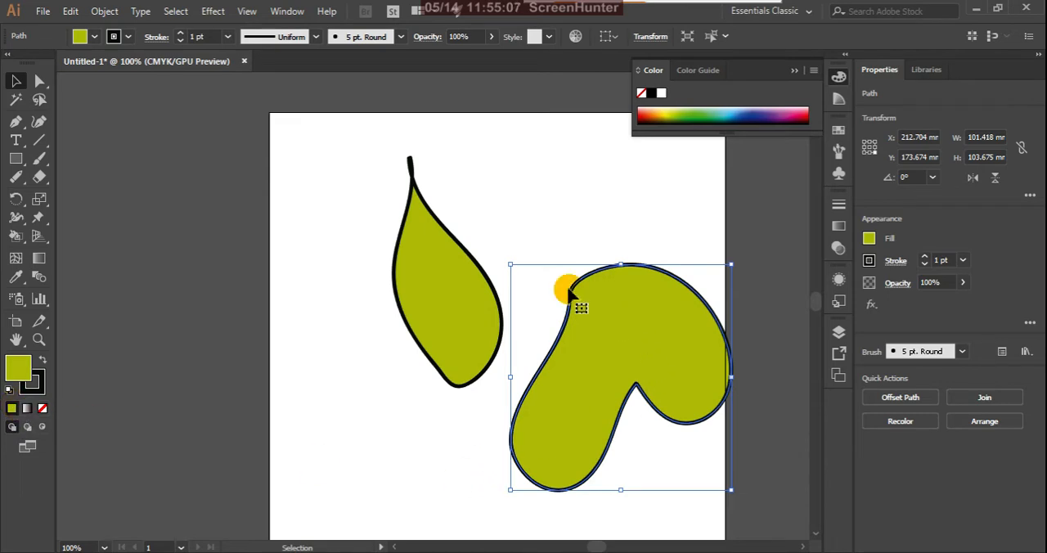
Step: Move the leaf over the artboard's upper-left edge and the mitten-like shape beside it at the artboard's top
click(437, 296)
drag(437, 296, 222, 237)
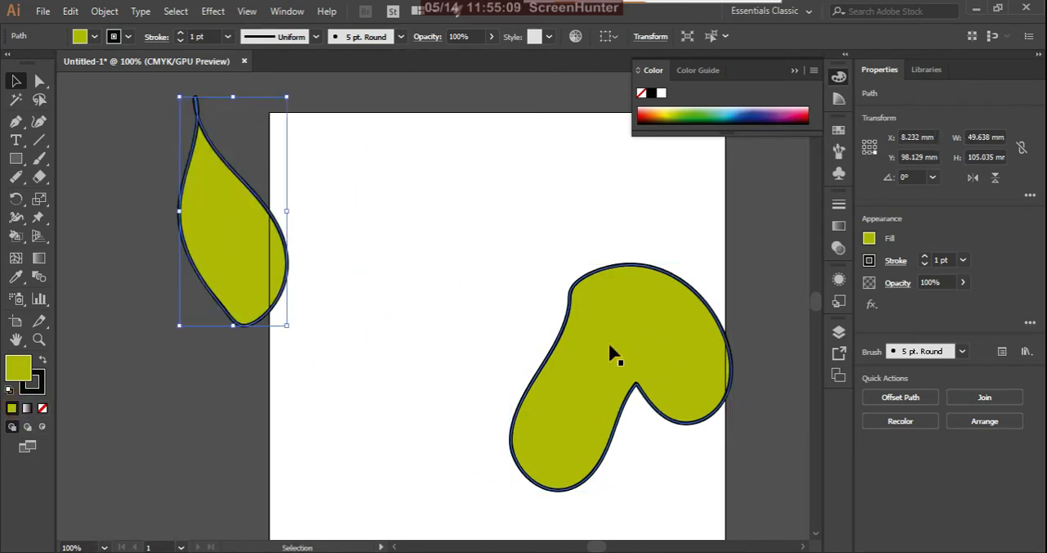
click(614, 332)
mouse_move(595, 303)
mouse_down()
mouse_move(454, 214)
mouse_move(386, 148)
mouse_up()
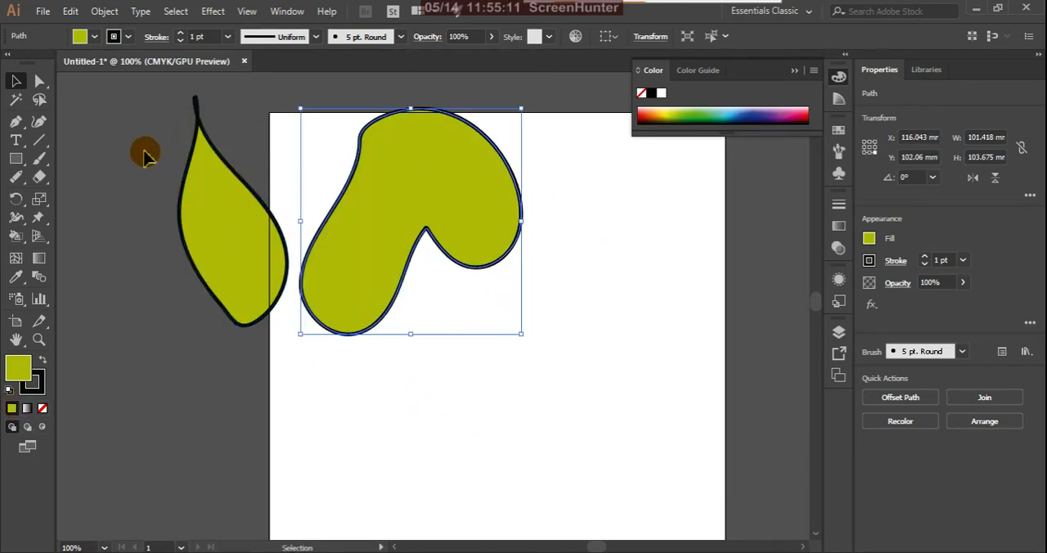
Step: Set the Paintbrush fidelity fully to Accurate in the tool options
double_click(40, 160)
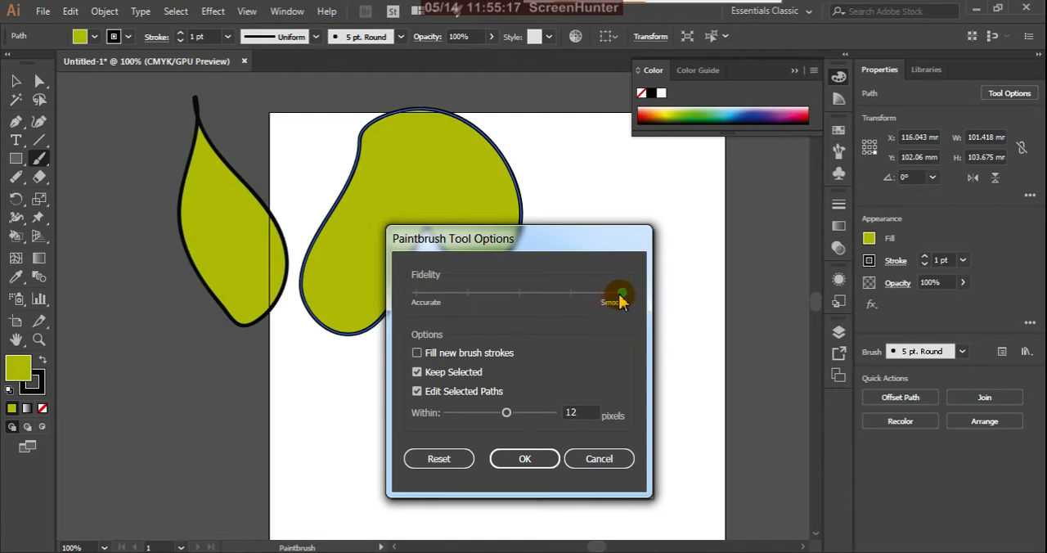
drag(617, 300, 407, 287)
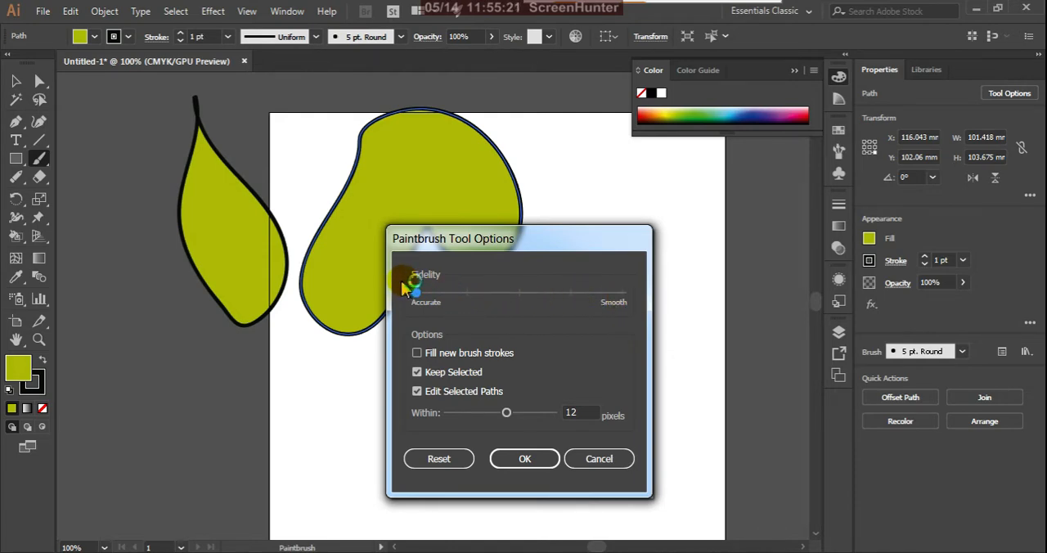
click(535, 464)
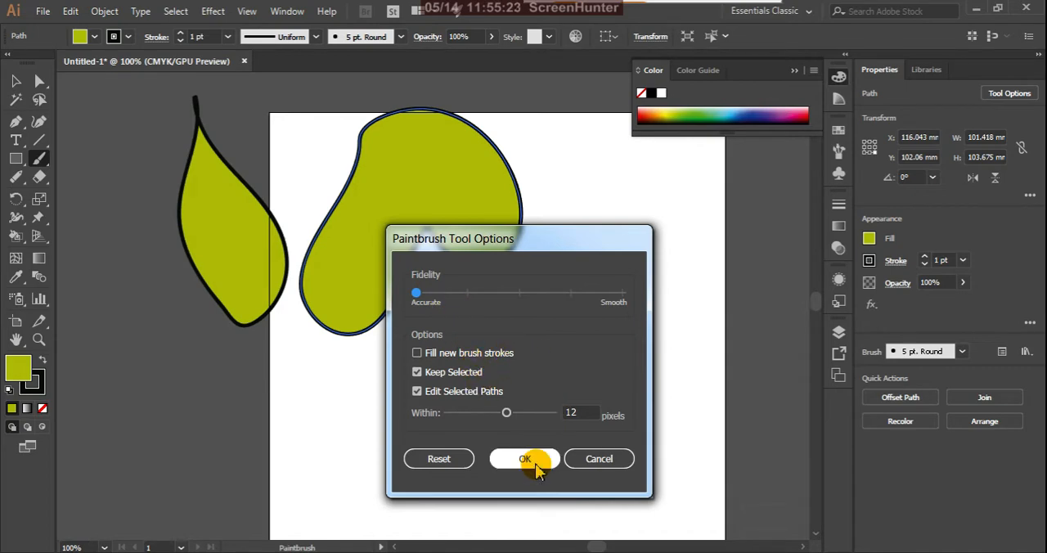
Step: Try painting two open strokes, about 40 by 69 mm and 16 by 33 mm, in the artboard's right half and undo them
mouse_move(583, 299)
mouse_down()
mouse_move(510, 423)
mouse_move(602, 348)
mouse_move(650, 278)
mouse_up()
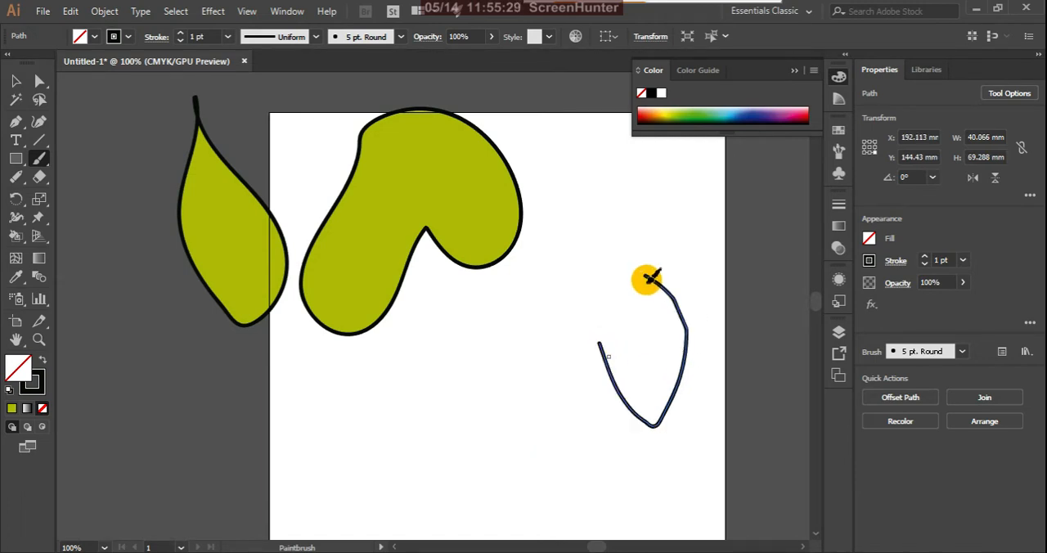
mouse_move(560, 312)
mouse_down()
mouse_move(483, 469)
mouse_move(545, 376)
mouse_move(579, 376)
mouse_move(556, 308)
mouse_up()
click(15, 81)
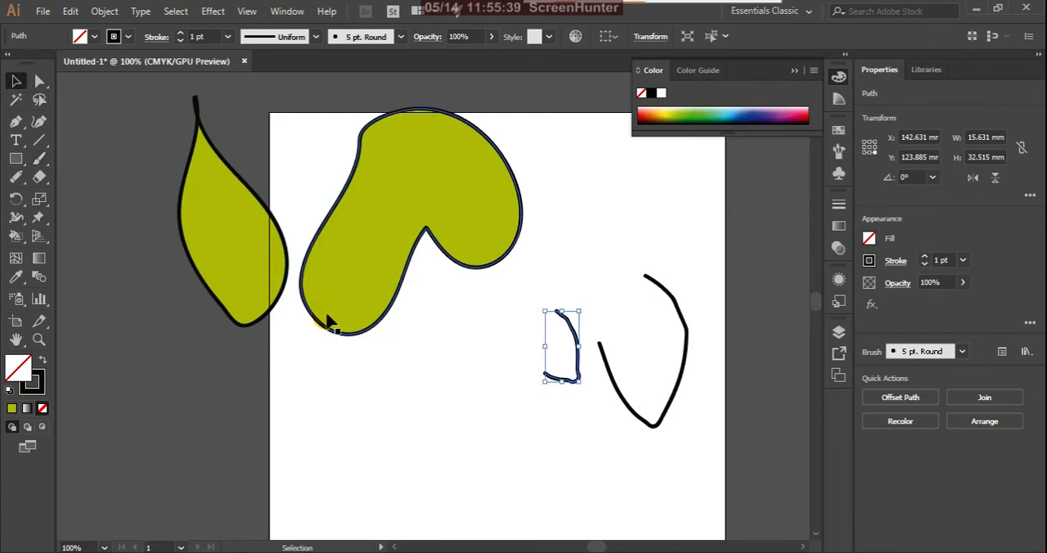
key(ctrl+z)
key(ctrl+z)
key(ctrl+z)
key(ctrl+z)
key(ctrl+z)
key(ctrl+z)
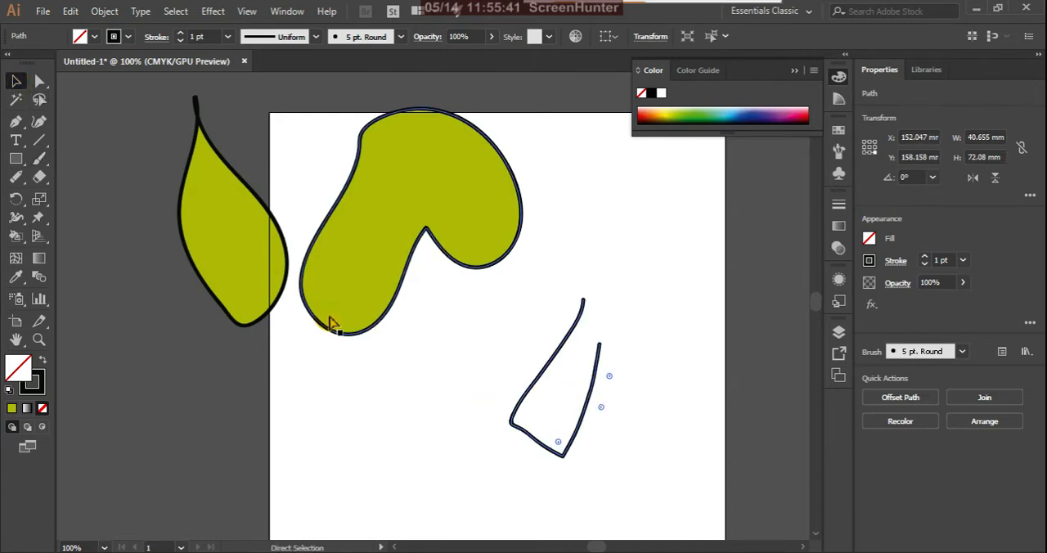
Step: Set the Paintbrush fidelity fully to Smooth and paint a closed rounded shape about 86 mm wide and 120 mm tall at the artboard's lower right
double_click(38, 158)
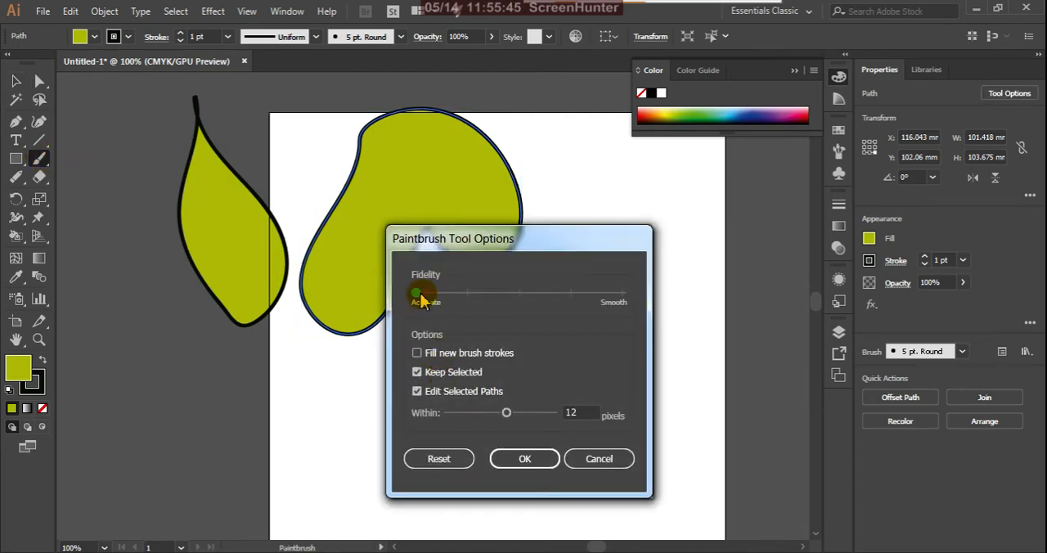
click(545, 457)
mouse_move(602, 283)
mouse_down()
mouse_move(539, 496)
mouse_move(673, 317)
mouse_move(686, 336)
mouse_up()
drag(649, 301, 596, 285)
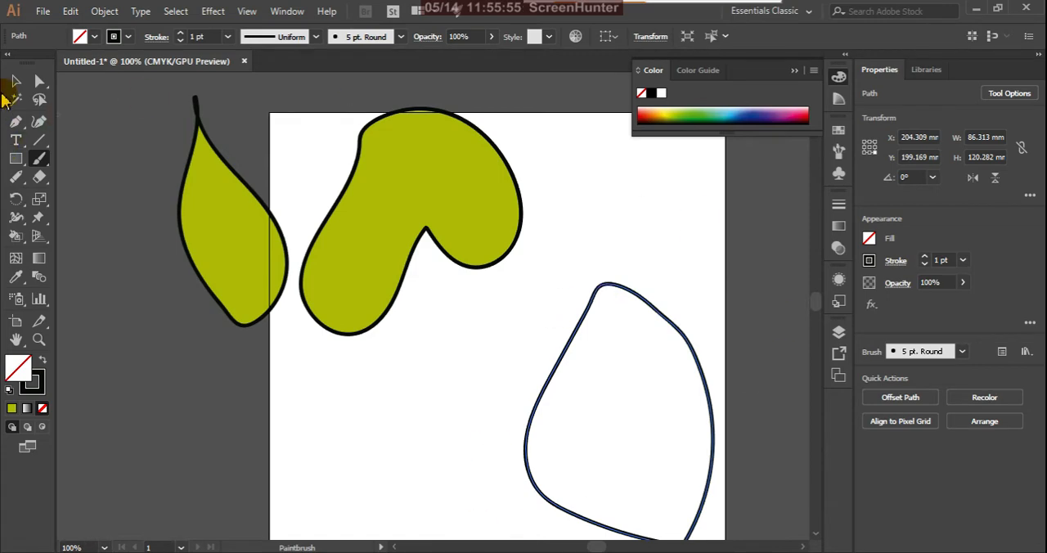
Step: Move the new rounded shape up beside the green shapes and fill it with red F40C0C
click(16, 82)
drag(637, 300, 628, 196)
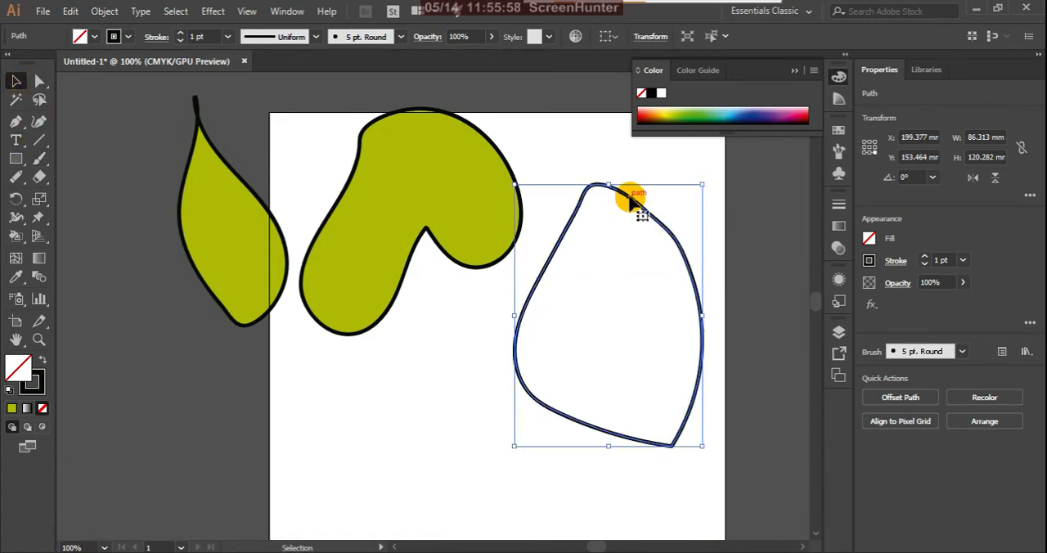
double_click(29, 378)
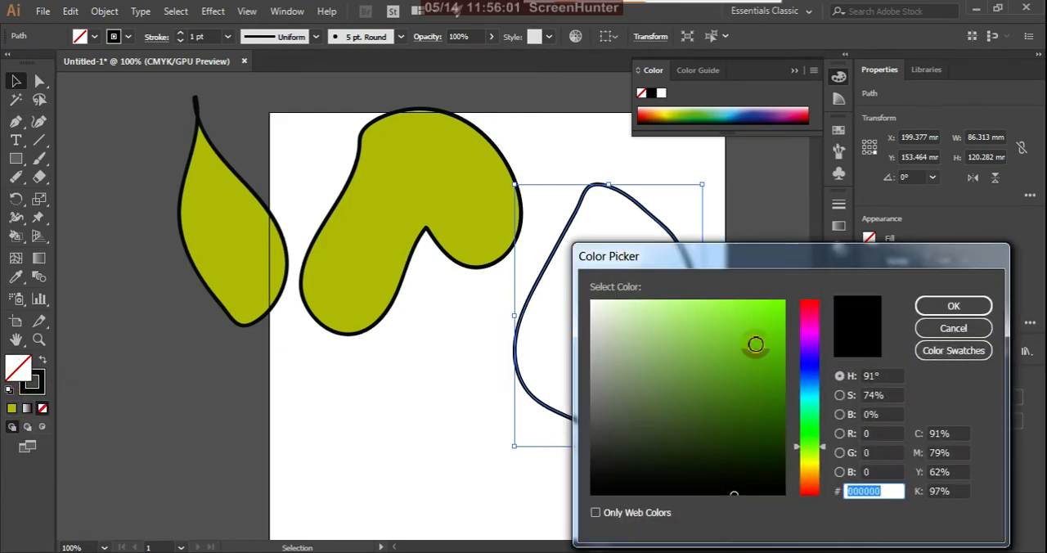
click(805, 305)
click(775, 307)
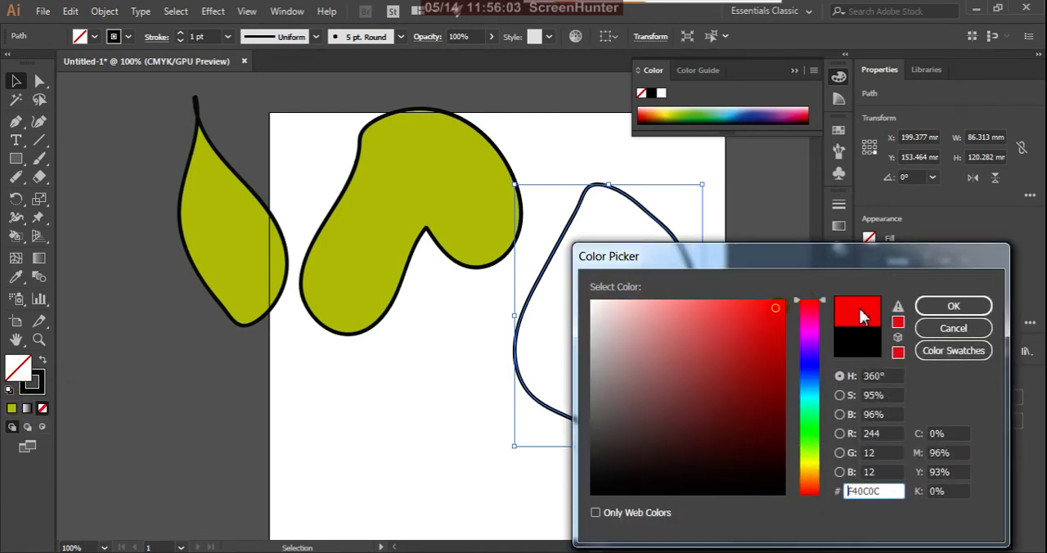
click(977, 308)
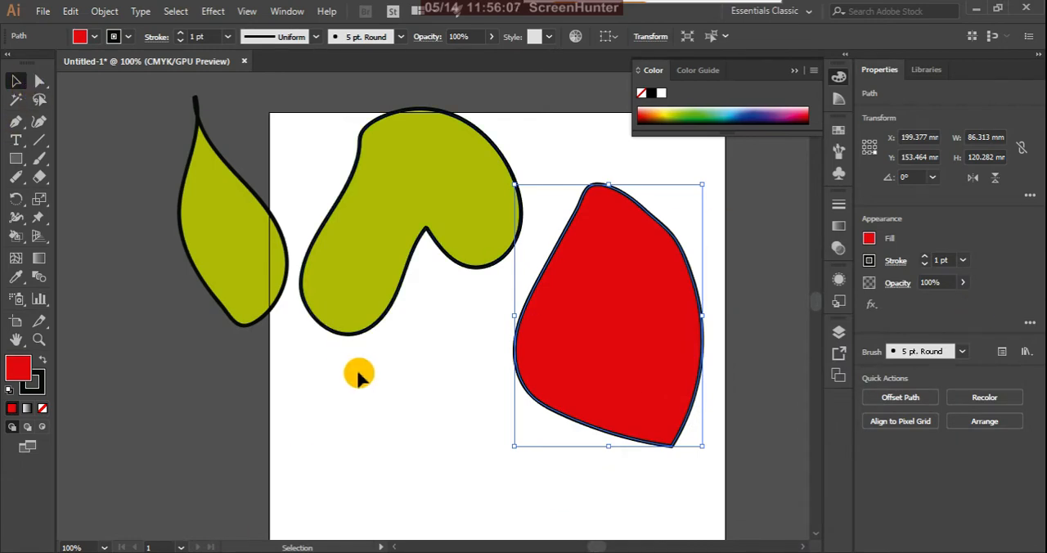
Step: Select all three painted shapes and move them together up and left, mostly off the artboard
scroll(358, 375, down, 2)
drag(252, 215, 525, 414)
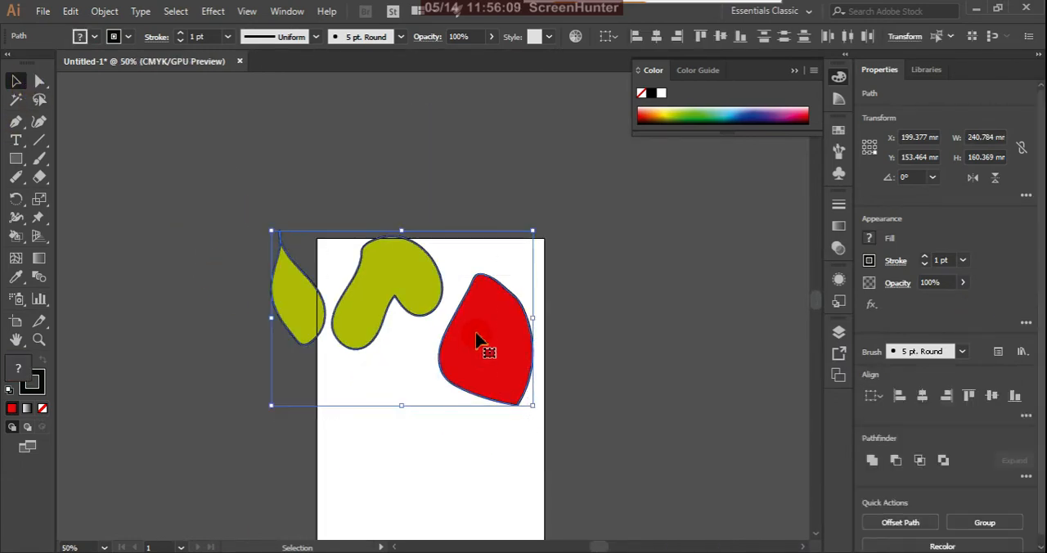
drag(477, 339, 390, 251)
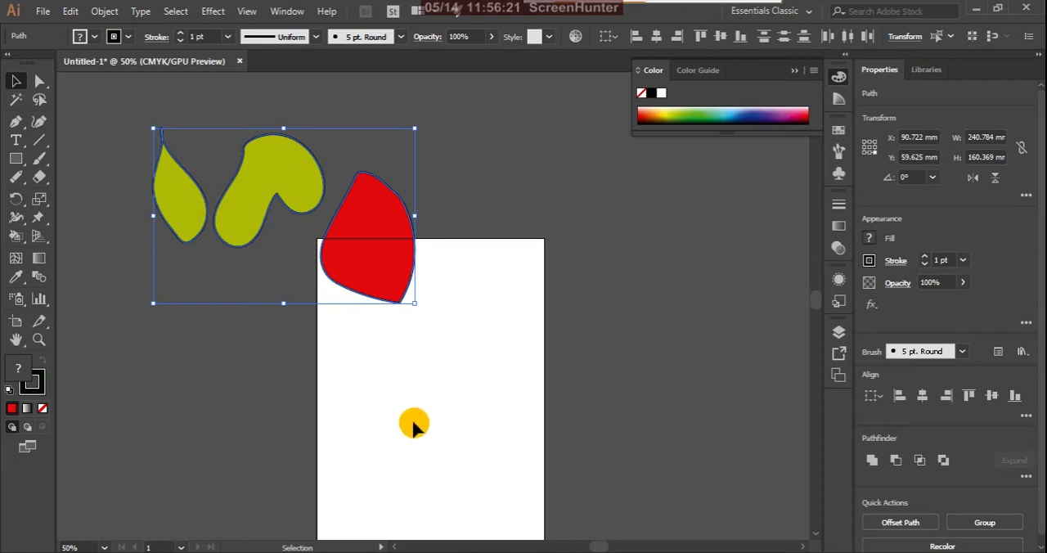
scroll(358, 391, up, 1)
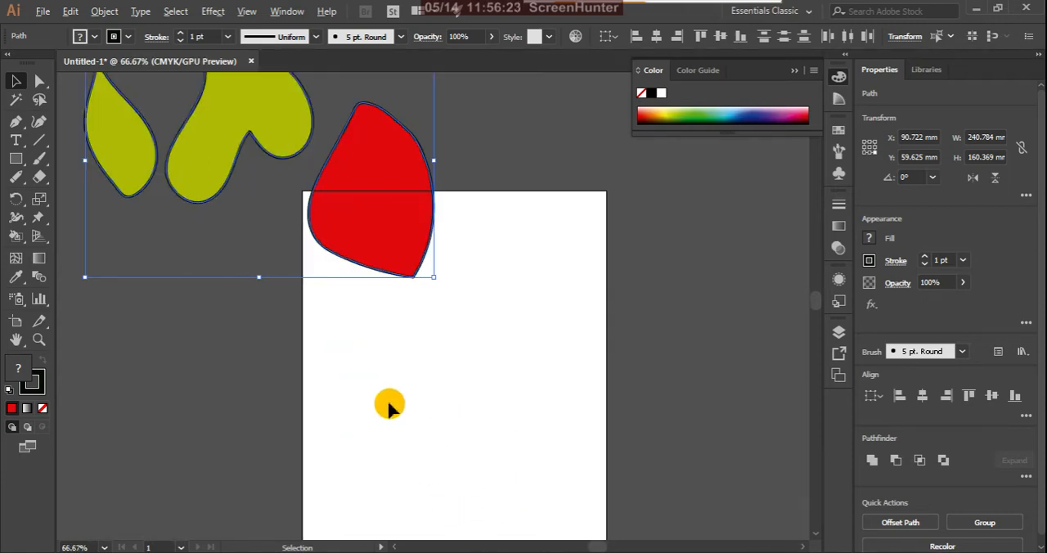
drag(400, 215, 324, 209)
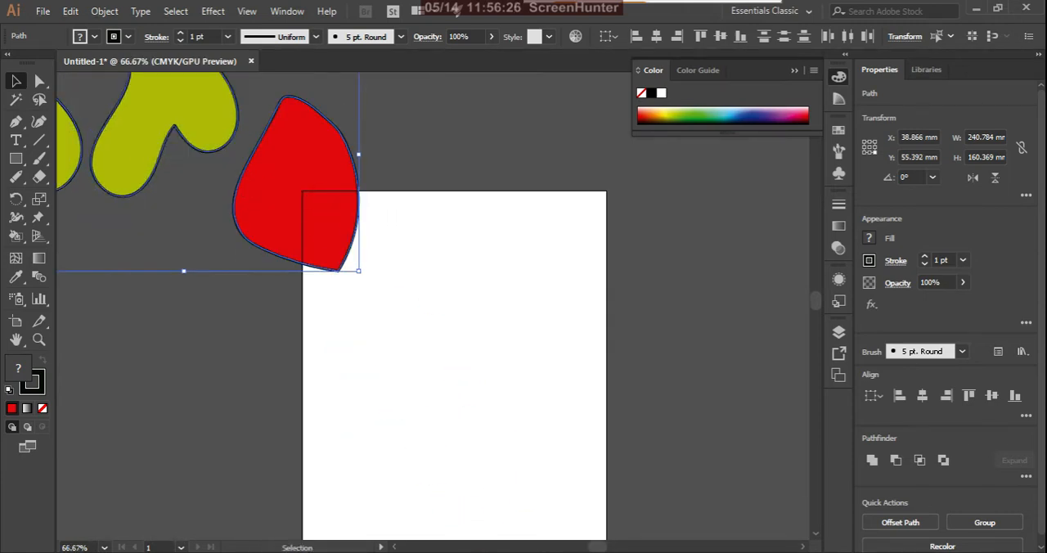
Step: Activate the Paintbrush tool and apply the Charcoal - Feather brush with the three painted shapes still selected
click(40, 159)
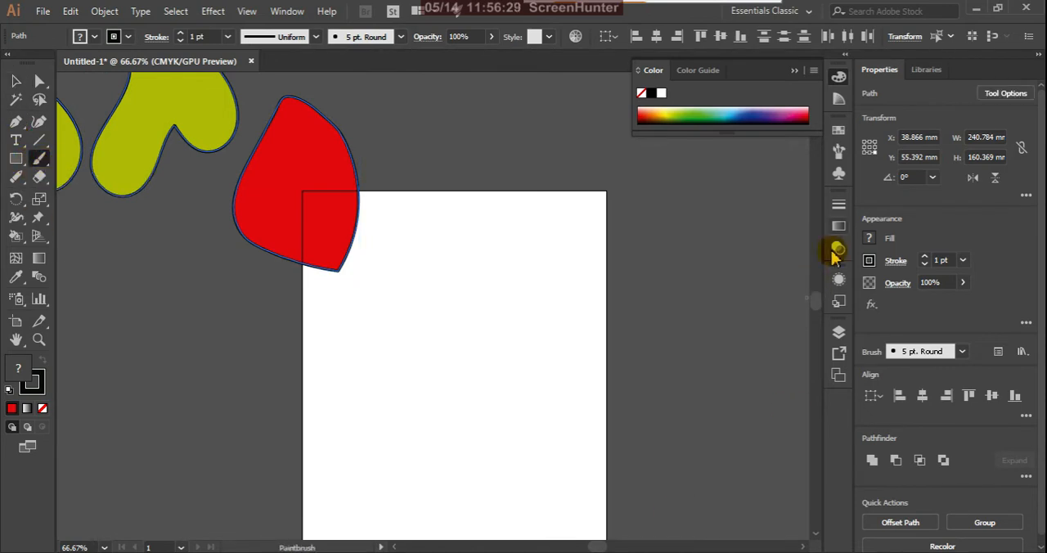
click(839, 152)
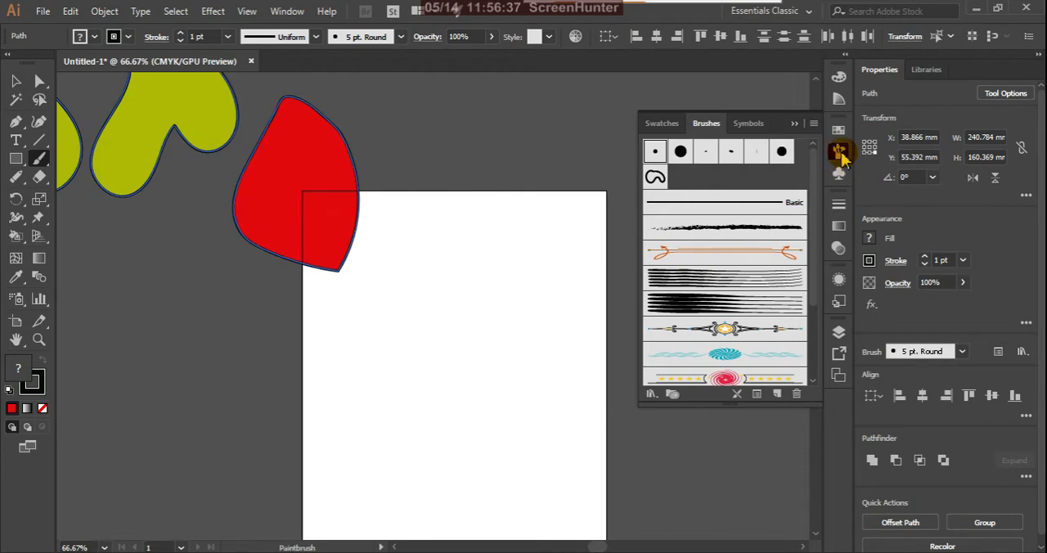
click(783, 251)
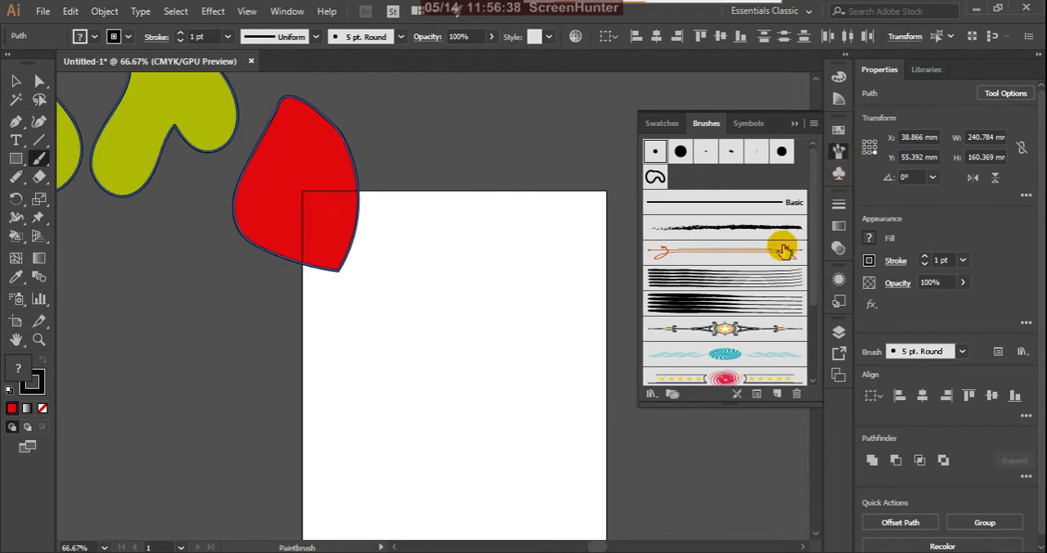
click(731, 235)
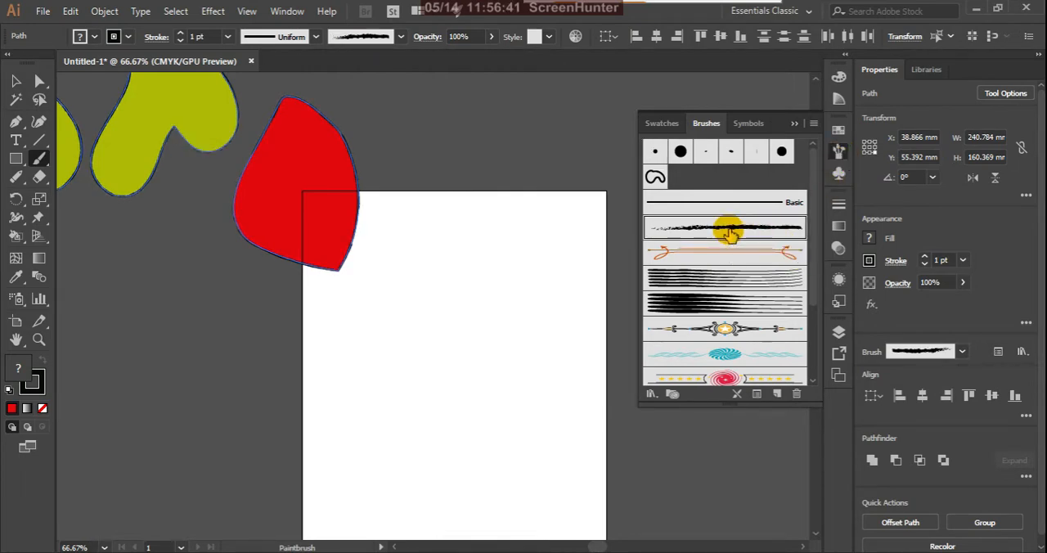
Step: Paint a slanted charcoal stroke about 34 mm wide and 139 mm tall on the artboard and recolour it crimson red
drag(462, 227, 416, 426)
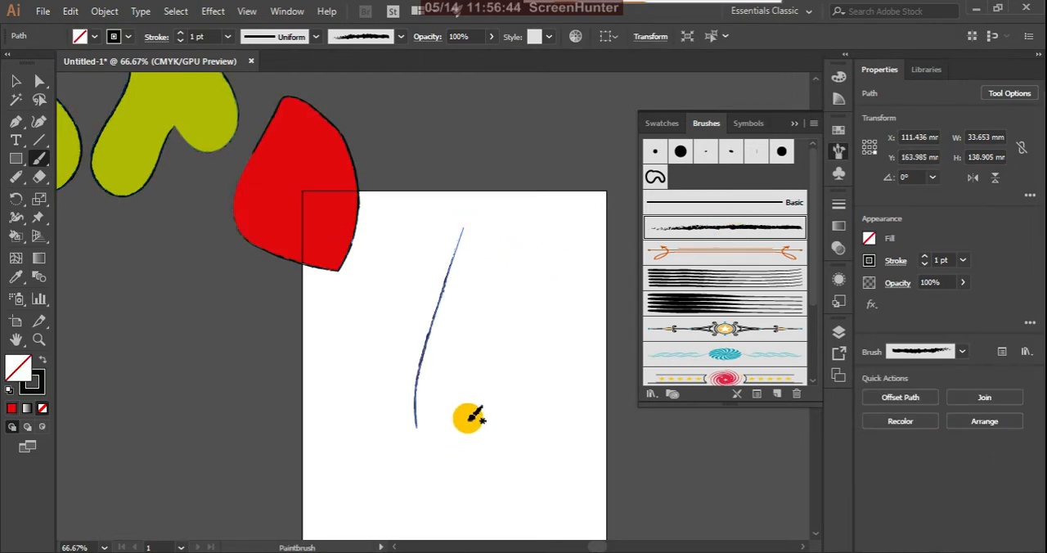
click(42, 391)
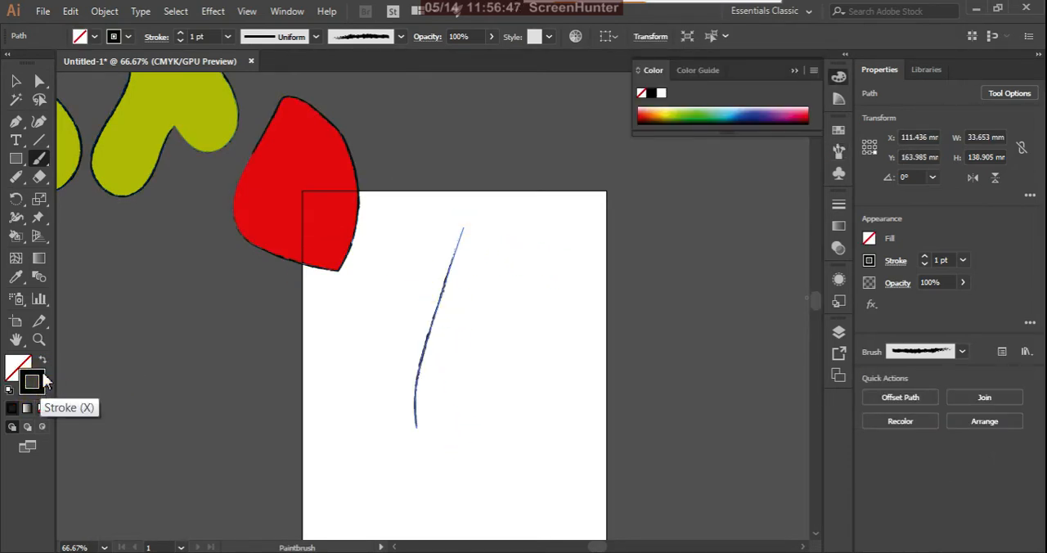
double_click(43, 378)
click(816, 309)
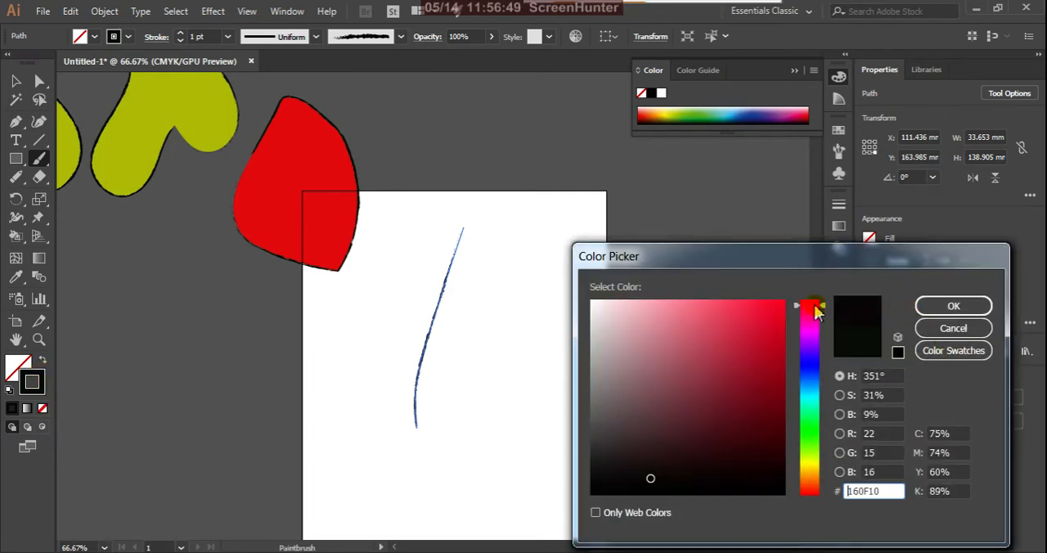
click(777, 305)
click(952, 306)
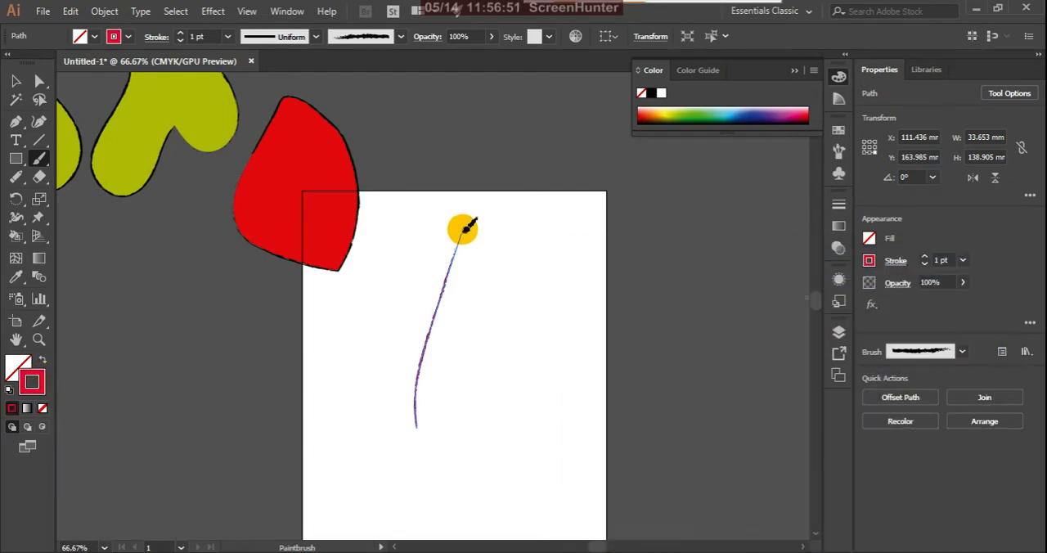
Step: Paint four more thin red charcoal strokes across the artboard, including a long diagonal about 116 mm wide and 143 mm tall
drag(461, 330, 463, 352)
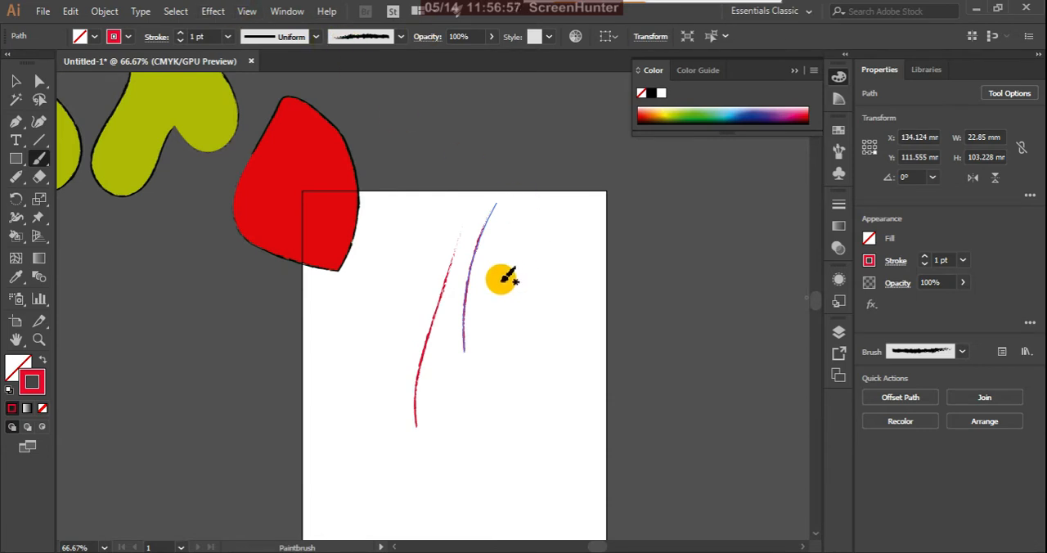
drag(513, 242, 512, 325)
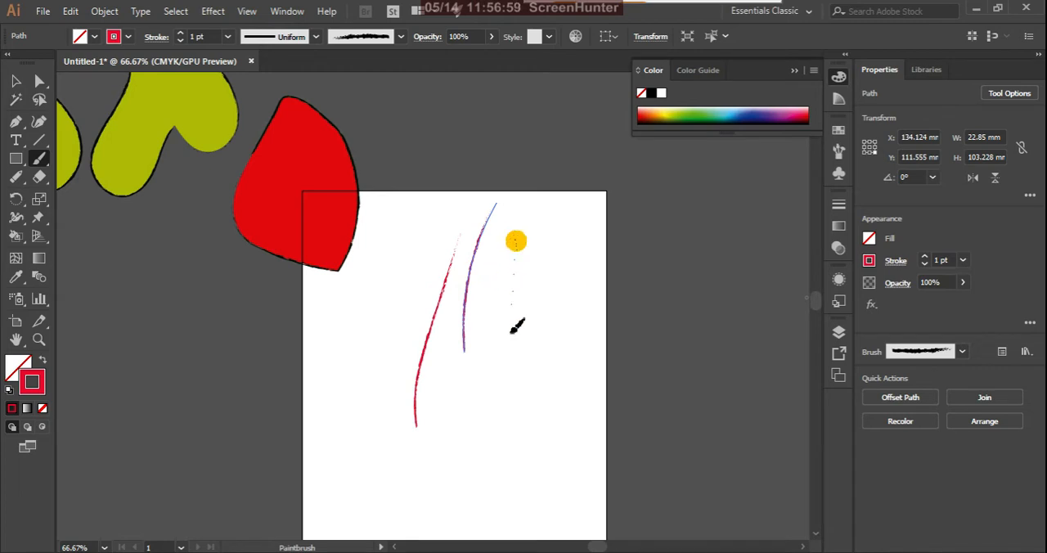
drag(542, 236, 376, 437)
click(540, 407)
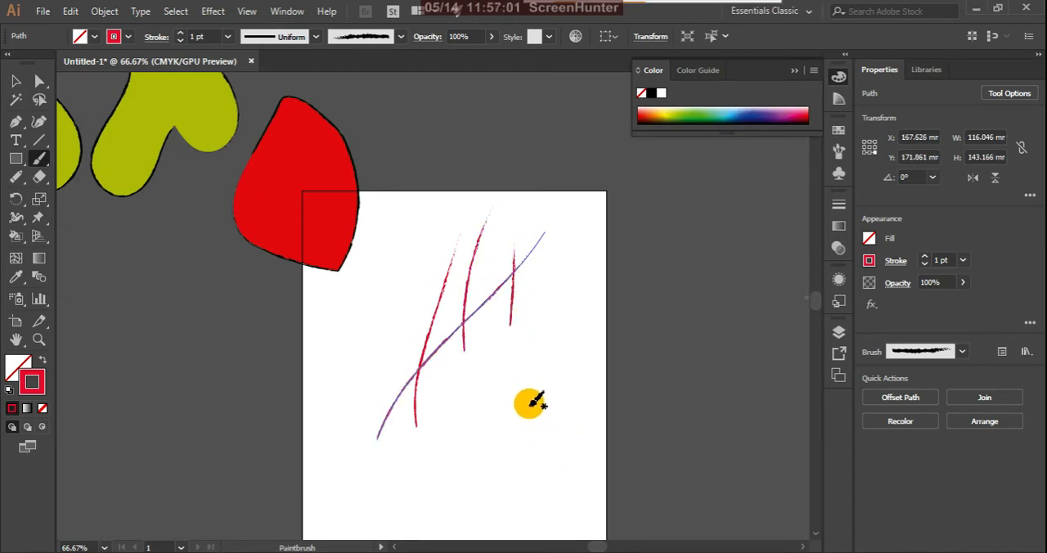
drag(377, 199, 409, 377)
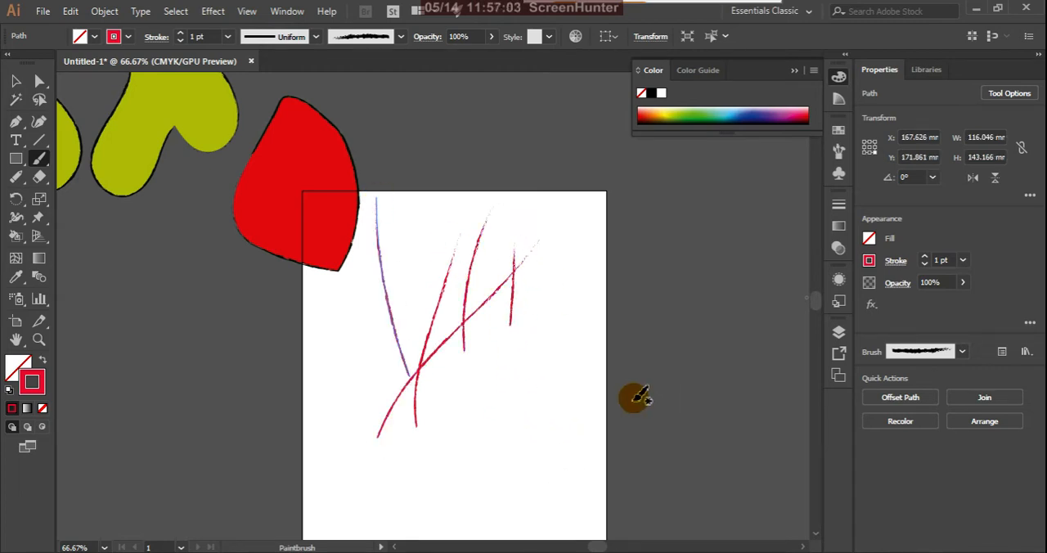
Step: Set the last stroke's weight to 9 pt and paint two more thick red strokes, about 126 mm and 80 mm tall
click(227, 36)
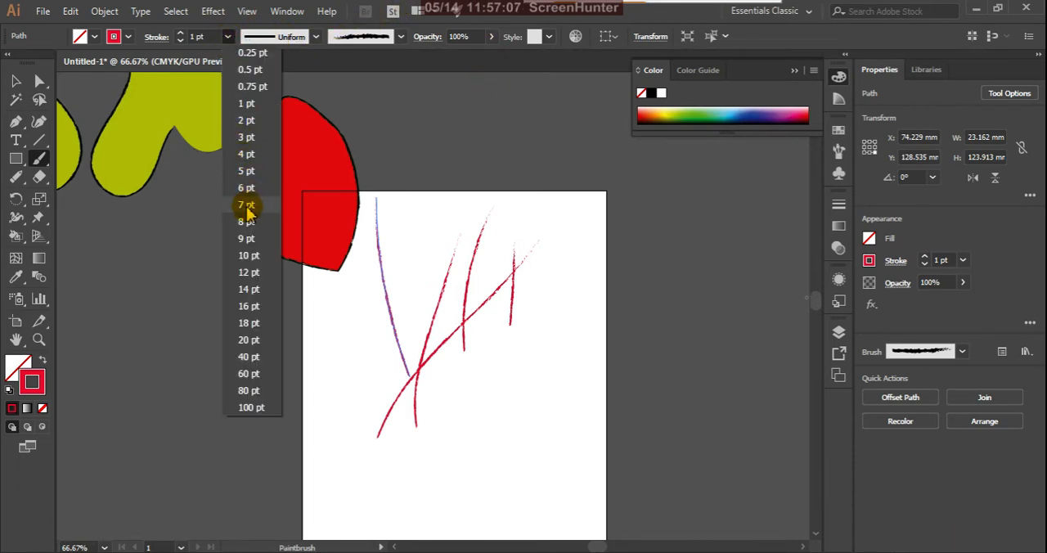
click(250, 239)
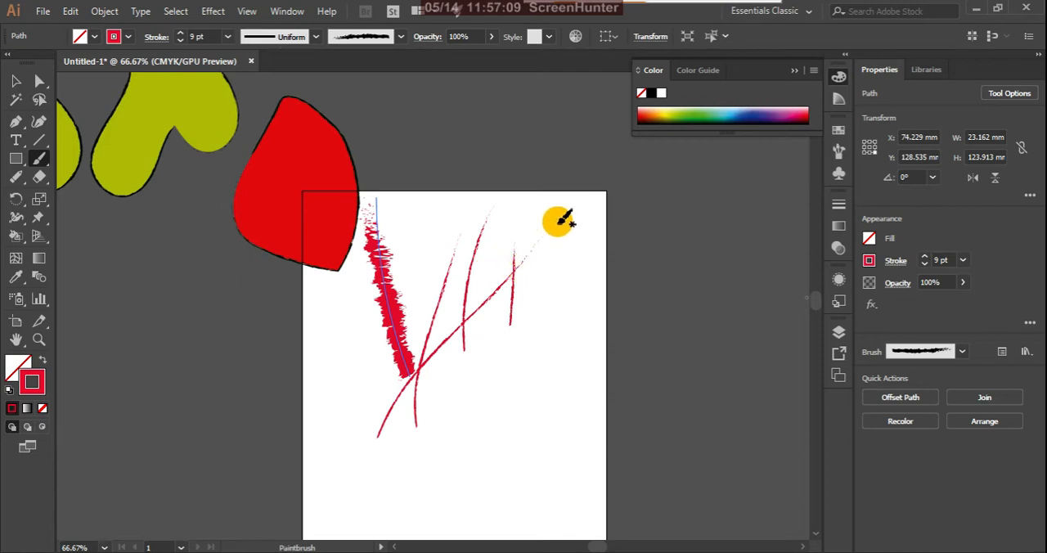
drag(558, 223, 515, 401)
drag(523, 449, 471, 337)
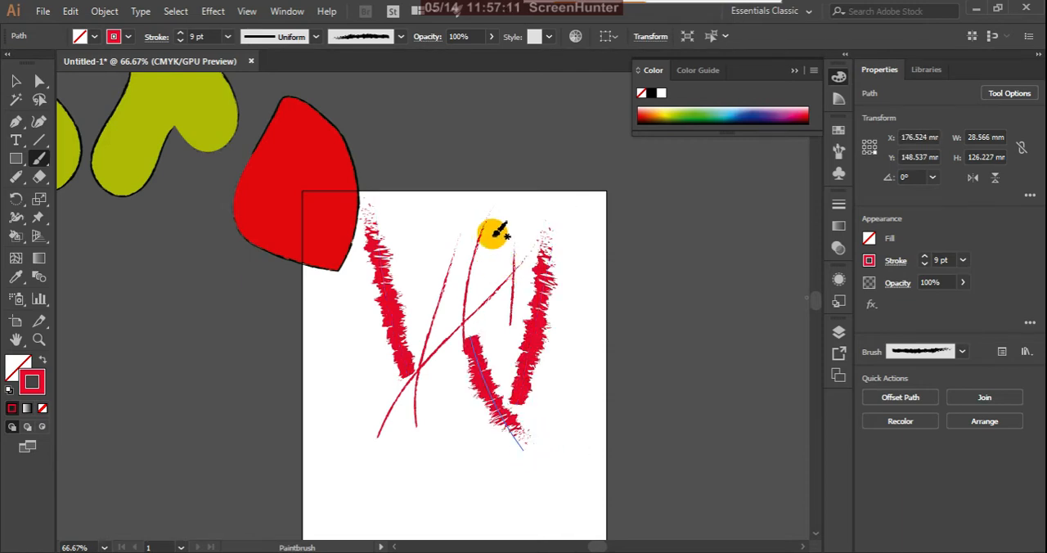
Step: Recolour the last charcoal stroke green and paint two more green strokes in the lower half of the artboard
click(693, 115)
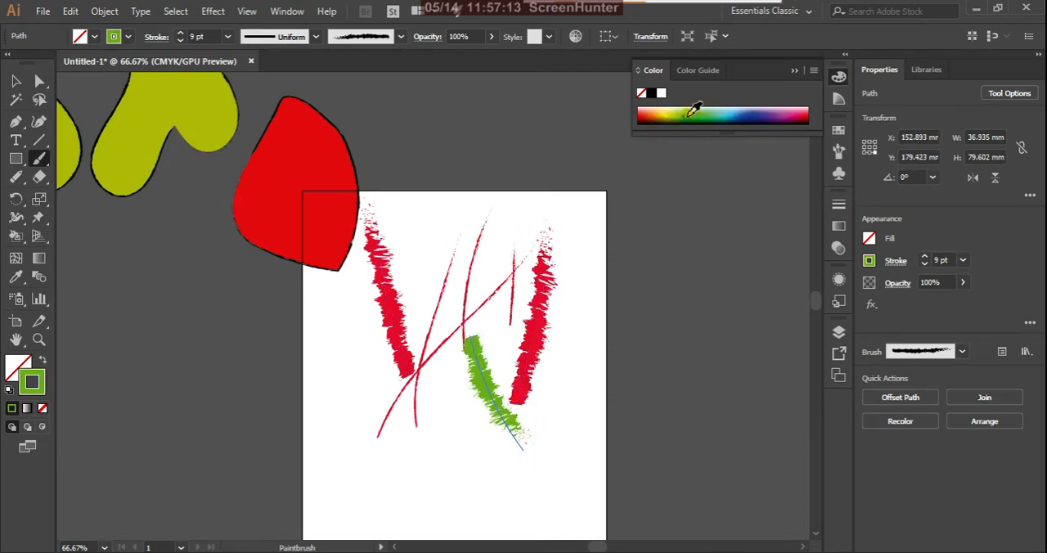
mouse_move(577, 249)
mouse_down()
mouse_move(530, 463)
mouse_move(458, 357)
mouse_move(452, 328)
mouse_up()
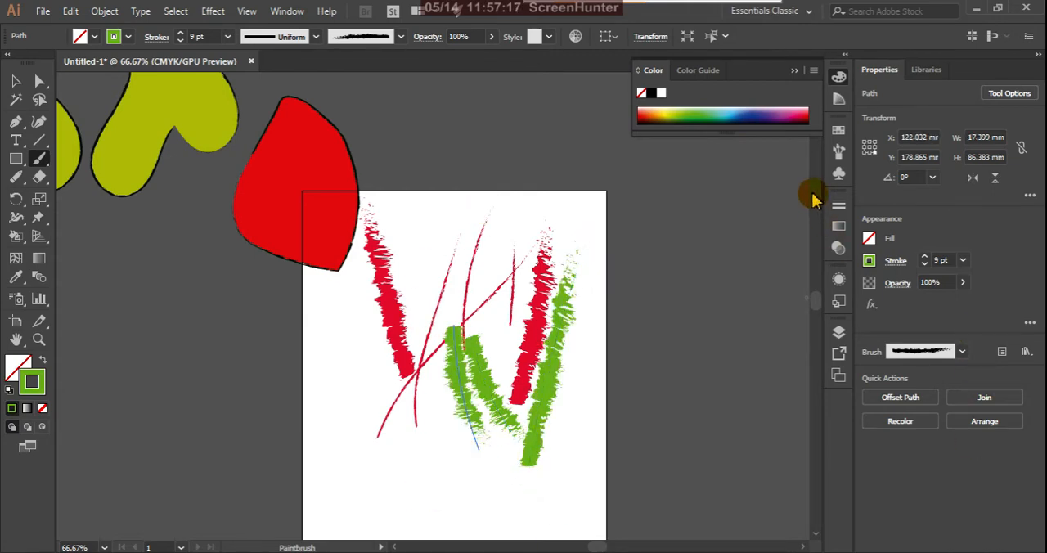
Step: Apply the dense multi-line brush to the last green stroke and paint another about 70 mm tall at the artboard's lower left
click(840, 157)
click(840, 157)
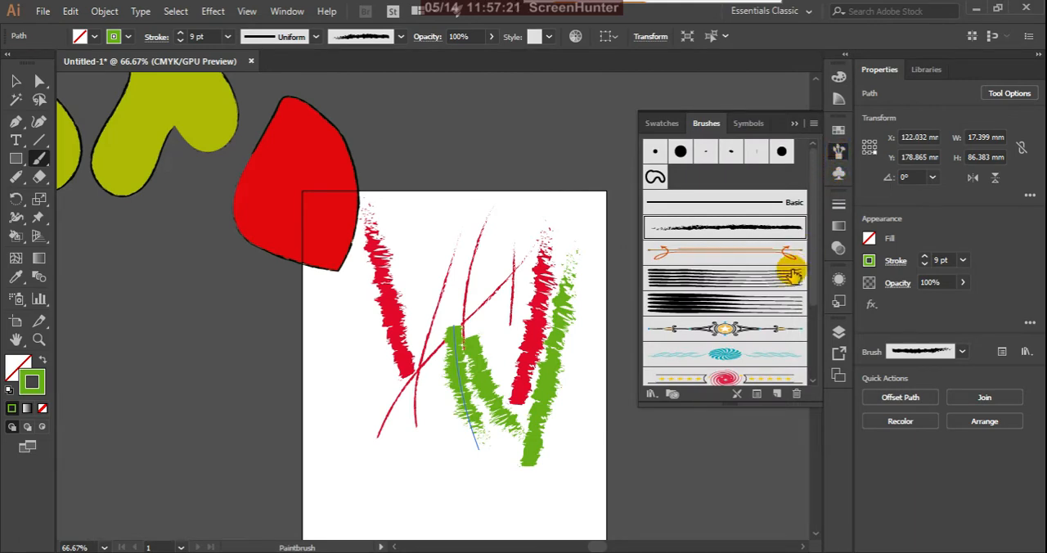
click(761, 309)
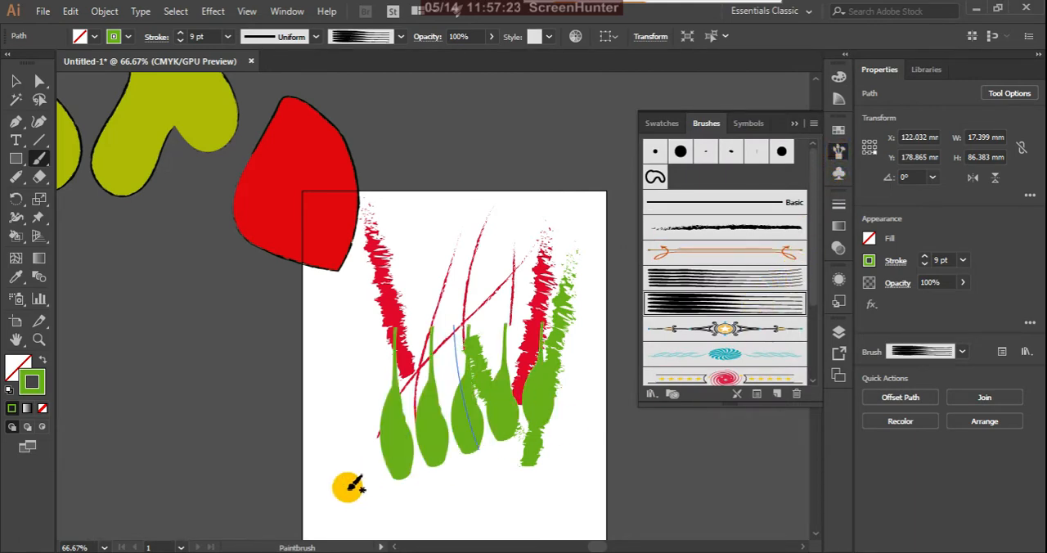
drag(349, 489, 336, 387)
Step: Apply the ornamental gold-star brush to the last stroke and paint two more strokes with it, about 98 mm and 69 mm tall
click(693, 329)
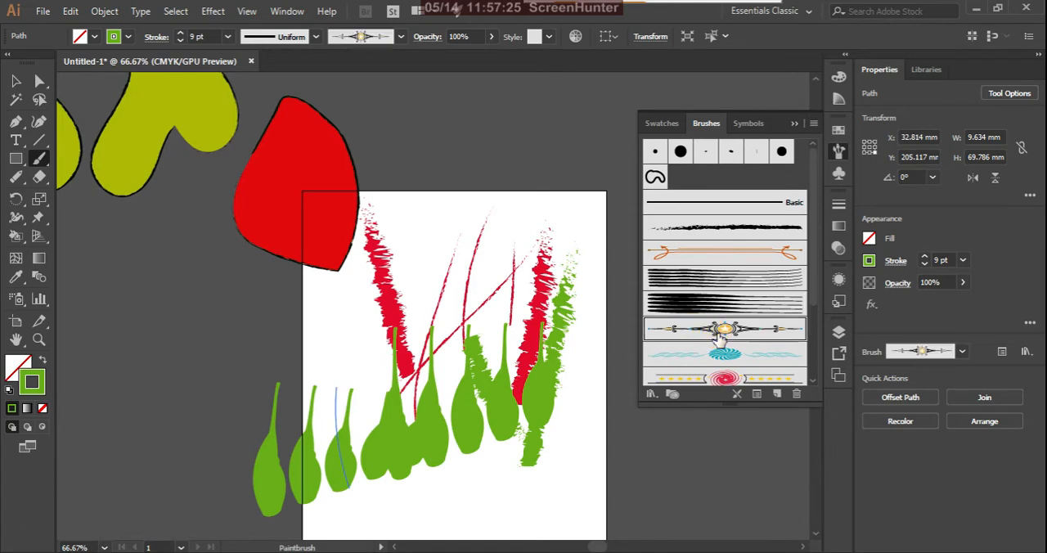
drag(590, 378, 580, 325)
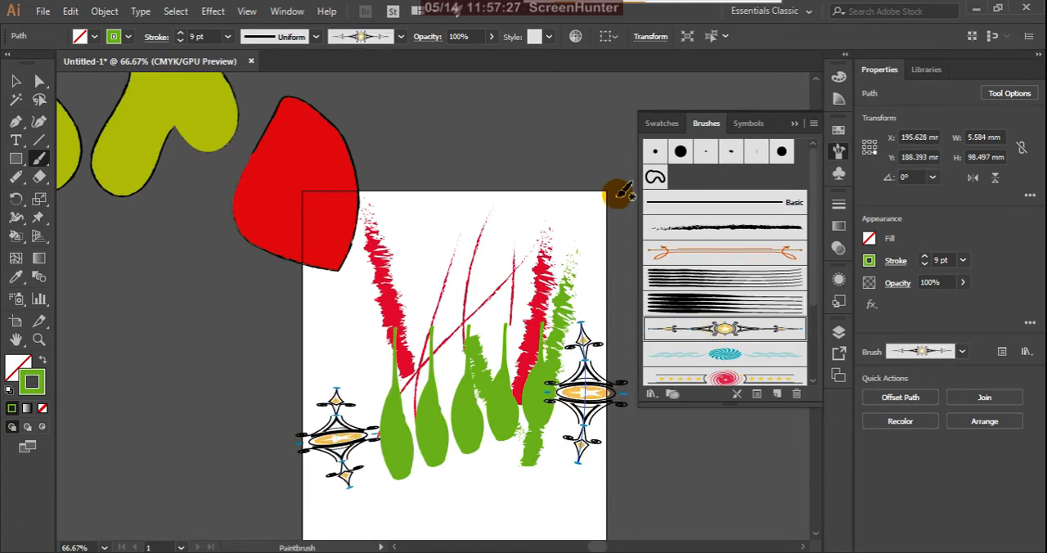
click(793, 123)
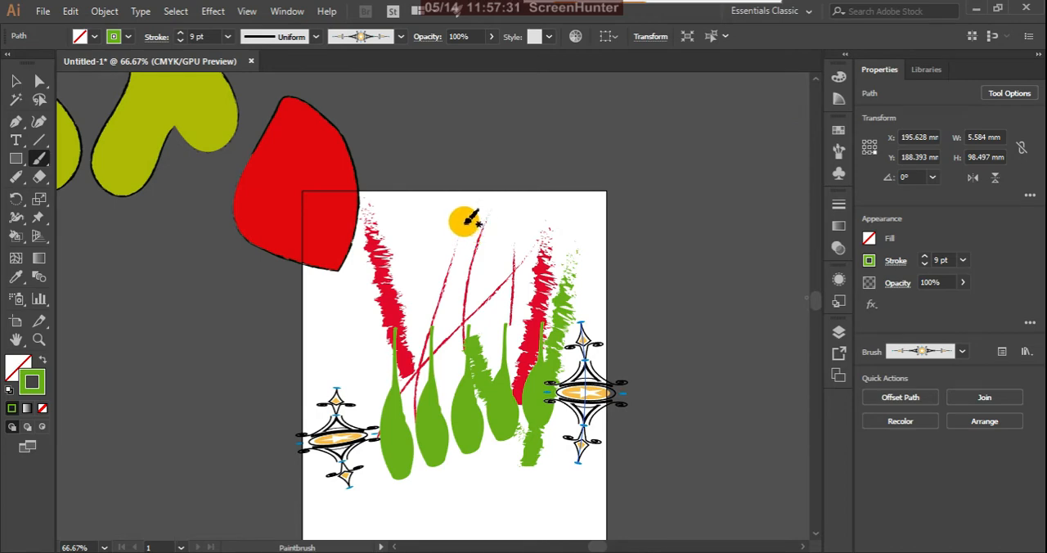
drag(466, 220, 458, 311)
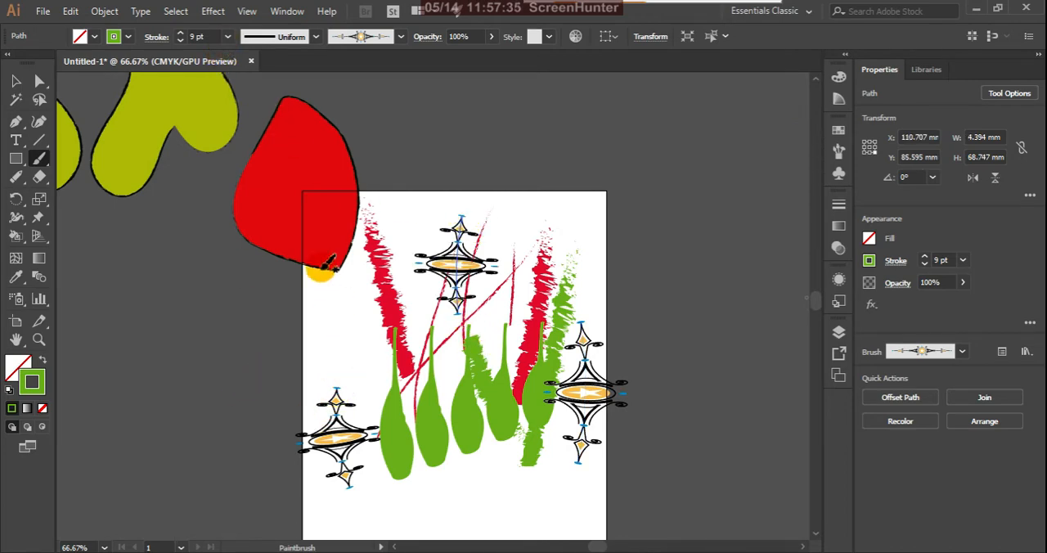
Step: Set the upper star-brush stroke's weight to 5 pt and paint a diagonal one about 65 mm wide and 72 mm tall
click(228, 36)
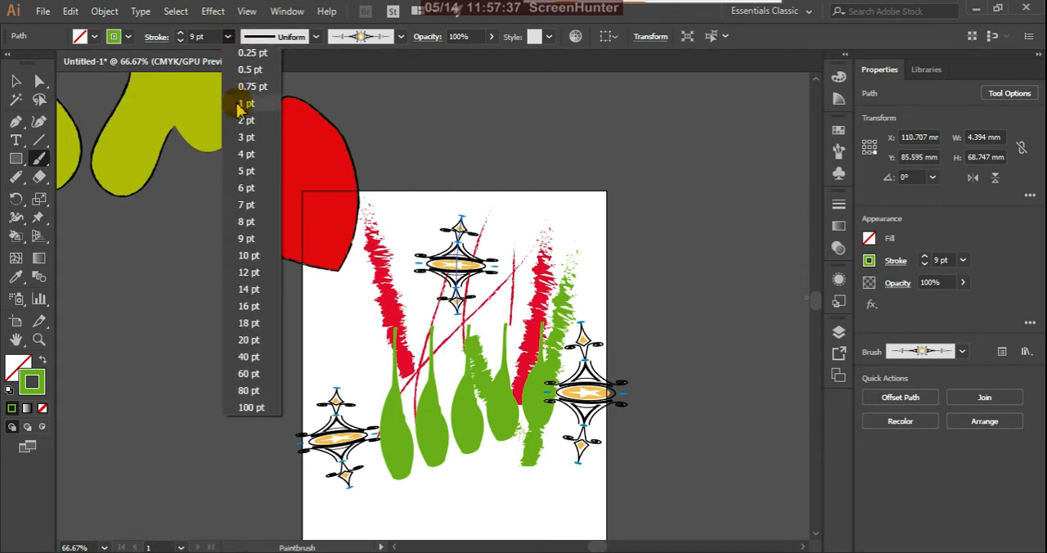
click(248, 170)
drag(325, 304, 402, 393)
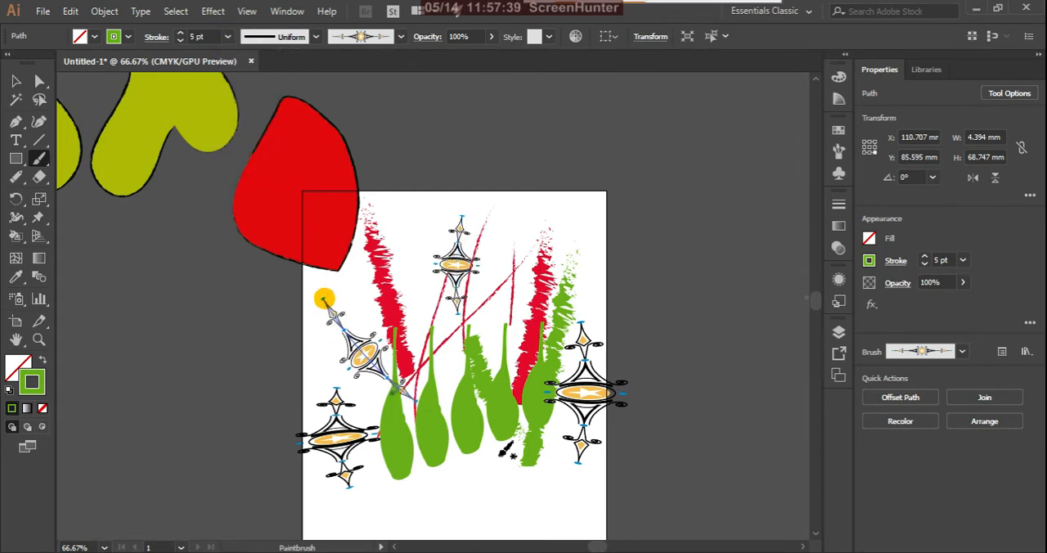
Step: Select all the brush strokes on the artboard and delete them, keeping the filled shapes
click(16, 80)
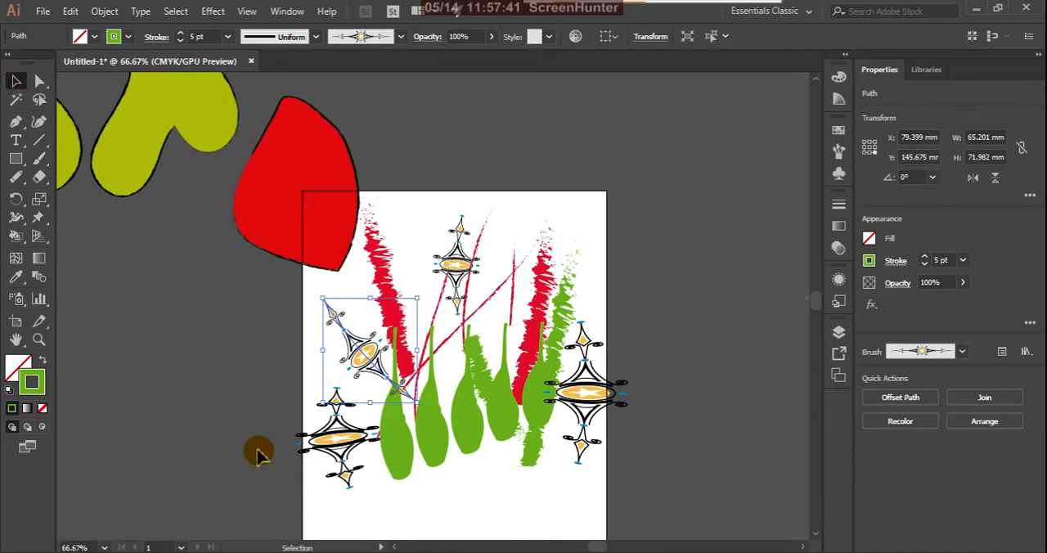
mouse_move(310, 507)
mouse_down()
mouse_move(666, 328)
mouse_move(667, 282)
mouse_up()
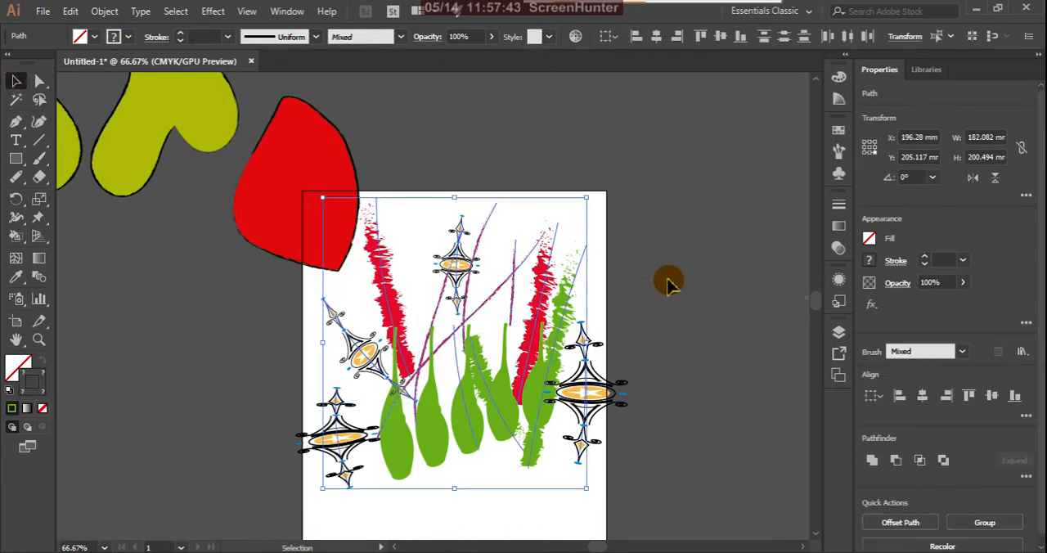
key(Delete)
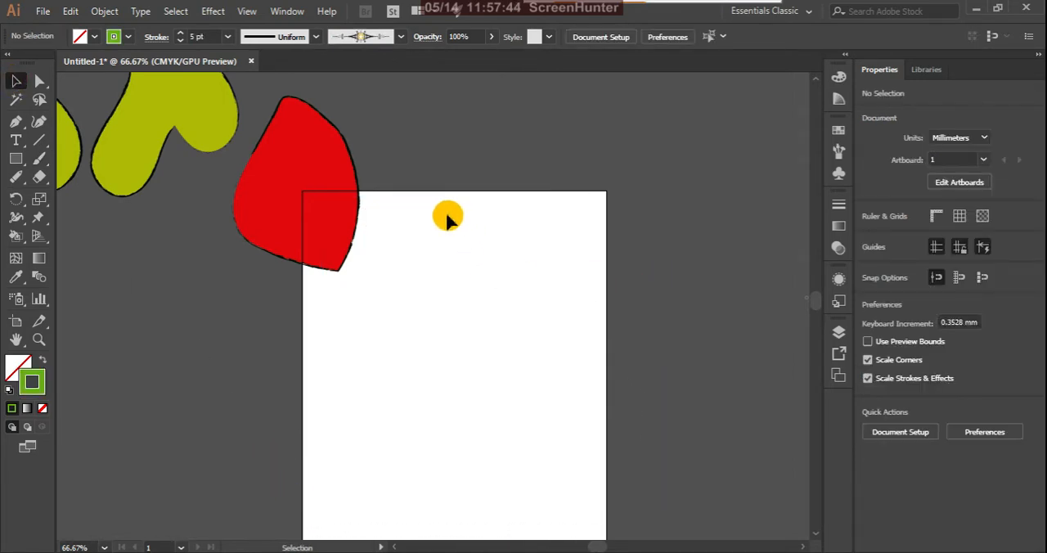
Step: Paint a stroke with the star ornament brush, reworking it into an S-curve about 67 mm wide and 145 mm tall
click(38, 158)
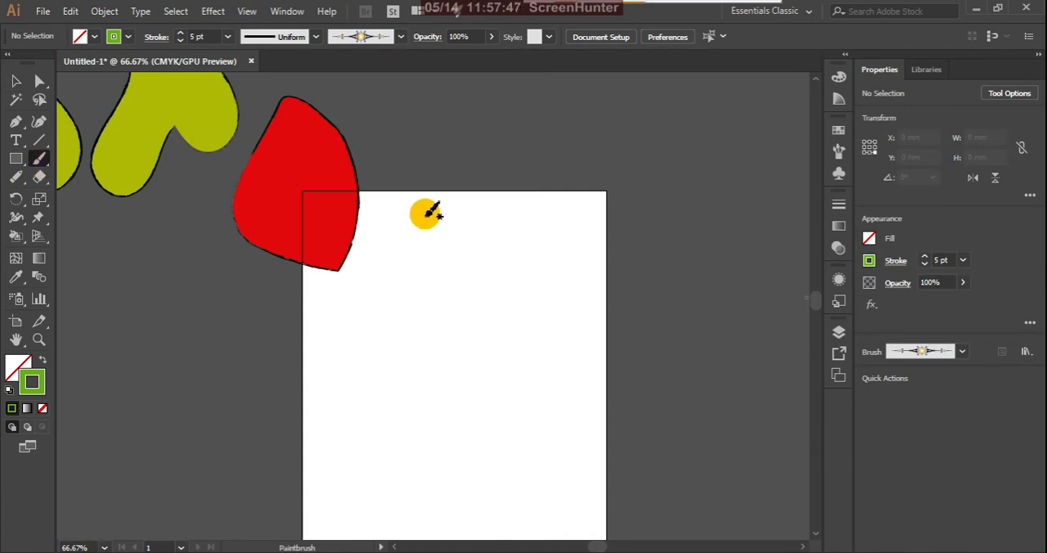
drag(425, 215, 422, 432)
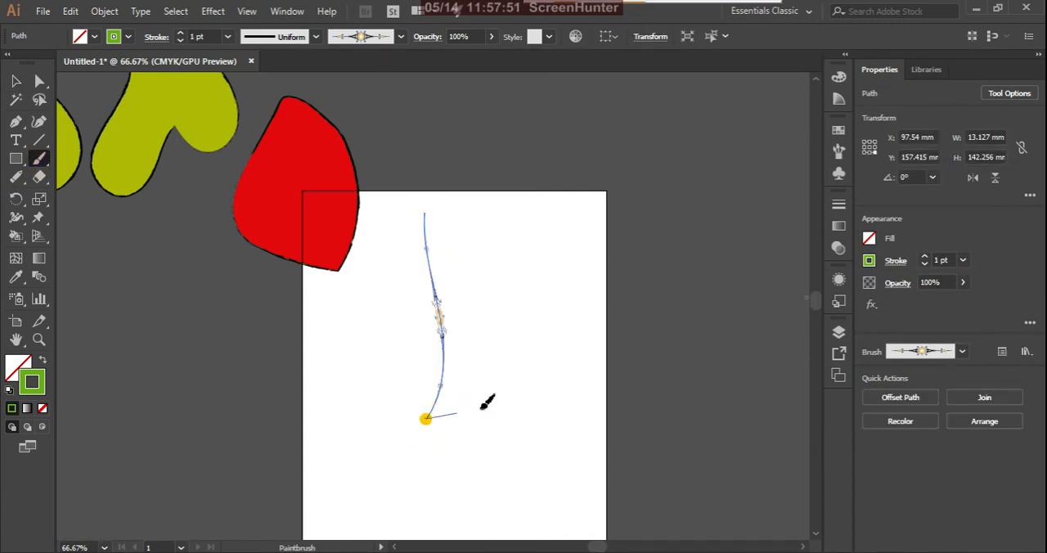
mouse_move(483, 405)
mouse_down()
mouse_move(488, 264)
mouse_move(517, 207)
mouse_up()
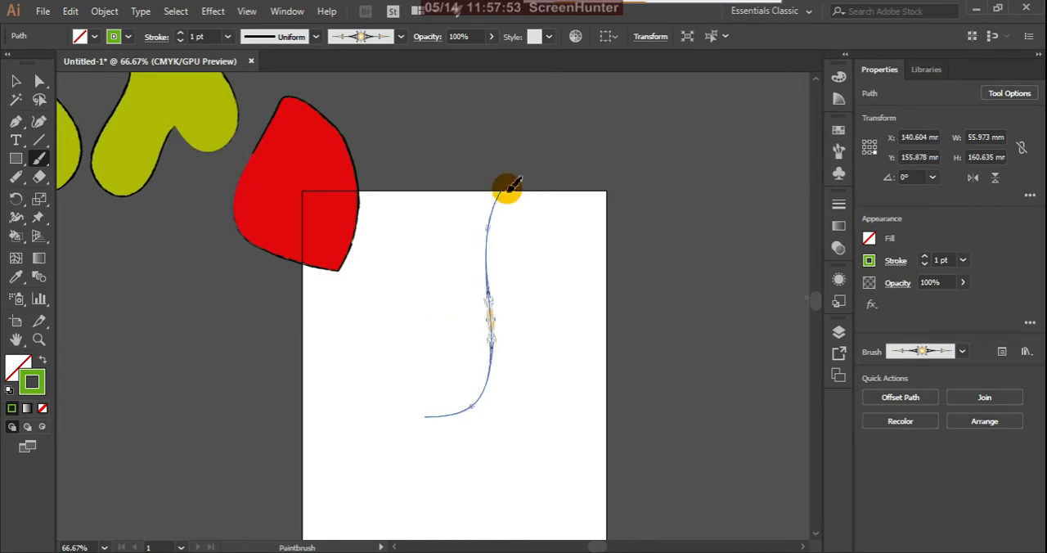
mouse_move(514, 250)
mouse_down()
mouse_move(504, 448)
mouse_move(439, 431)
mouse_move(419, 401)
mouse_move(484, 343)
mouse_move(523, 216)
mouse_up()
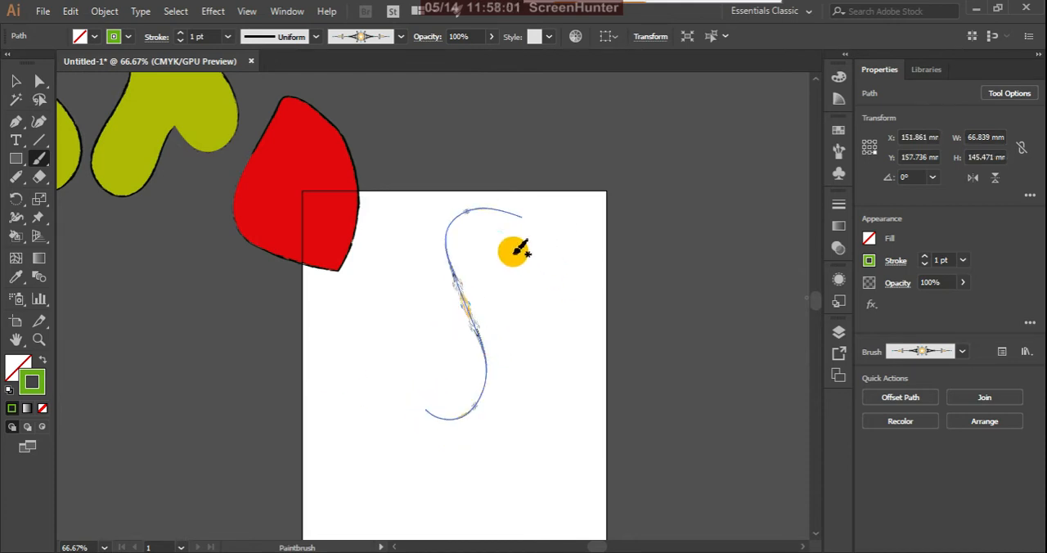
Step: Set the S-curve's stroke weight to 5 pt and paint another star-brush stroke about 134 mm tall to its right
click(228, 38)
click(244, 170)
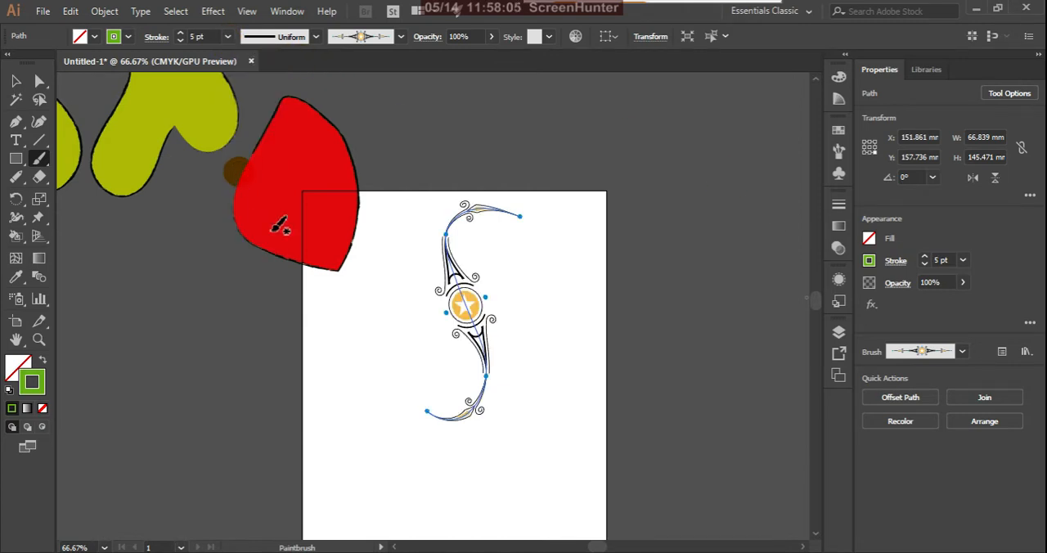
mouse_move(537, 240)
mouse_down()
mouse_move(553, 351)
mouse_move(535, 431)
mouse_up()
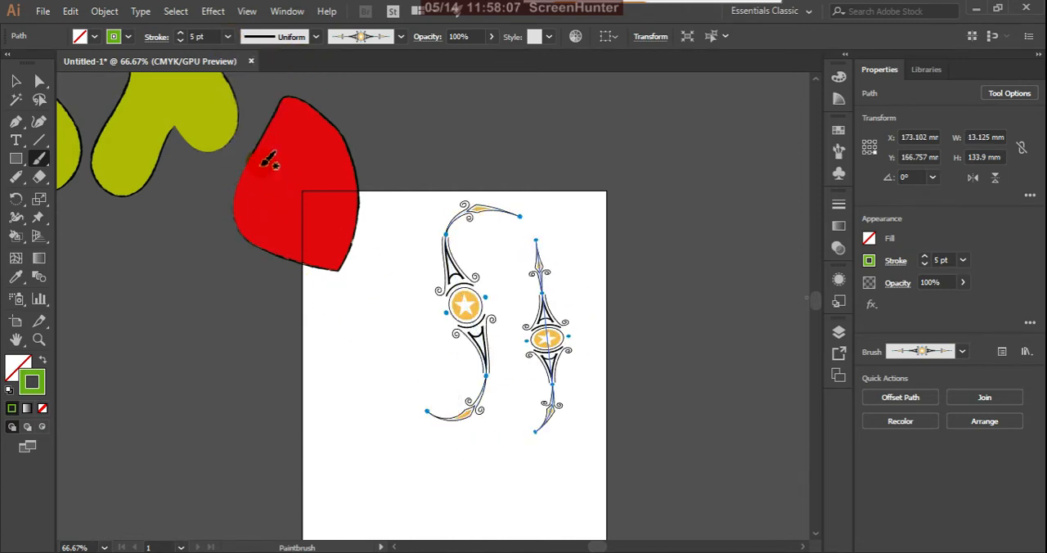
Step: Set the right-hand ornamental stroke's weight to 3 pt and paint another about 91 mm tall to the left of the S-curve
click(229, 39)
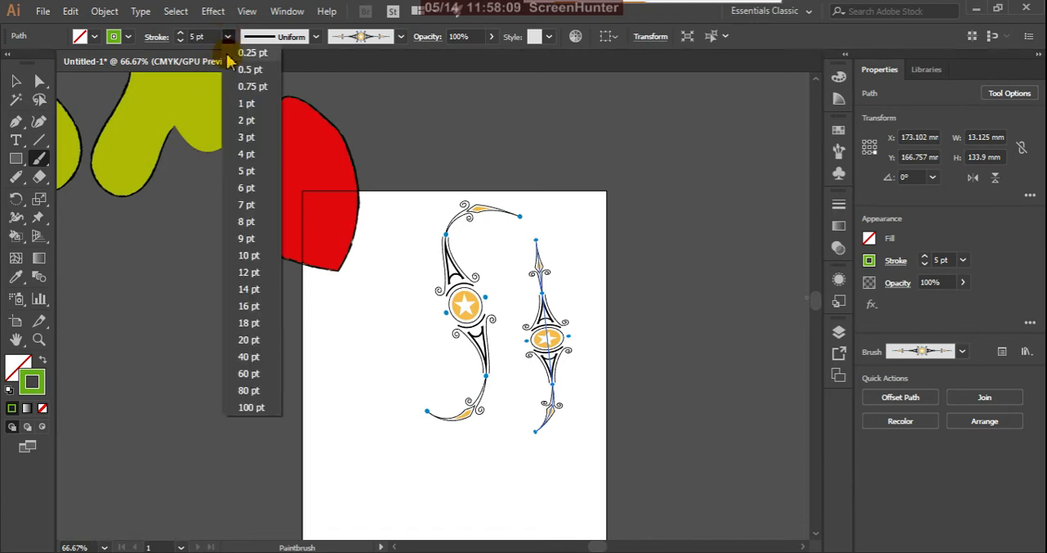
click(243, 137)
drag(376, 277, 363, 405)
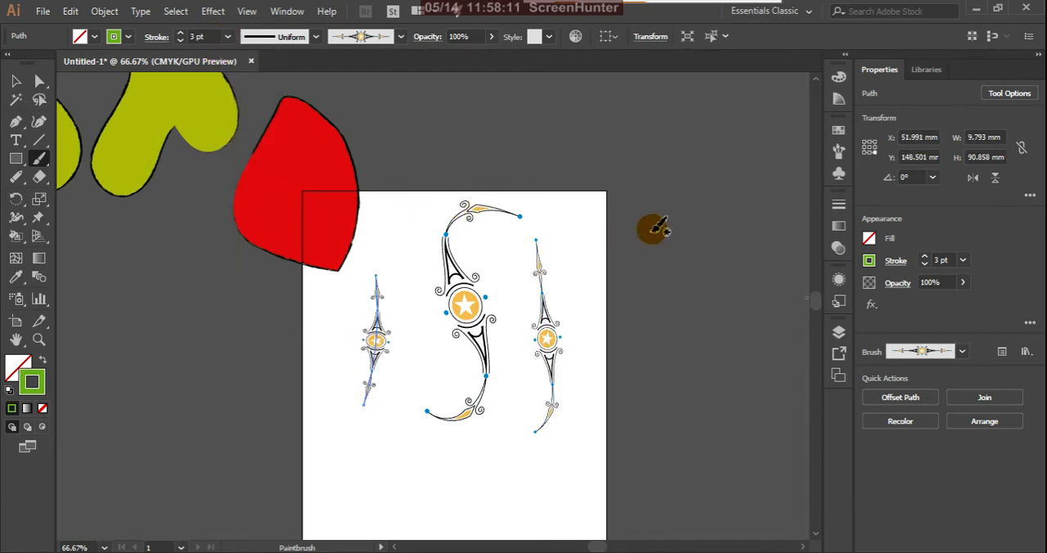
Step: Apply the 30 pt. Oval brush from the Artistic_Calligraphic library to the left ornamental stroke and close the library
click(839, 150)
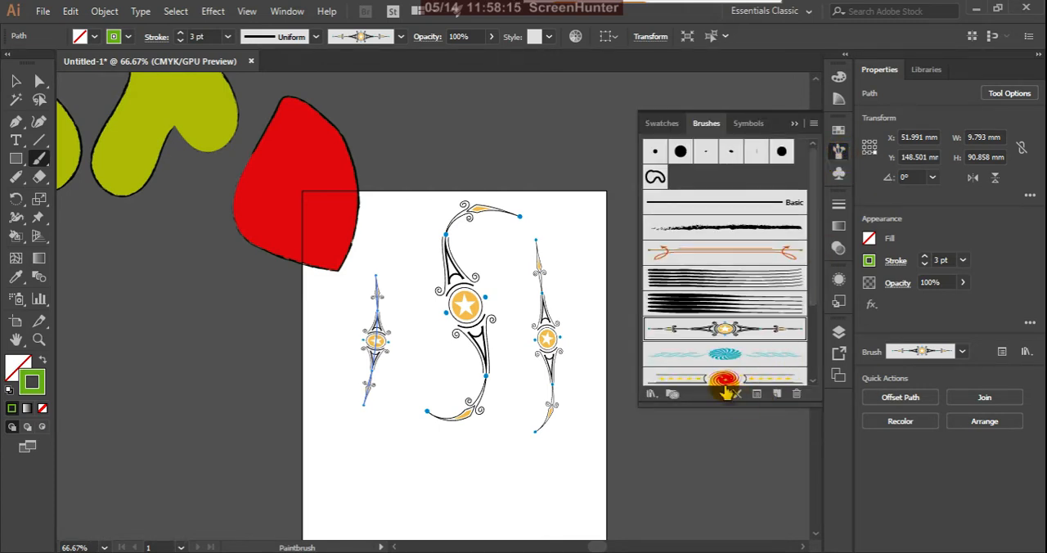
click(651, 395)
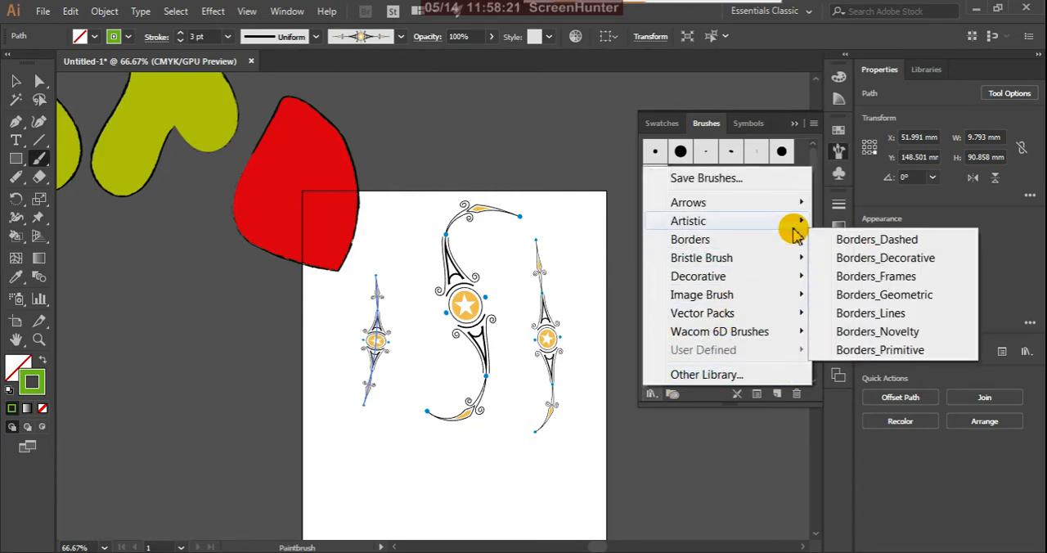
mouse_move(794, 232)
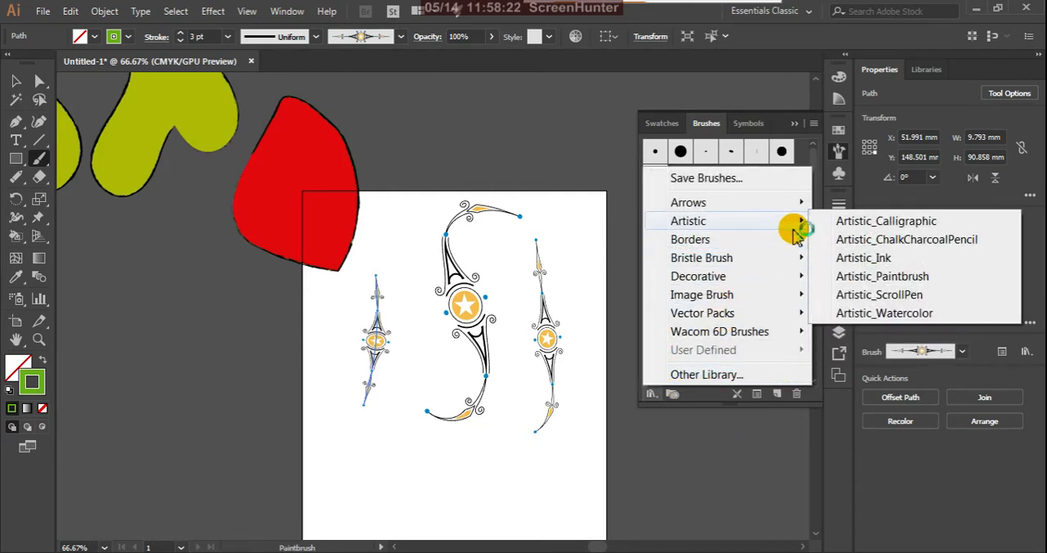
click(834, 222)
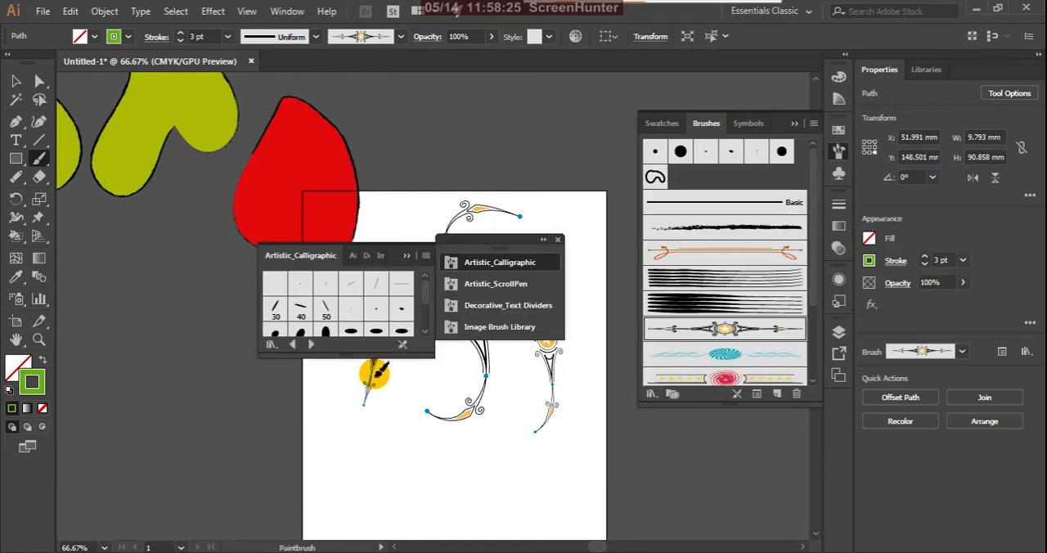
drag(356, 354, 357, 431)
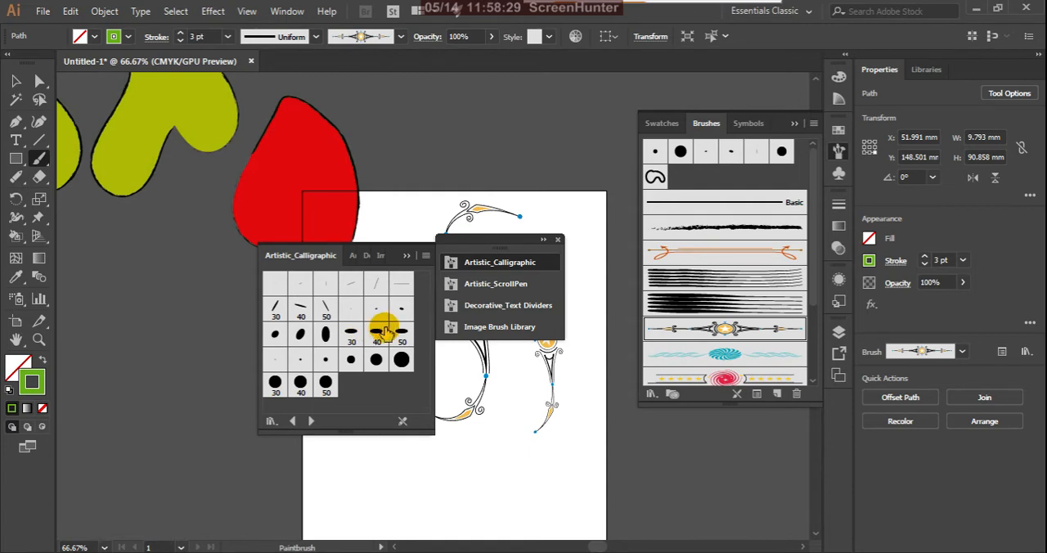
click(351, 334)
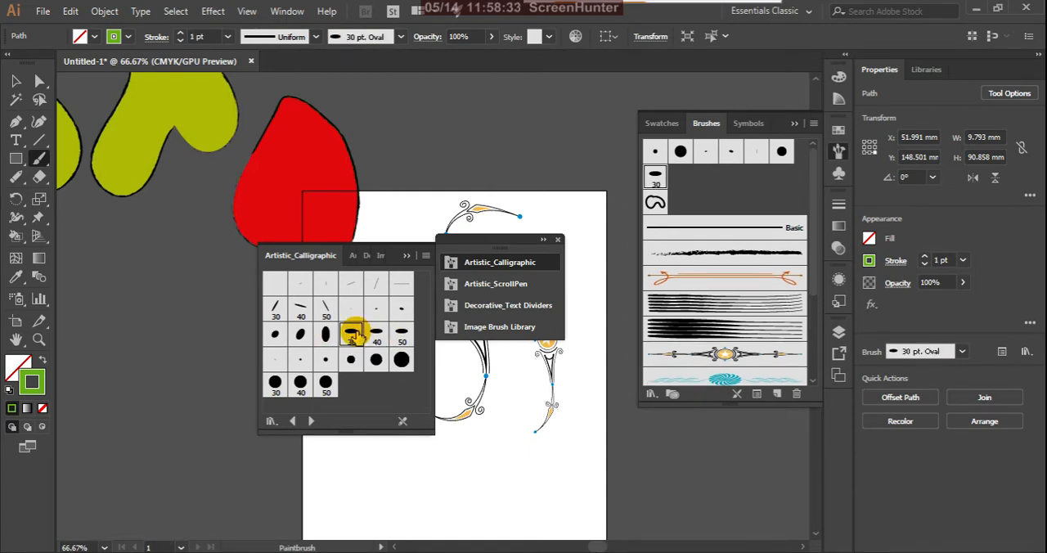
click(407, 256)
click(556, 240)
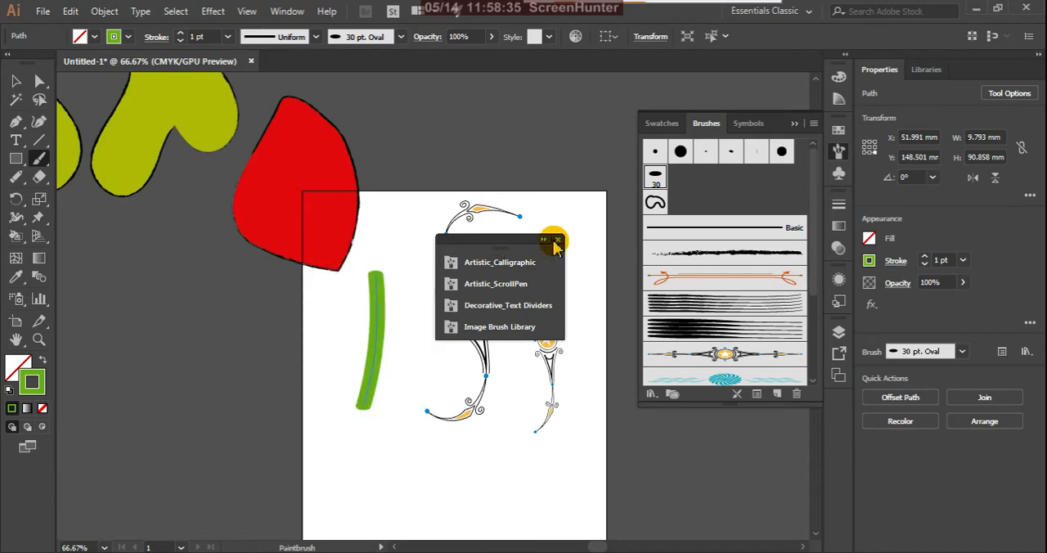
Step: Paint an S-shaped green stroke about 146 mm tall beside the straight one, and move all the strokes up to clear the artboard
mouse_move(427, 239)
mouse_down()
mouse_move(432, 434)
mouse_move(414, 445)
mouse_up()
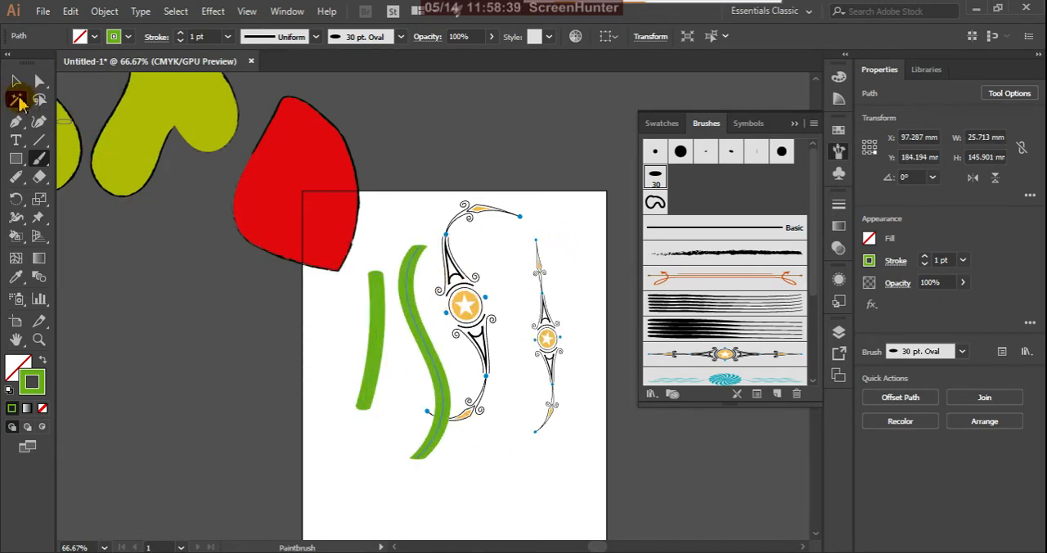
click(17, 81)
mouse_move(346, 490)
mouse_down()
mouse_move(620, 319)
mouse_move(601, 233)
mouse_up()
drag(461, 269, 497, 84)
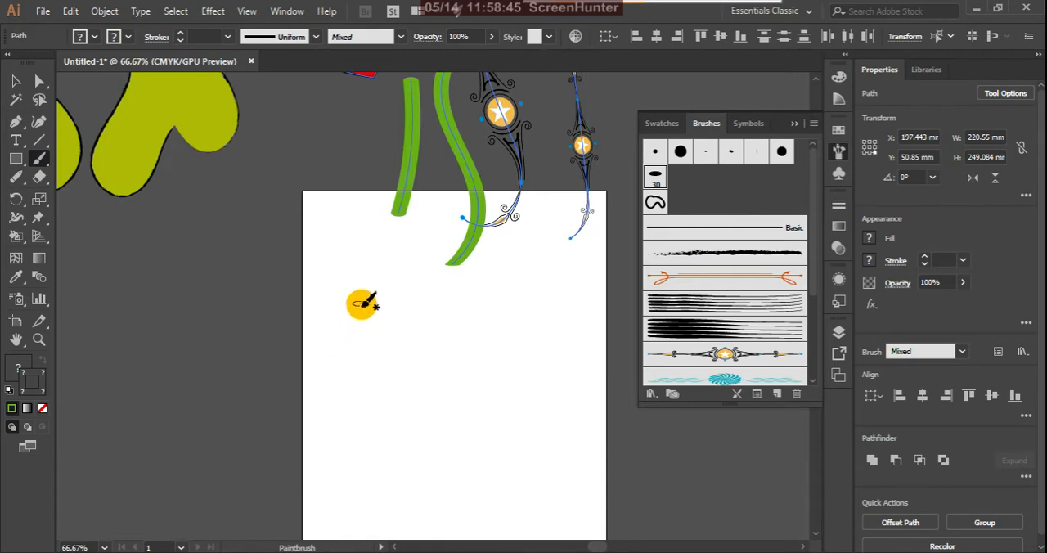
Step: Hand-letter a five-letter word with the 30 pt. Oval brush, starting with an S about 141 mm tall and including a crossed t about 99 mm tall
mouse_move(363, 289)
mouse_down()
mouse_move(394, 456)
mouse_move(304, 471)
mouse_up()
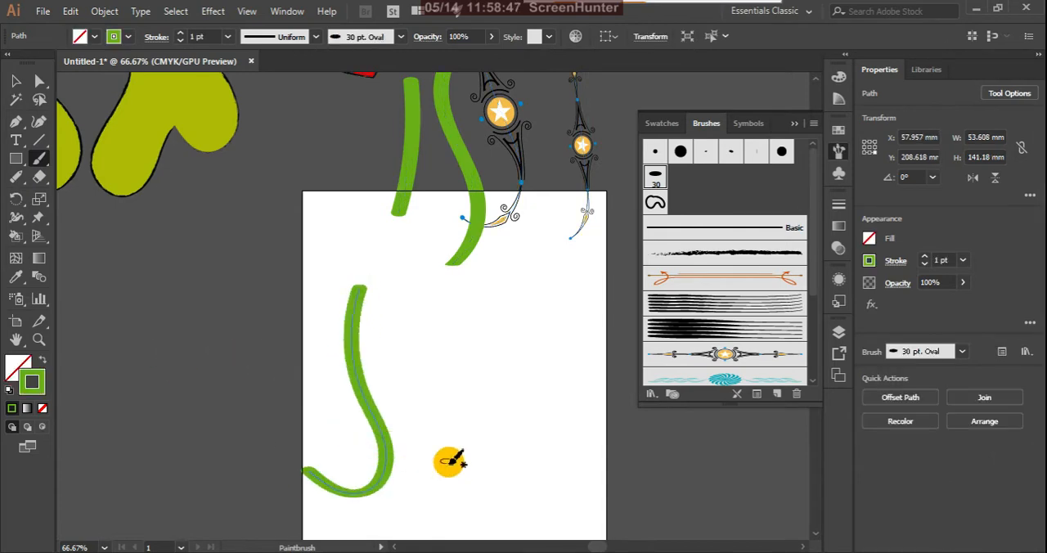
mouse_move(403, 480)
mouse_down()
mouse_move(428, 444)
mouse_move(454, 481)
mouse_up()
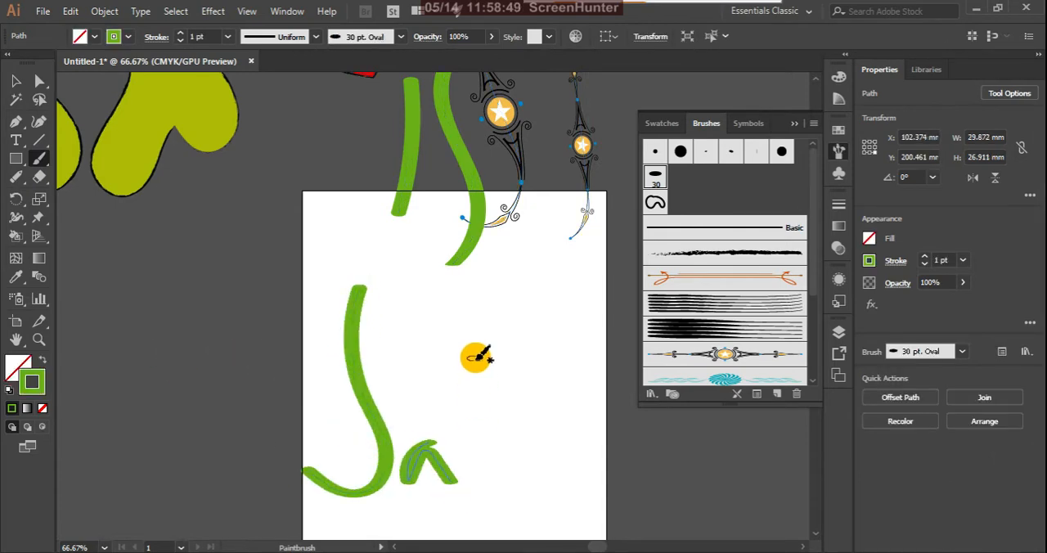
drag(478, 347, 474, 466)
drag(494, 507, 487, 489)
drag(408, 394, 466, 394)
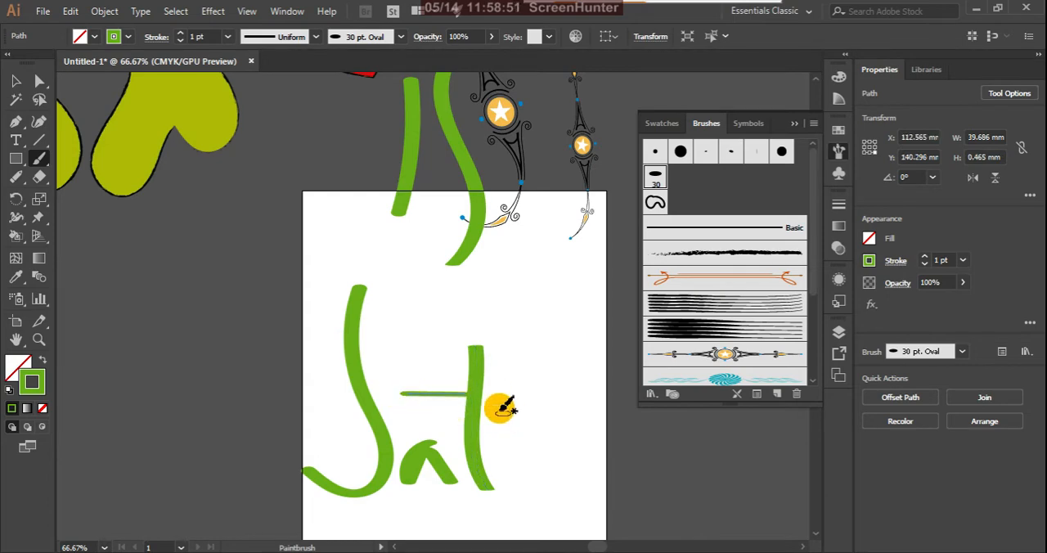
key(ctrl+z)
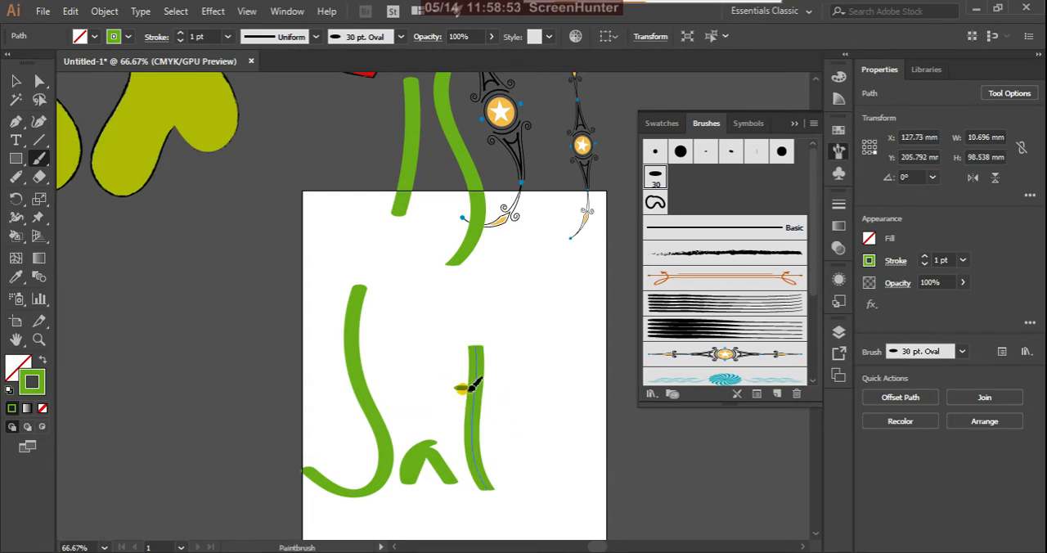
drag(455, 388, 496, 381)
mouse_move(503, 422)
mouse_down()
mouse_move(557, 404)
mouse_move(544, 498)
mouse_up()
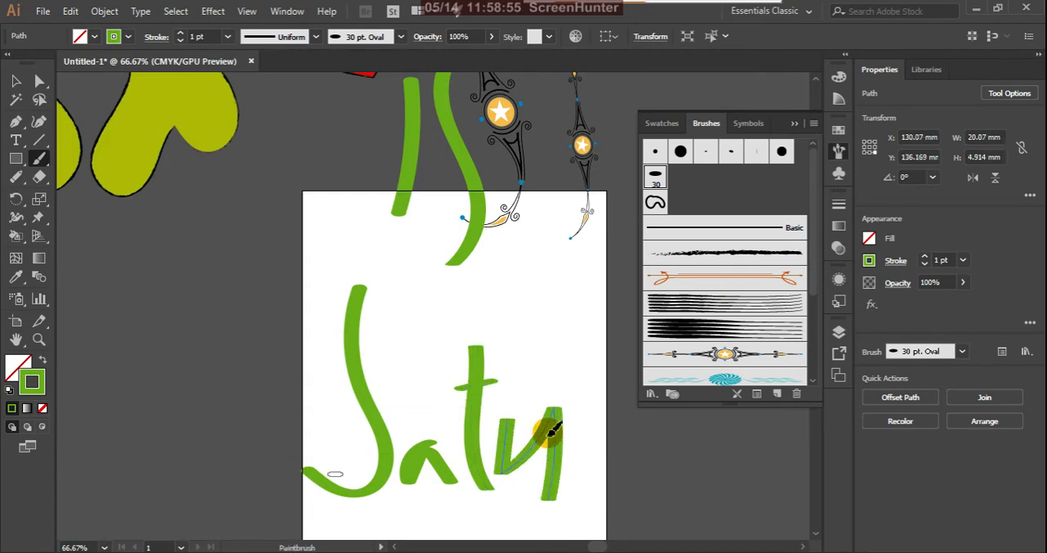
mouse_move(602, 427)
mouse_down()
mouse_move(587, 479)
mouse_move(596, 429)
mouse_move(631, 468)
mouse_up()
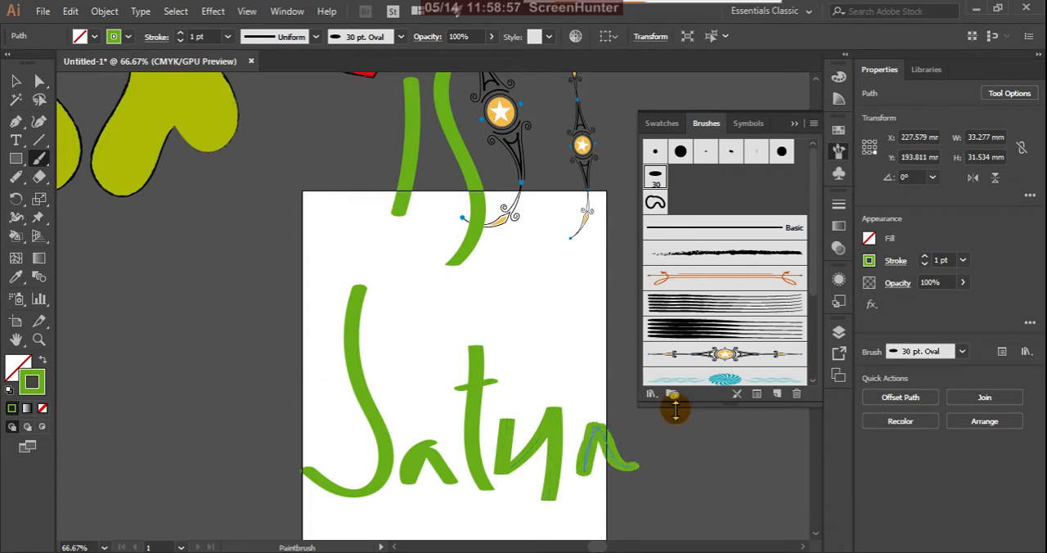
Step: Try the red spiral and blue Text Divider 7 brushes on the S, and settle on the Daisy_Art brush
click(15, 81)
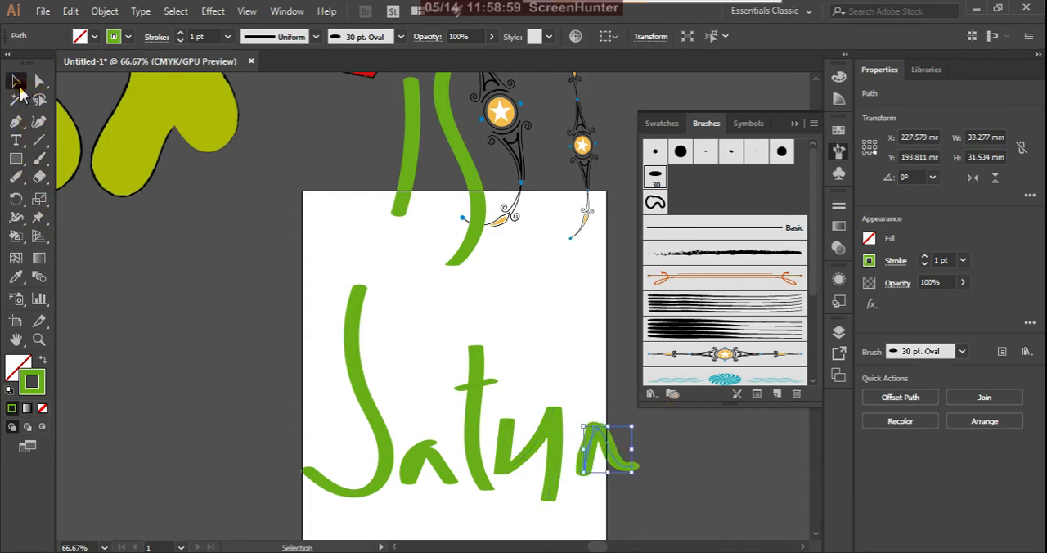
click(471, 416)
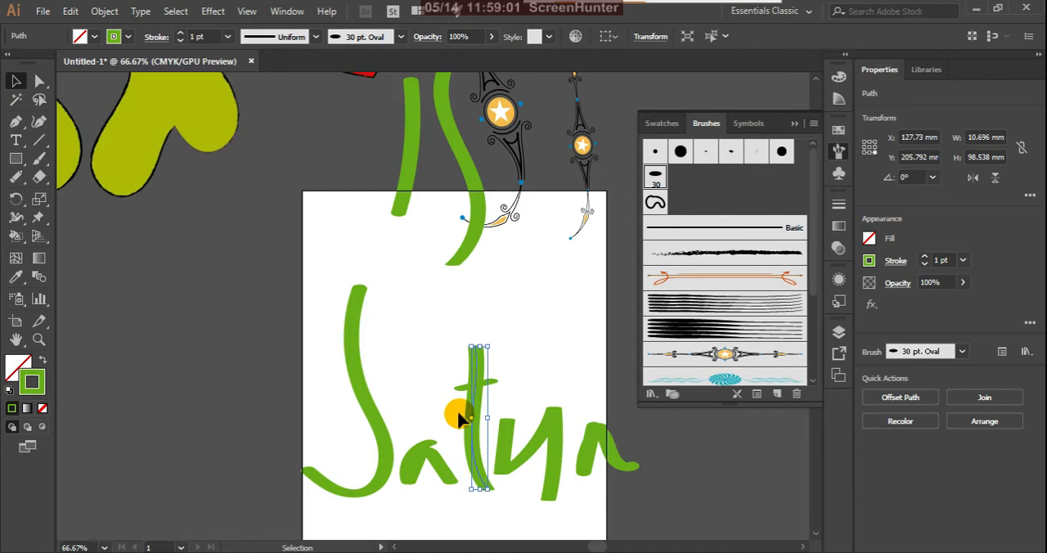
click(372, 417)
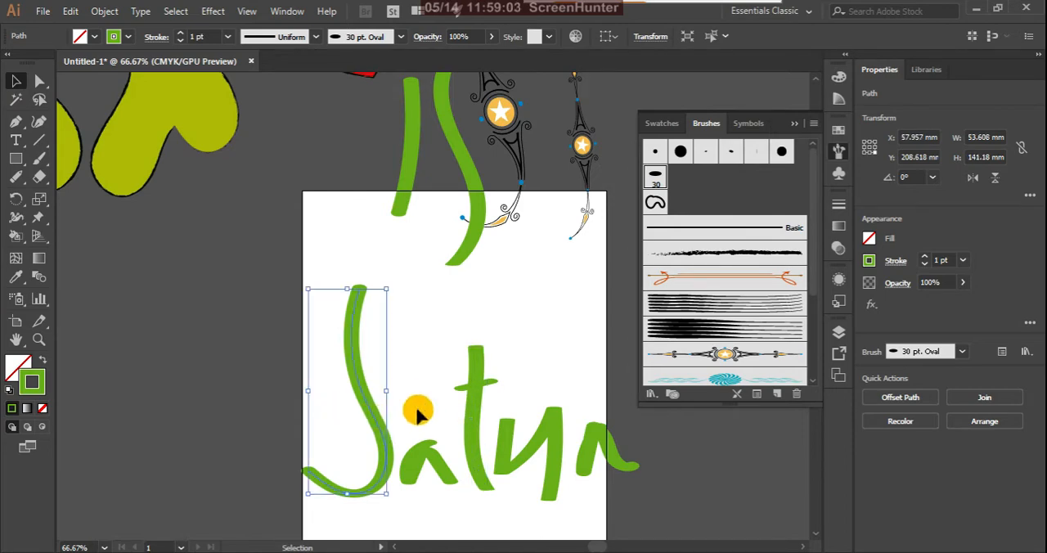
scroll(752, 354, down, 1)
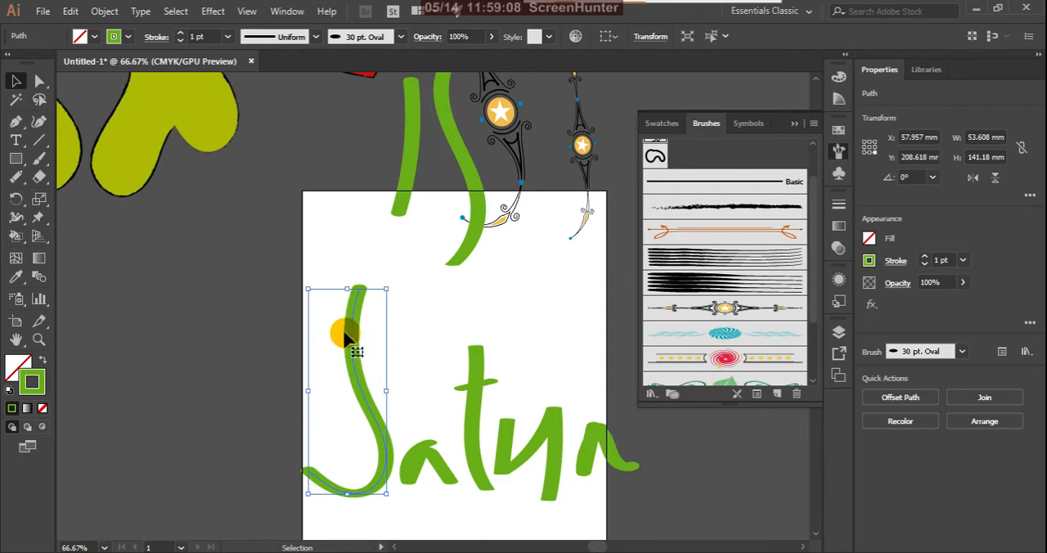
click(39, 158)
click(15, 80)
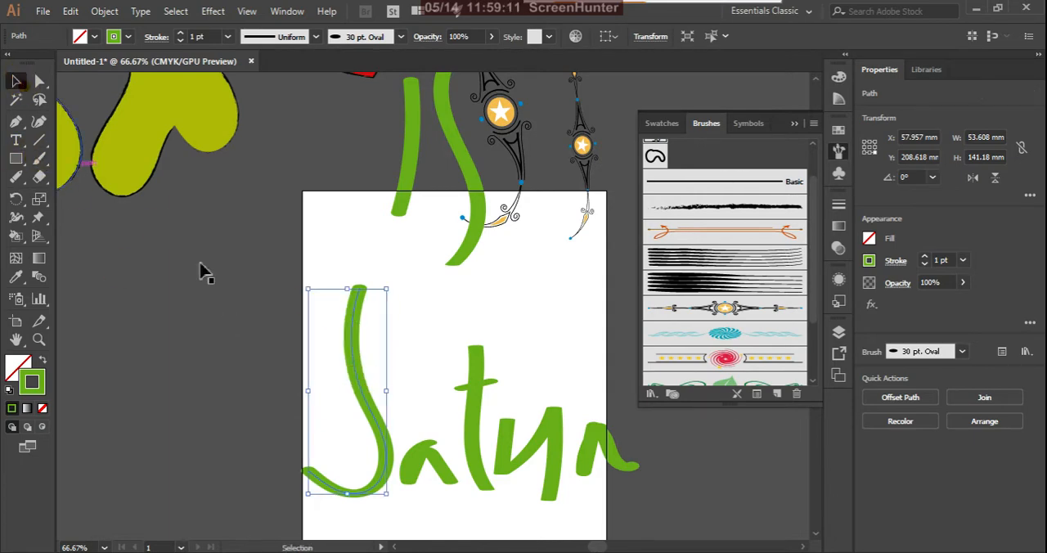
click(719, 358)
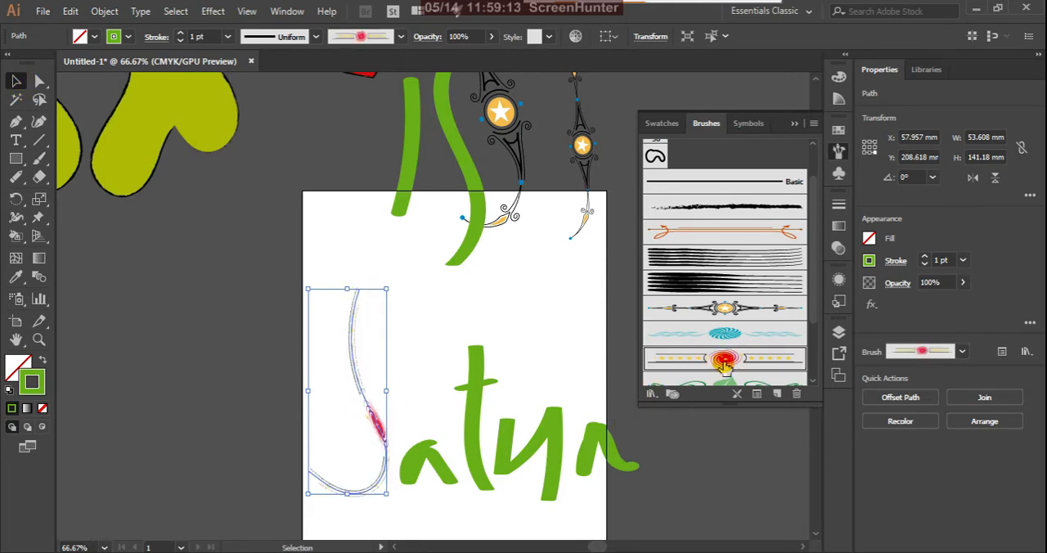
click(749, 341)
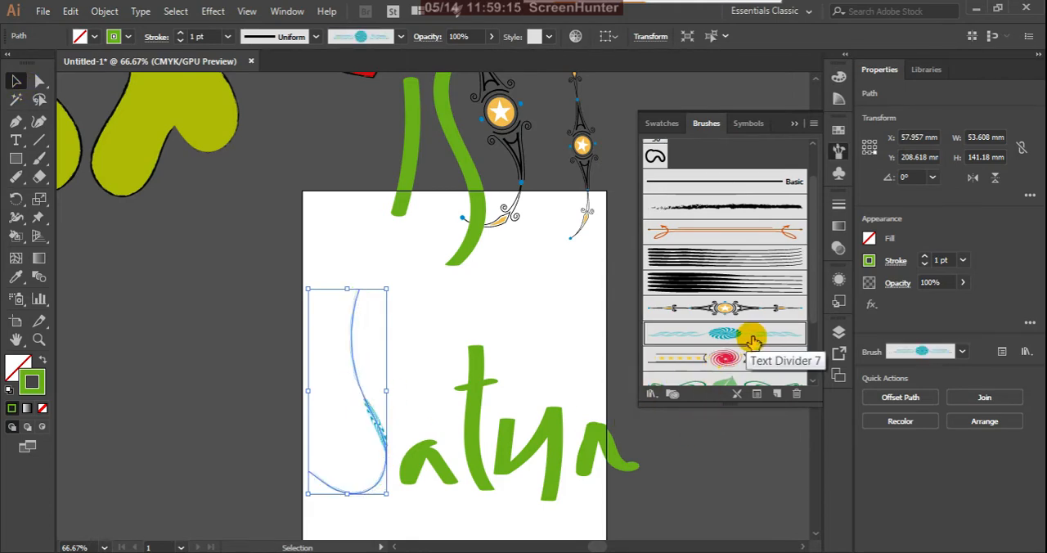
click(754, 358)
scroll(754, 358, down, 3)
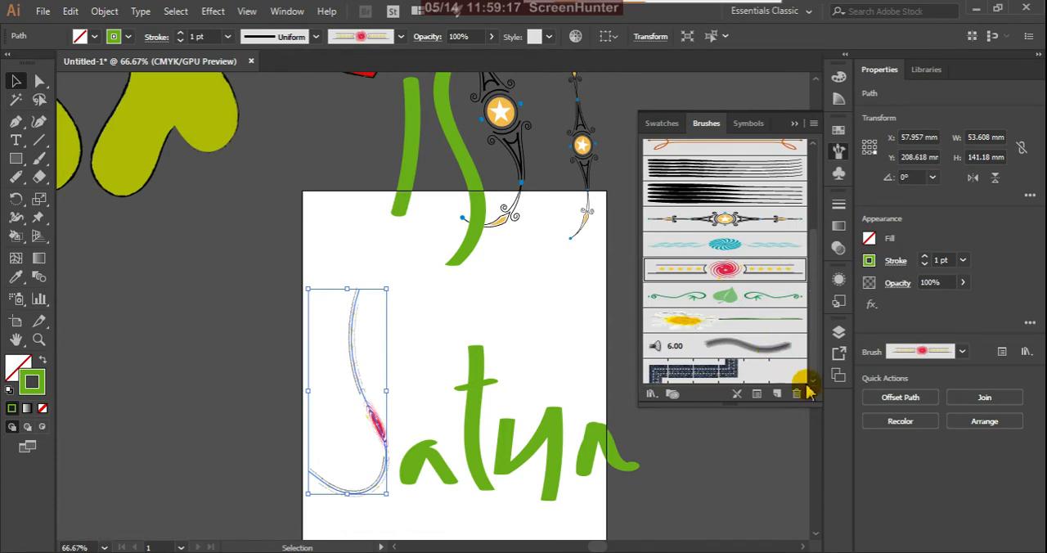
click(686, 321)
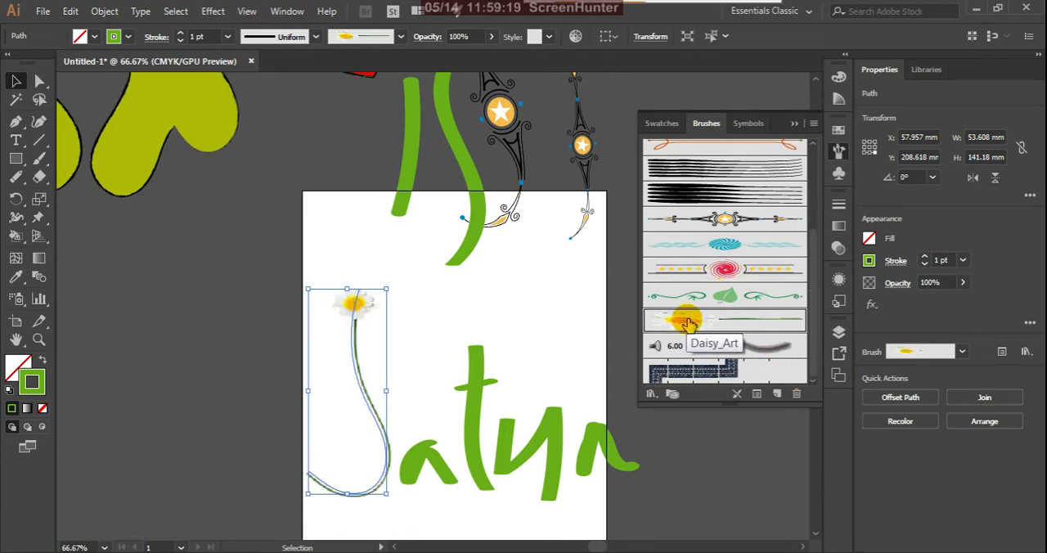
Step: Try the red spiral, dark blue pattern and Daisy_Art brushes on the t's stem, settle on the rough charcoal-like brush, and deselect it
click(473, 419)
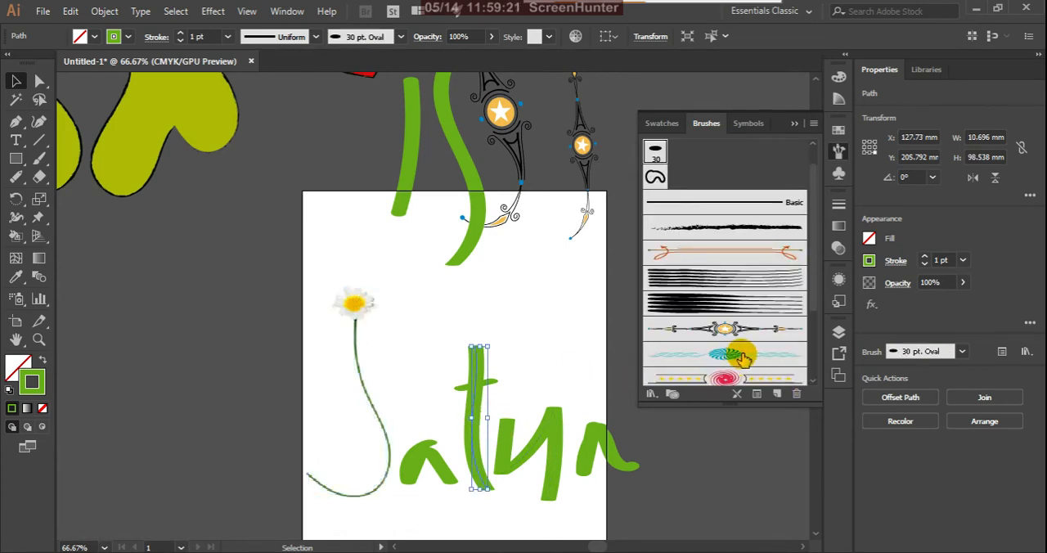
click(725, 380)
scroll(744, 334, down, 3)
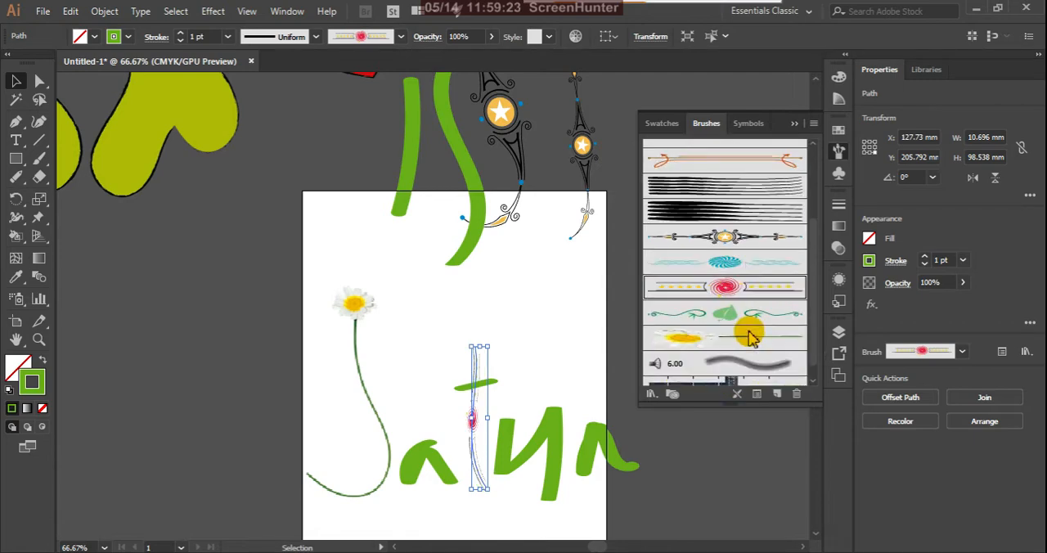
scroll(683, 347, down, 1)
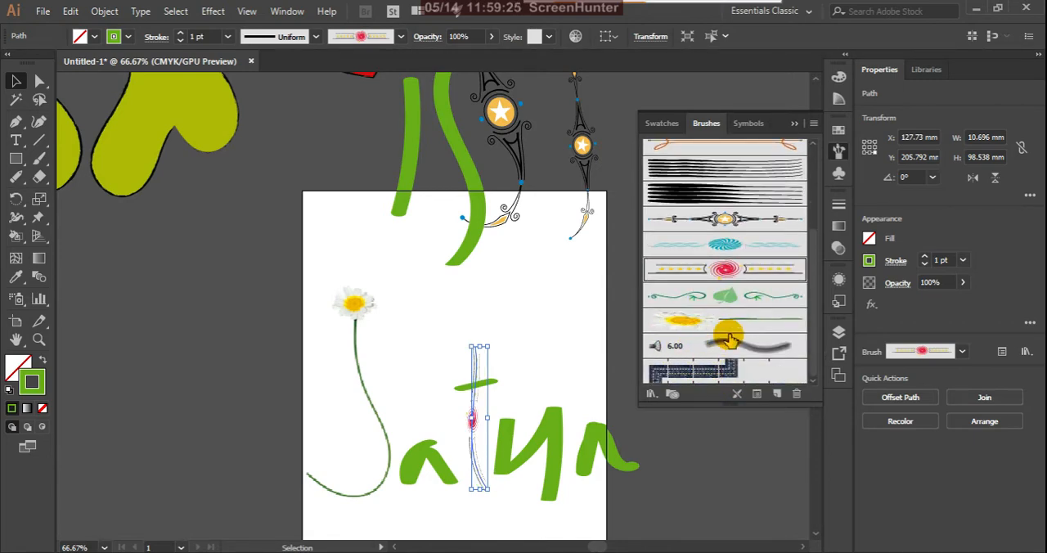
click(725, 370)
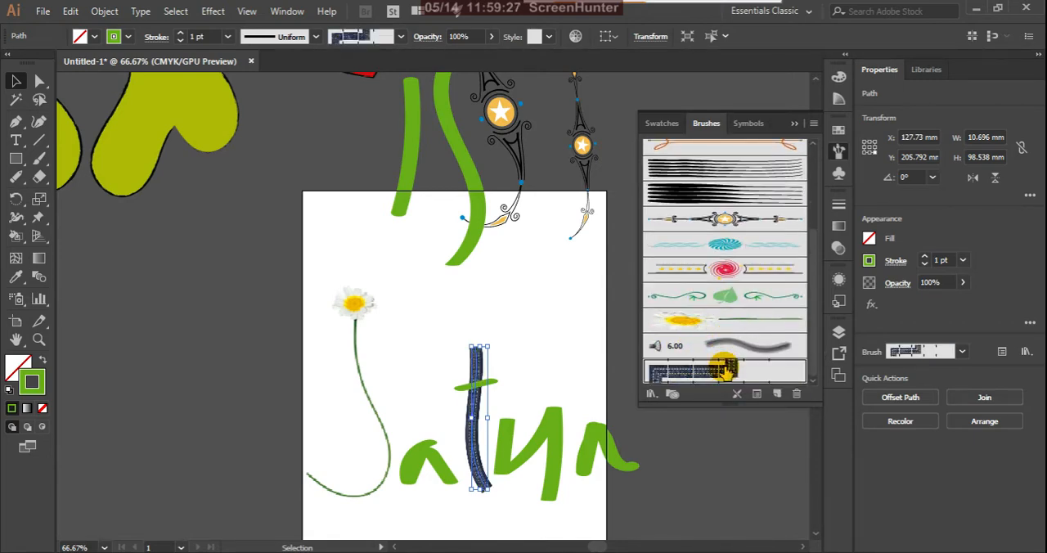
click(690, 320)
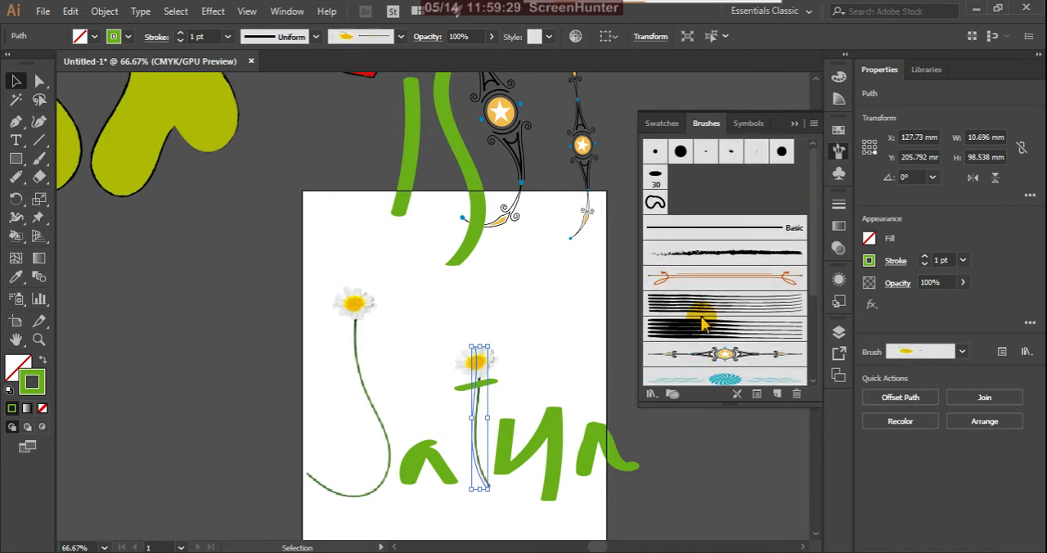
click(725, 253)
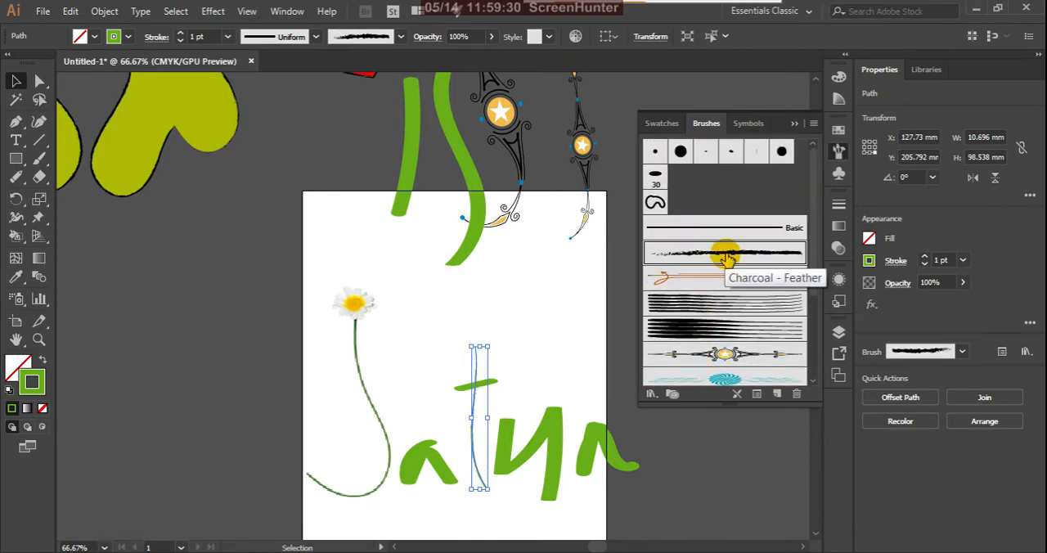
click(530, 317)
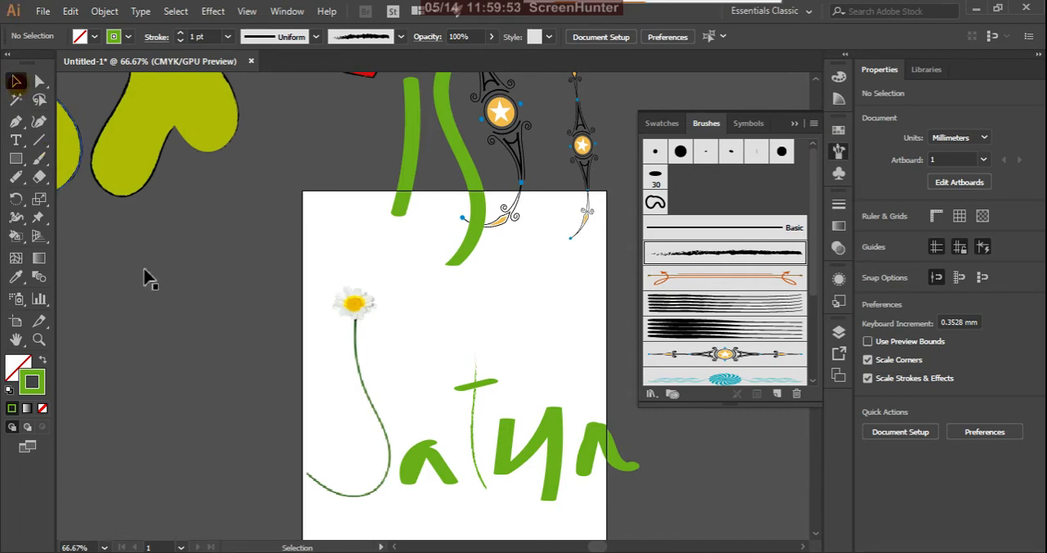
Step: Select all the hand-painted letters and move them about 223 mm left, off the artboard
drag(290, 301, 621, 482)
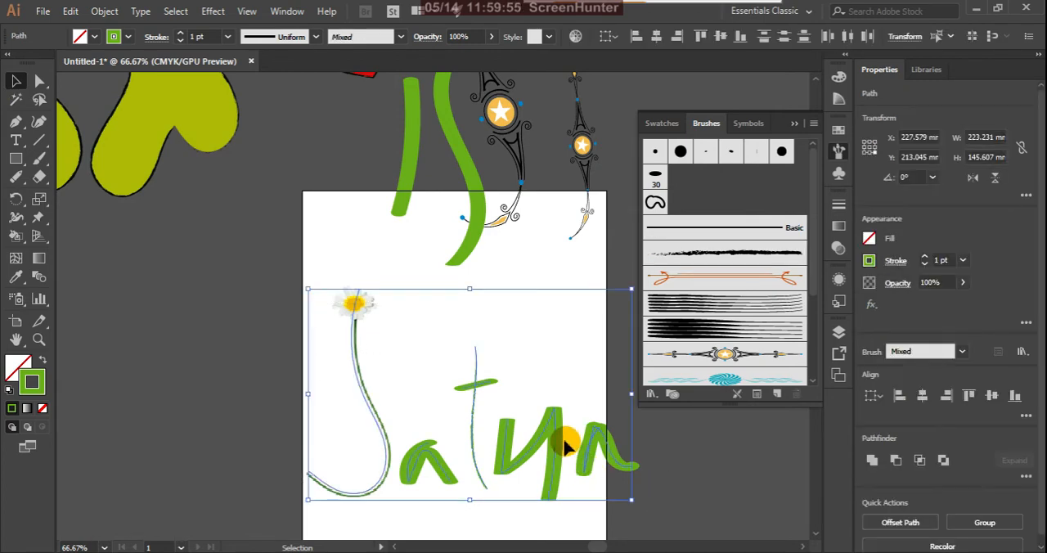
drag(567, 444, 243, 393)
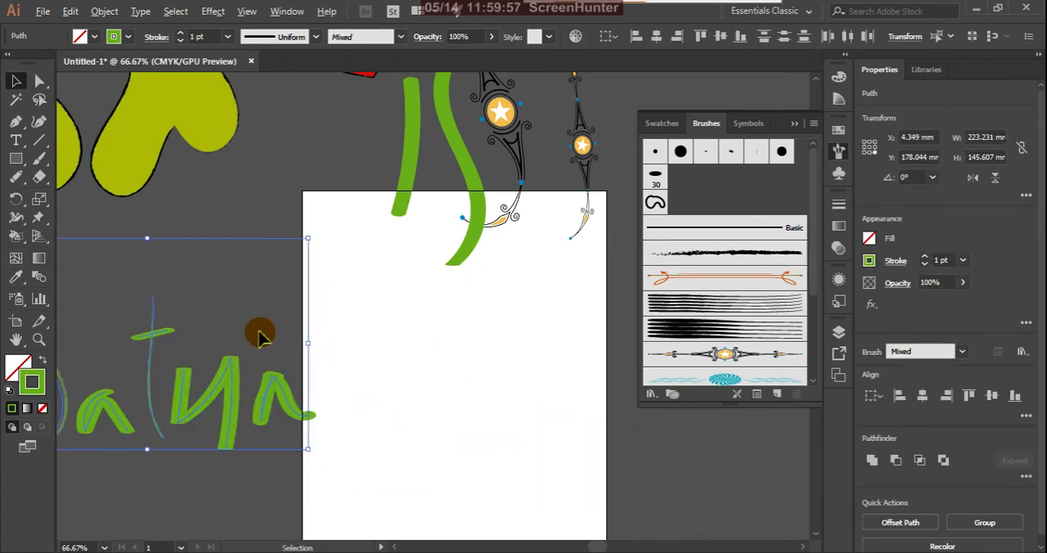
scroll(257, 334, down, 3)
scroll(243, 334, up, 1)
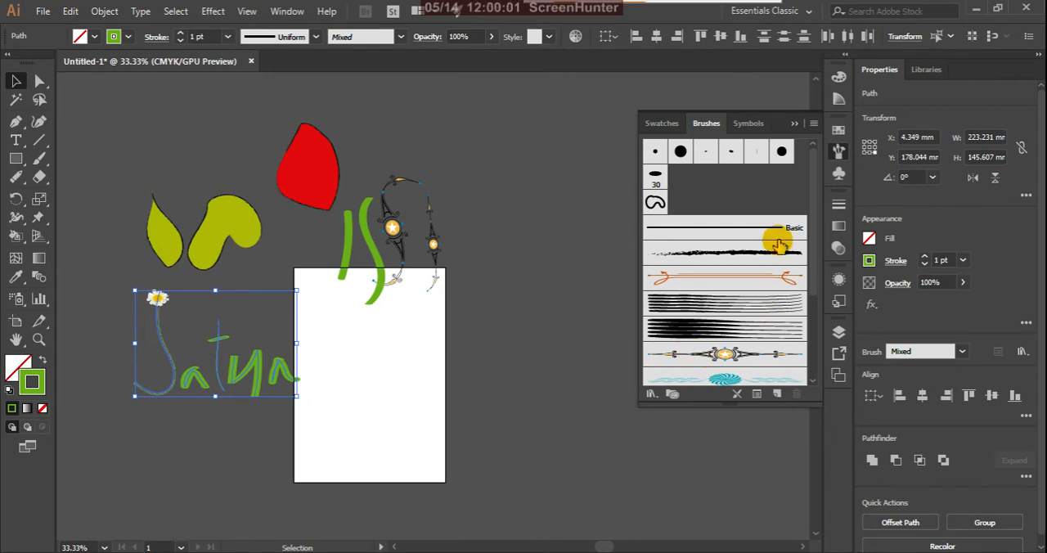
scroll(777, 239, down, 3)
scroll(724, 278, down, 1)
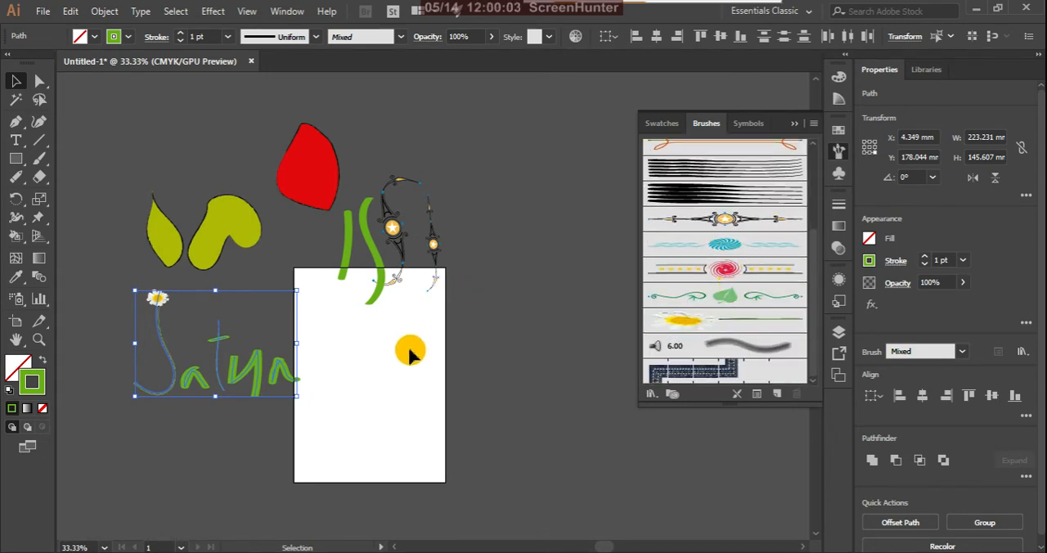
Step: Draw a closed comma-shaped path about 57 mm wide and 87 mm tall on the artboard with the Pen tool
scroll(324, 402, up, 1)
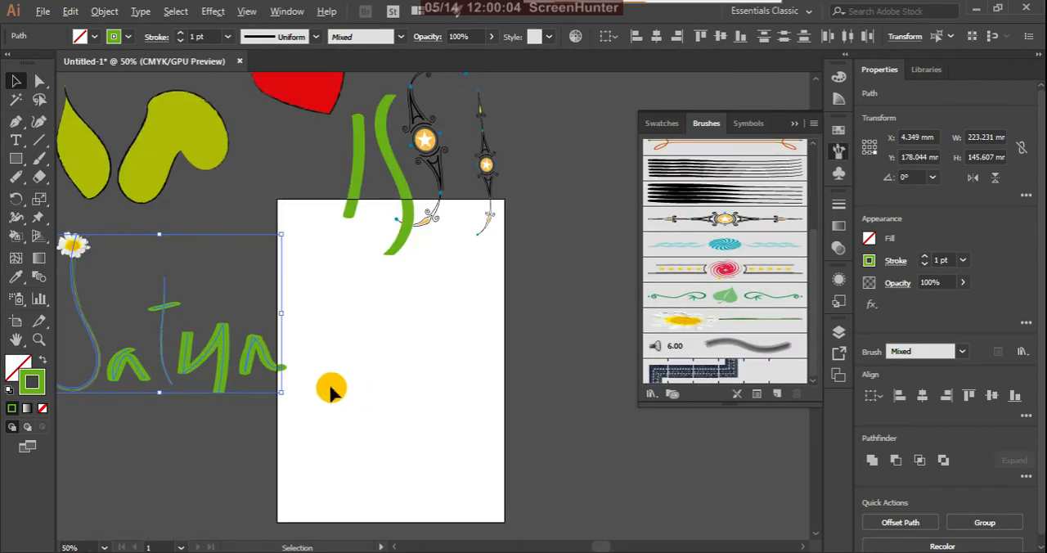
click(38, 160)
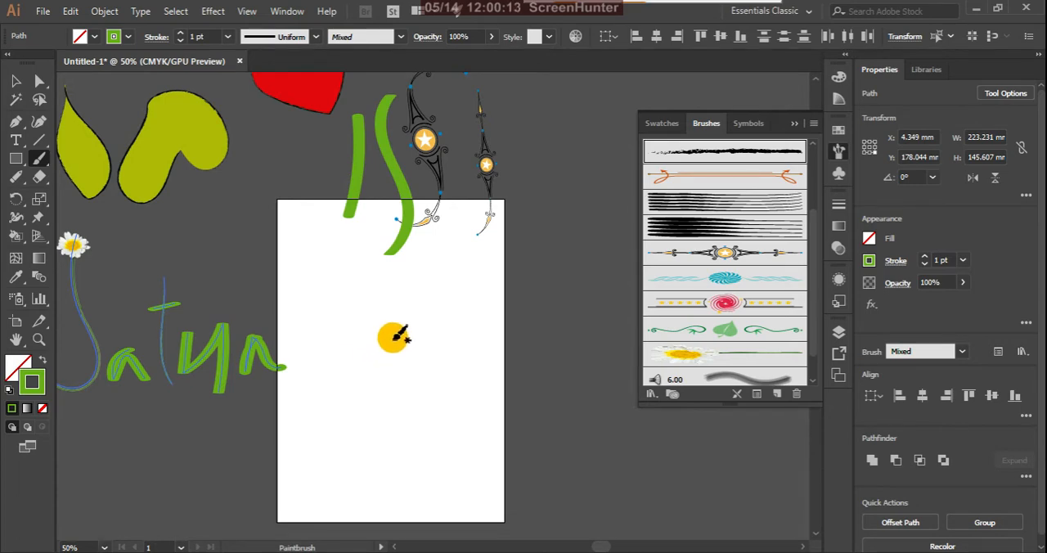
click(15, 121)
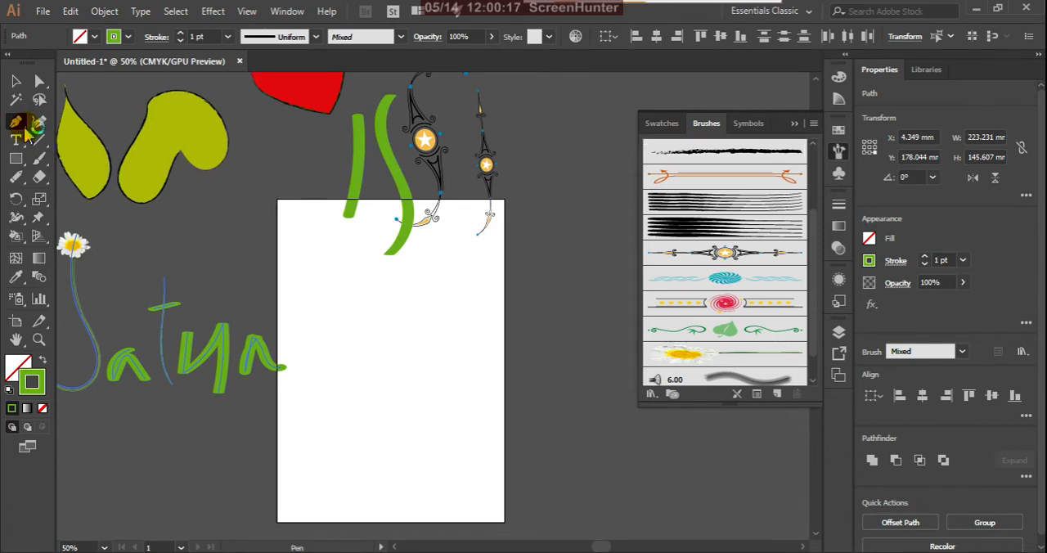
click(398, 311)
drag(373, 393, 415, 439)
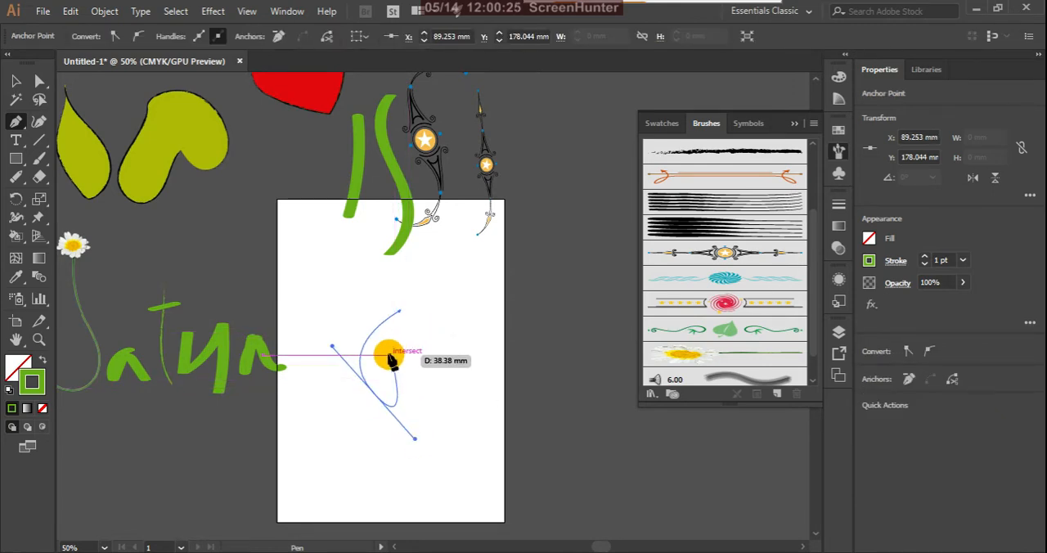
drag(391, 355, 418, 367)
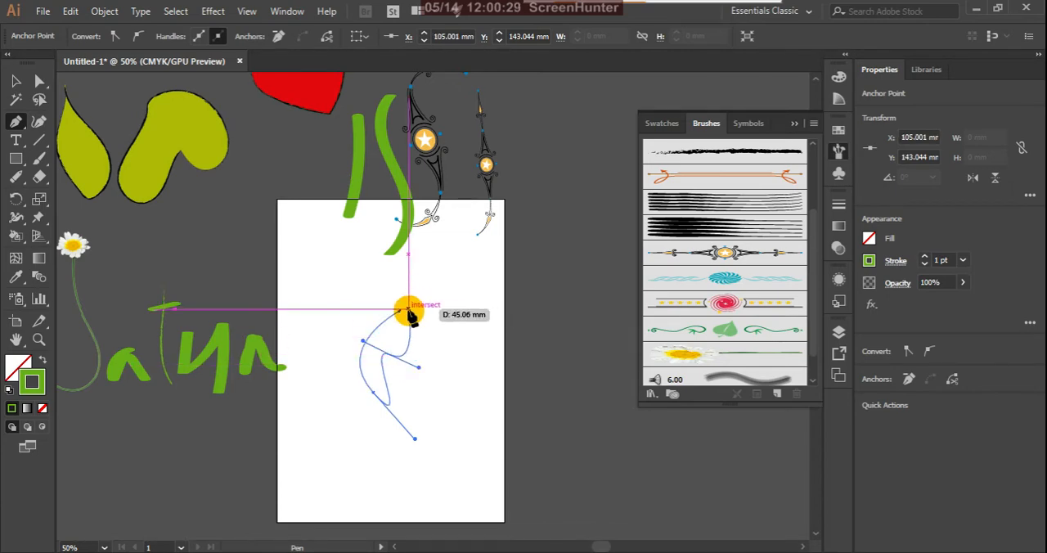
drag(401, 313, 357, 287)
click(15, 82)
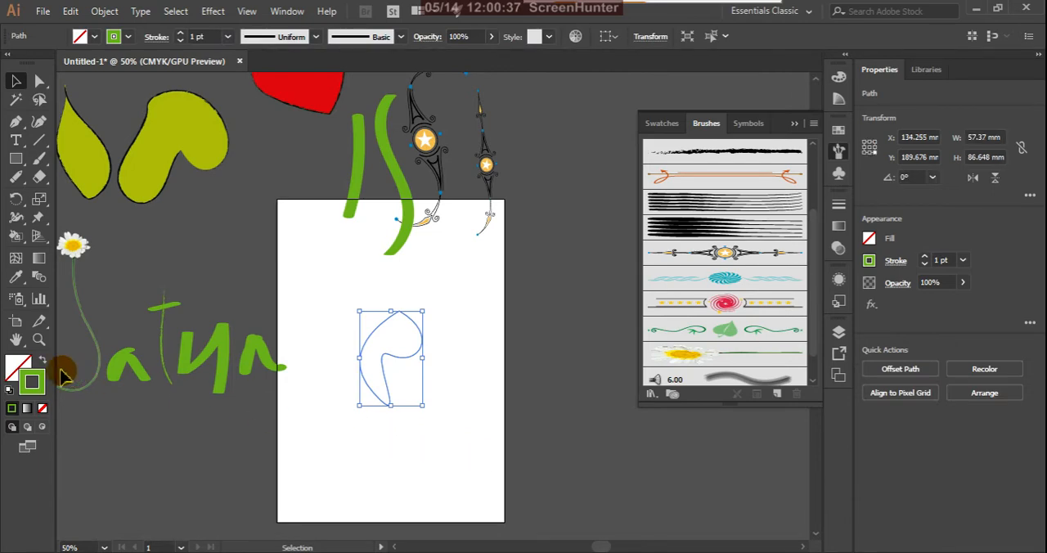
Step: Set the comma shape's stroke colour to near-black 070C00 and deselect it
double_click(32, 381)
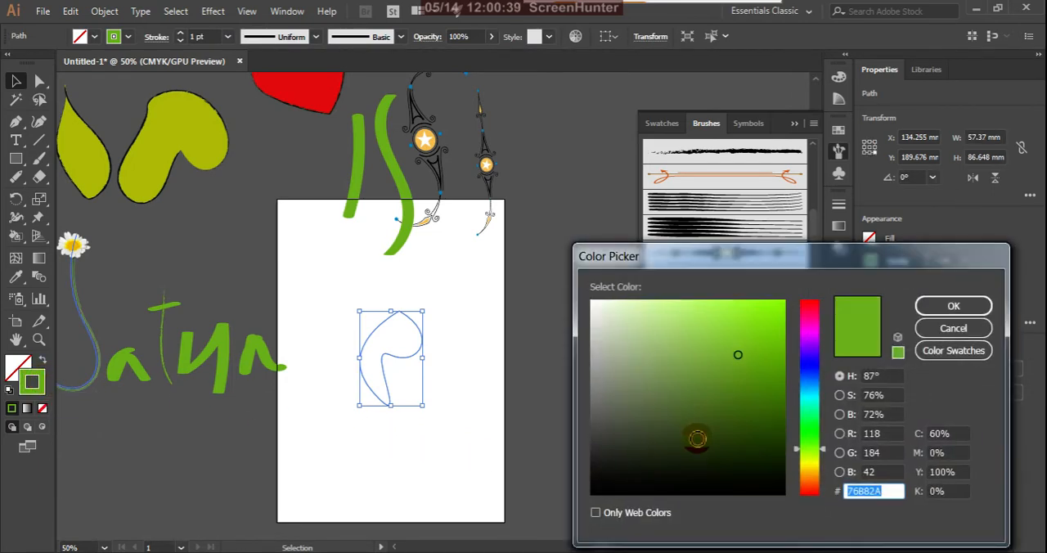
click(953, 305)
click(467, 397)
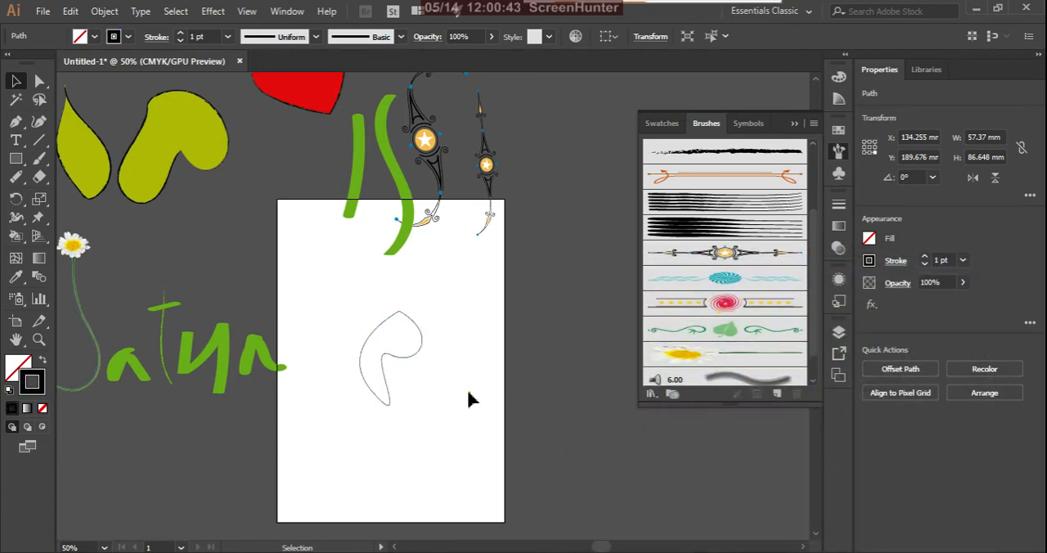
Step: Start a new Scatter Brush from the comma shape
click(442, 354)
click(423, 349)
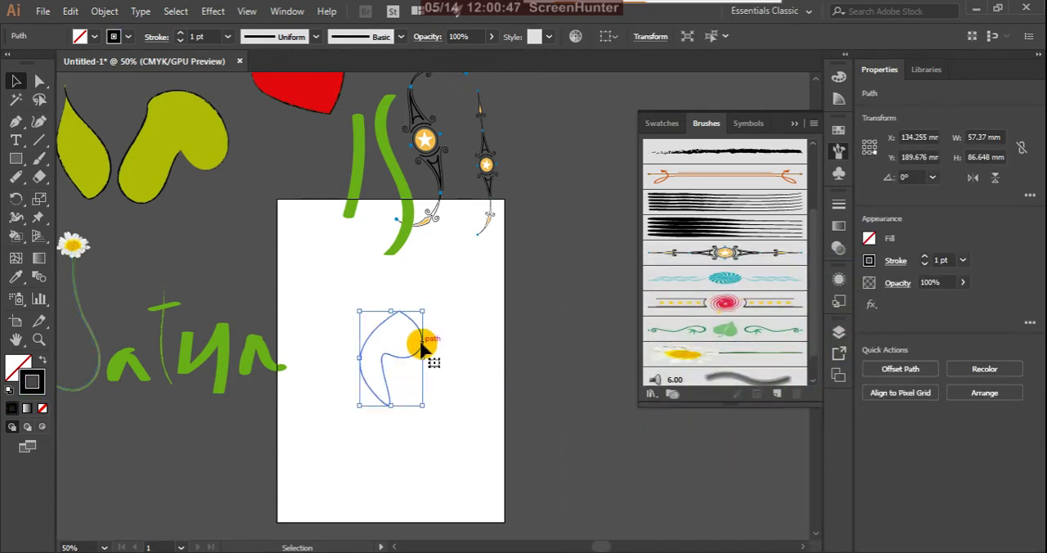
mouse_move(421, 347)
mouse_down()
mouse_move(701, 310)
mouse_move(735, 315)
mouse_up()
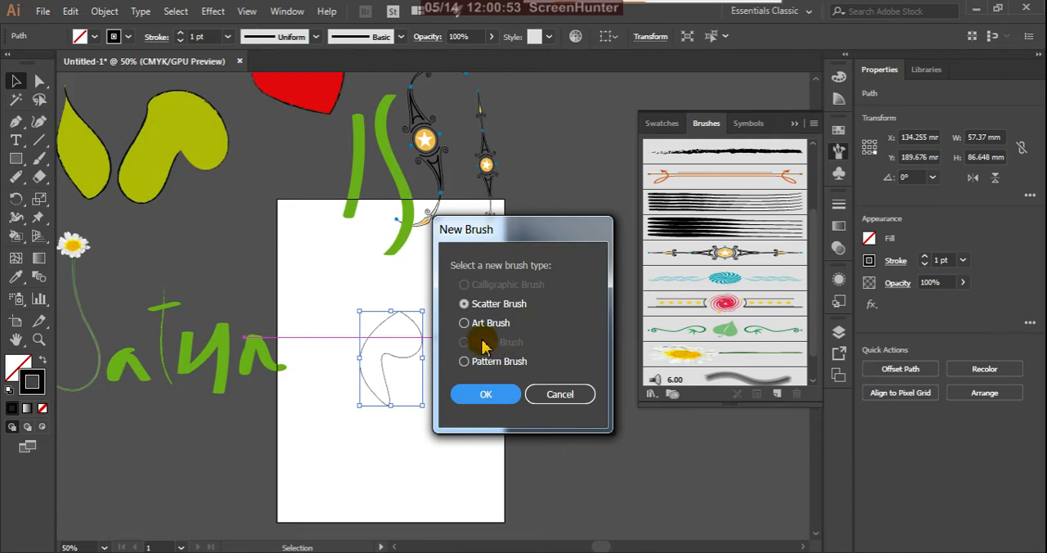
click(464, 324)
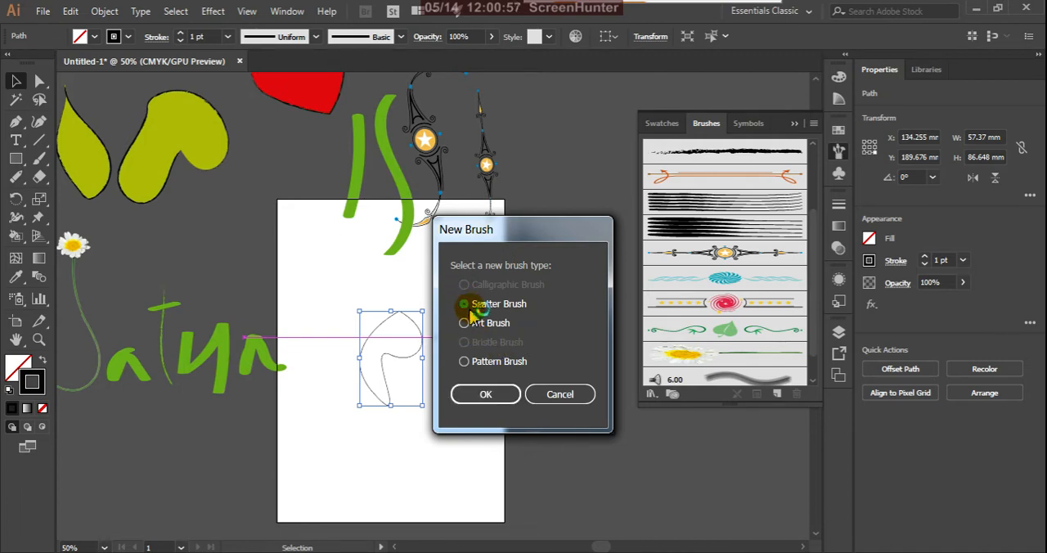
click(503, 394)
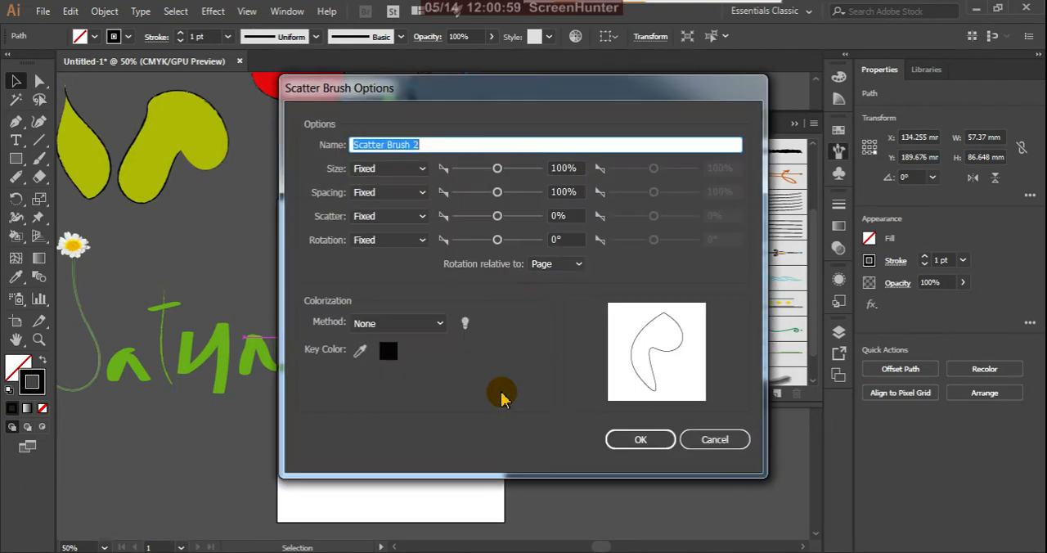
drag(531, 94, 546, 139)
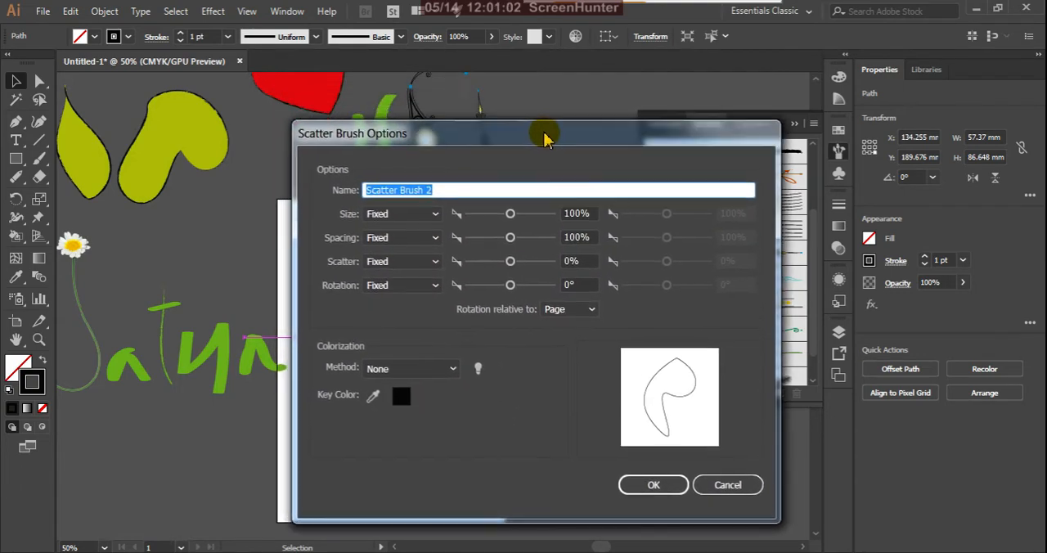
Step: Try the Random size variation for the scatter brush and return it to Fixed
click(436, 214)
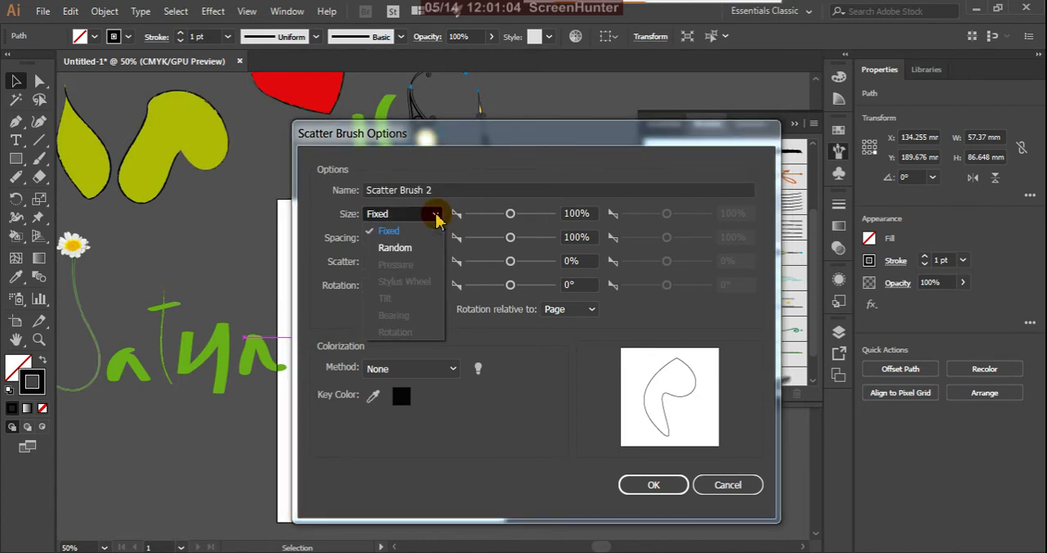
click(406, 254)
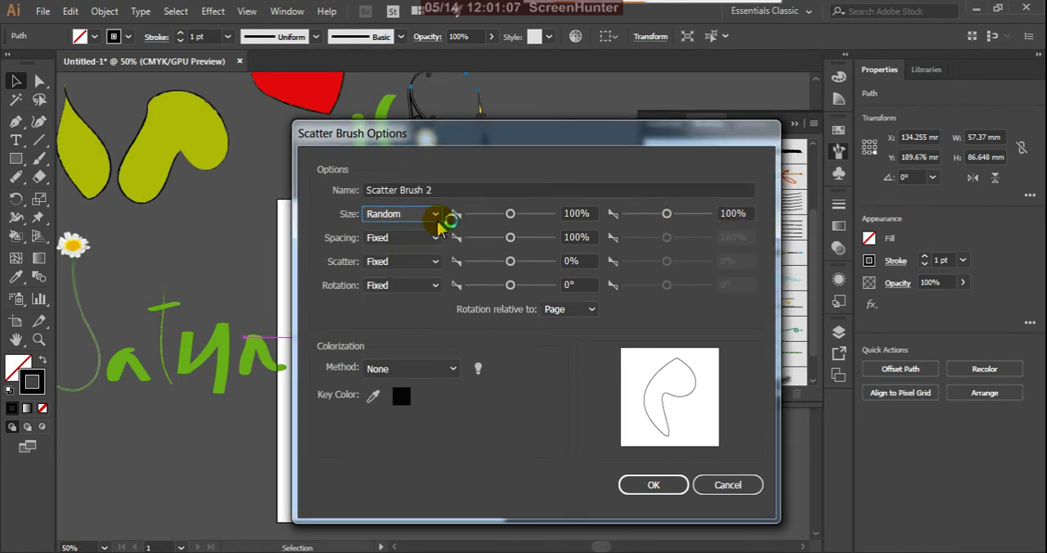
click(436, 214)
click(413, 236)
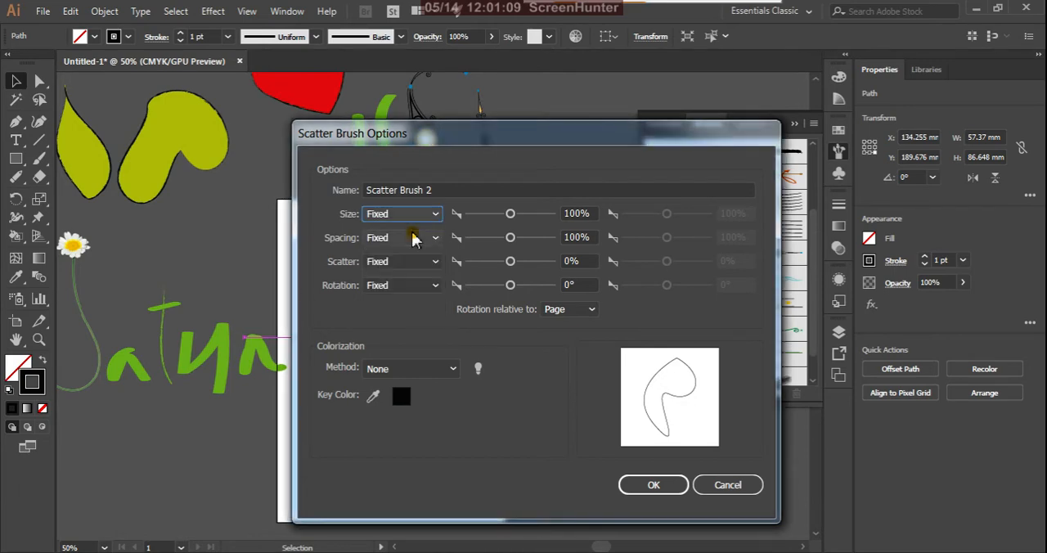
Step: Review the colorization methods and rotation references, and create the scatter brush with its default settings
click(453, 369)
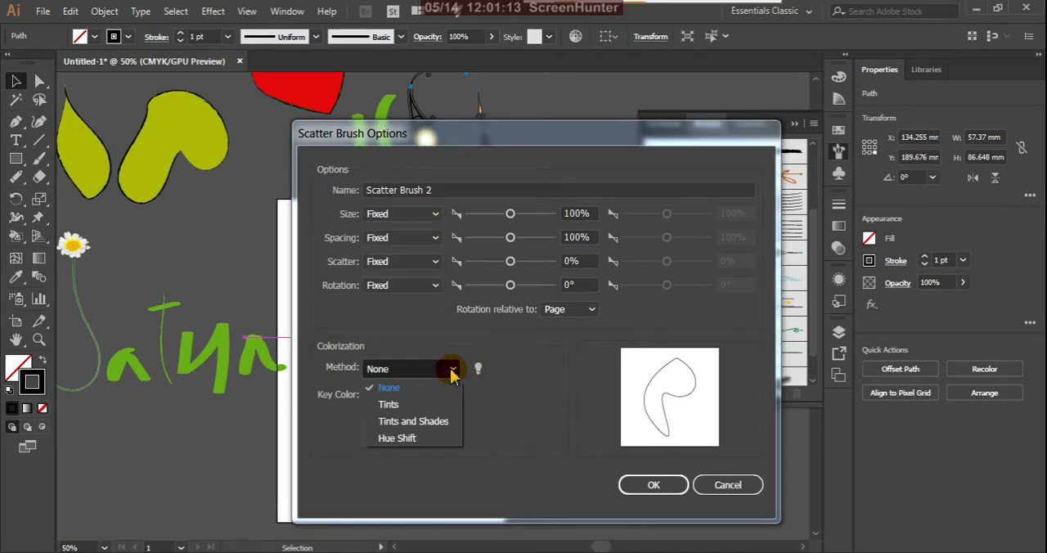
click(452, 370)
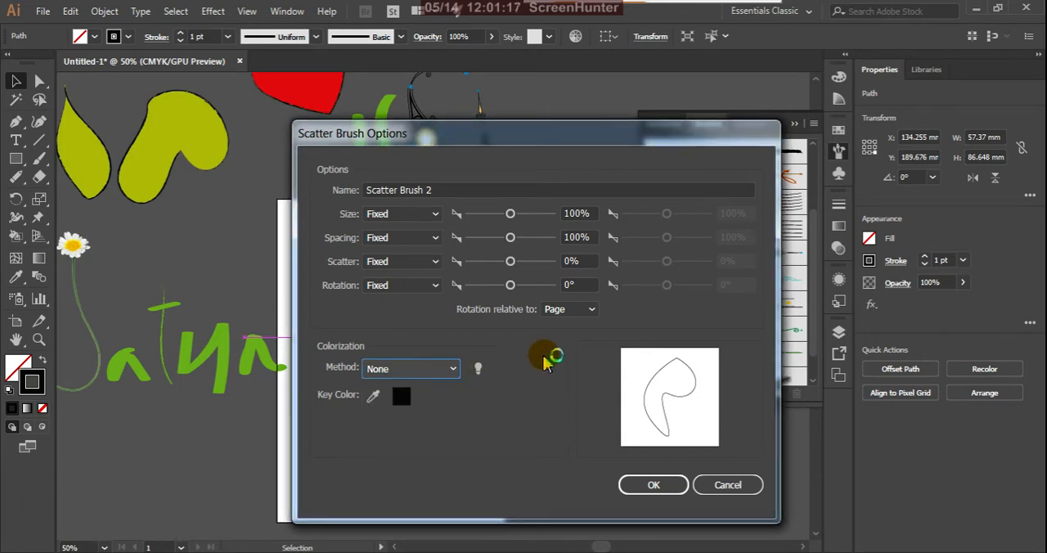
click(591, 310)
click(592, 311)
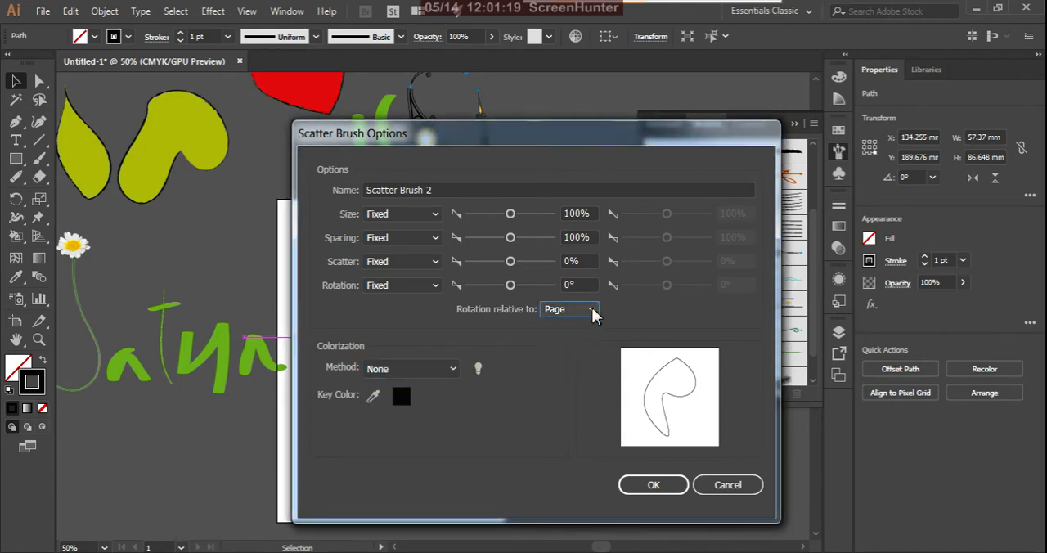
click(655, 486)
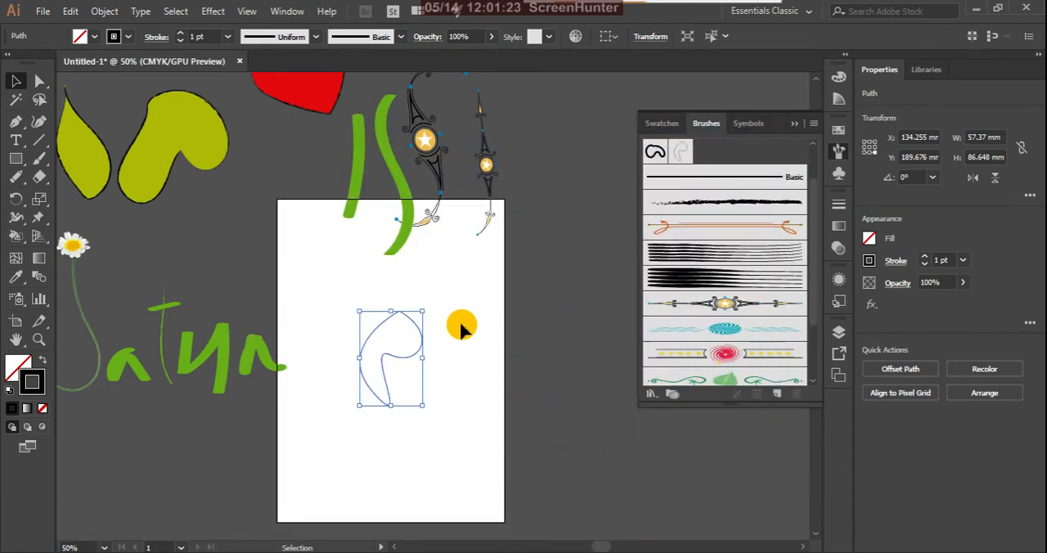
Step: Paint two near-vertical 1 pt strokes with the comma scatter brush, about 125 mm and 126 mm tall, on either side of the shape
click(39, 158)
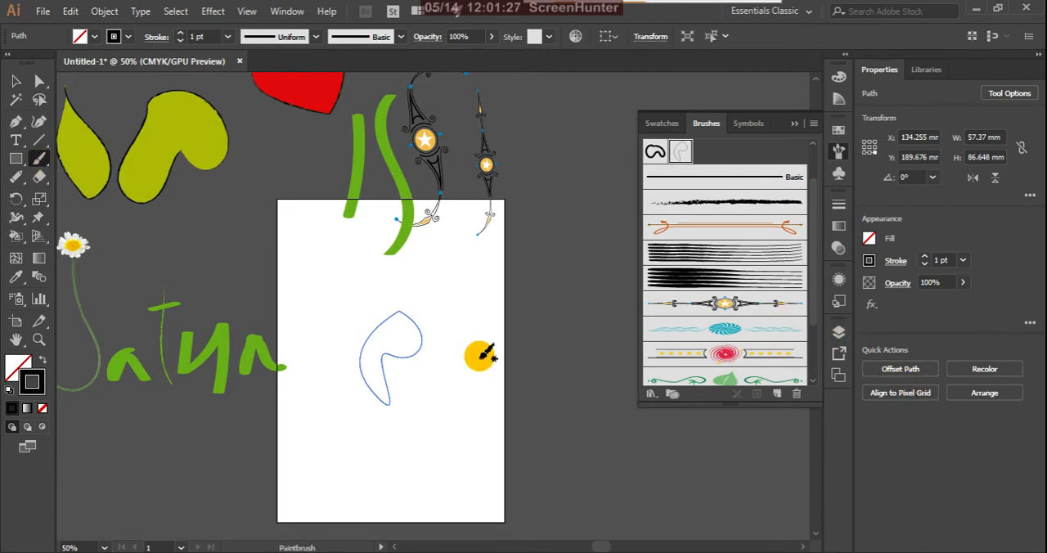
drag(489, 218, 450, 401)
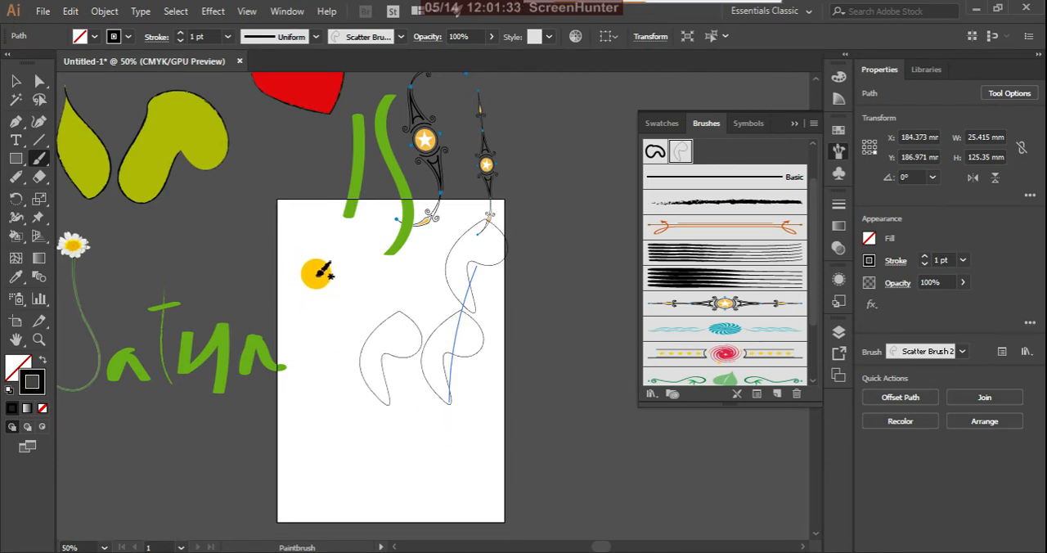
drag(325, 260, 332, 399)
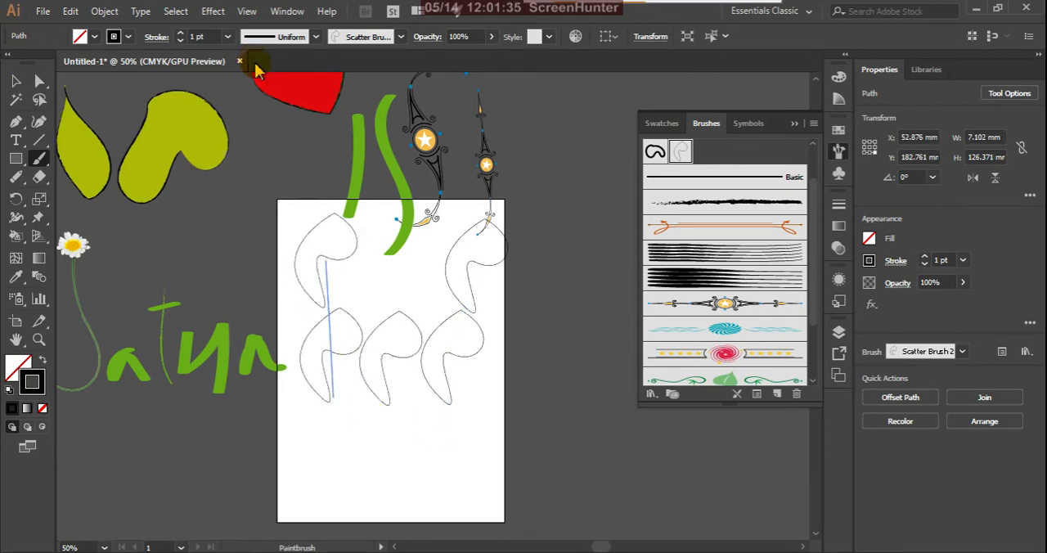
Step: Set the stroke weight to 0.5 pt and paint a curved scatter stroke about 154 mm wide and 75 mm tall below the others
click(228, 36)
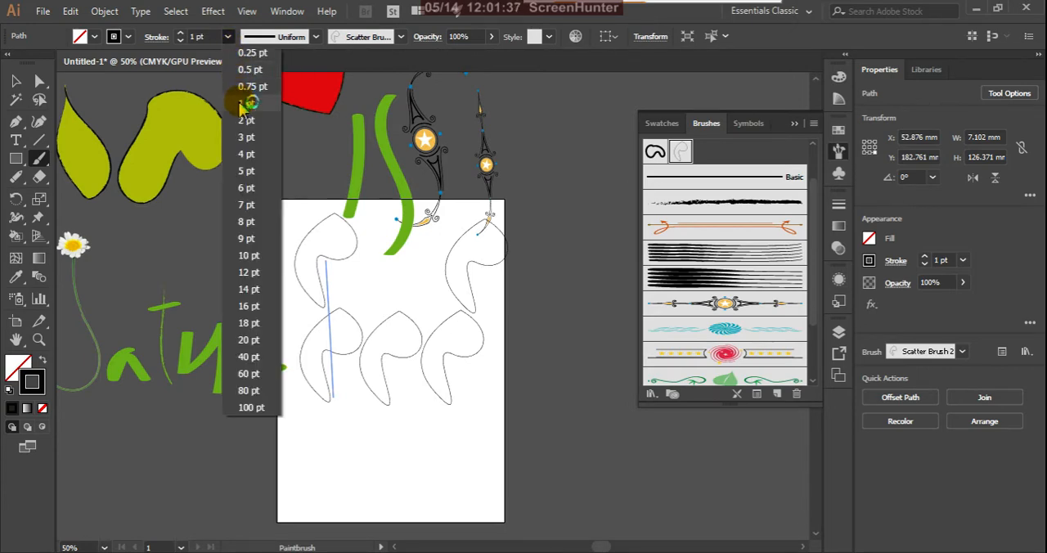
click(247, 72)
mouse_move(307, 402)
mouse_down()
mouse_move(389, 494)
mouse_move(476, 449)
mouse_up()
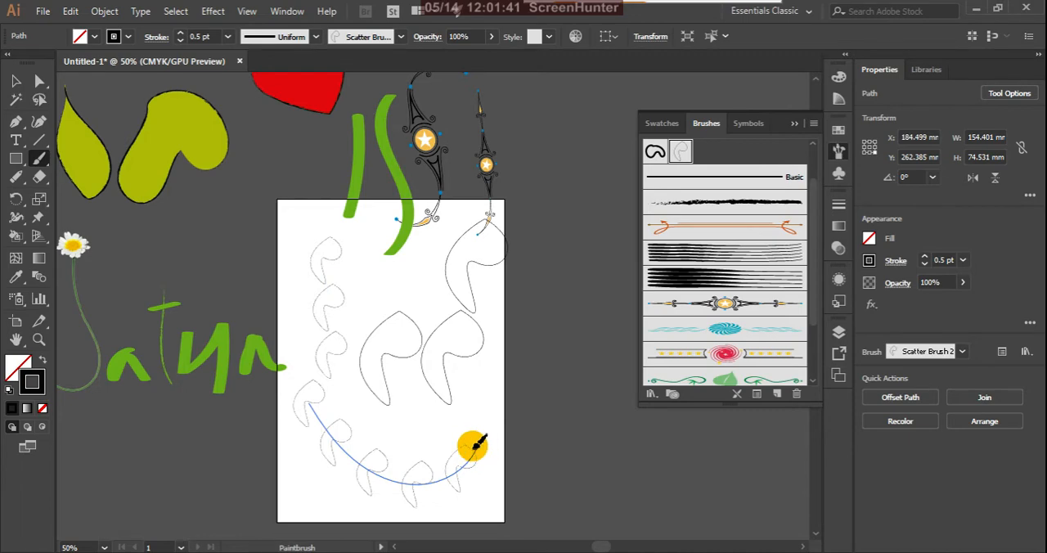
Step: Delete the comma shape, the scatter strokes and the green S and small ornament reaching onto the artboard
click(16, 81)
drag(295, 227, 540, 482)
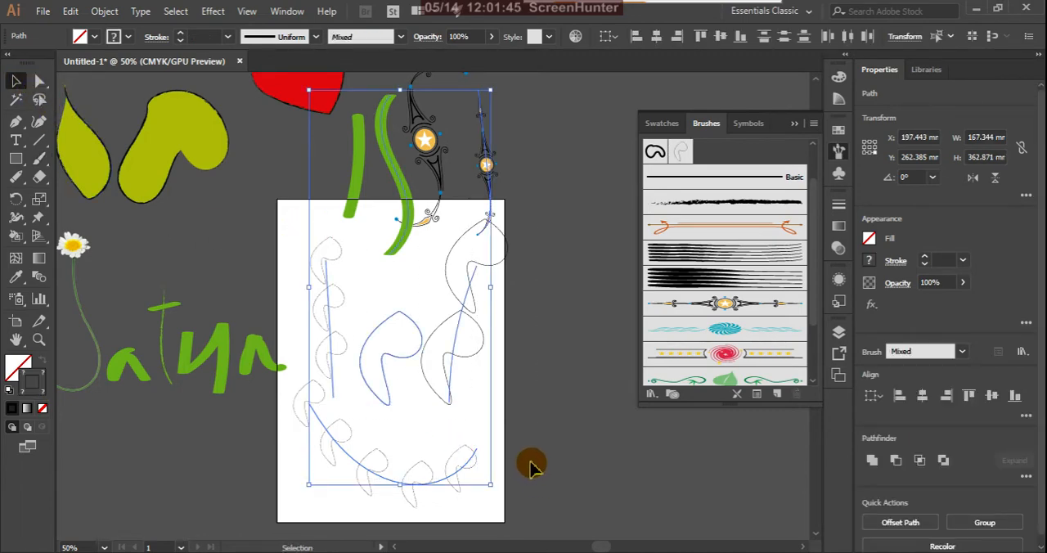
key(Delete)
Step: Paint a wavy scatter stroke about 47 mm wide and 200 mm tall down the artboard and delete it
click(38, 164)
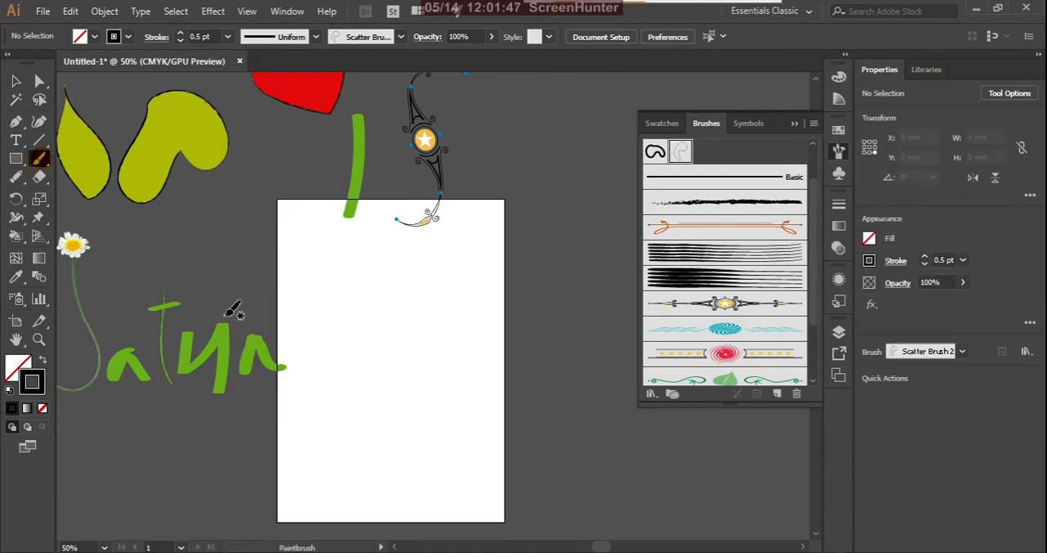
drag(365, 282, 415, 496)
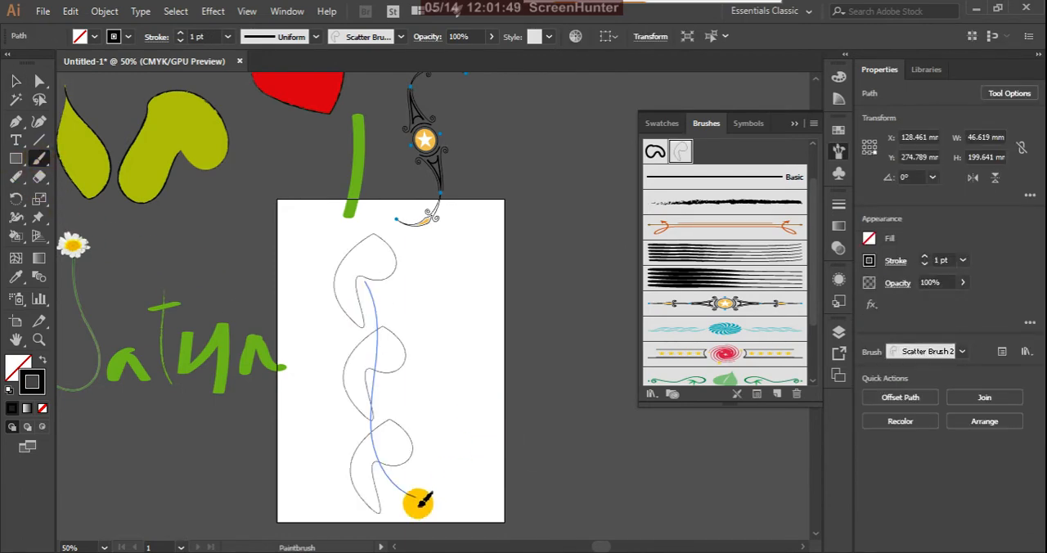
key(Delete)
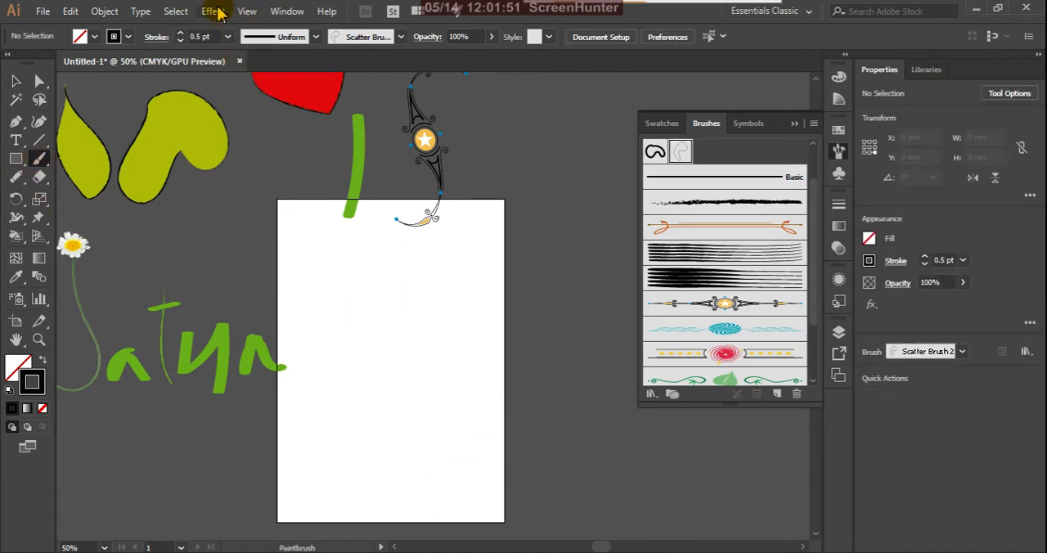
Step: Paint a curved scatter stroke about 54 mm wide and 212 mm tall with the stroke weight at 1 pt
click(228, 36)
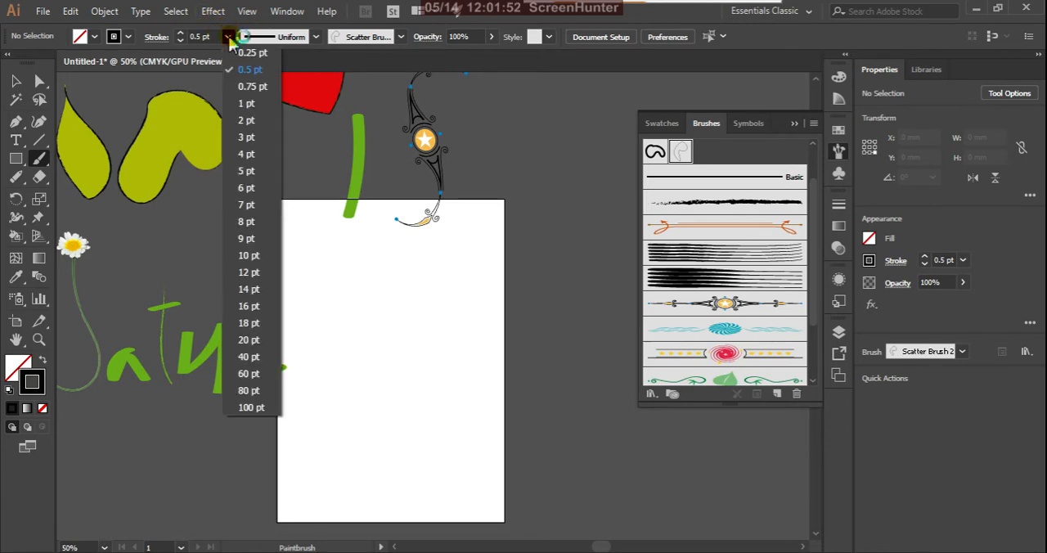
click(248, 103)
drag(335, 253, 391, 483)
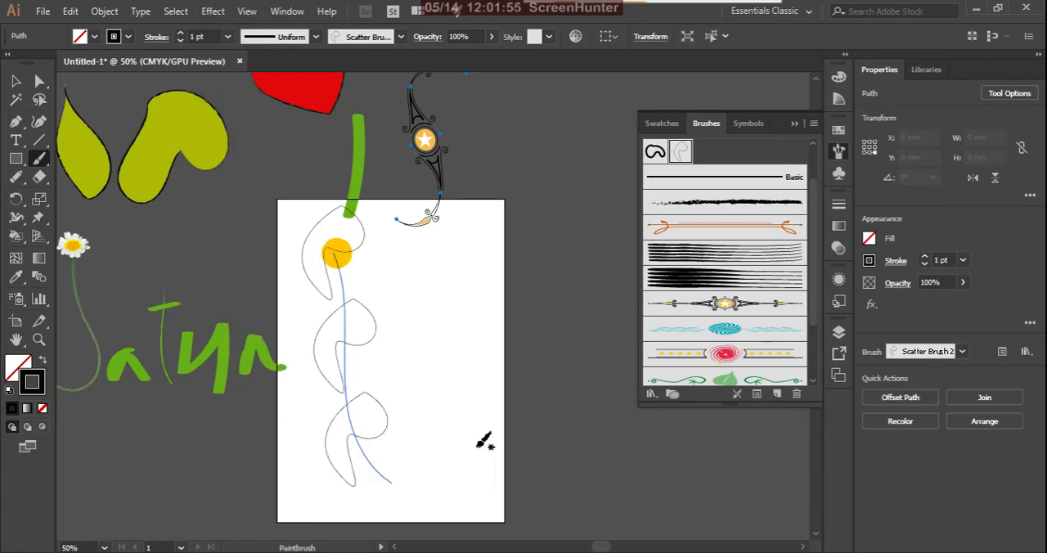
Step: Reduce the scatter stroke's weight to 0.5 pt and extend its lower end into a wavy path about 183 mm wide, and deselect it
click(229, 36)
click(237, 72)
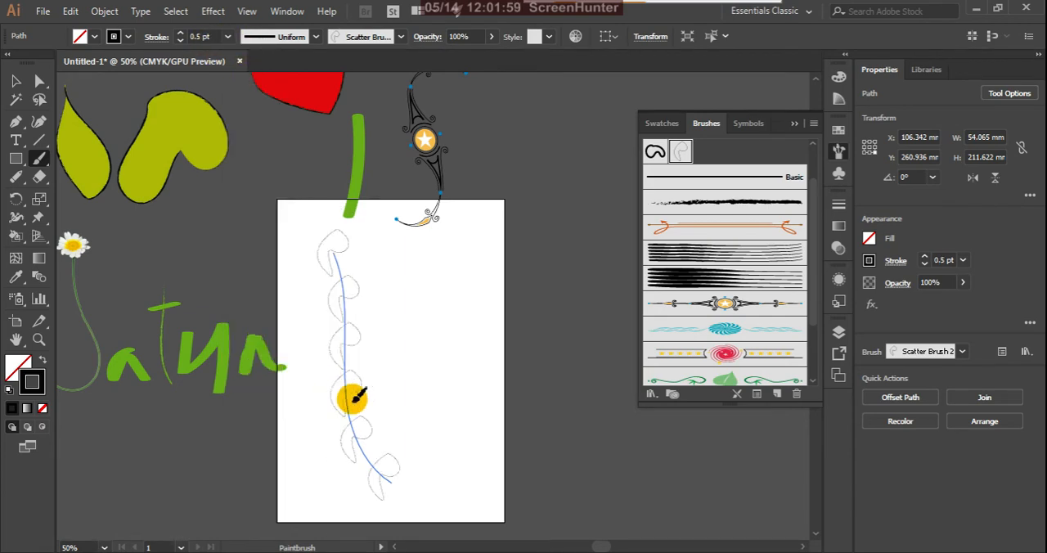
mouse_move(398, 477)
mouse_down()
mouse_move(463, 292)
mouse_move(523, 314)
mouse_move(529, 329)
mouse_up()
click(576, 300)
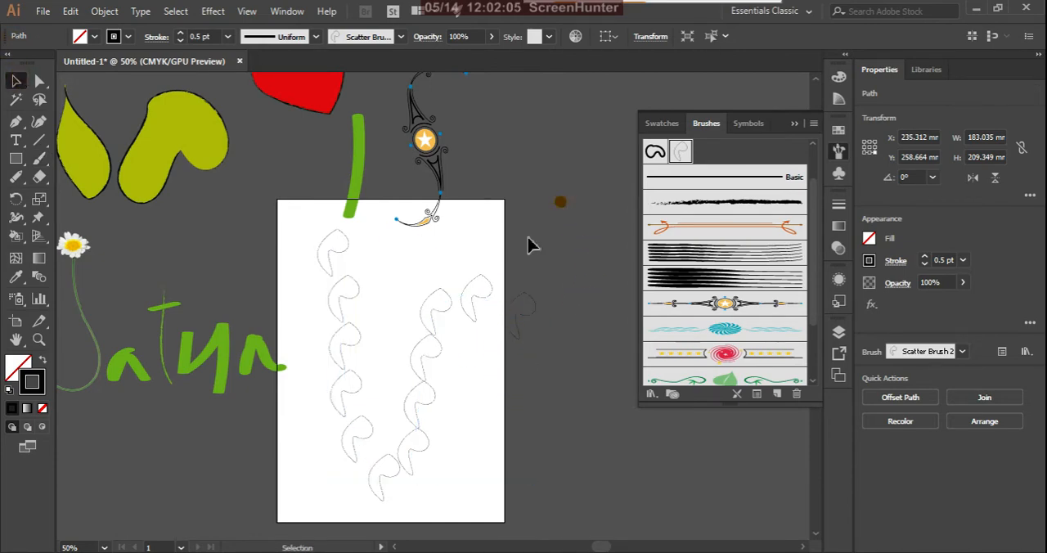
Step: Select the wavy scatter stroke and give it a solid black fill
click(474, 316)
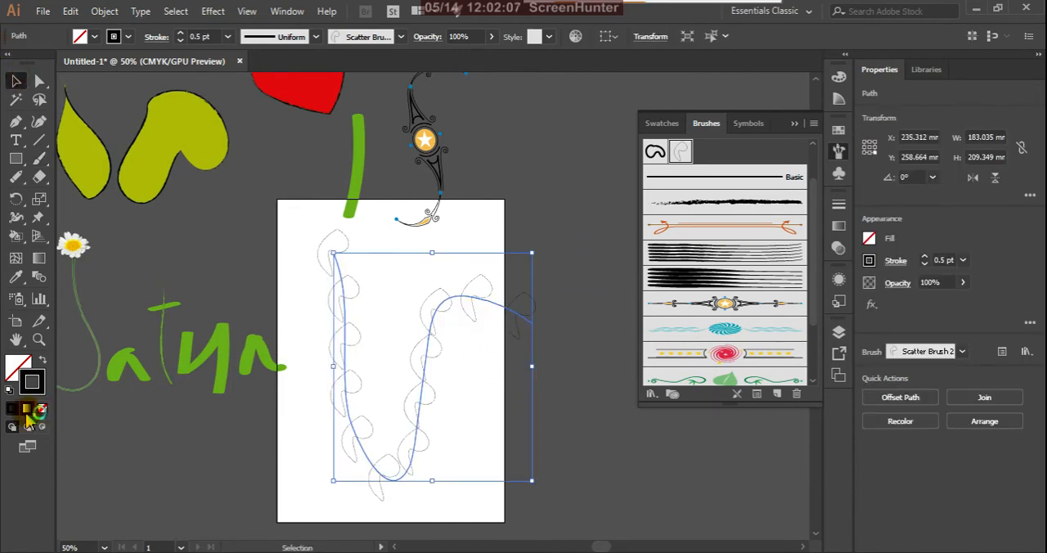
click(18, 365)
click(17, 408)
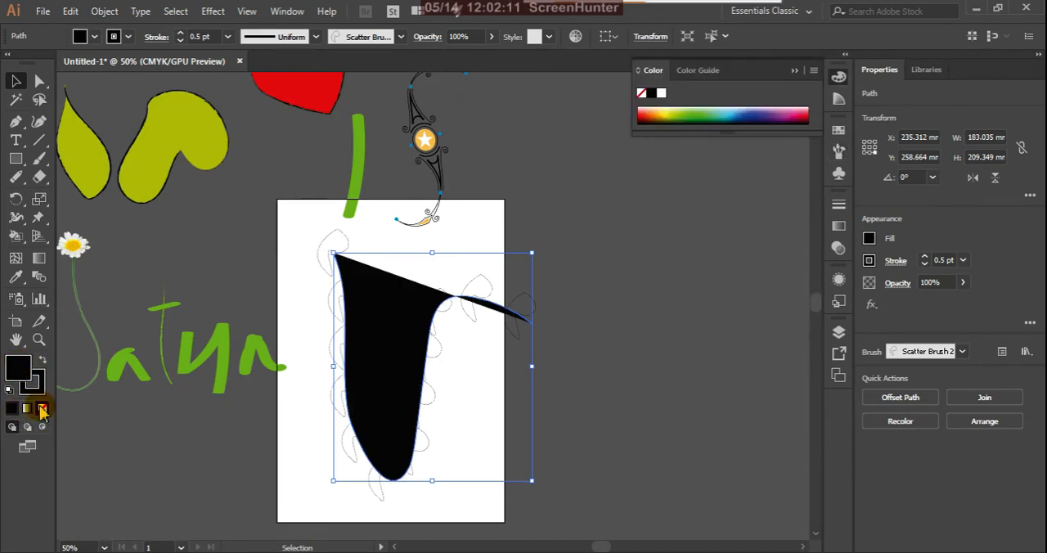
Step: Remove the black fill from the wavy scatter stroke, then delete the stroke from the artboard
click(42, 409)
click(198, 463)
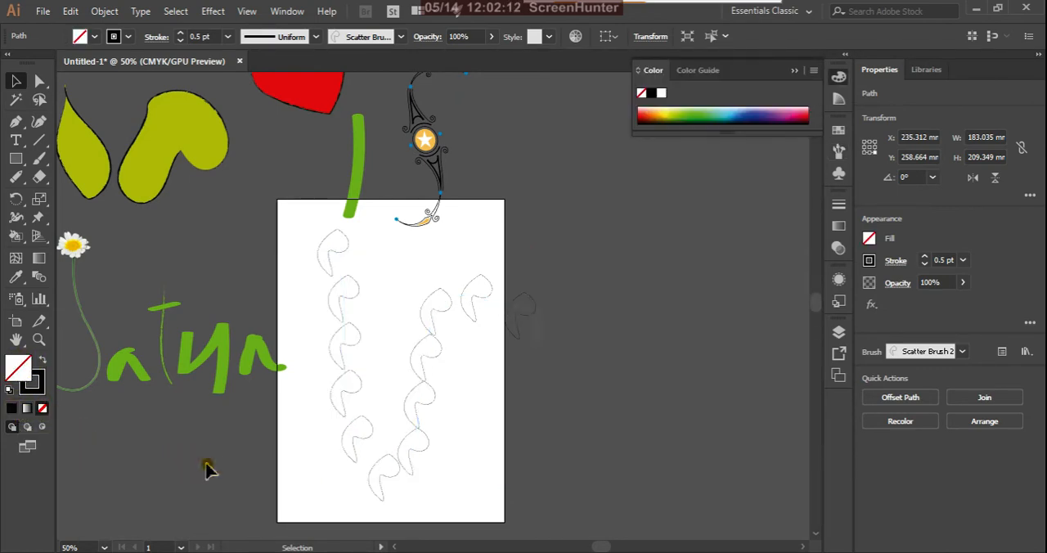
click(416, 415)
key(Delete)
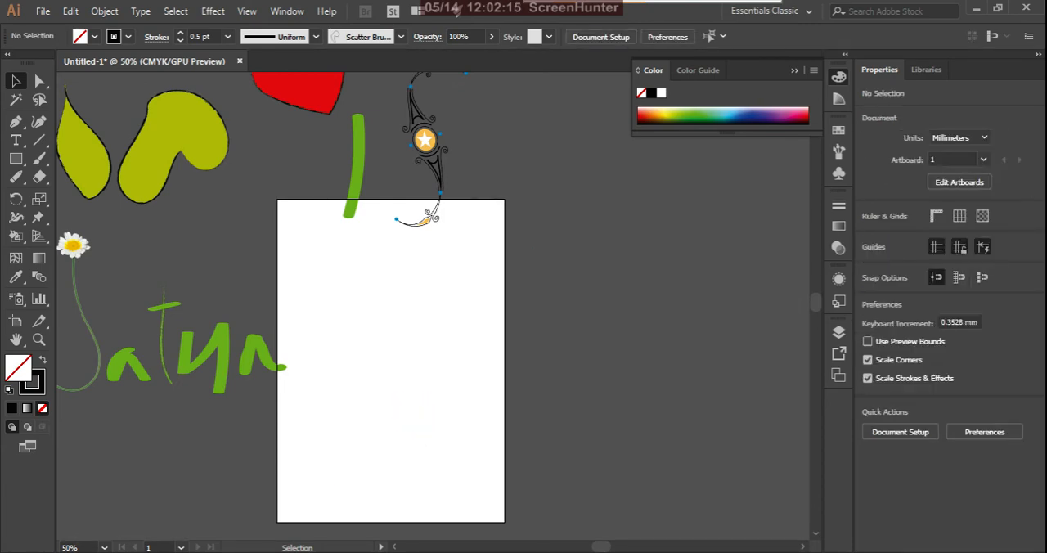
Step: Paint a wavy stroke about 24 mm wide and 150 mm tall with the 15 pt. Round brush
click(40, 159)
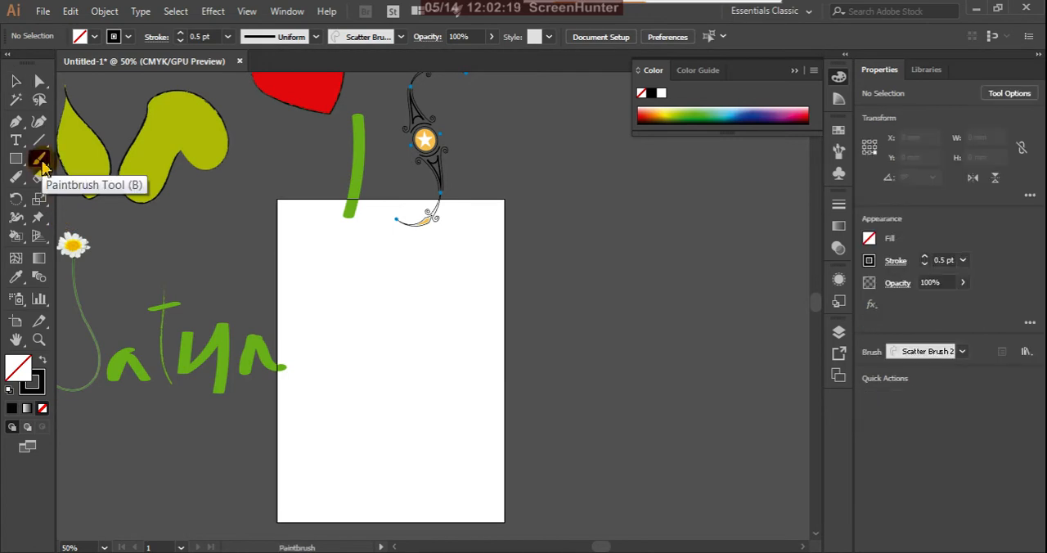
click(838, 151)
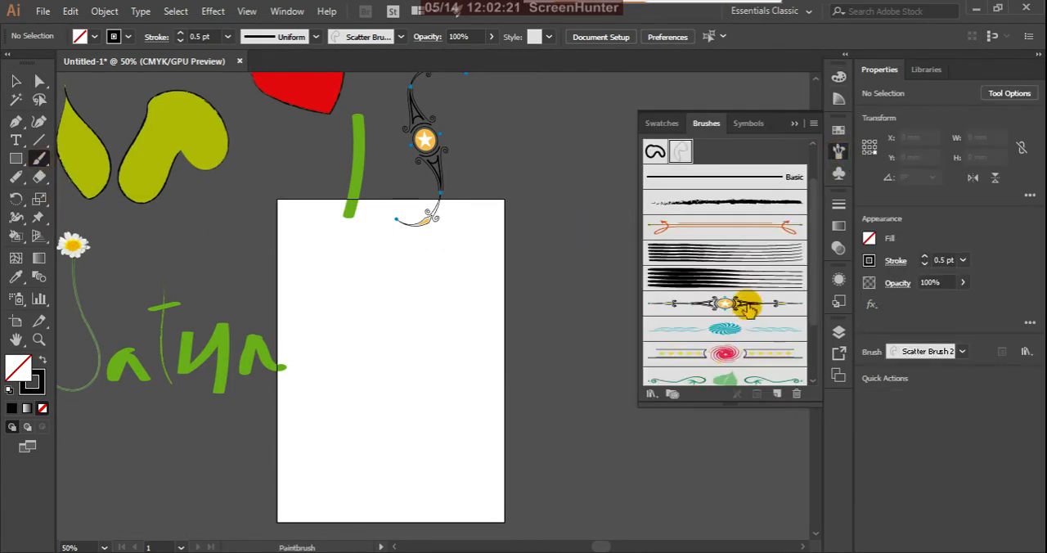
click(681, 152)
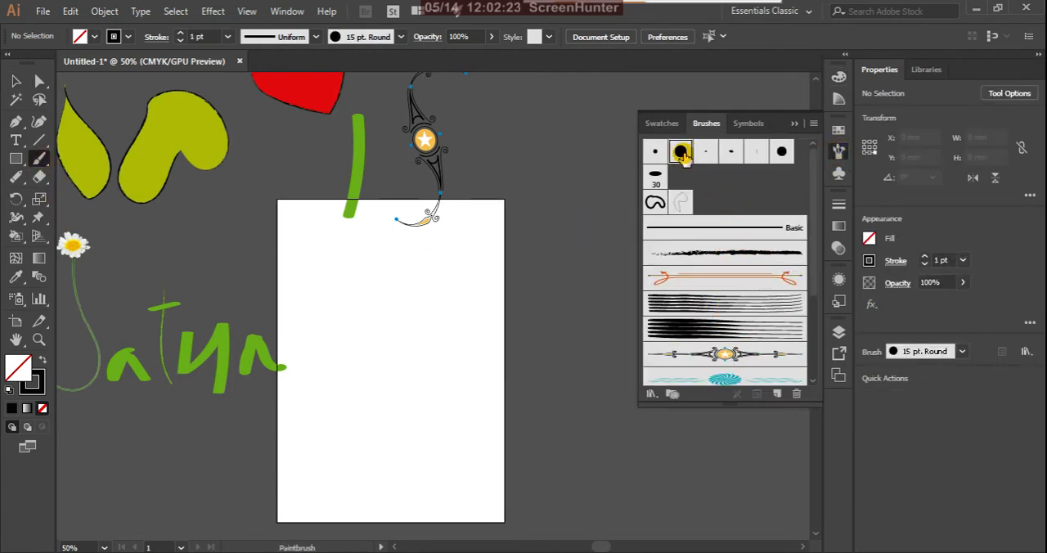
drag(402, 299, 400, 463)
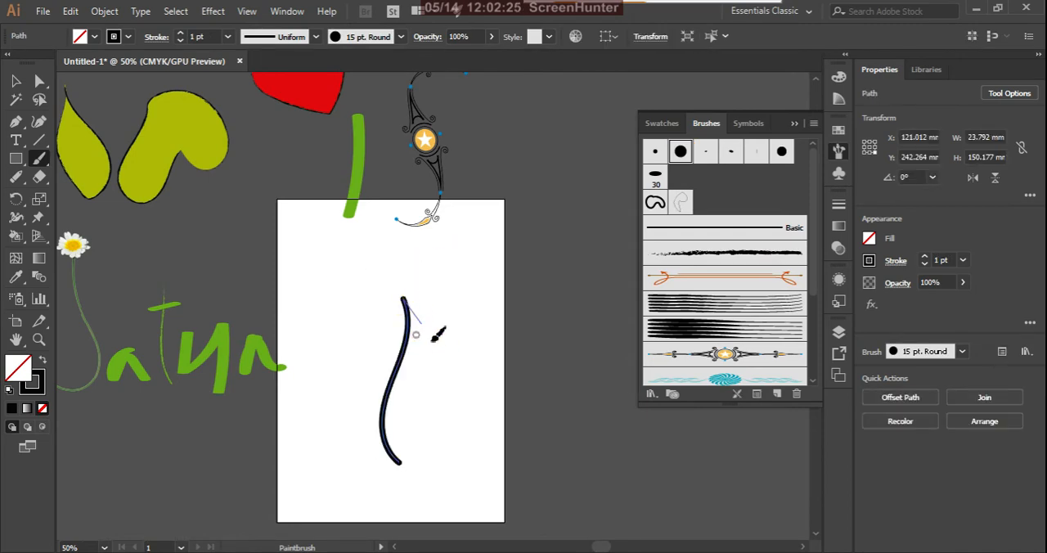
Step: Redraw the wavy stroke beside its path to about 65 mm wide and 139 mm tall, and delete it
drag(433, 338, 473, 421)
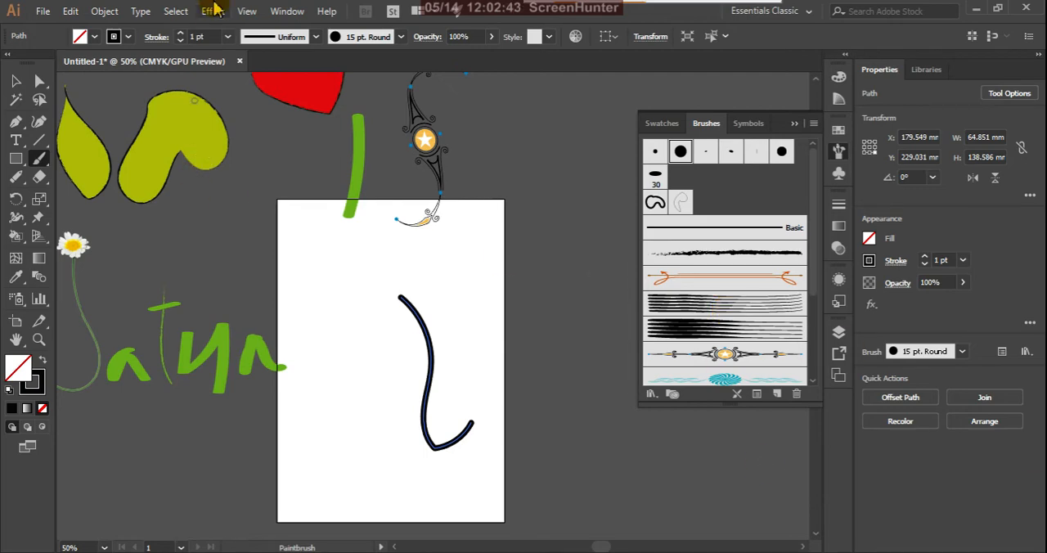
click(15, 81)
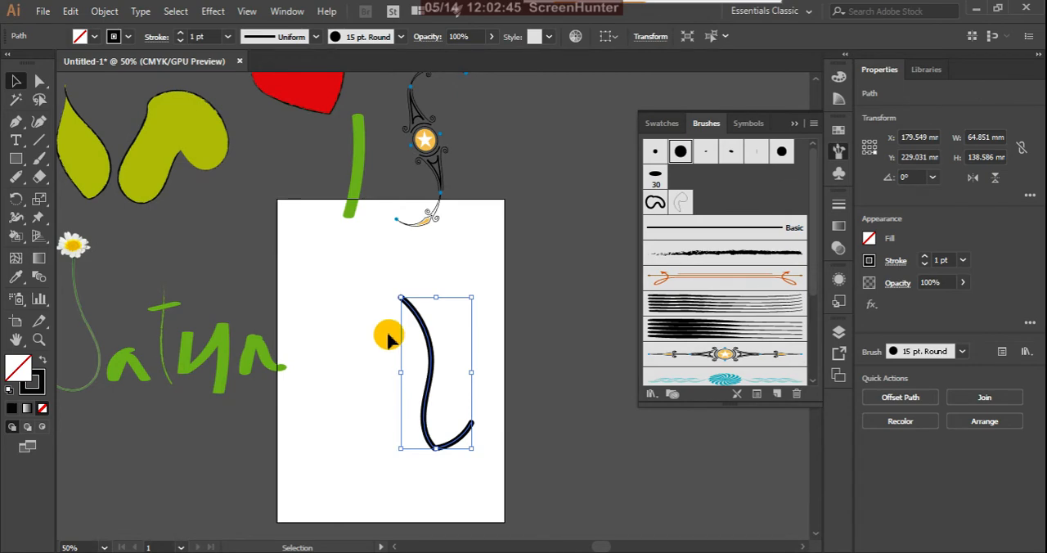
key(Delete)
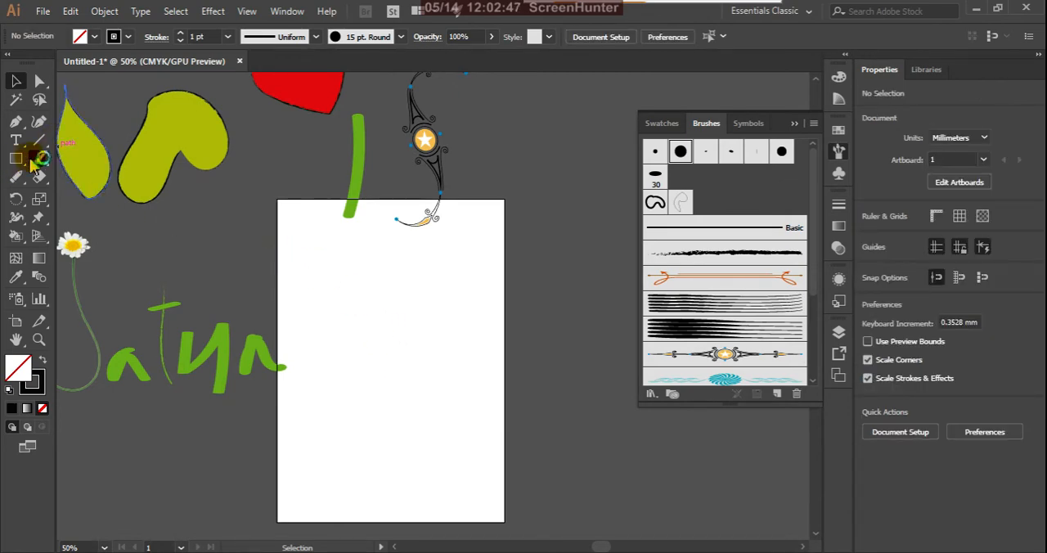
Step: Paint a closed freehand shape about 94 mm wide and 179 mm tall with the 5 pt. Round brush
click(38, 160)
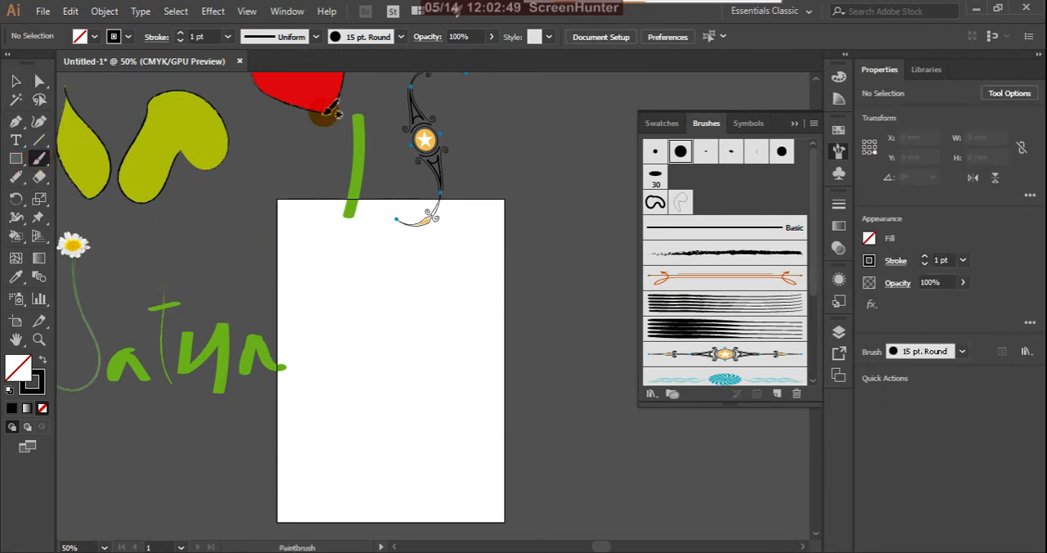
click(400, 38)
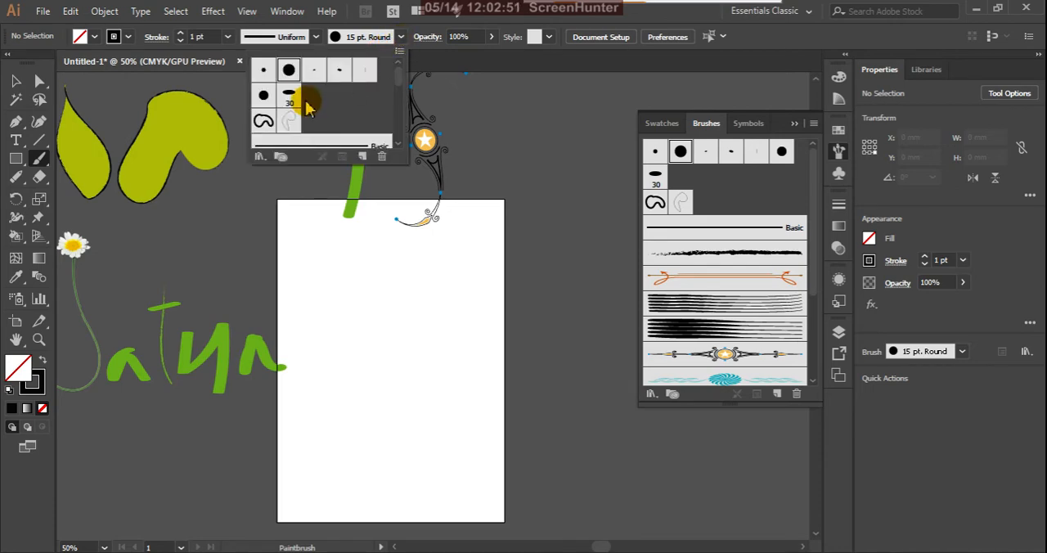
click(262, 75)
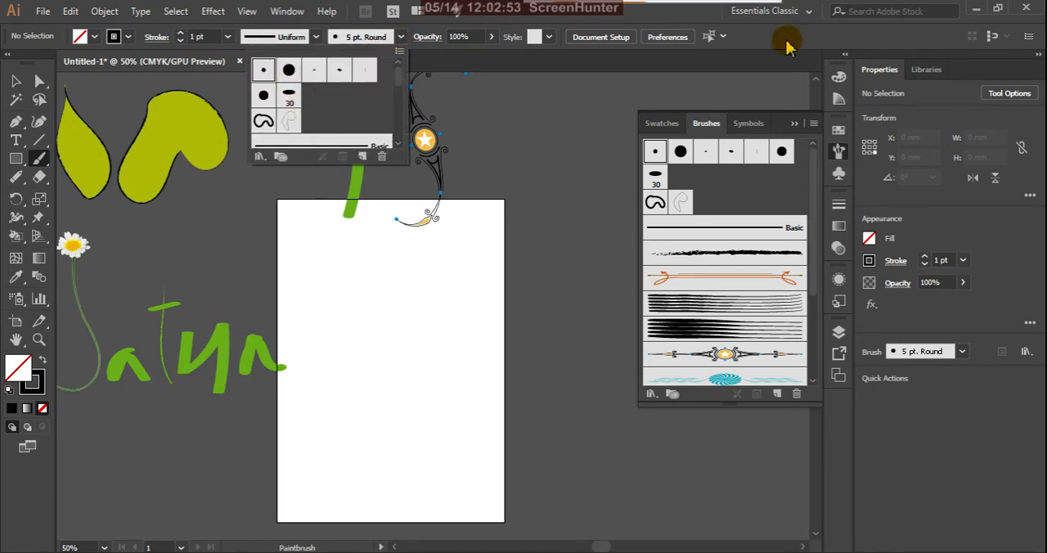
mouse_move(368, 266)
mouse_down()
mouse_move(346, 426)
mouse_move(422, 412)
mouse_move(350, 460)
mouse_move(362, 460)
mouse_move(454, 355)
mouse_move(414, 286)
mouse_move(371, 266)
mouse_up()
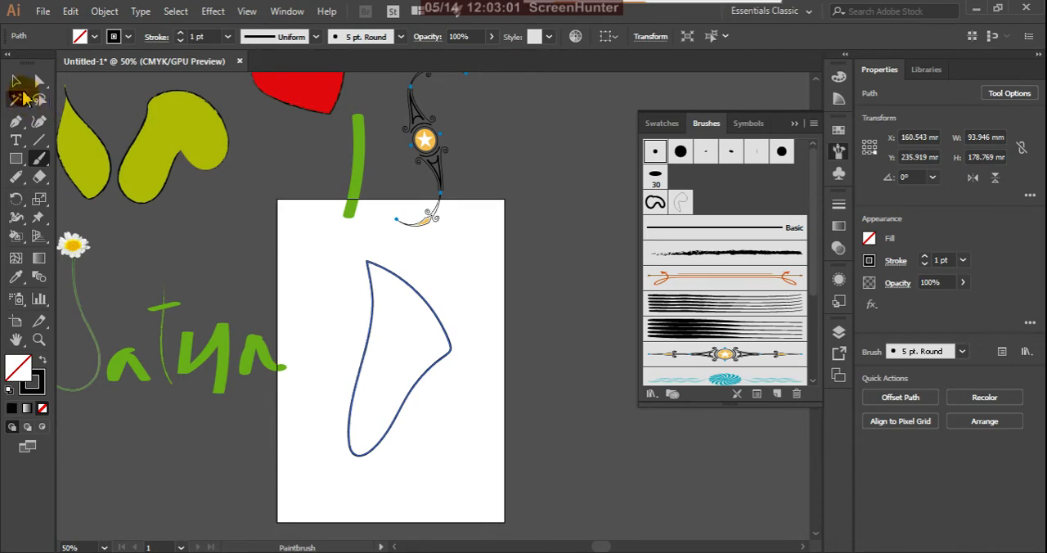
Step: Give the closed shape a solid black fill and set its fill back to None
click(16, 80)
click(11, 408)
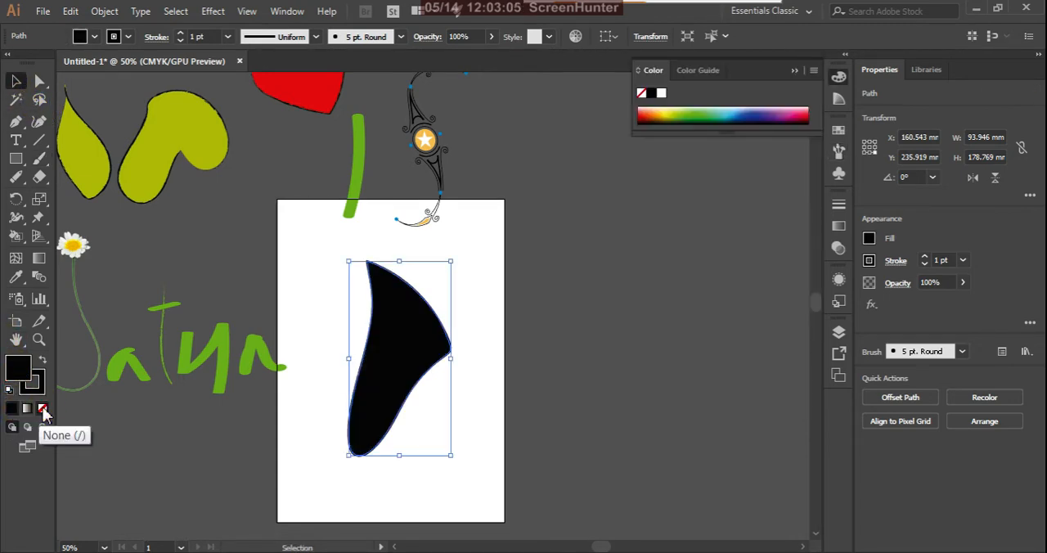
click(43, 408)
click(475, 352)
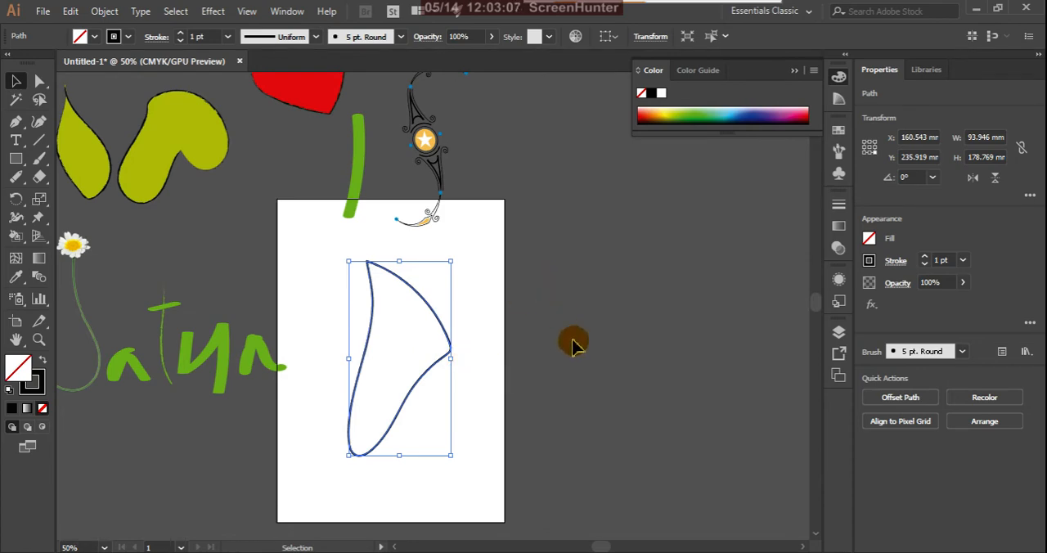
Step: Select all the artwork on and around the artboard and delete it
scroll(573, 344, down, 2)
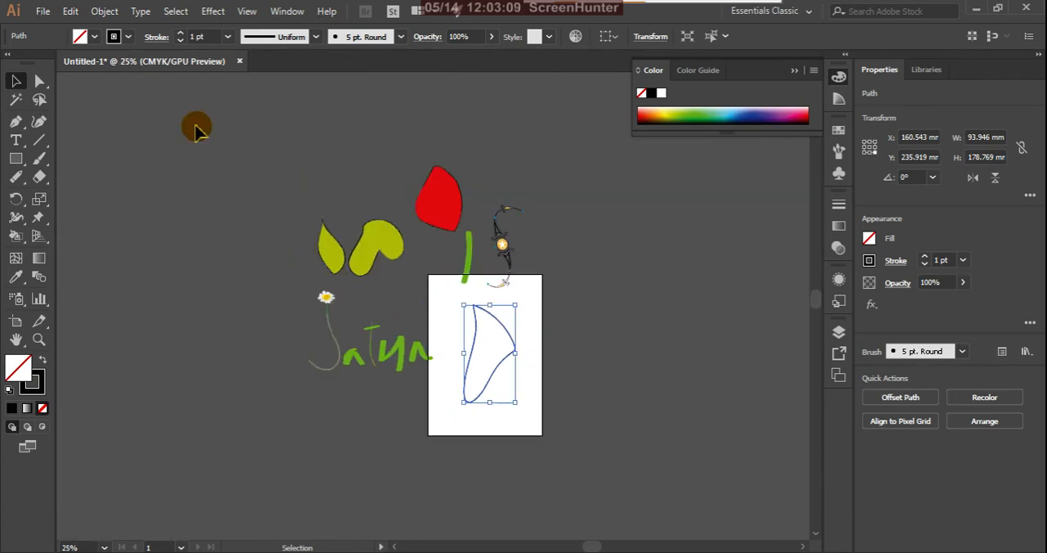
drag(298, 173, 614, 446)
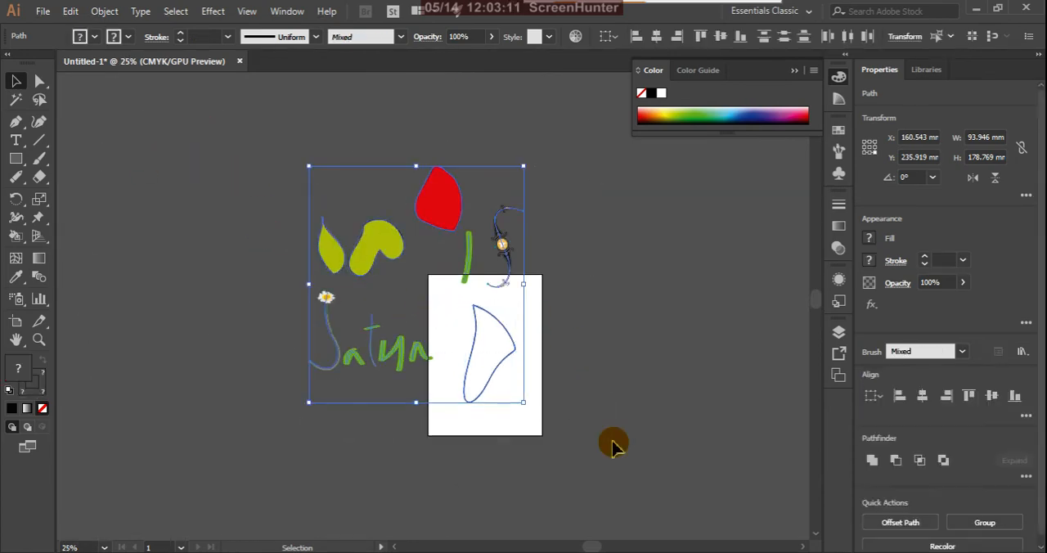
key(Delete)
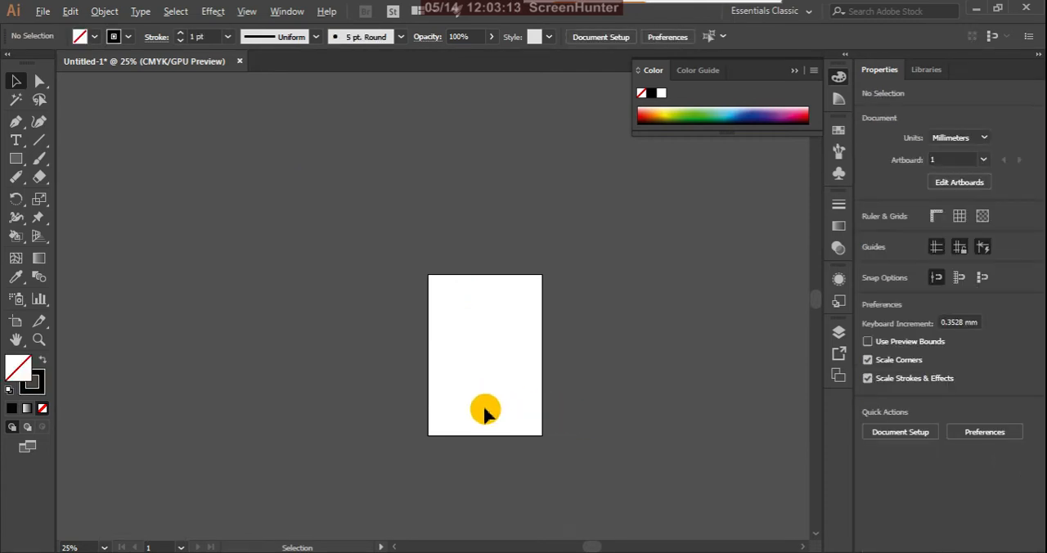
Step: Place the placeholder text "Lorem ipsum" in 72 pt Myriad Pro Bold on the upper part of the artboard
scroll(532, 373, up, 2)
scroll(544, 370, up, 1)
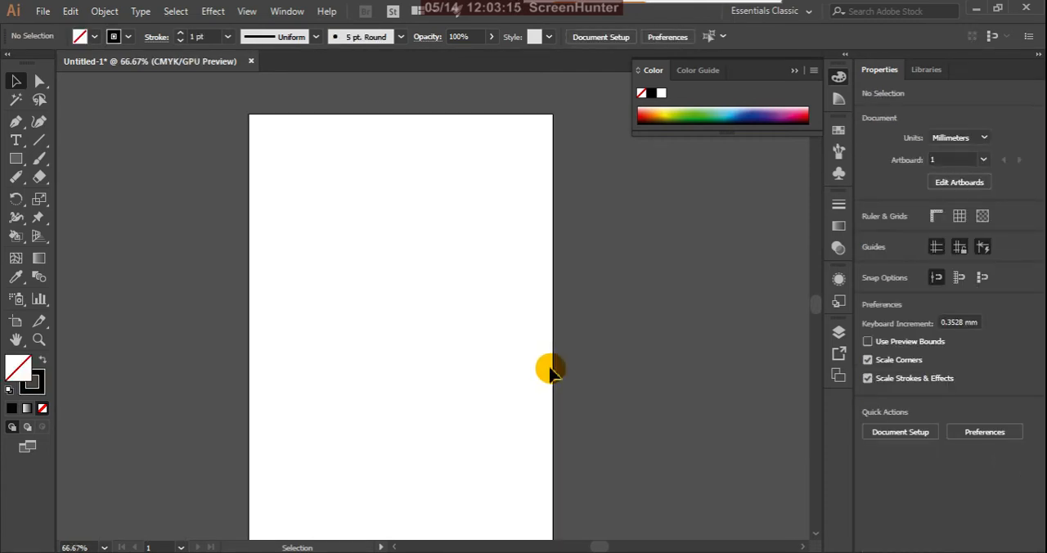
key(h)
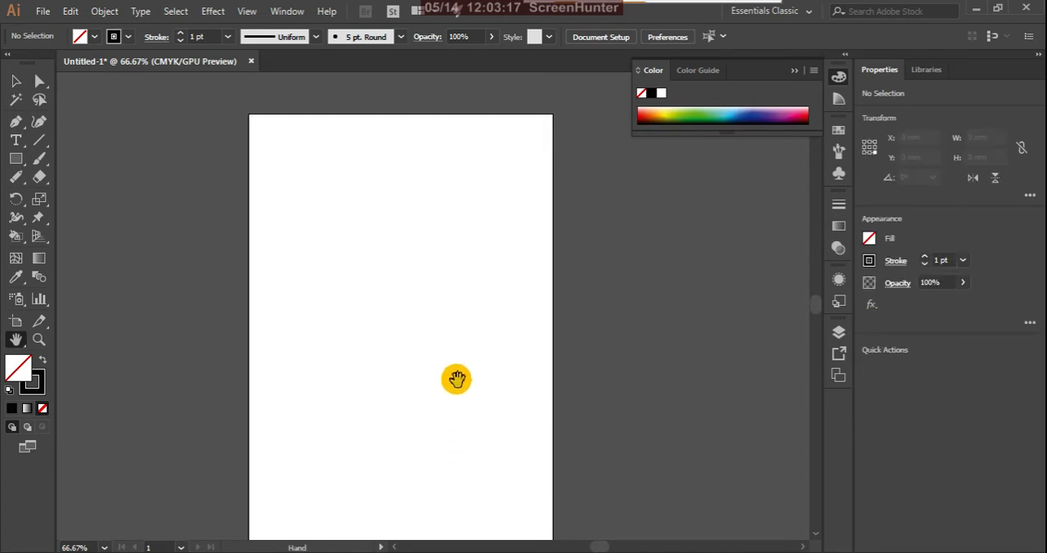
drag(456, 375, 416, 376)
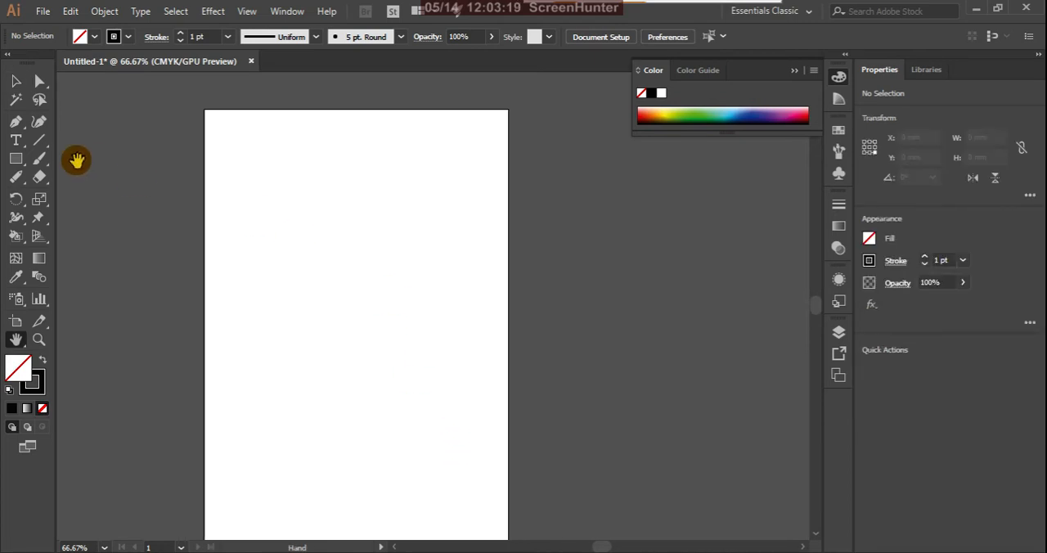
click(17, 81)
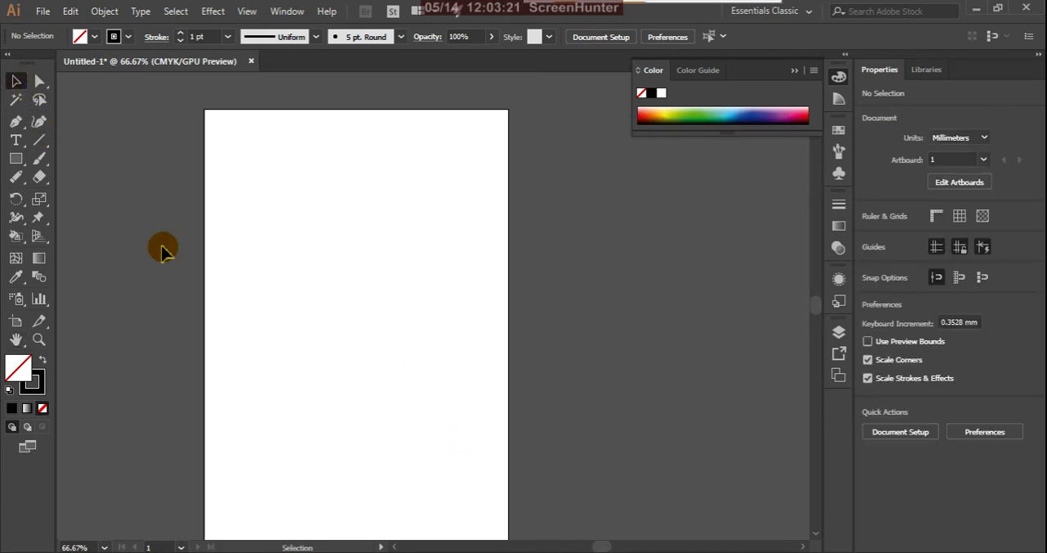
click(15, 140)
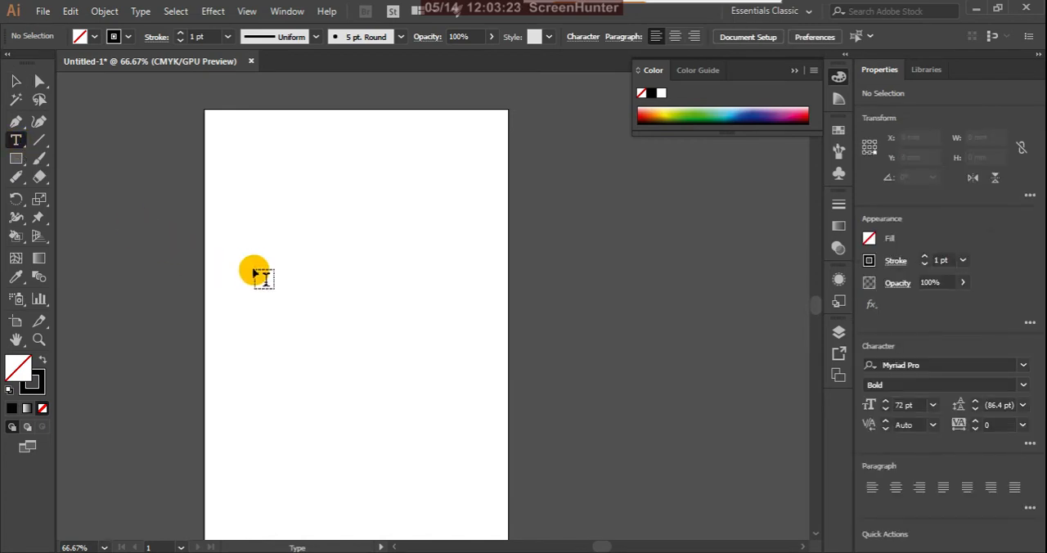
click(254, 271)
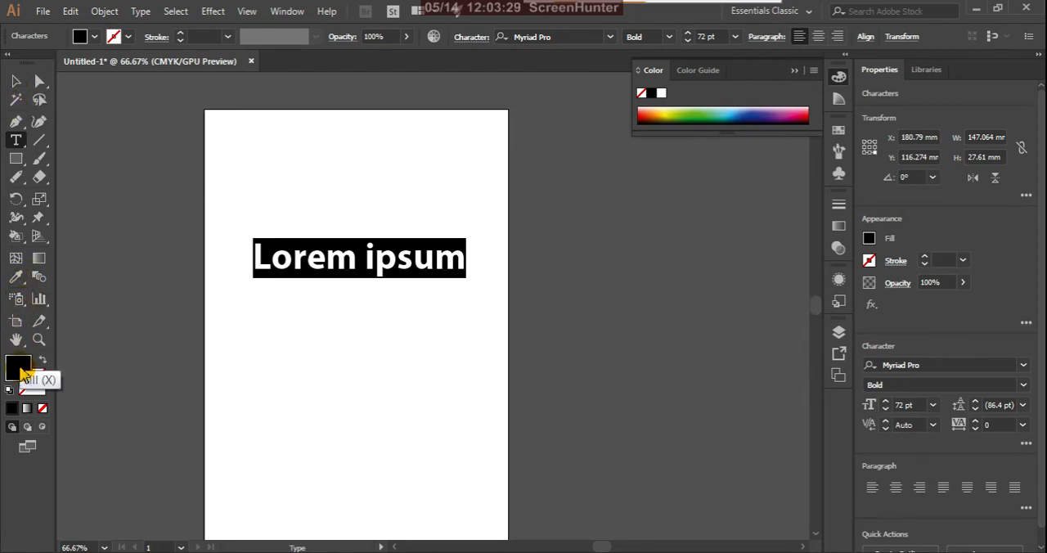
Step: Fill the "Lorem ipsum" text with red #F40B0B and move it about 9 mm to the left
double_click(20, 368)
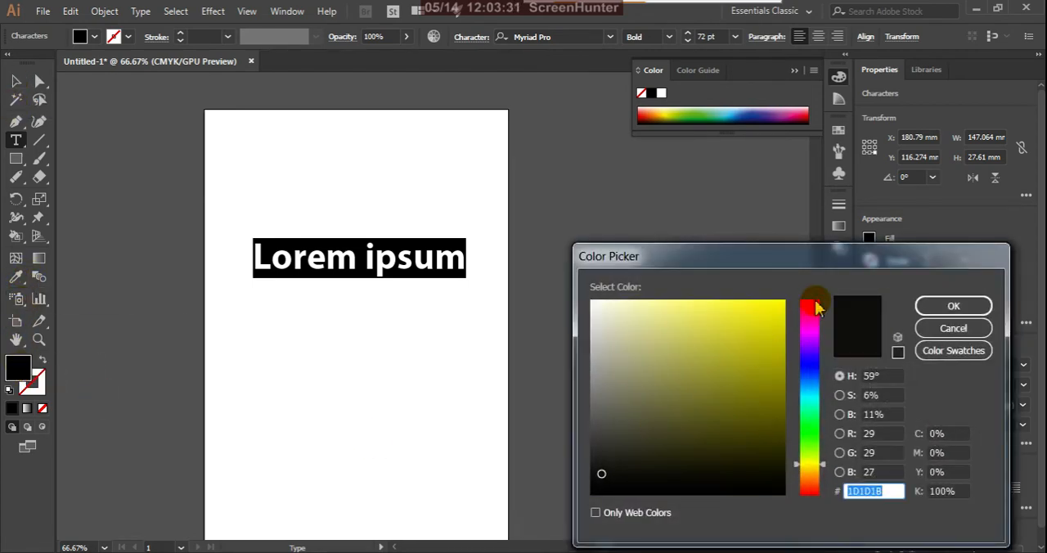
click(815, 305)
click(776, 309)
click(945, 308)
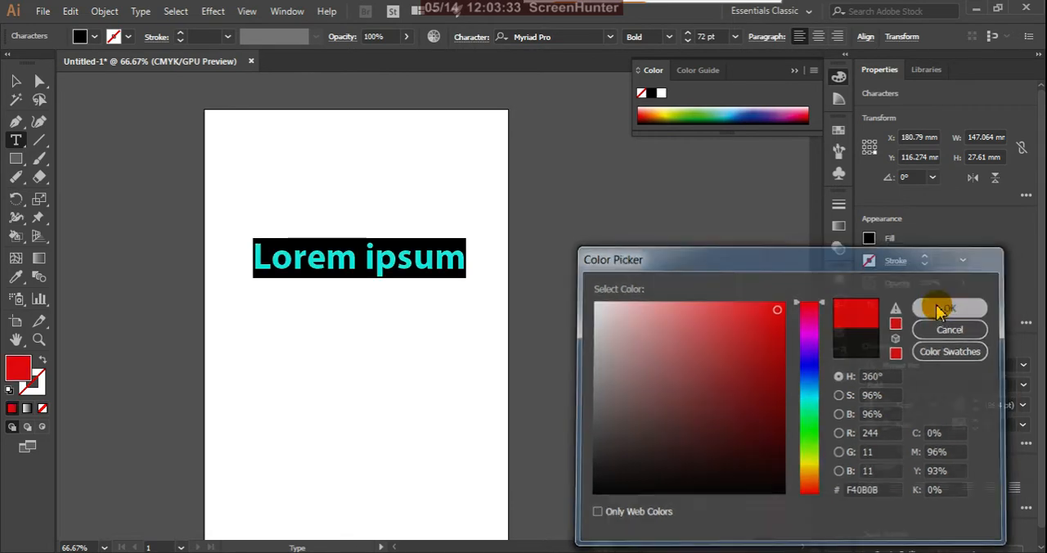
click(16, 81)
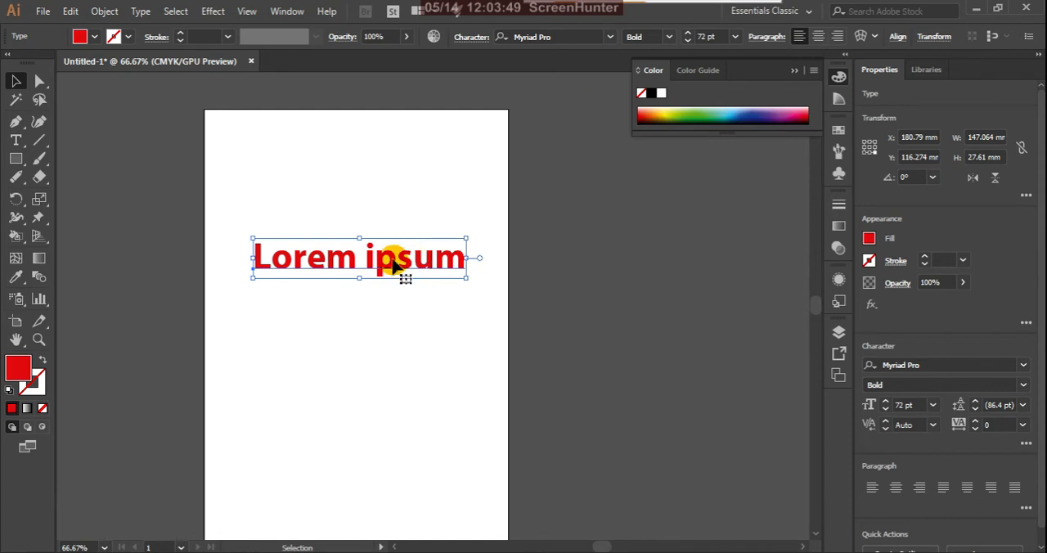
drag(398, 261, 374, 263)
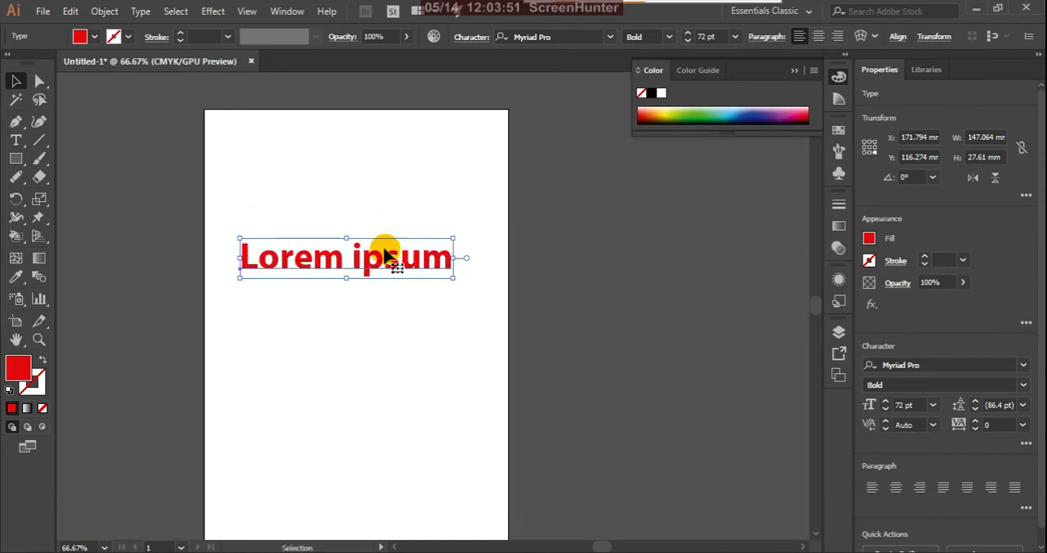
Step: Try to apply the rough charcoal-style art brush to the live "Lorem ipsum" text
scroll(388, 261, up, 2)
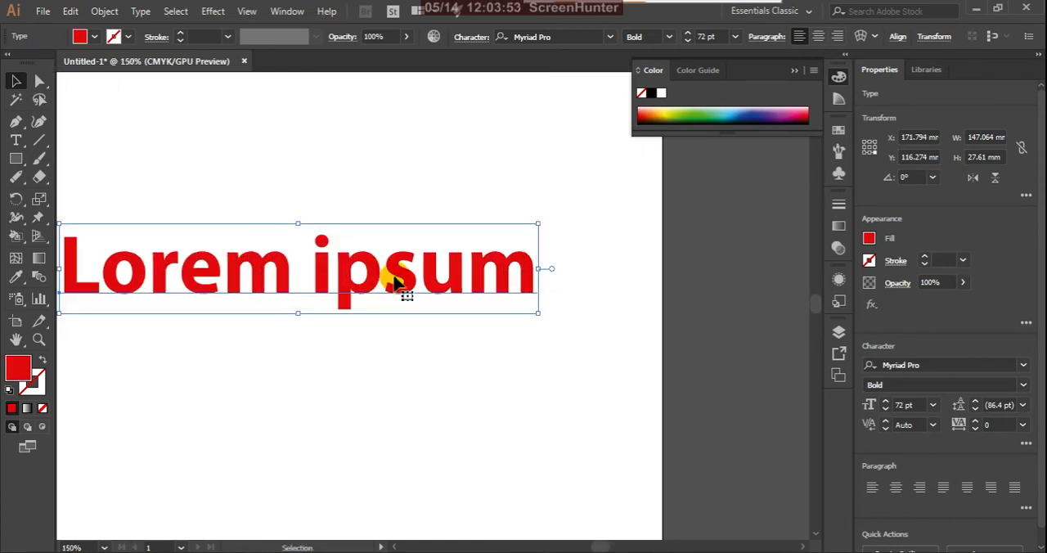
click(839, 154)
click(762, 255)
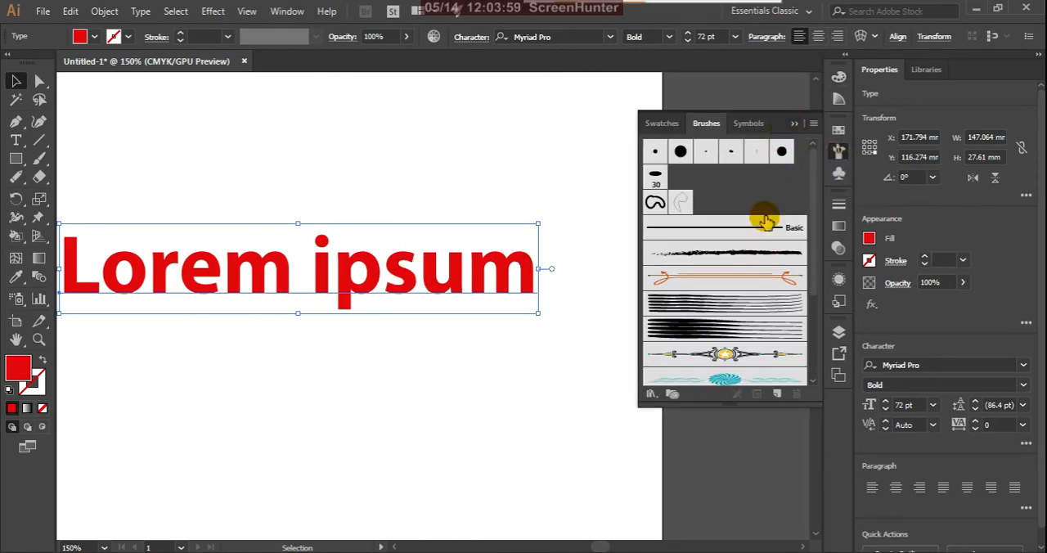
click(793, 124)
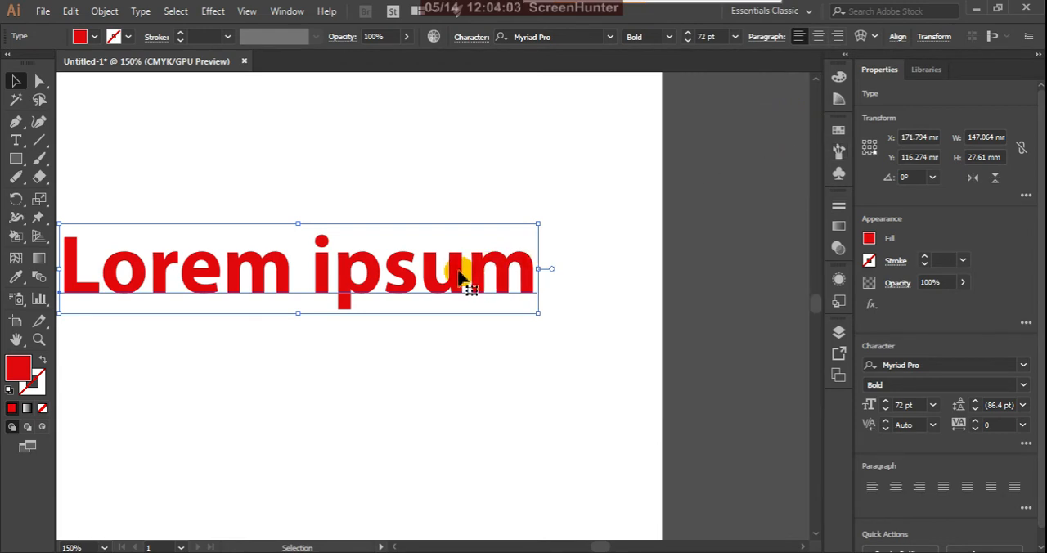
Step: Reselect the "Lorem ipsum" text and convert it to outlines
click(547, 393)
click(456, 276)
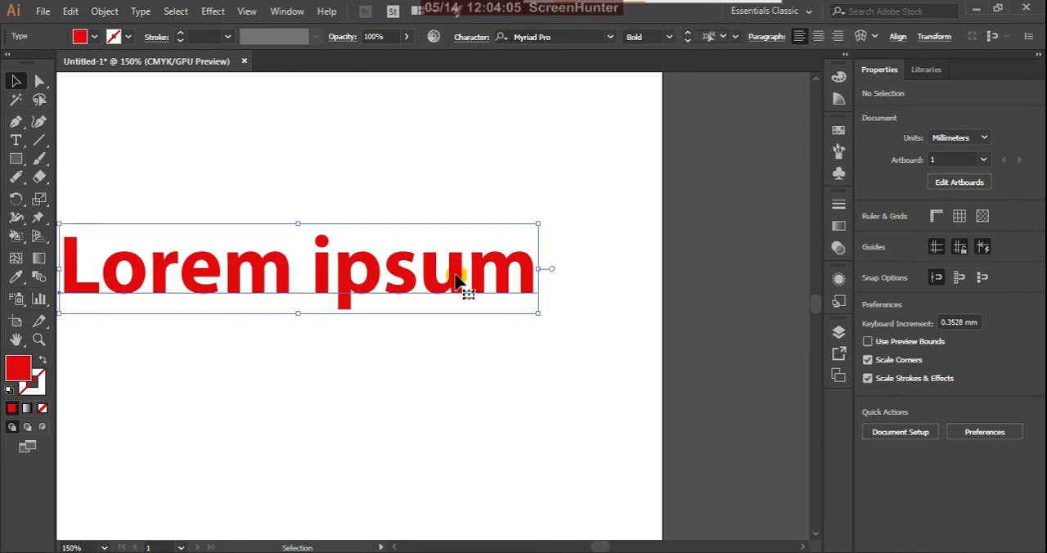
right_click(458, 281)
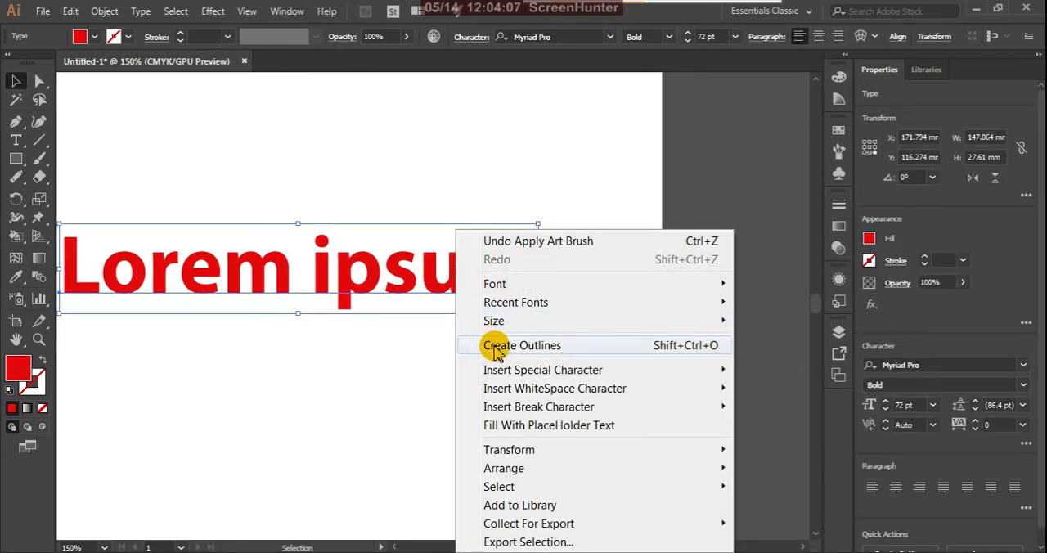
click(496, 347)
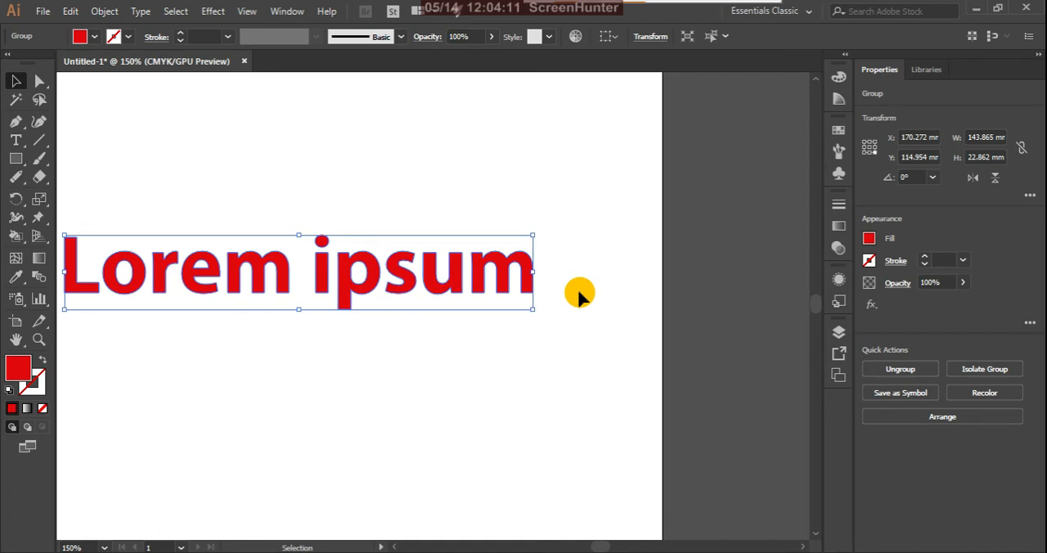
Step: Try the charcoal-style, Text Divider 6 and red spiral divider brushes one after another on the outlined "Lorem ipsum" text
click(839, 152)
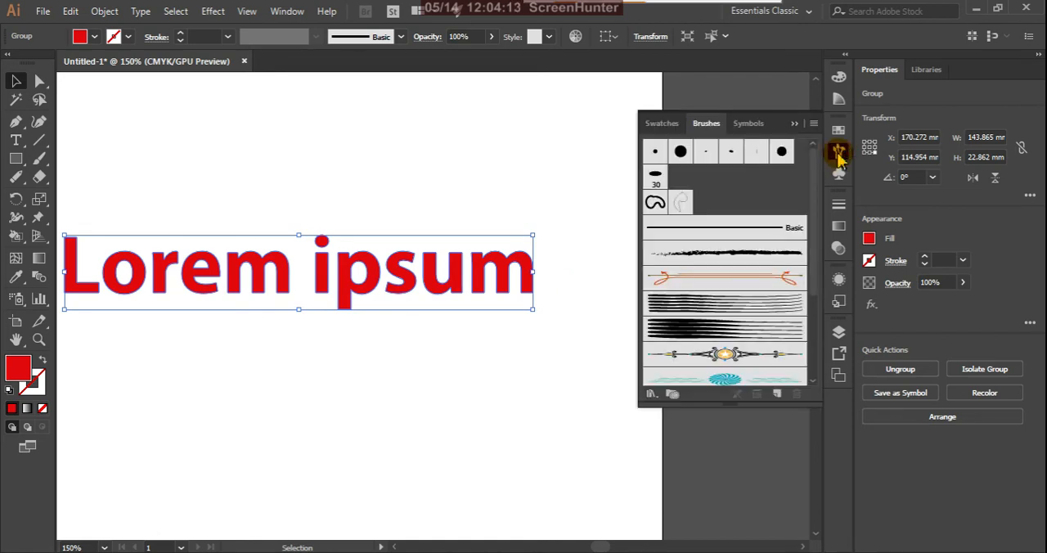
click(741, 260)
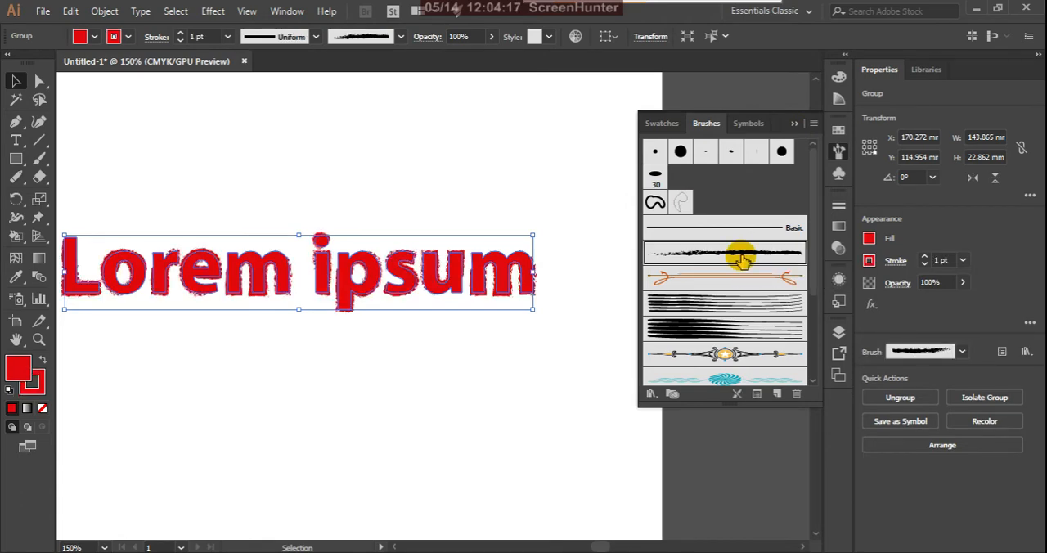
click(743, 355)
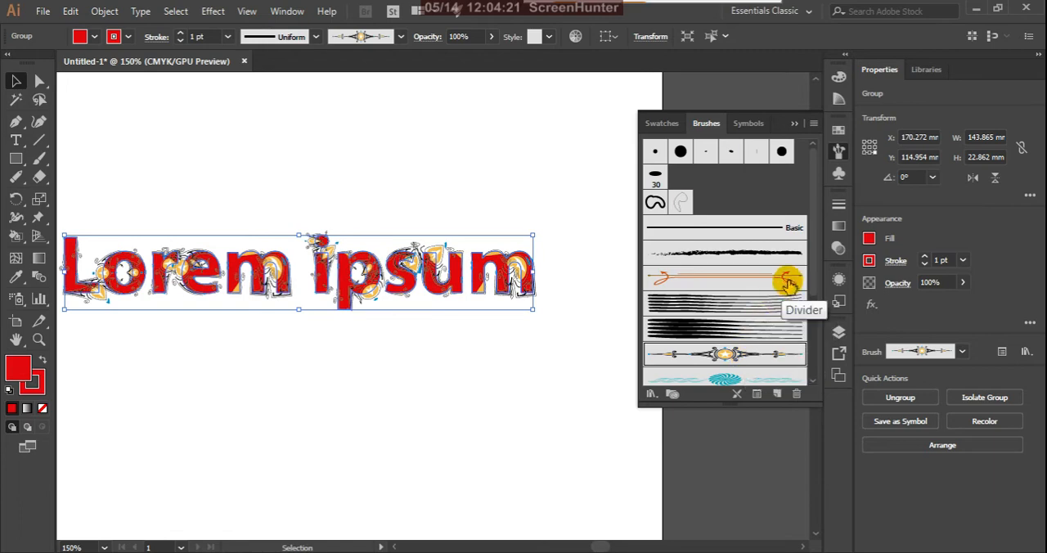
drag(815, 263, 822, 309)
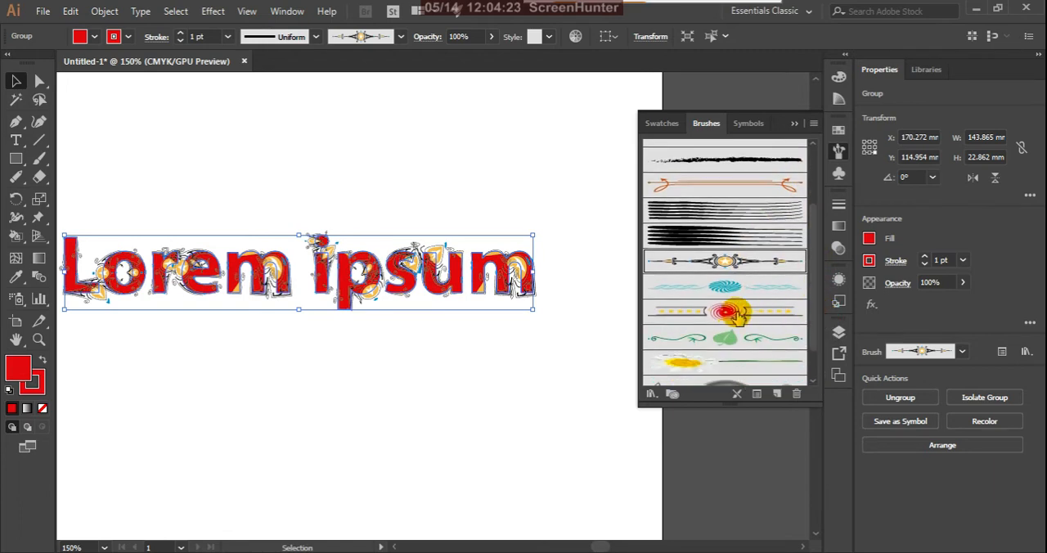
click(723, 312)
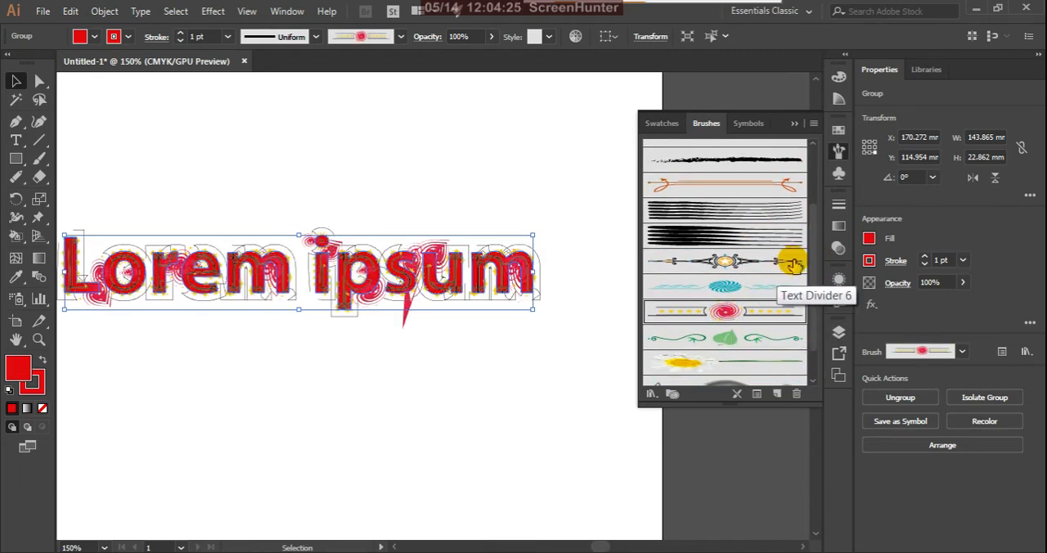
drag(812, 275, 817, 325)
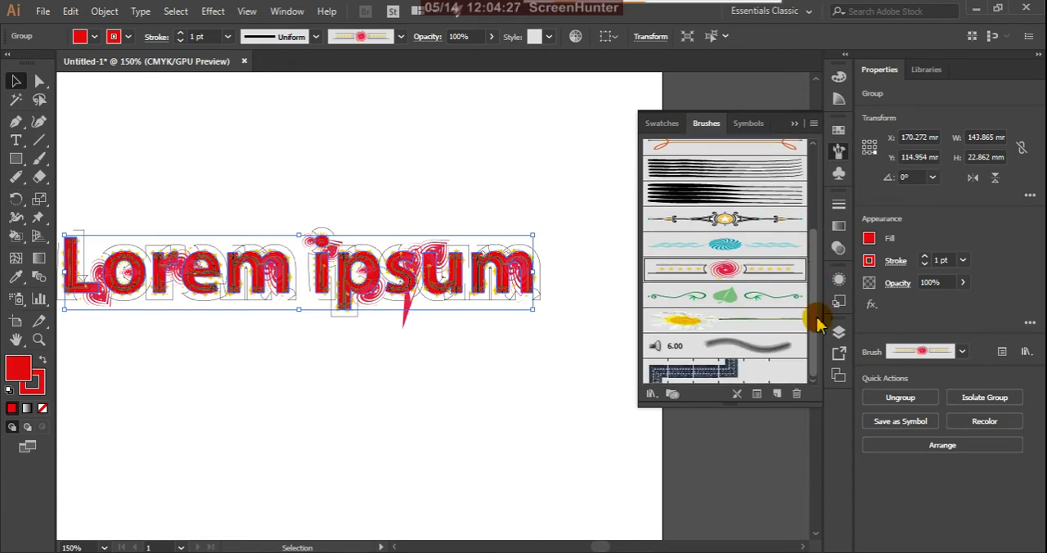
Step: Load the Hand Drawn brushes vector pack and try its brush 01 and its thin wavy brush on the text outlines
click(650, 394)
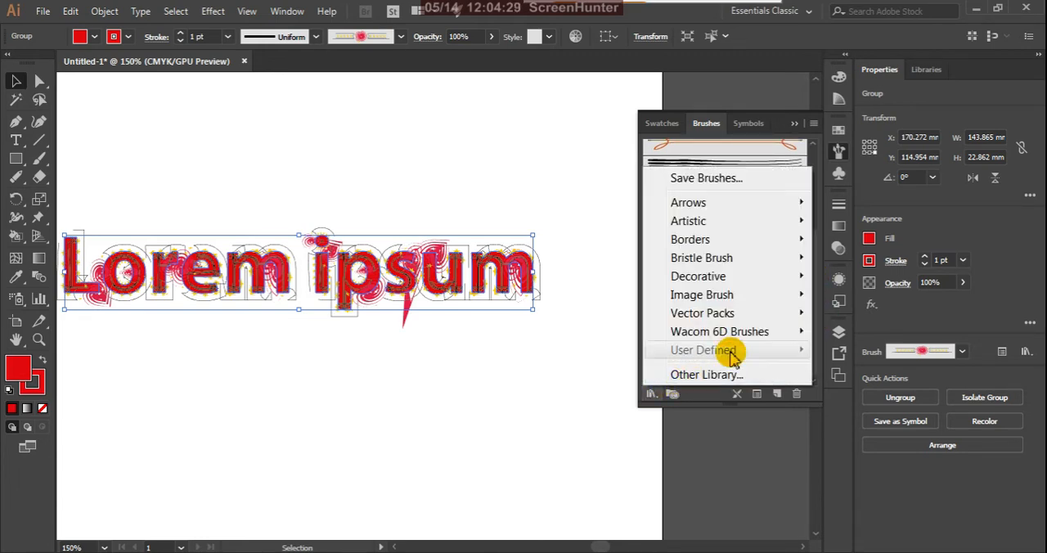
mouse_move(778, 331)
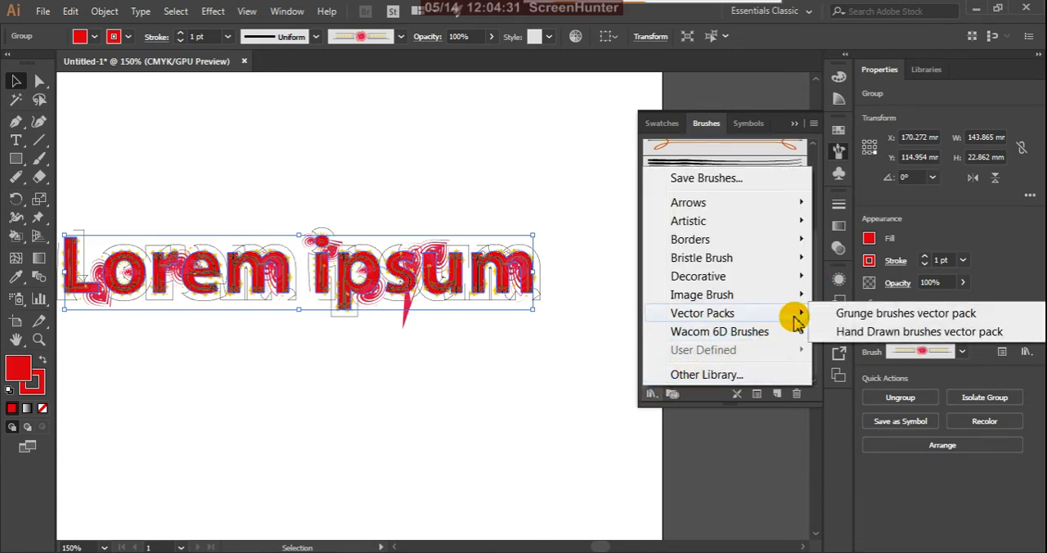
click(911, 332)
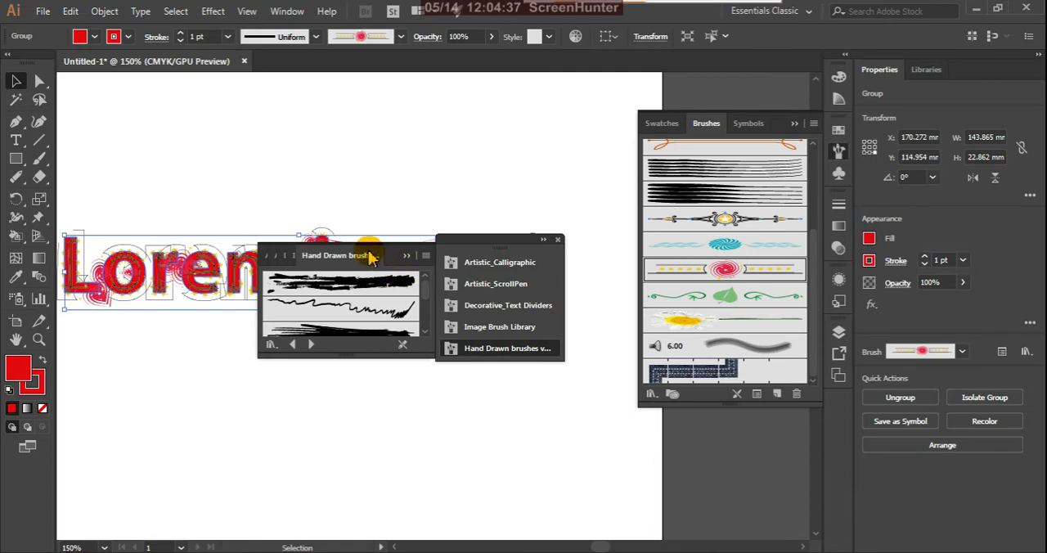
click(371, 291)
click(371, 292)
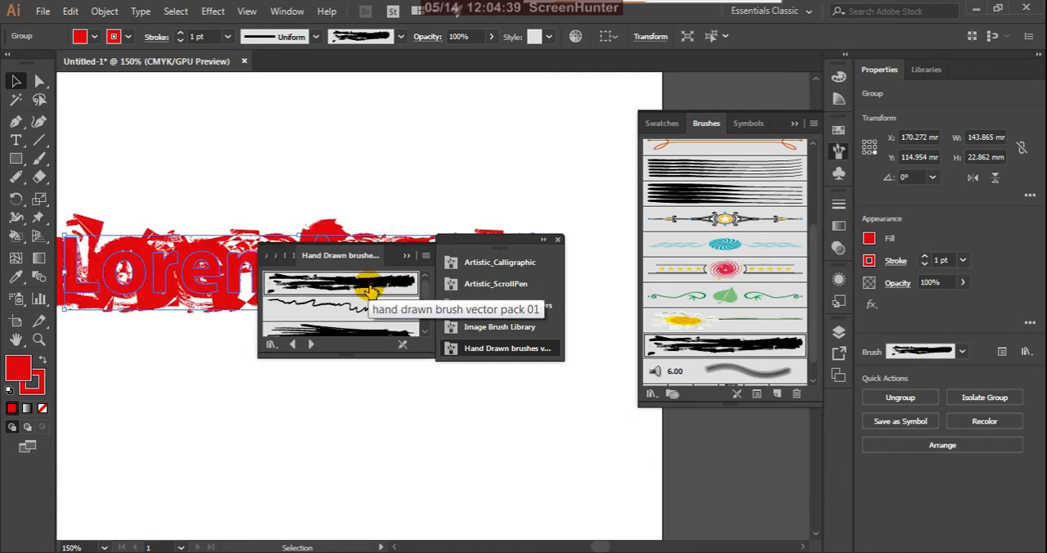
click(369, 306)
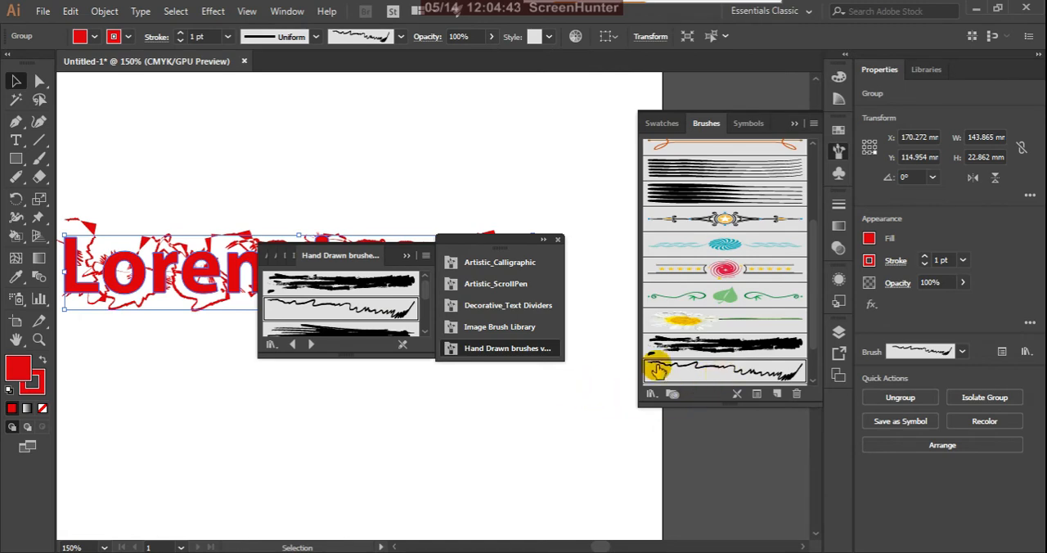
Step: Try Text Divider 10 and the gold safety-pin brush from the Image Brush Library on the text, and close the brush libraries
click(521, 286)
click(524, 307)
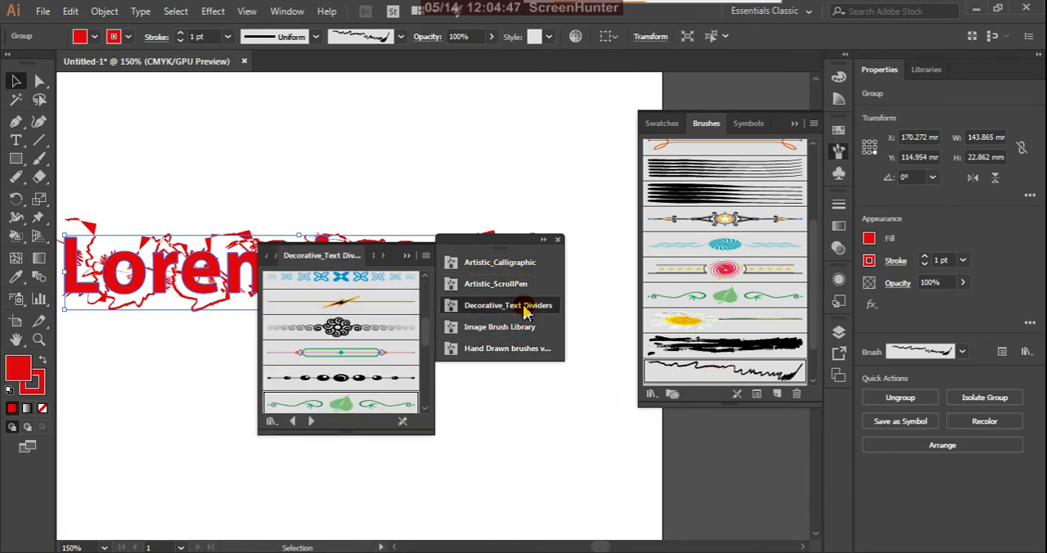
click(342, 327)
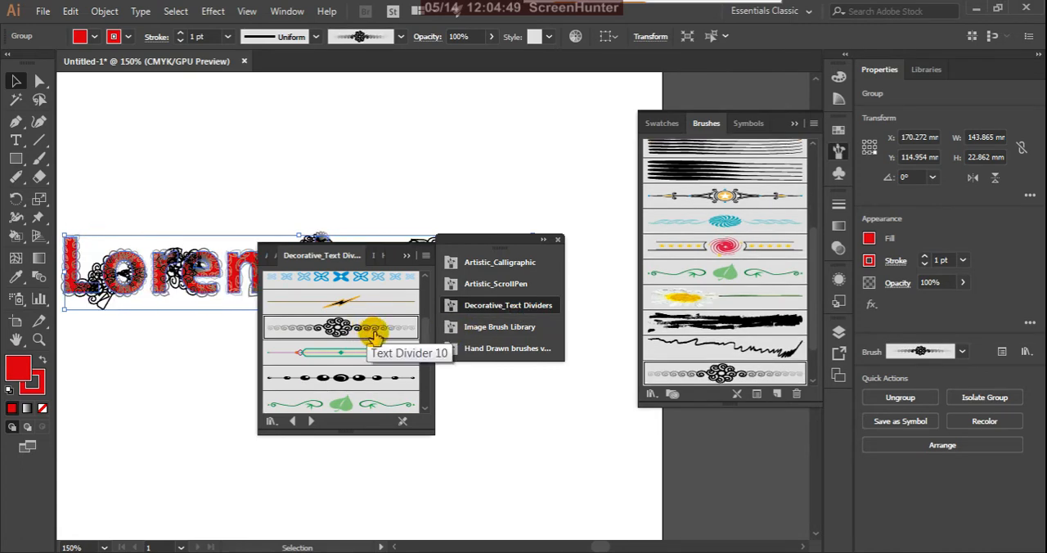
click(487, 329)
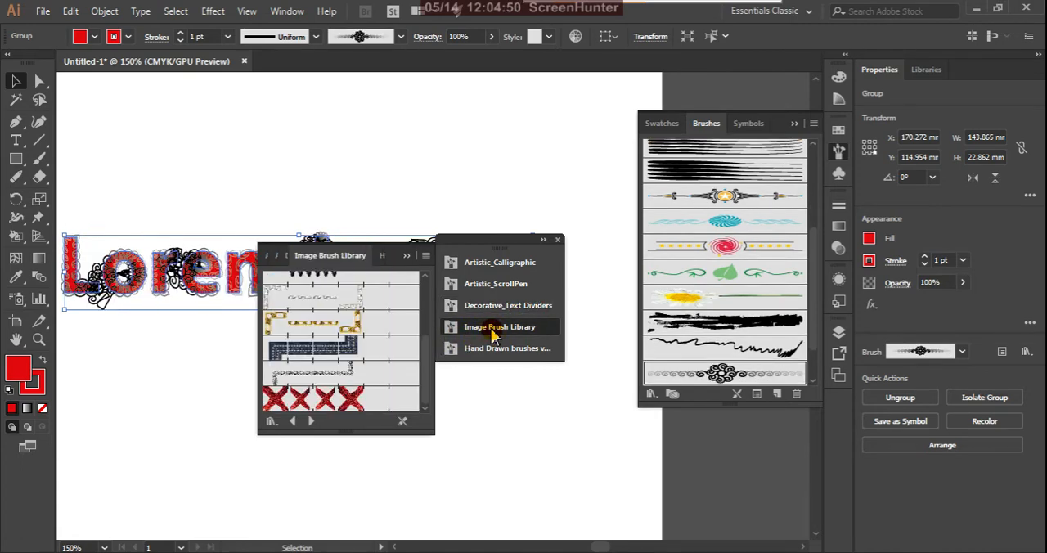
click(358, 325)
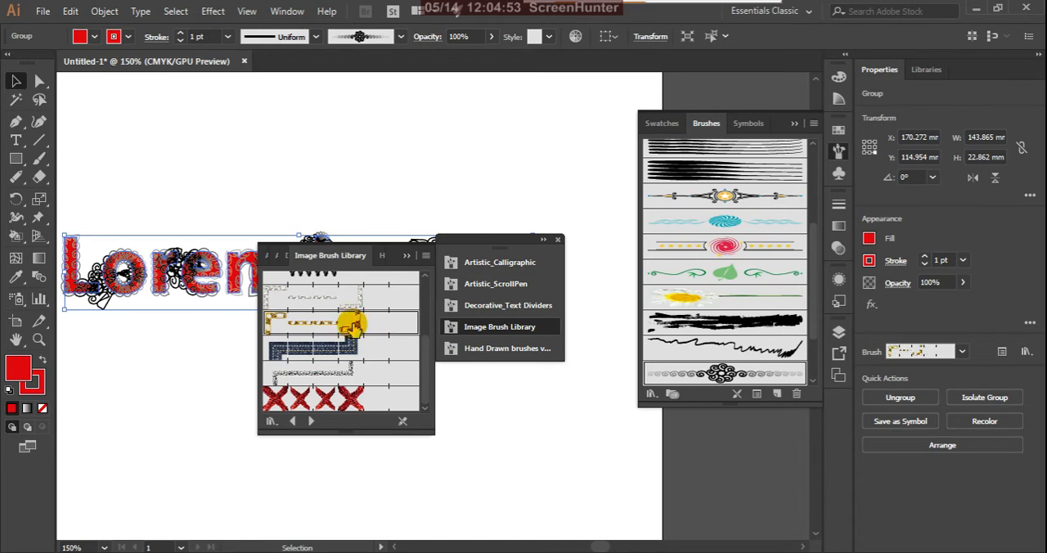
click(506, 350)
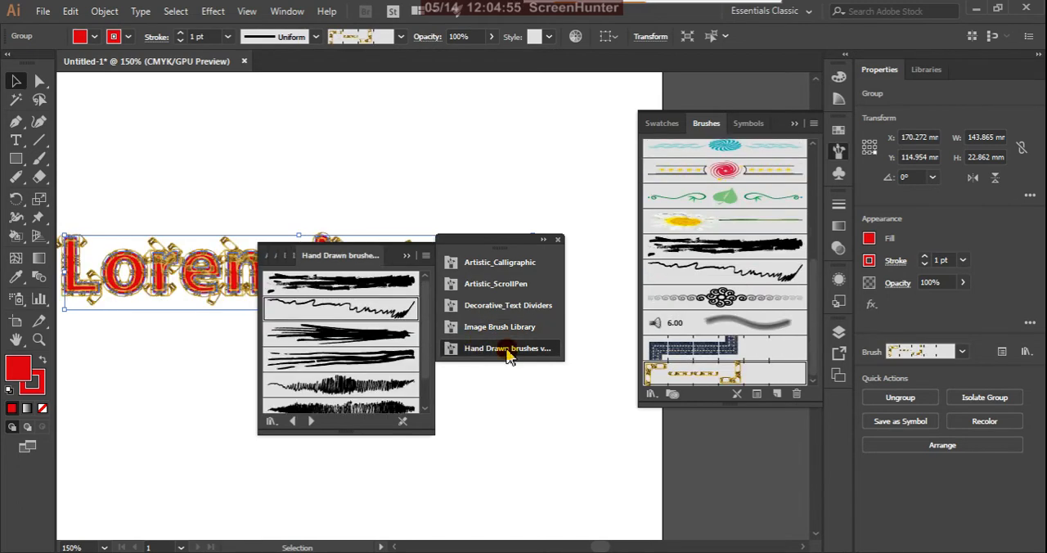
click(410, 255)
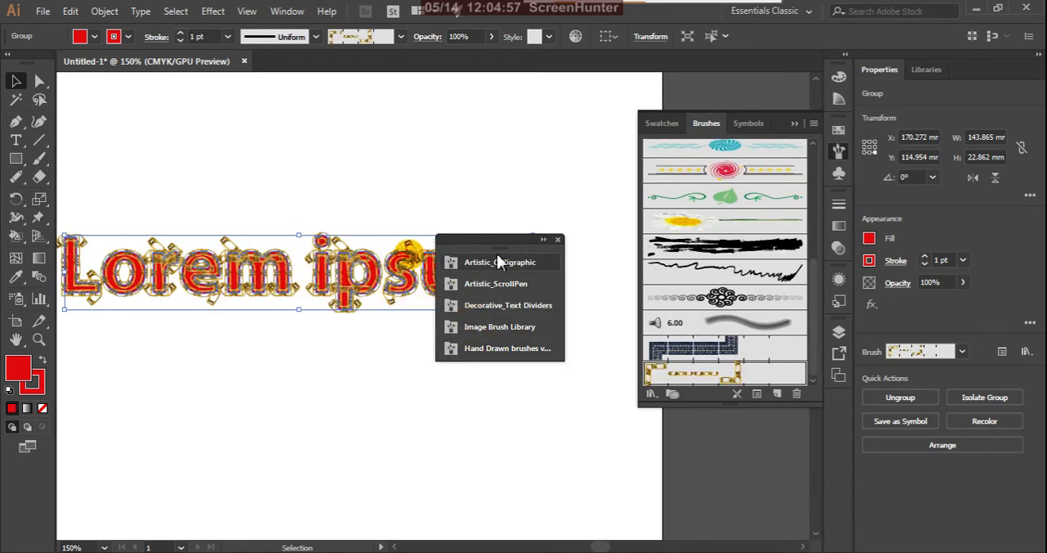
click(557, 243)
Step: Load the Borders_Decorative brush library, enlarge its brush list and move the collapsed library group clear of the text
scroll(752, 325, down, 1)
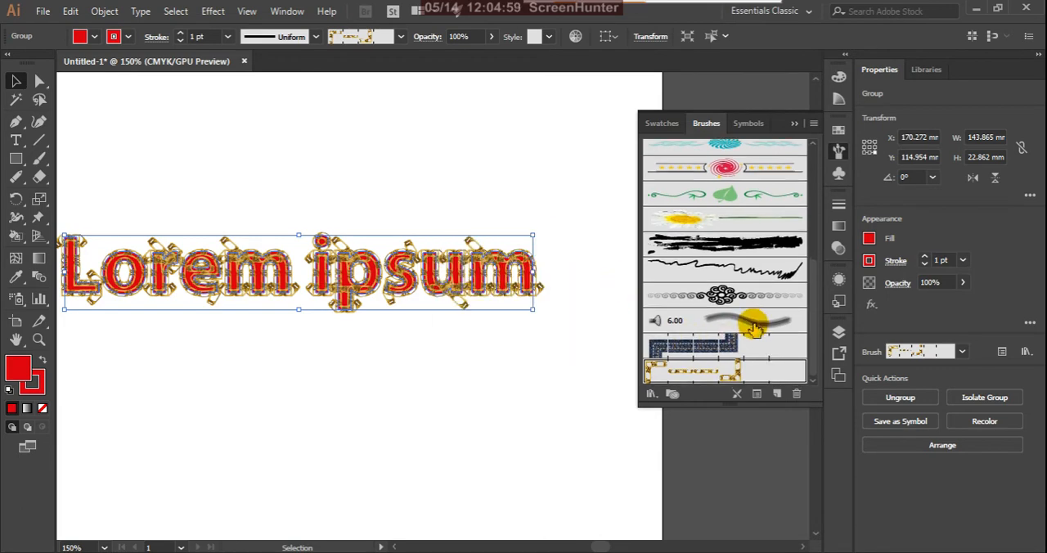
scroll(703, 327, up, 3)
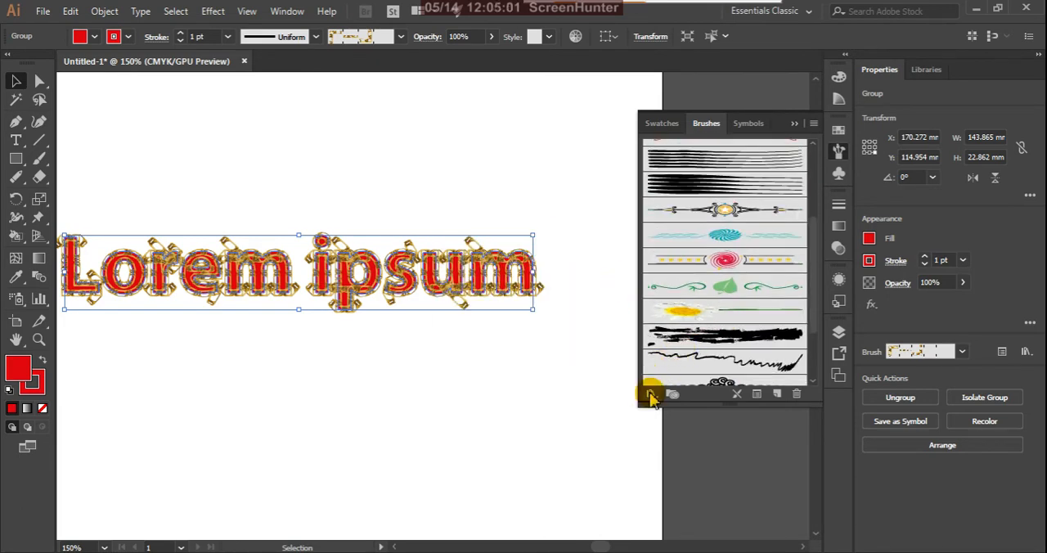
click(651, 394)
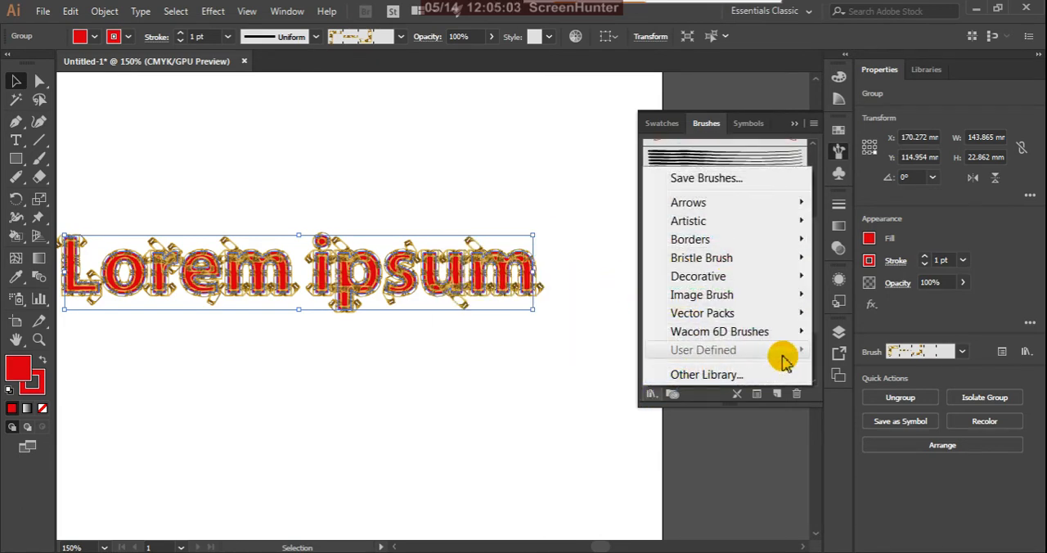
mouse_move(797, 241)
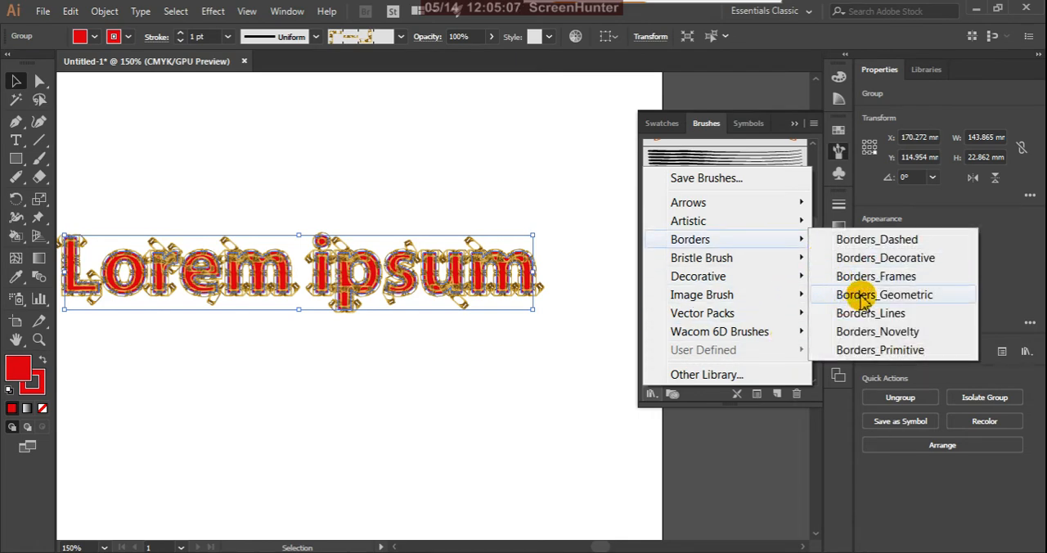
click(893, 260)
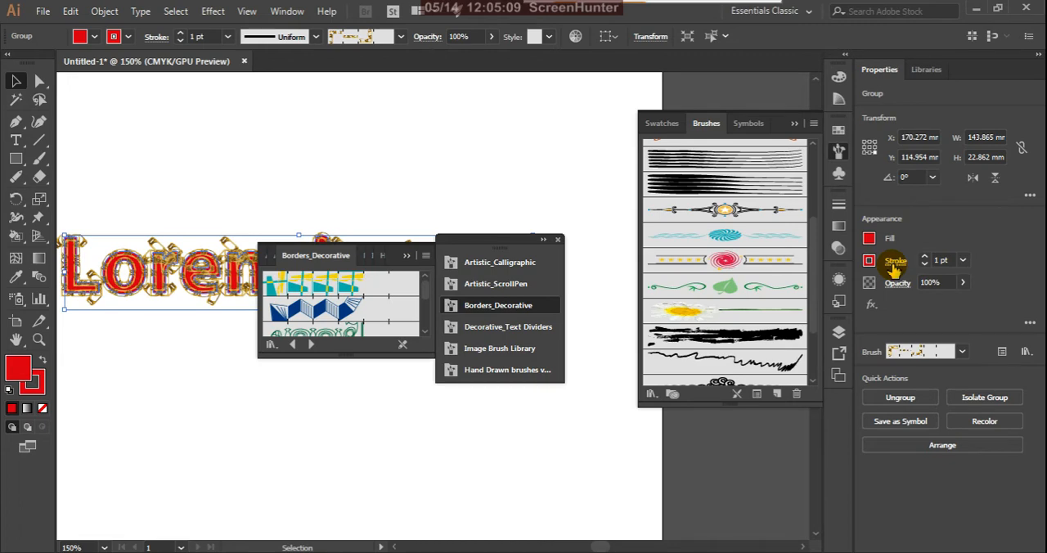
drag(376, 364, 374, 464)
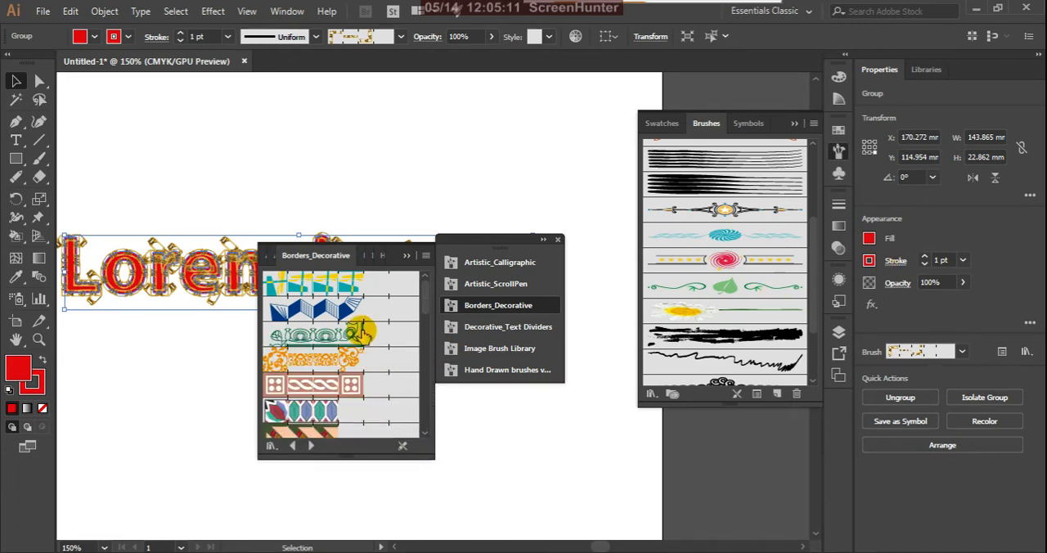
mouse_move(331, 255)
mouse_down()
mouse_move(425, 352)
mouse_move(536, 325)
mouse_move(417, 282)
mouse_up()
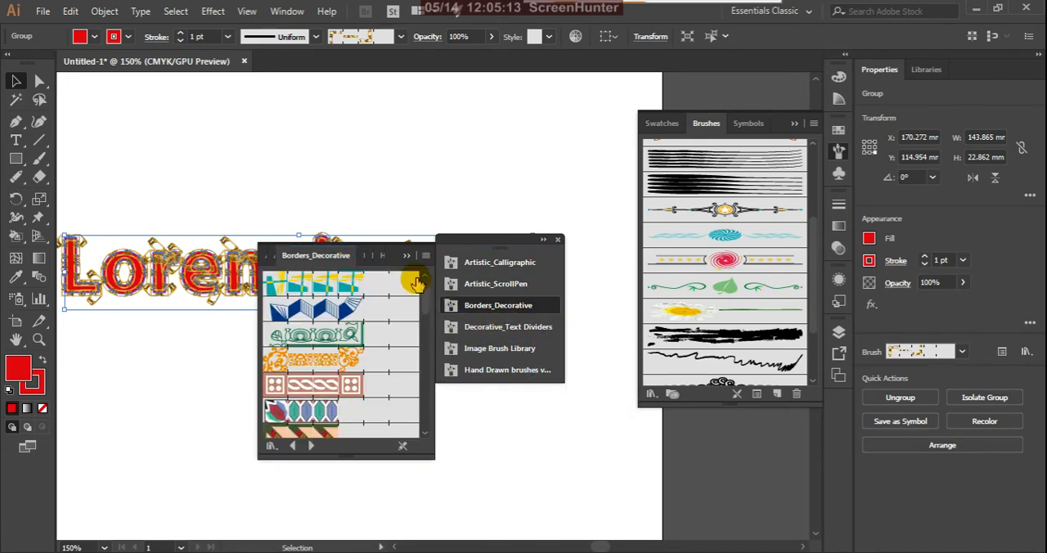
click(408, 257)
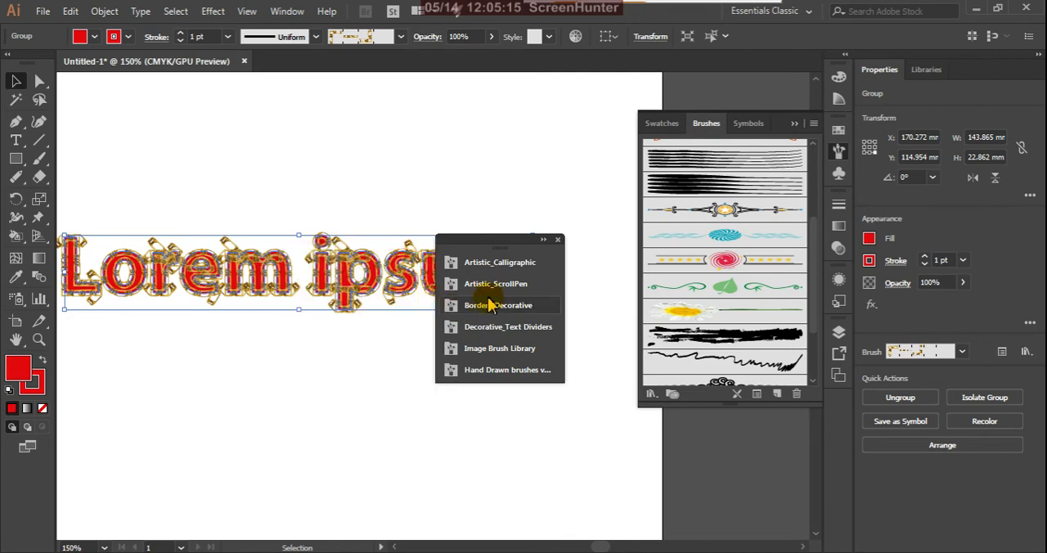
drag(506, 242, 589, 303)
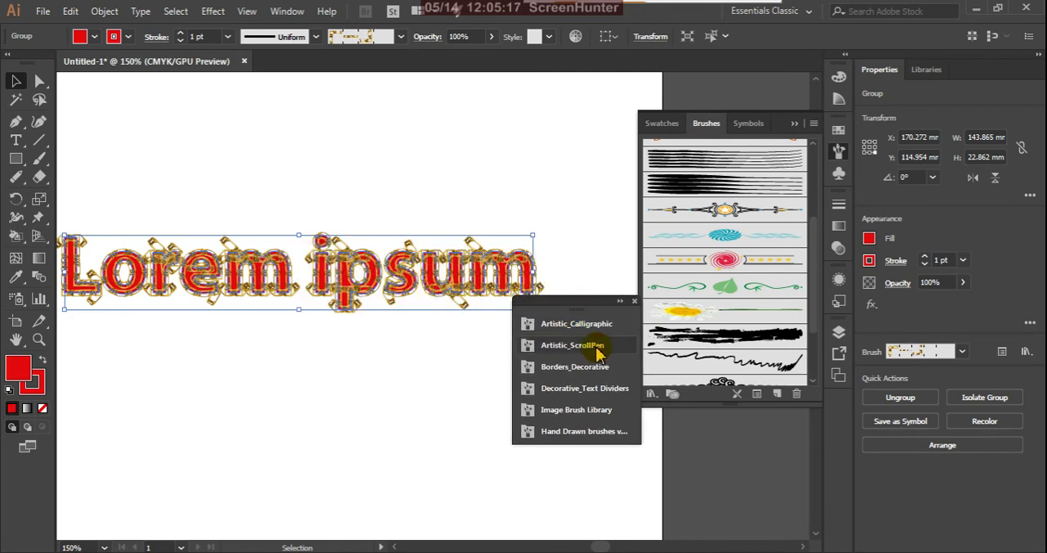
Step: Try the Celtic brush and the orange ornamental brush from Borders_Decorative on the "Lorem ipsum" outlines
click(607, 431)
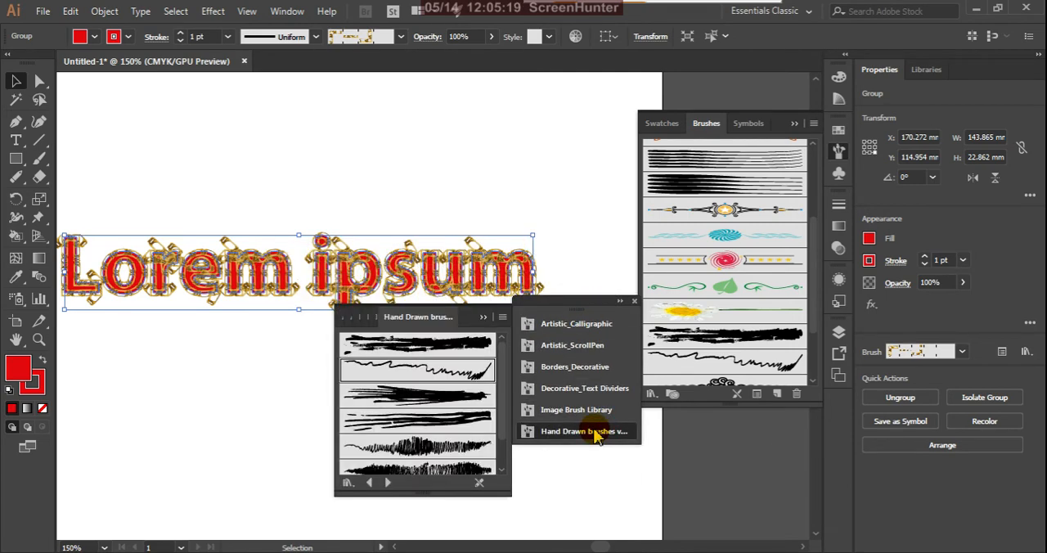
click(595, 434)
scroll(597, 363, up, 3)
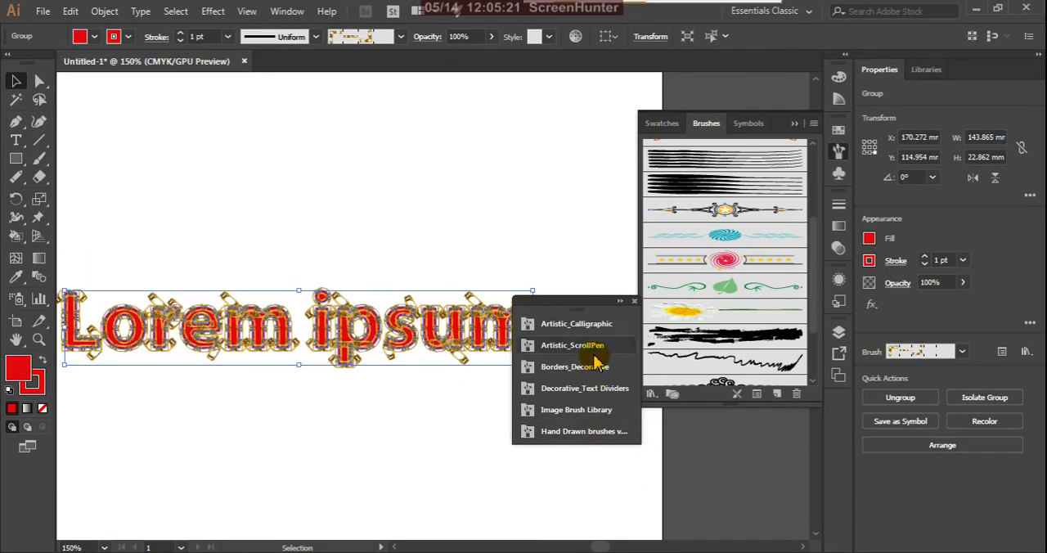
scroll(598, 364, down, 6)
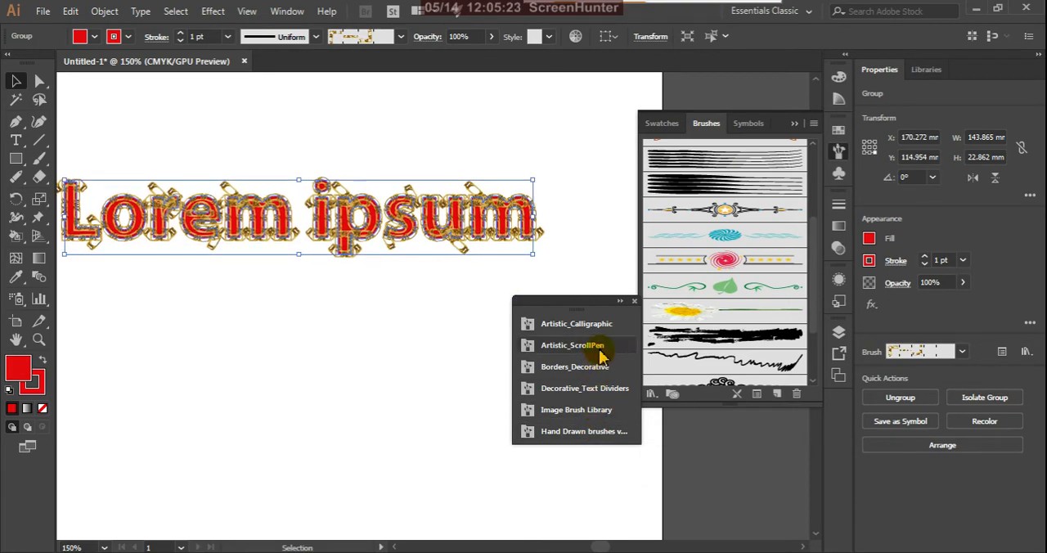
click(604, 367)
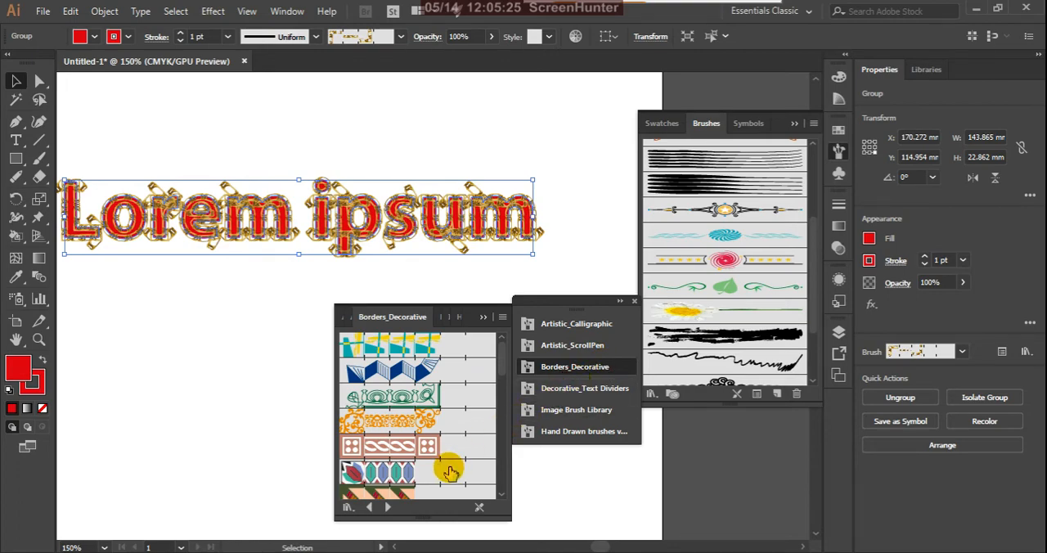
scroll(436, 467, down, 3)
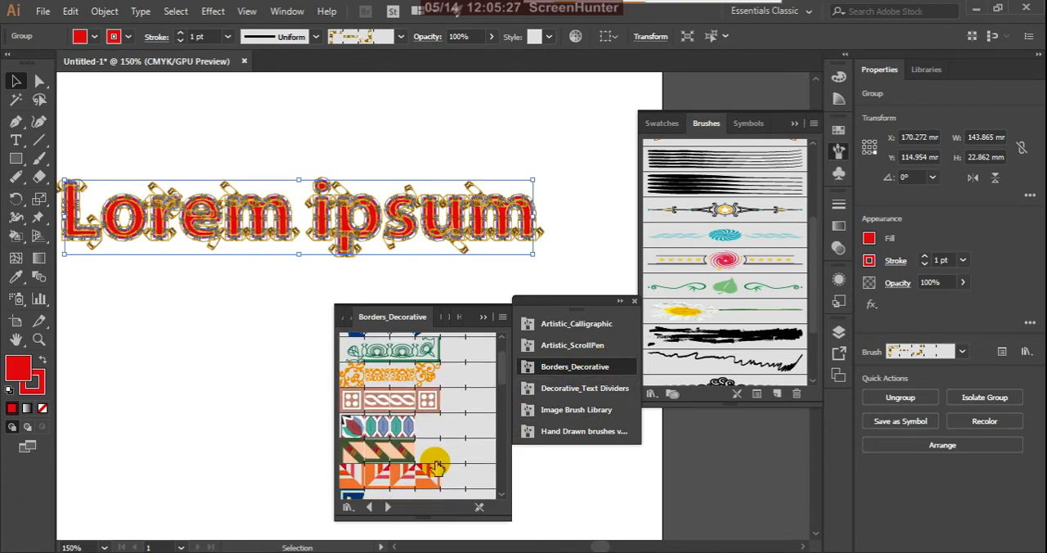
click(428, 401)
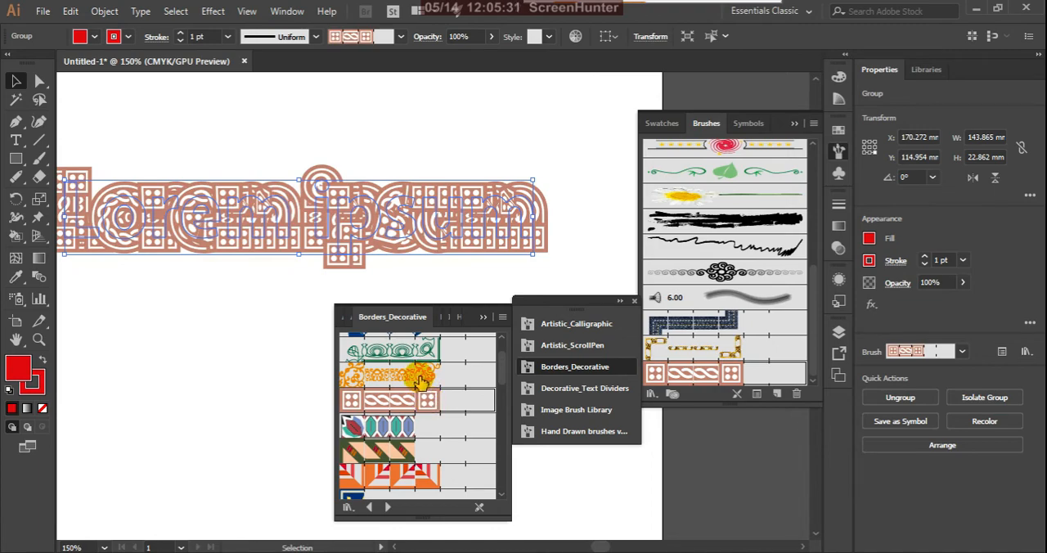
click(418, 382)
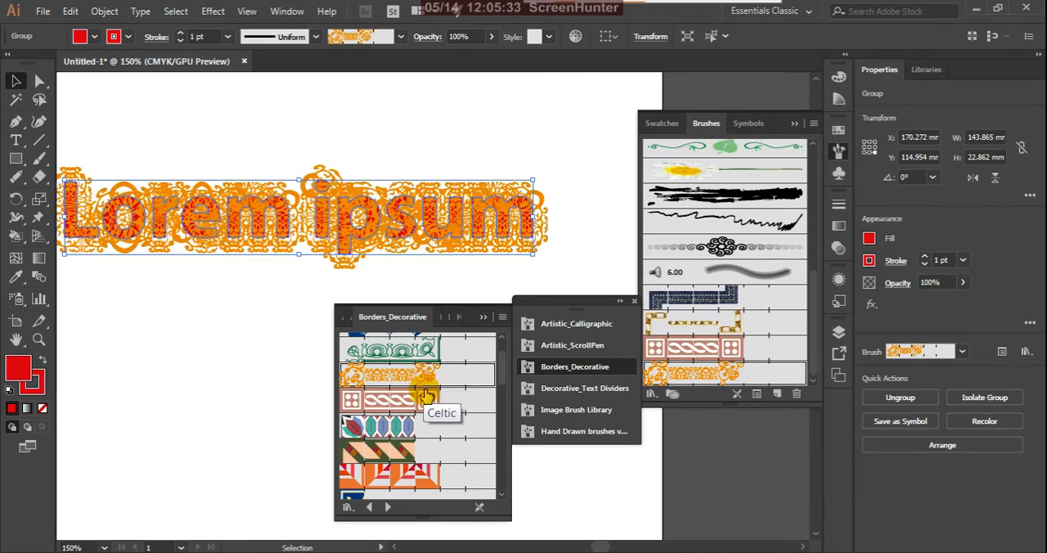
Step: Apply the Marjoram brush from the Borders_Decorative library to the outlined "Lorem ipsum" text
scroll(426, 396, up, 2)
scroll(426, 397, down, 5)
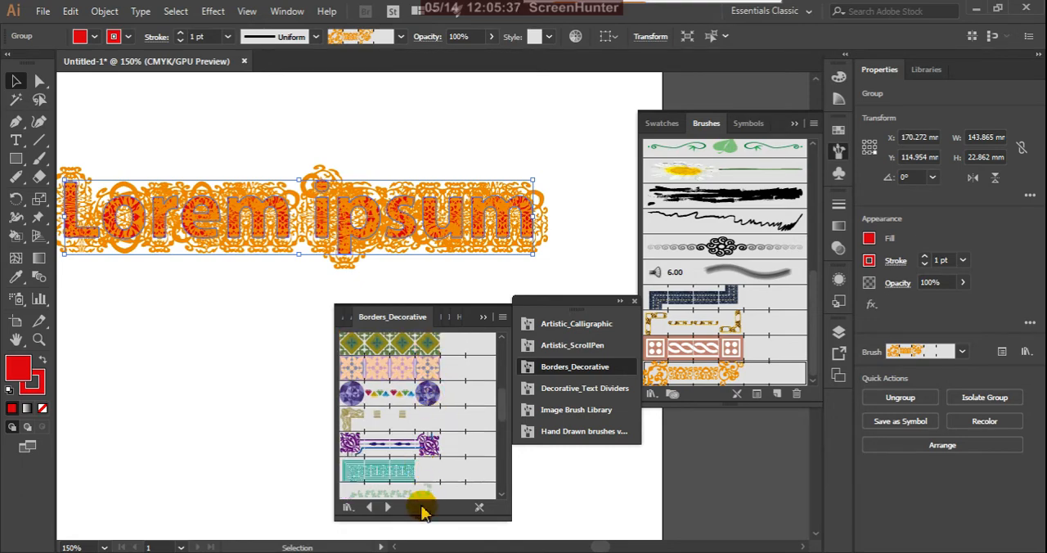
click(424, 494)
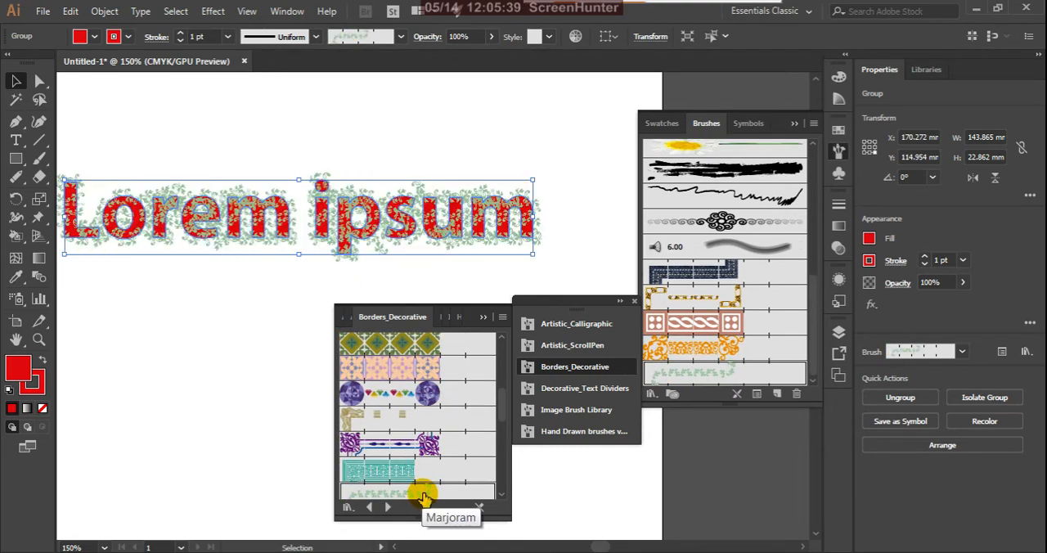
Step: Try the purple gem, black-and-gold thorn, gold filigree and pale beige border brushes from Borders_Decorative on the "Lorem ipsum" outlines
click(396, 400)
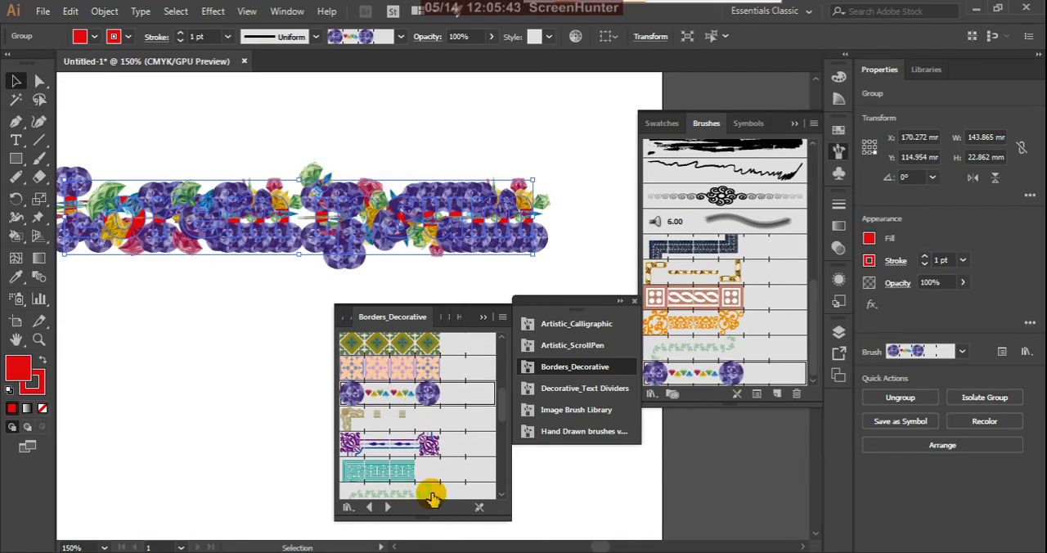
scroll(432, 494, down, 3)
click(402, 446)
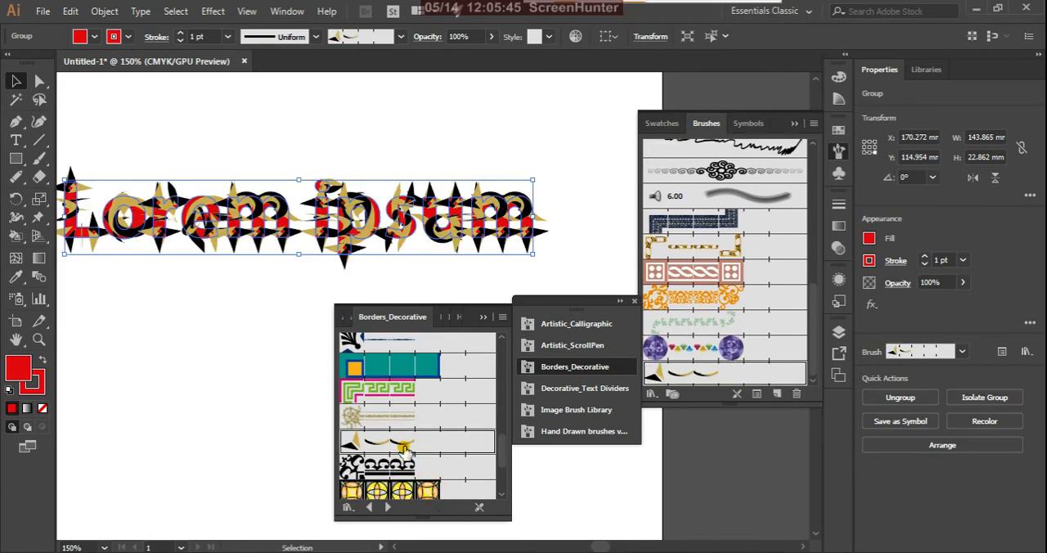
click(399, 418)
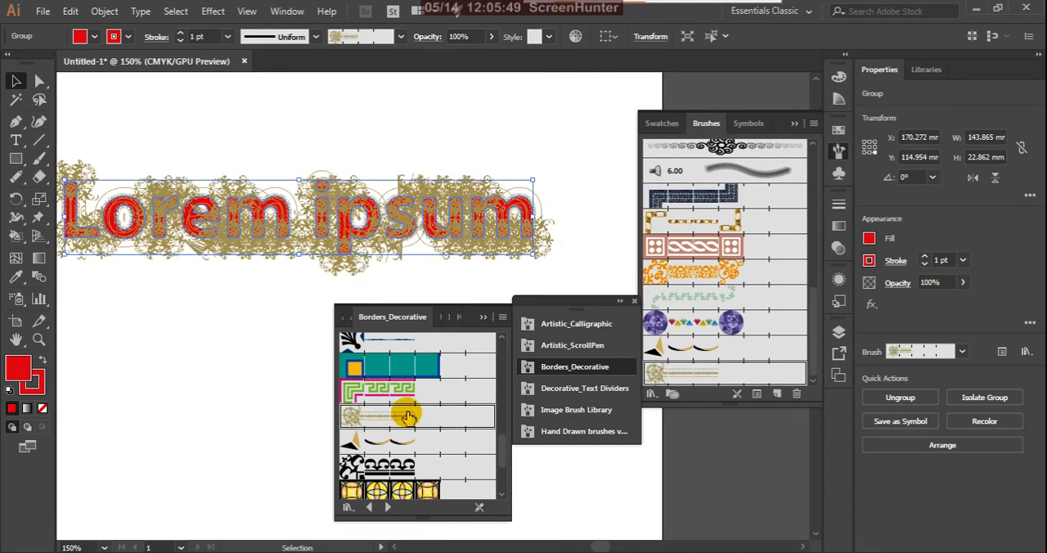
scroll(407, 417, down, 3)
click(408, 487)
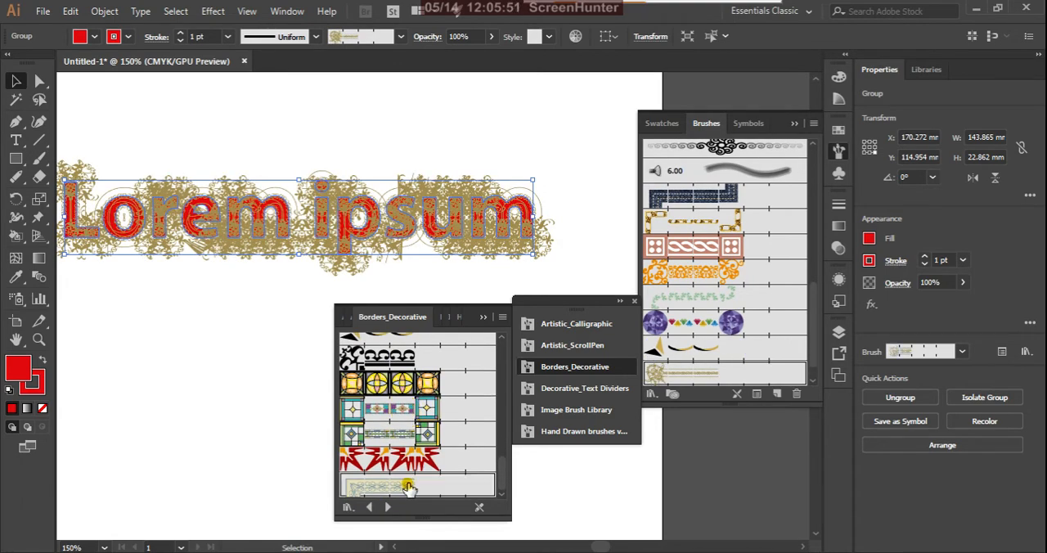
Step: Reapply the pale green Marjoram brush to the "Lorem ipsum" outlines
scroll(422, 439, down, 4)
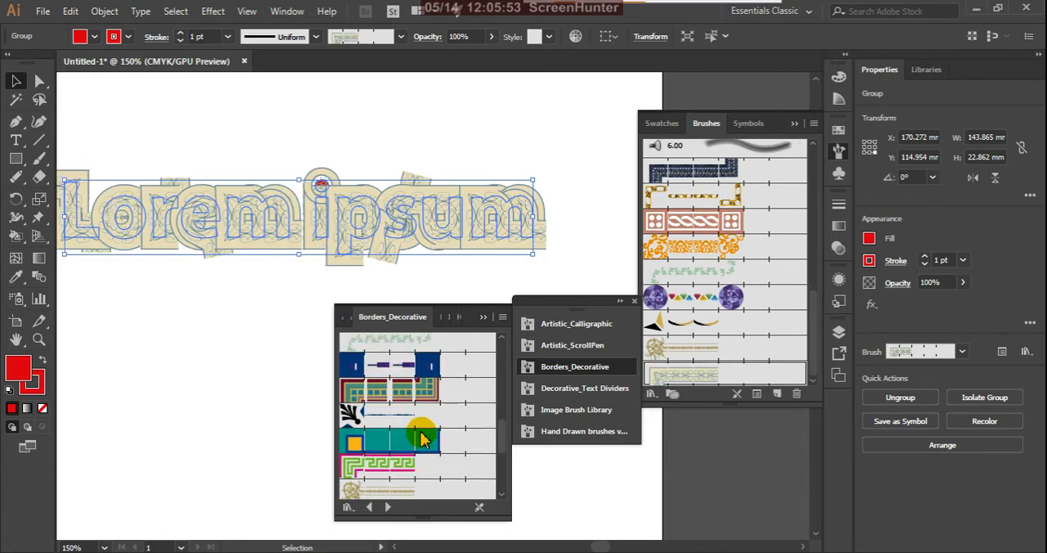
scroll(422, 439, up, 2)
click(422, 392)
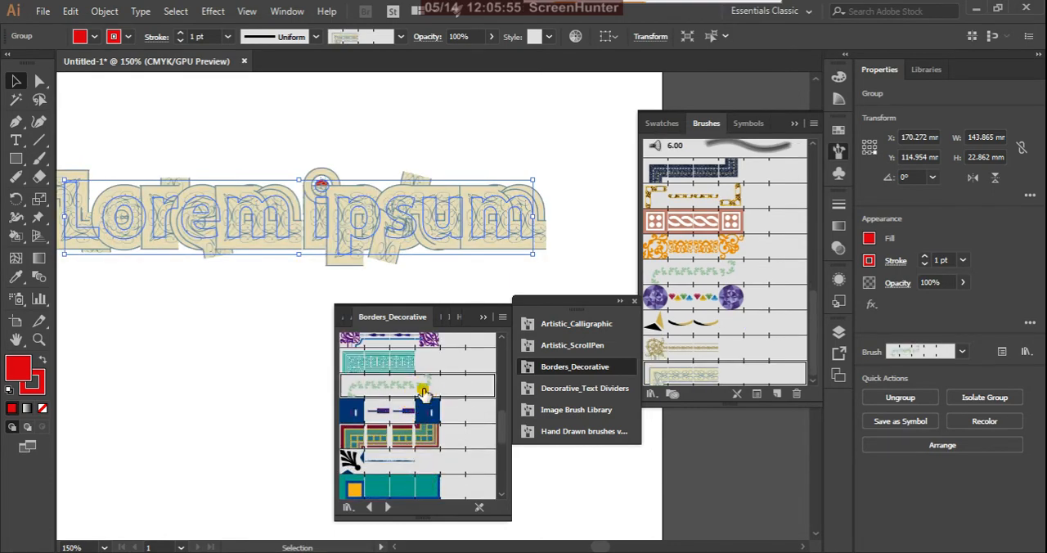
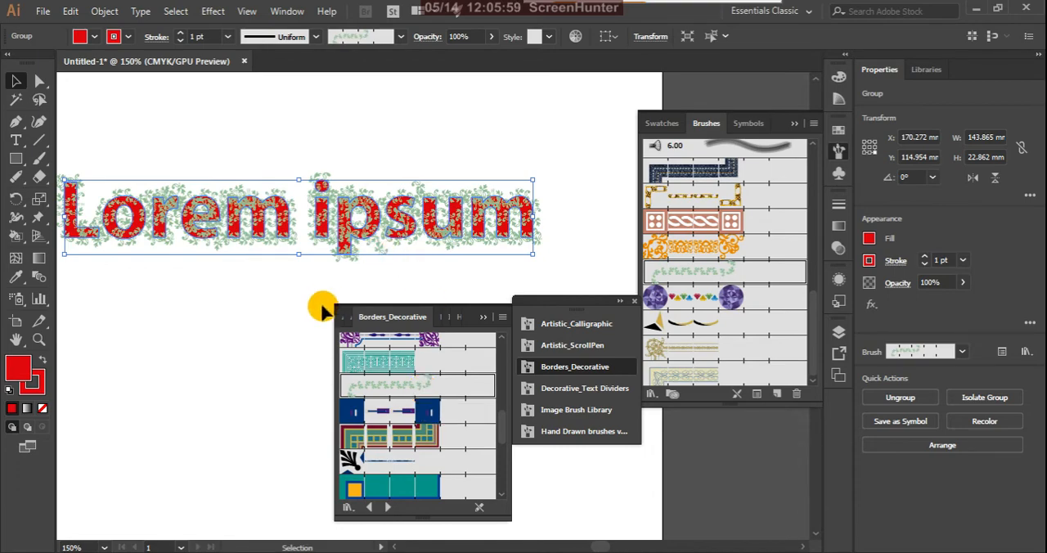
Step: Close the Borders_Decorative library, the remaining brush library group and the Brushes panel, and deselect the text
click(484, 318)
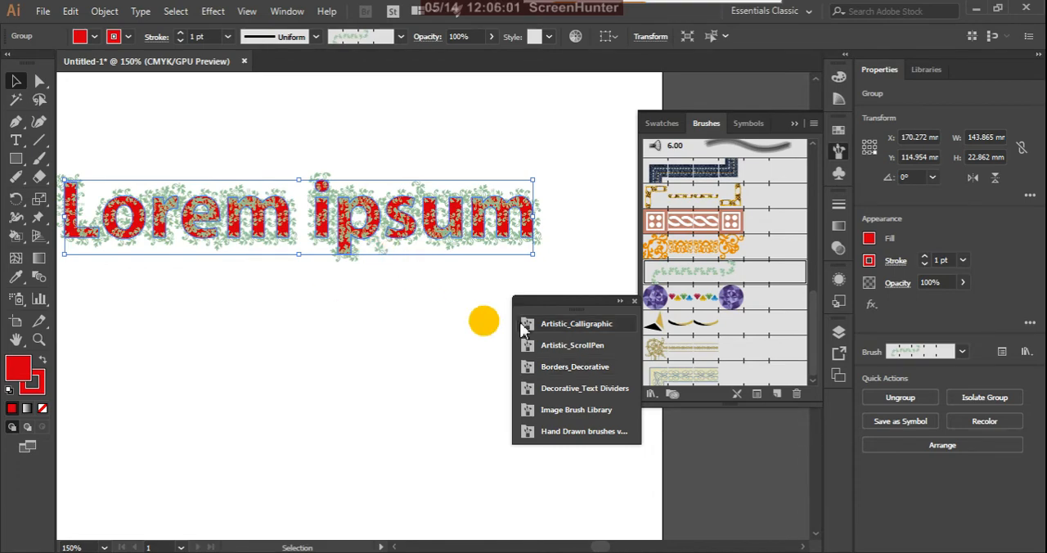
click(632, 302)
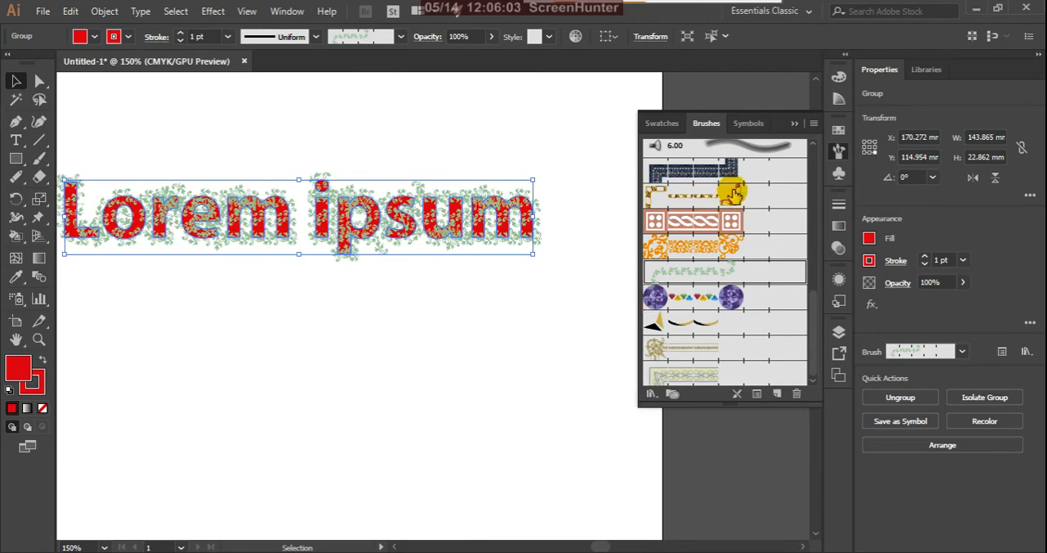
click(792, 119)
click(597, 323)
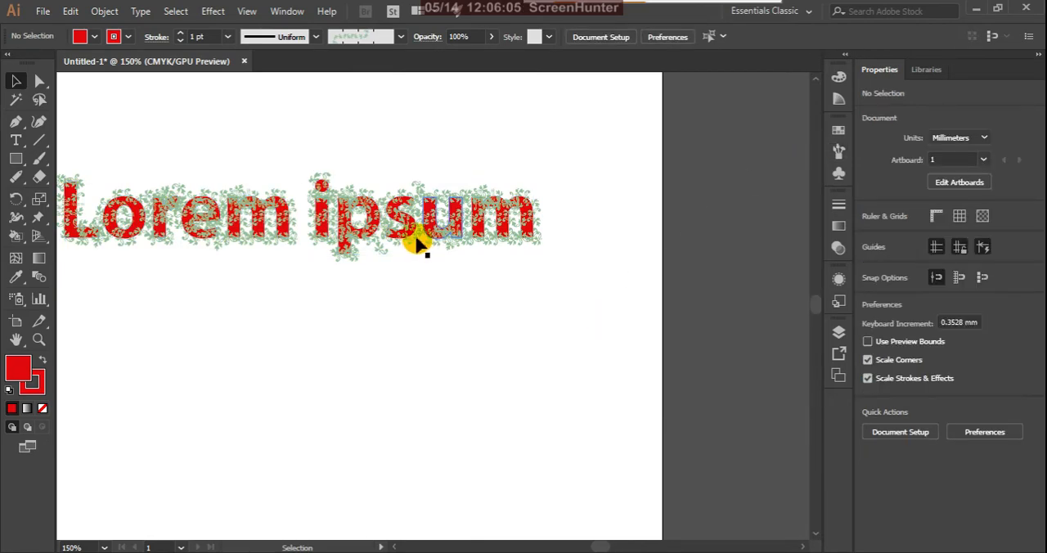
Step: Move the "Lorem ipsum" outlines down towards the middle of the artboard
drag(409, 237, 427, 370)
alt+scroll(542, 305, down, 2)
alt+scroll(425, 348, up, 2)
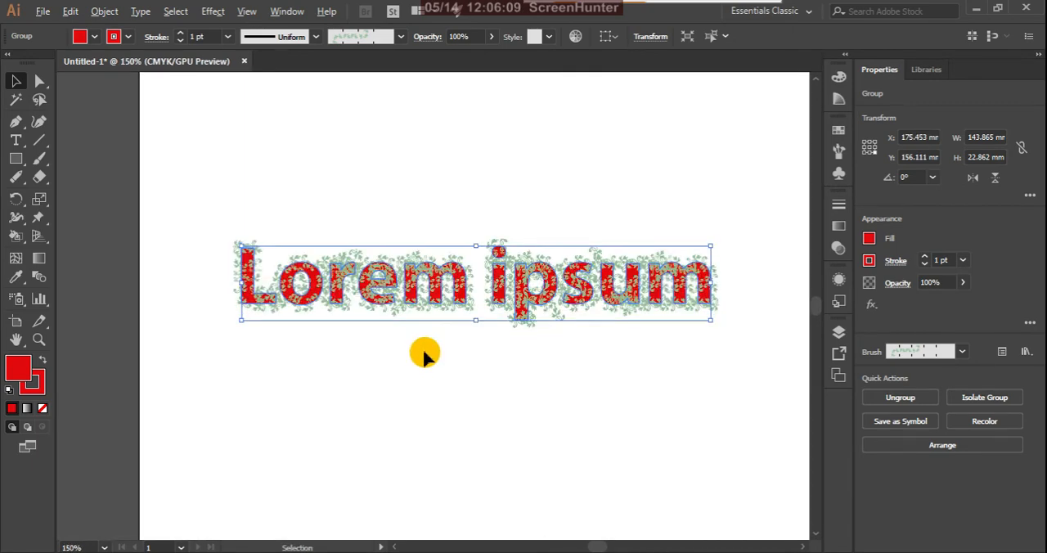
drag(458, 296, 442, 314)
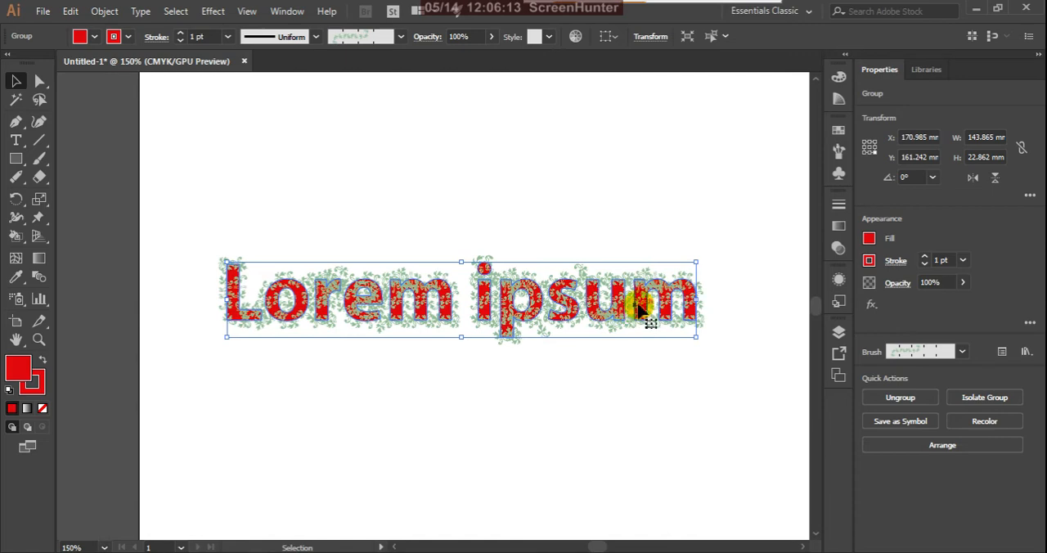
Step: Apply a black Drop Shadow to the text with Multiply mode, 75% opacity, 1 mm X and Y offsets and 0 mm blur
alt+scroll(642, 307, down, 2)
alt+scroll(548, 330, up, 3)
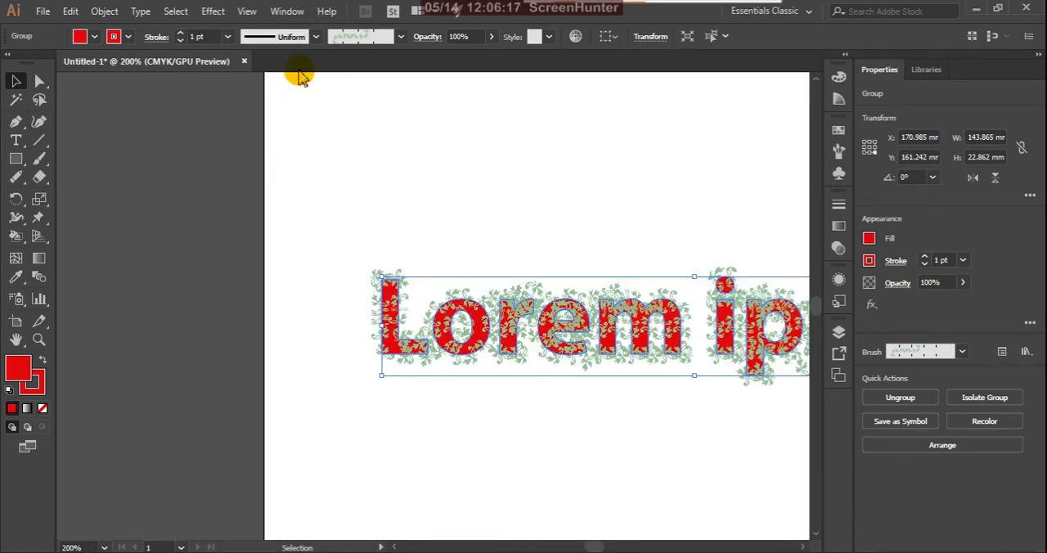
click(214, 13)
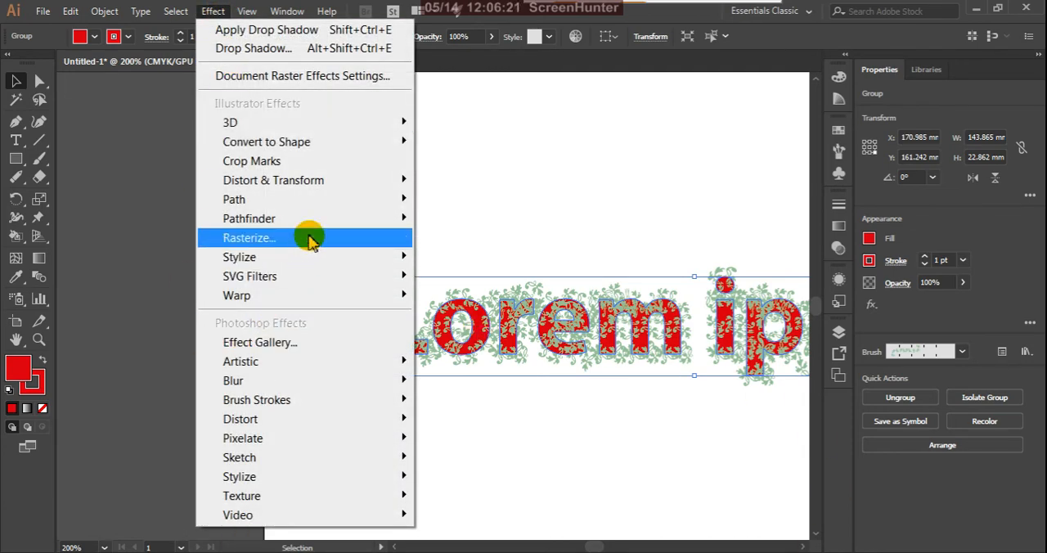
mouse_move(377, 257)
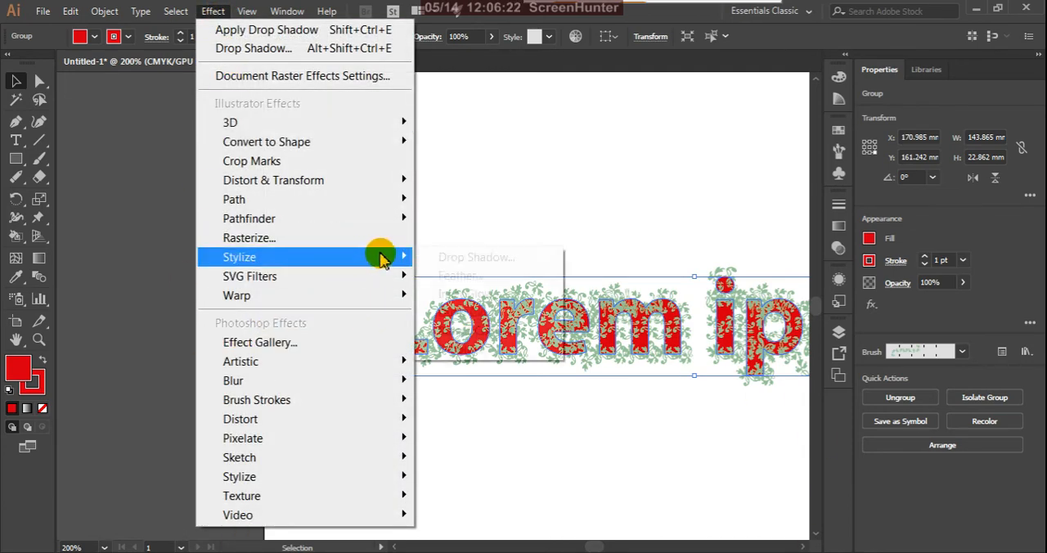
click(447, 260)
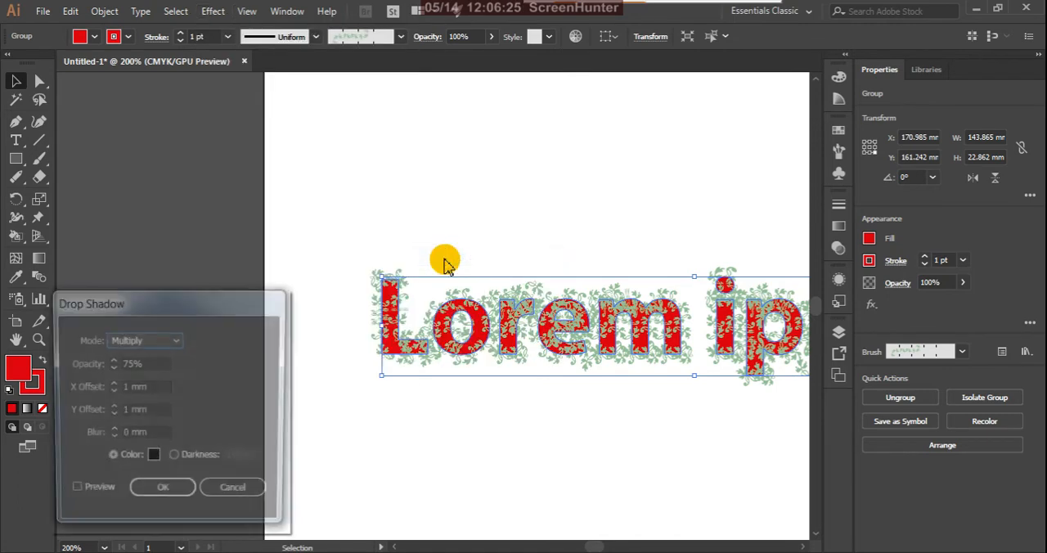
click(72, 496)
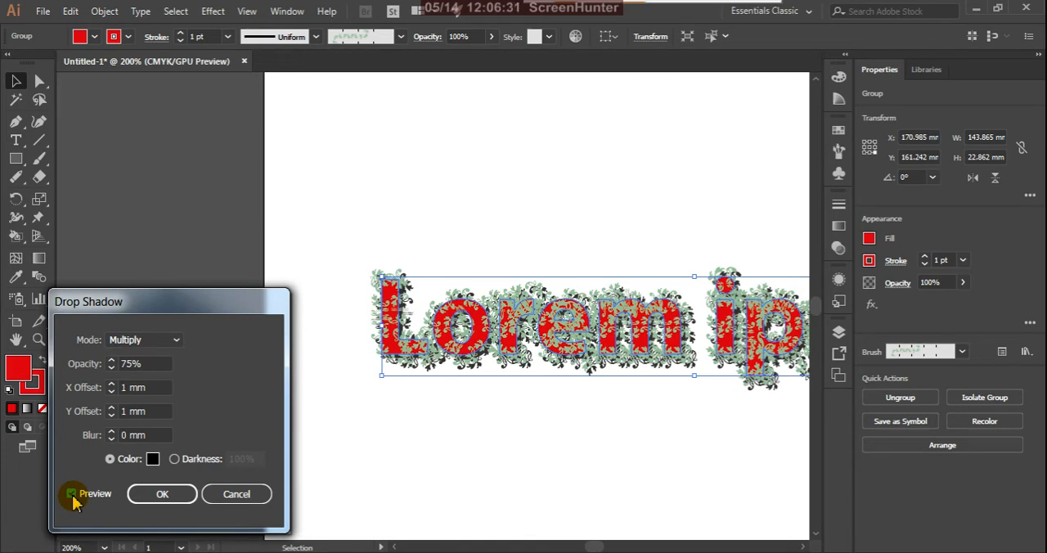
click(185, 499)
click(334, 457)
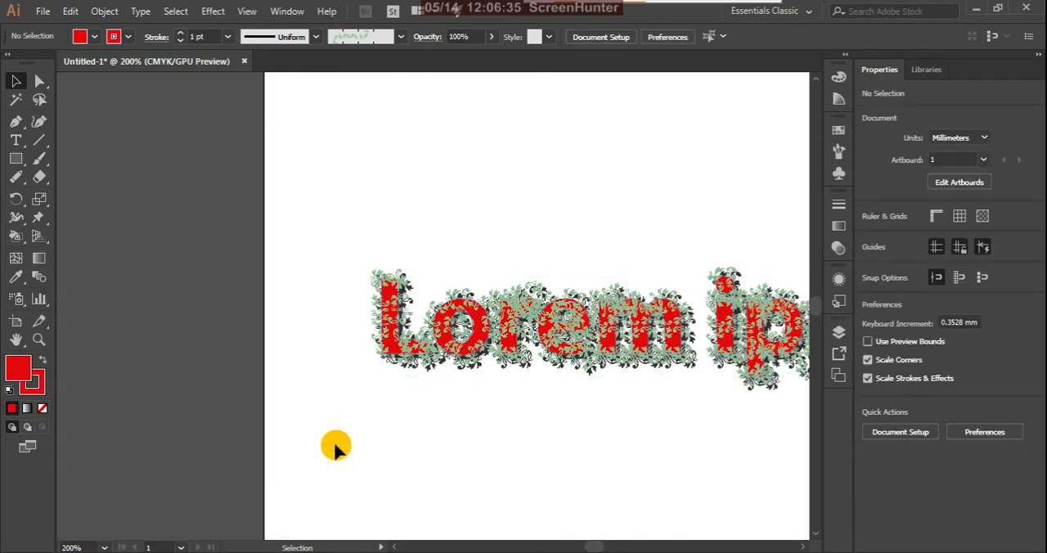
Step: Inspect the shadowed leaf lettering up close and shift the text slightly up and to the left on the artboard
scroll(337, 375, down, 2)
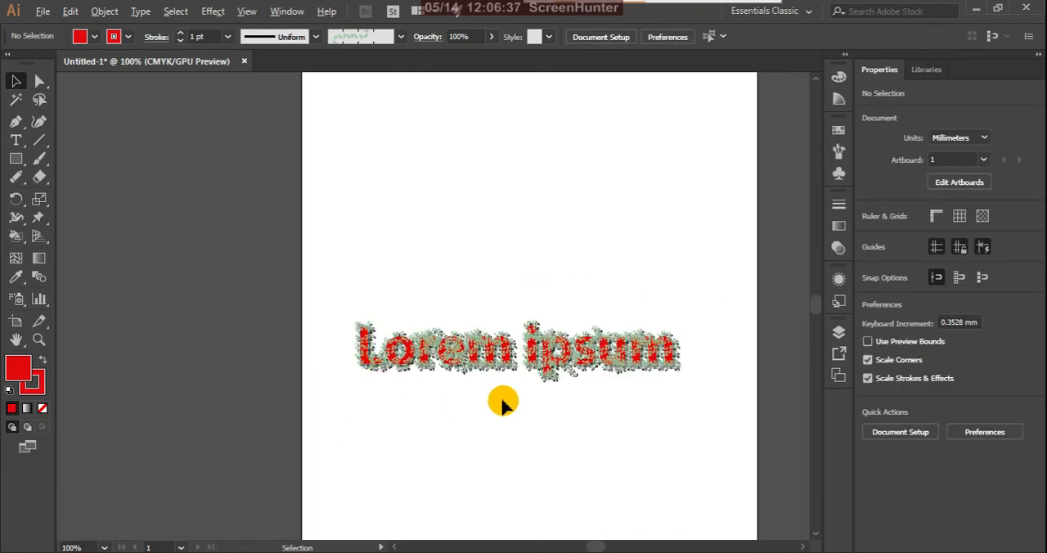
scroll(502, 399, up, 3)
scroll(518, 382, up, 2)
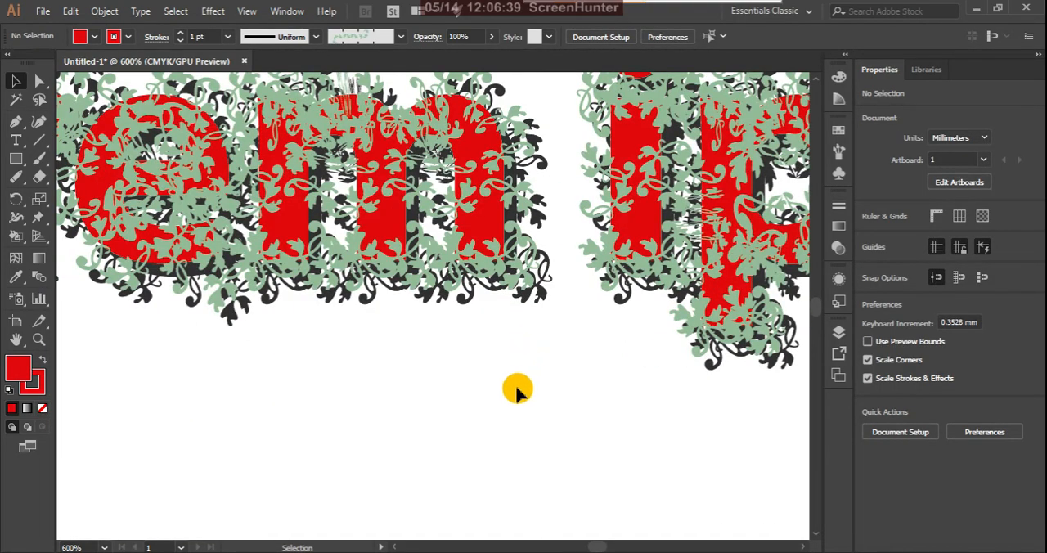
scroll(515, 392, down, 3)
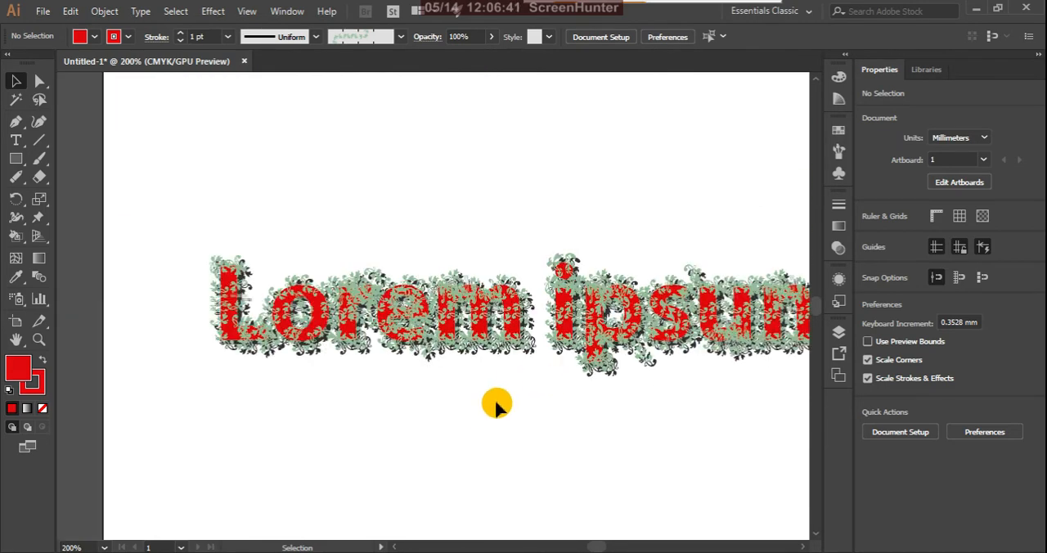
scroll(494, 399, down, 1)
drag(506, 335, 474, 291)
click(450, 400)
scroll(418, 323, down, 2)
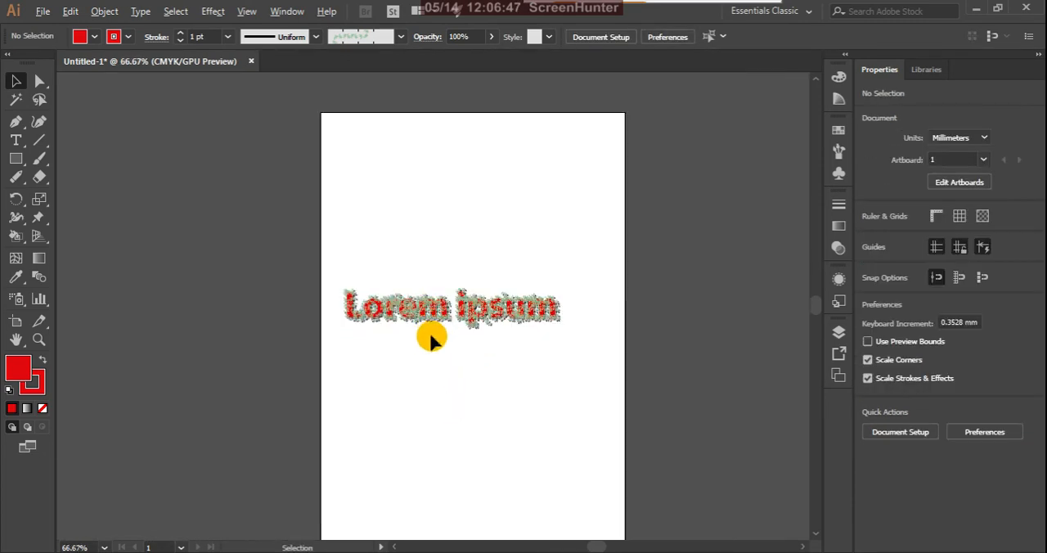
scroll(477, 315, up, 2)
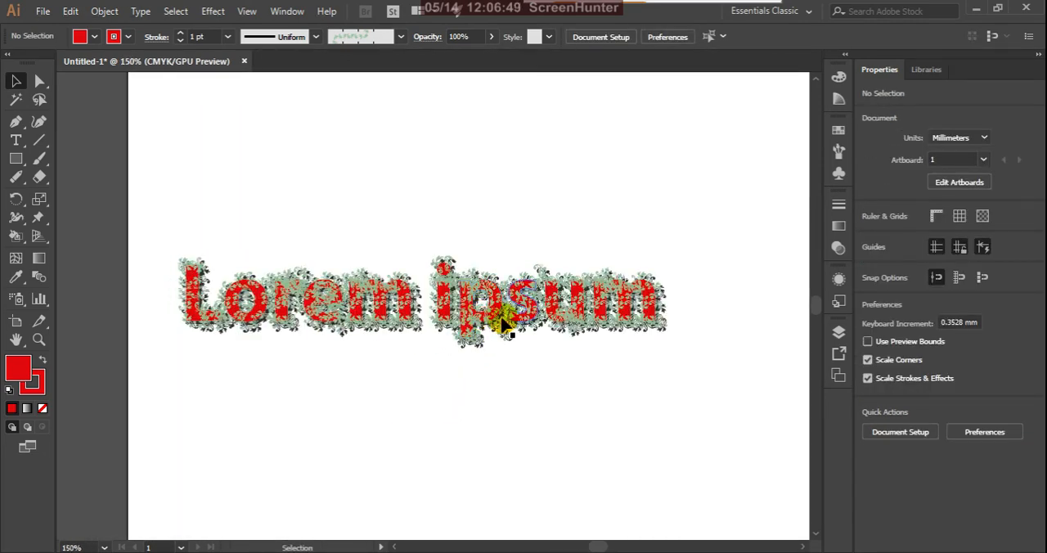
Step: Move the shadowed "Lorem ipsum" text to the upper part of the artboard and deselect it
click(498, 311)
scroll(367, 334, down, 1)
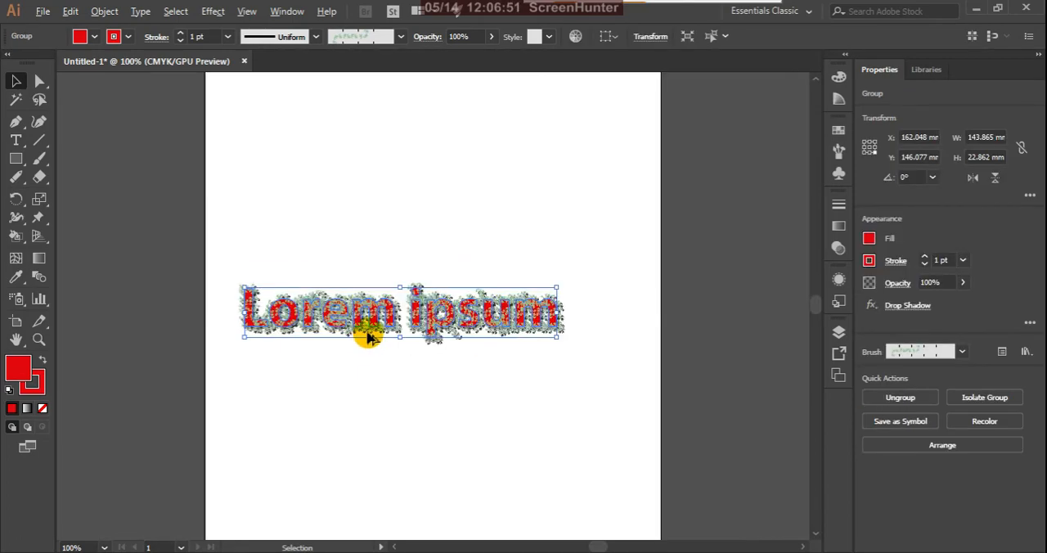
scroll(391, 307, up, 3)
scroll(417, 303, down, 1)
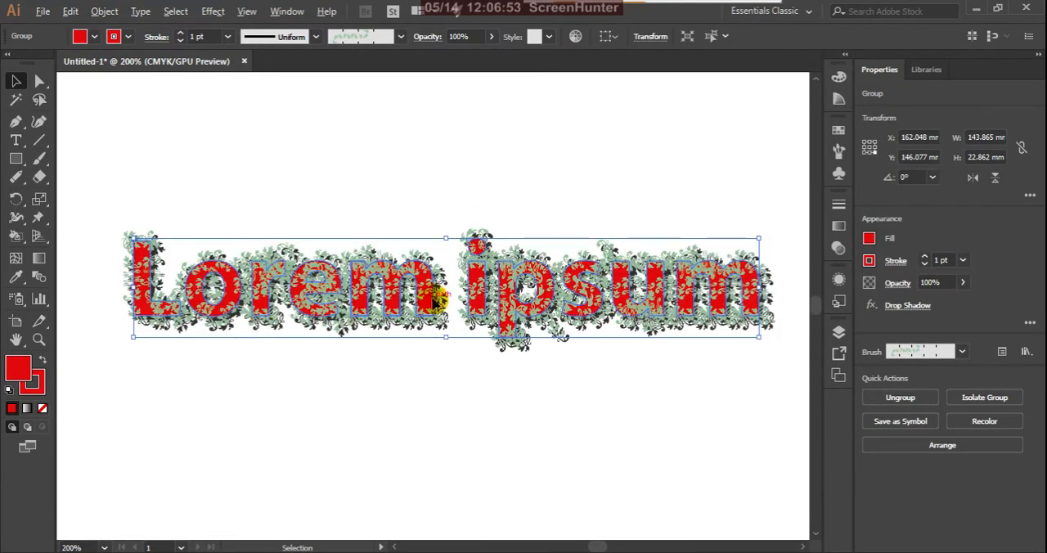
scroll(434, 300, down, 1)
drag(440, 305, 474, 155)
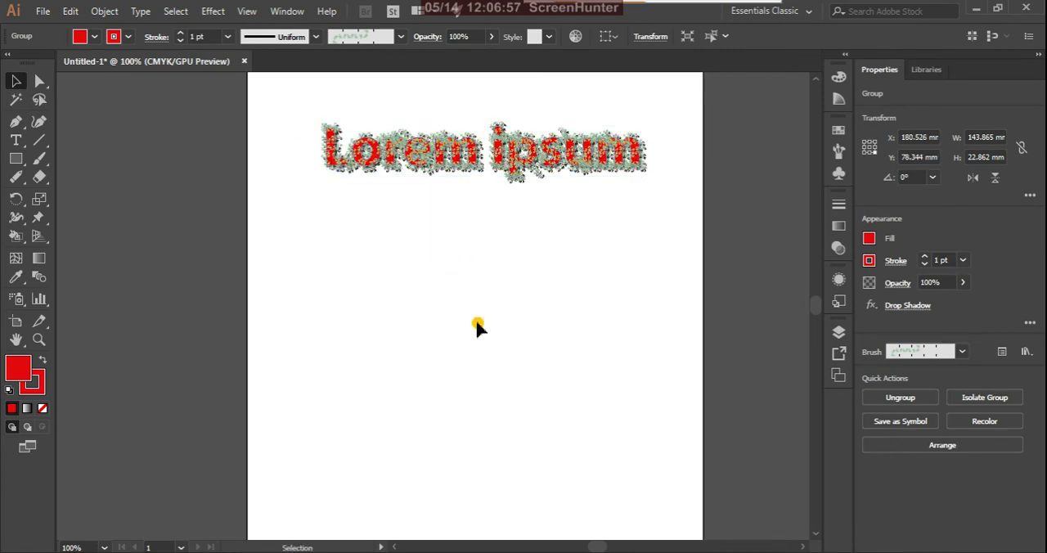
click(478, 324)
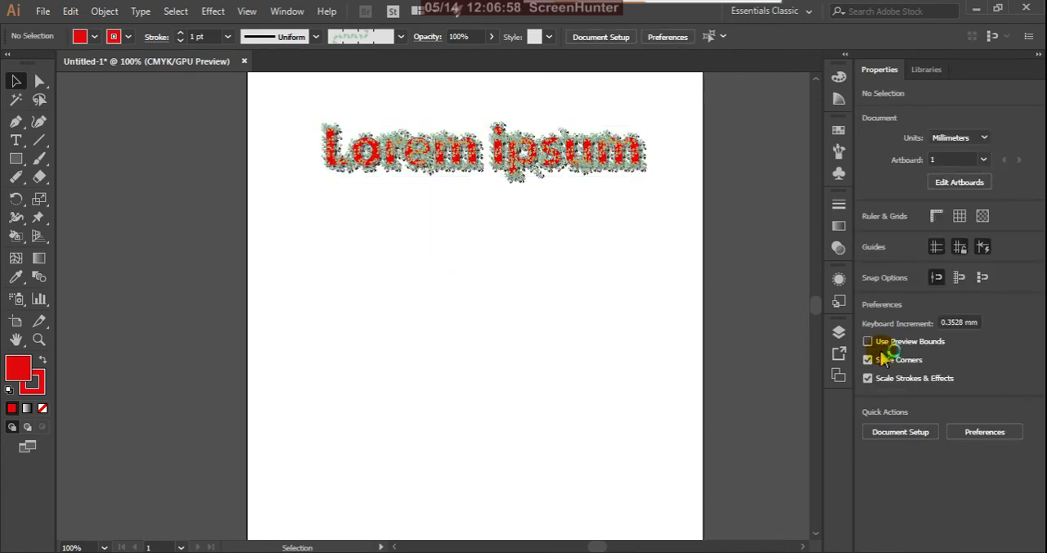
Step: Paint two crossing curved red strokes below the text with the Blob Brush tool
click(47, 164)
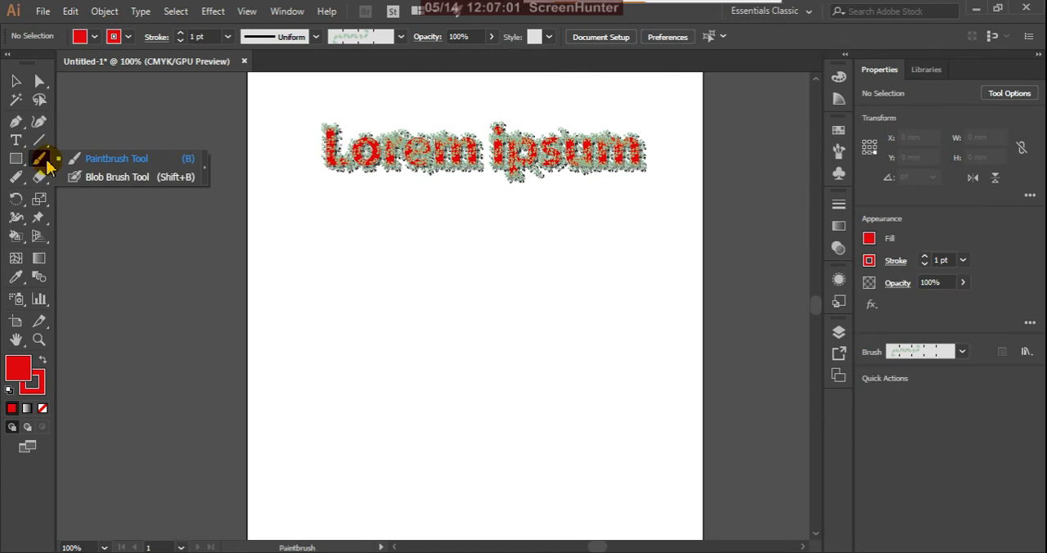
drag(47, 165, 107, 177)
drag(340, 231, 365, 510)
mouse_move(343, 225)
mouse_down()
mouse_move(431, 370)
mouse_move(350, 501)
mouse_move(374, 519)
mouse_up()
Step: Move one red blob stroke away from the other and delete both strokes
click(16, 80)
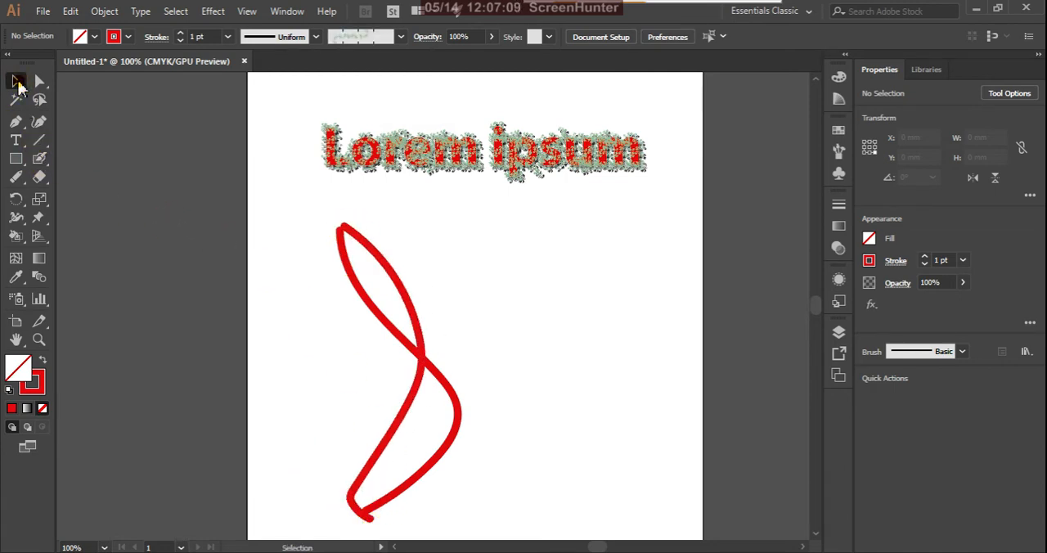
click(374, 308)
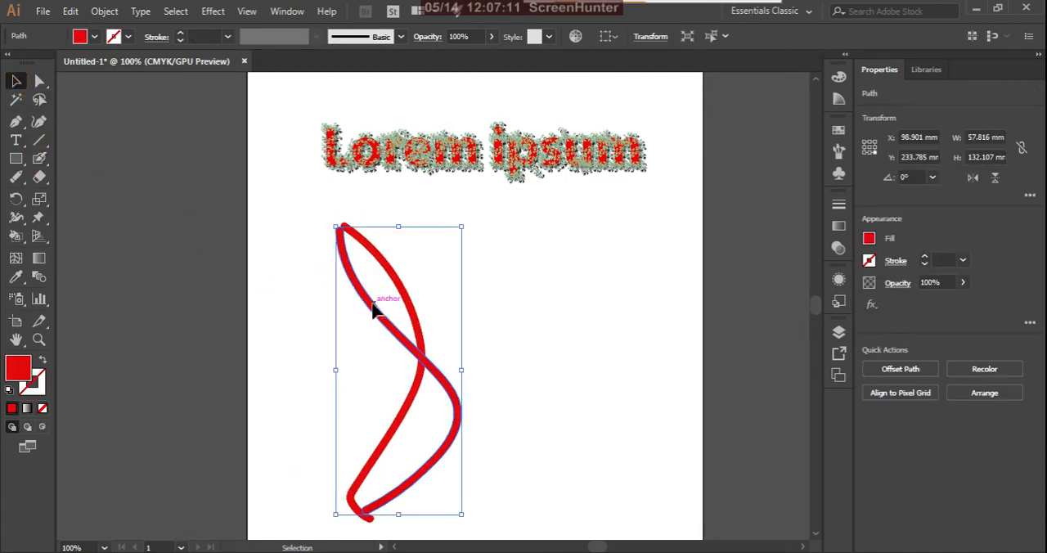
drag(374, 307, 237, 301)
click(414, 312)
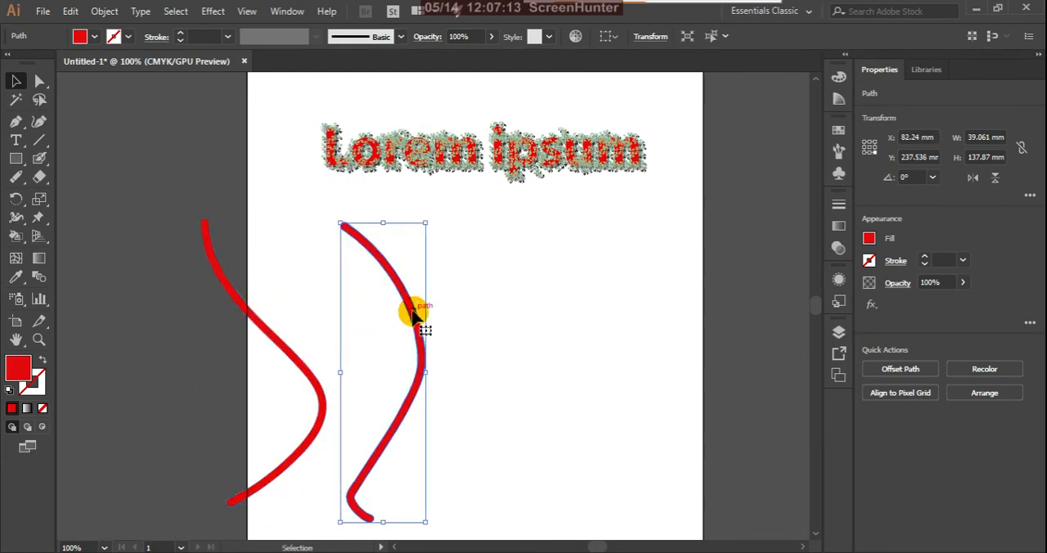
key(Delete)
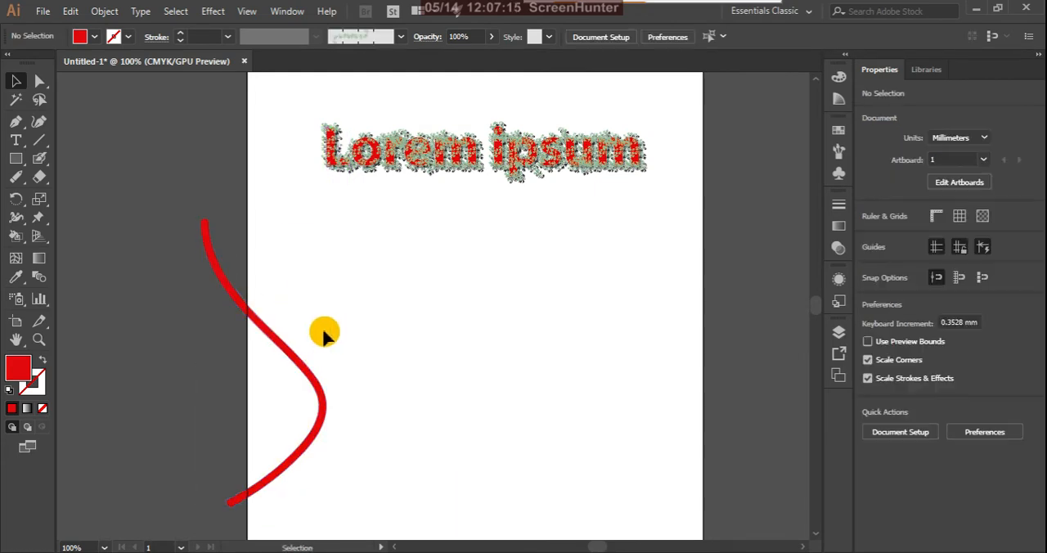
click(283, 353)
key(Delete)
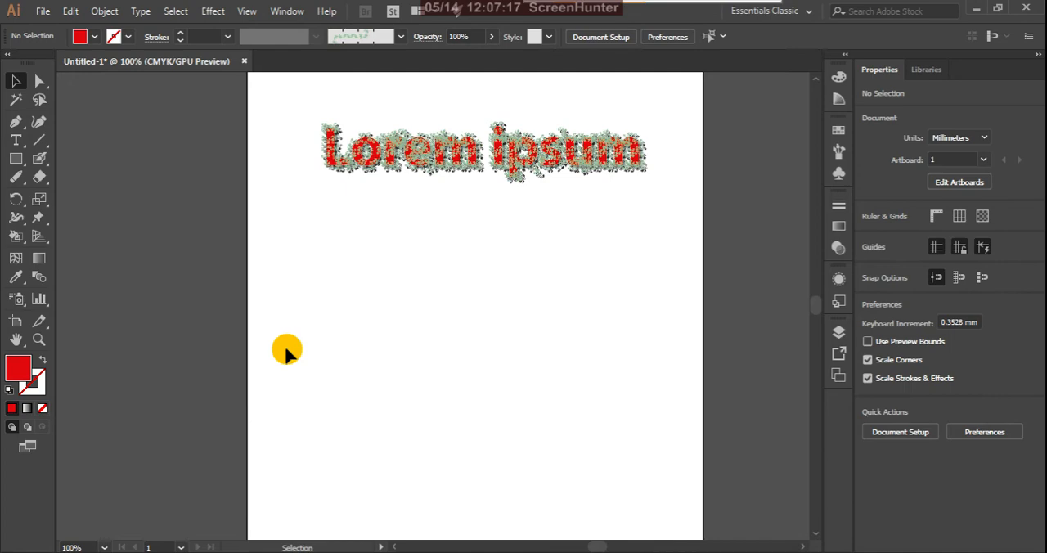
Step: Review the Blob Brush tool options without changing them
click(42, 160)
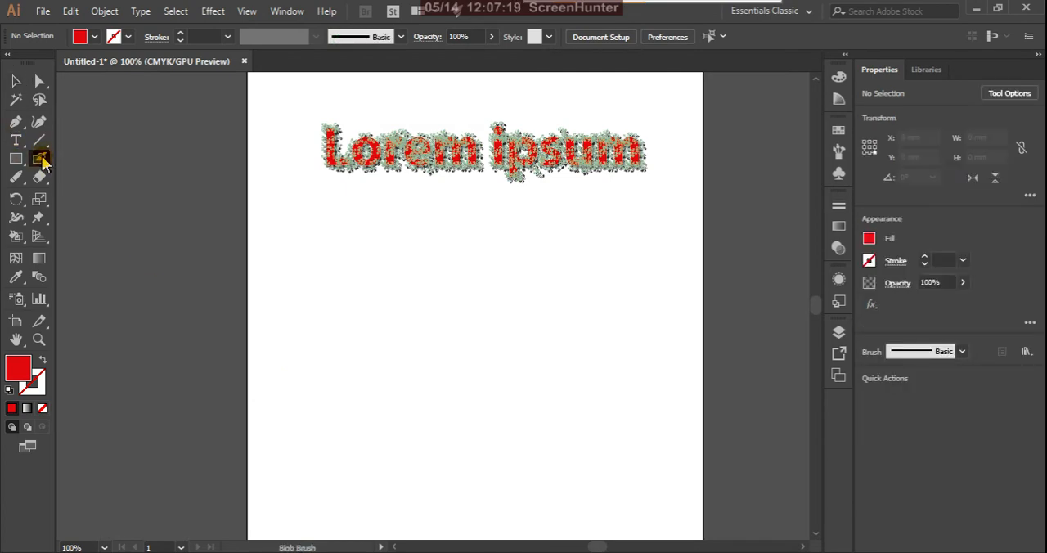
double_click(42, 160)
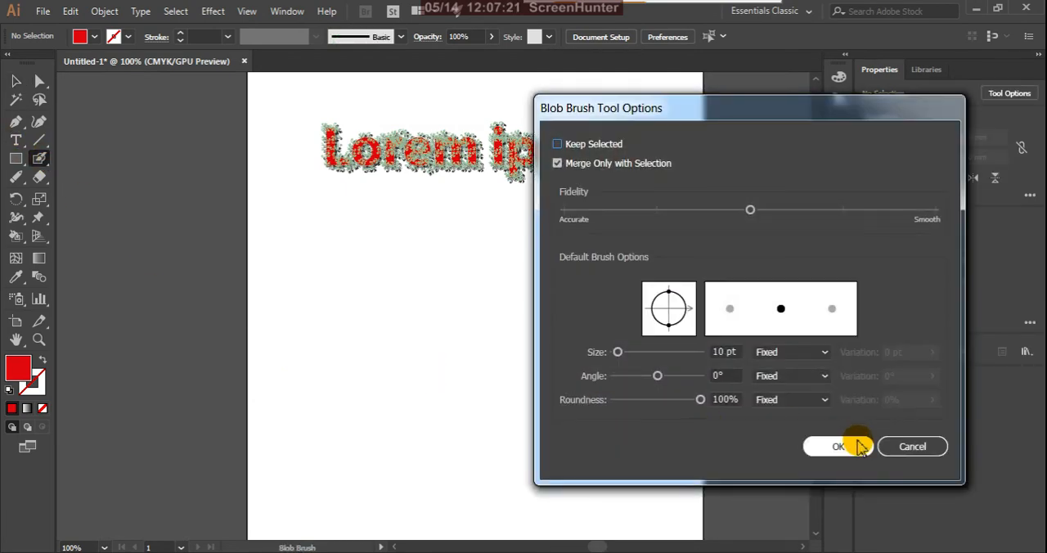
click(906, 446)
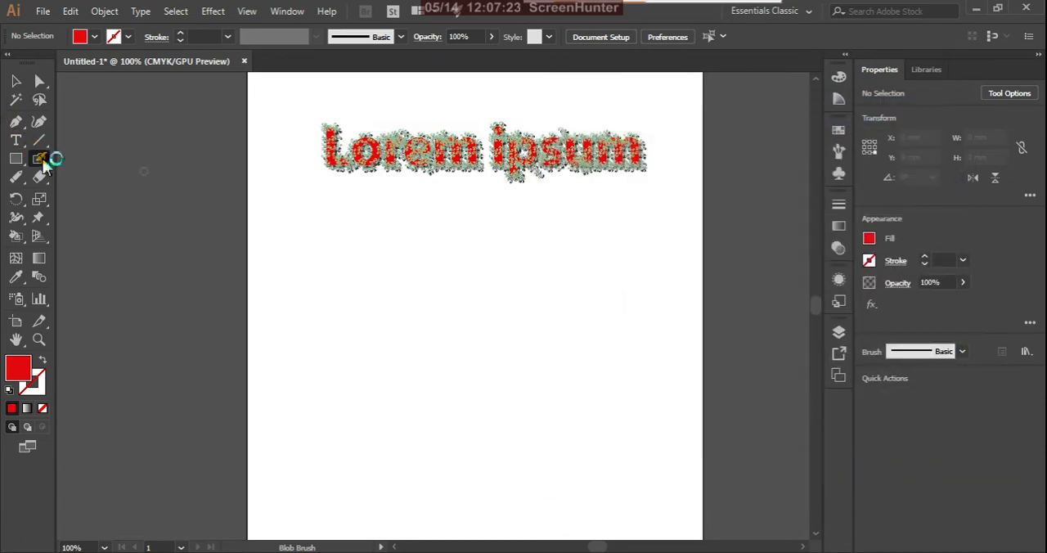
Step: Switch to the Paintbrush tool and turn off Keep Selected in its options
drag(43, 160, 92, 157)
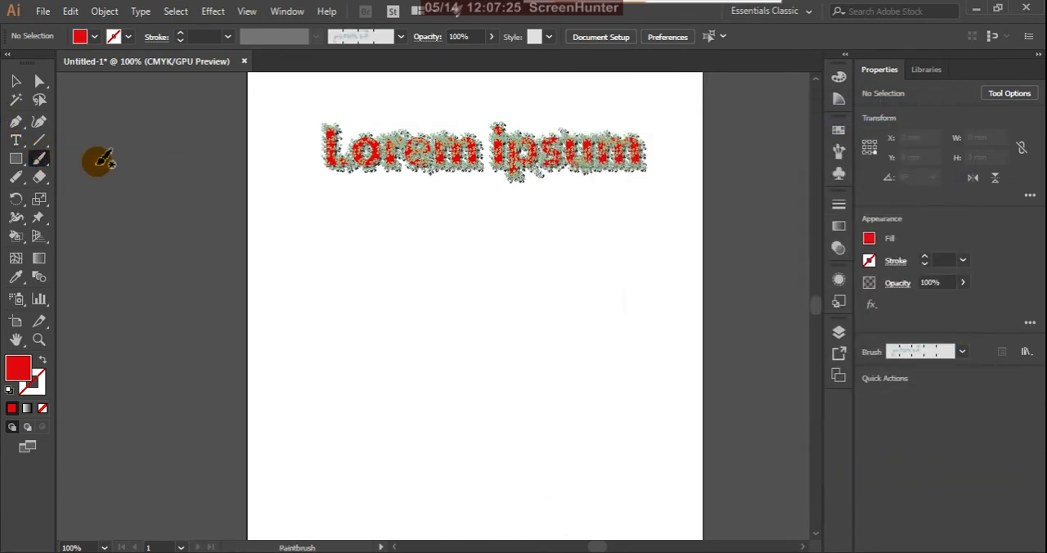
double_click(38, 159)
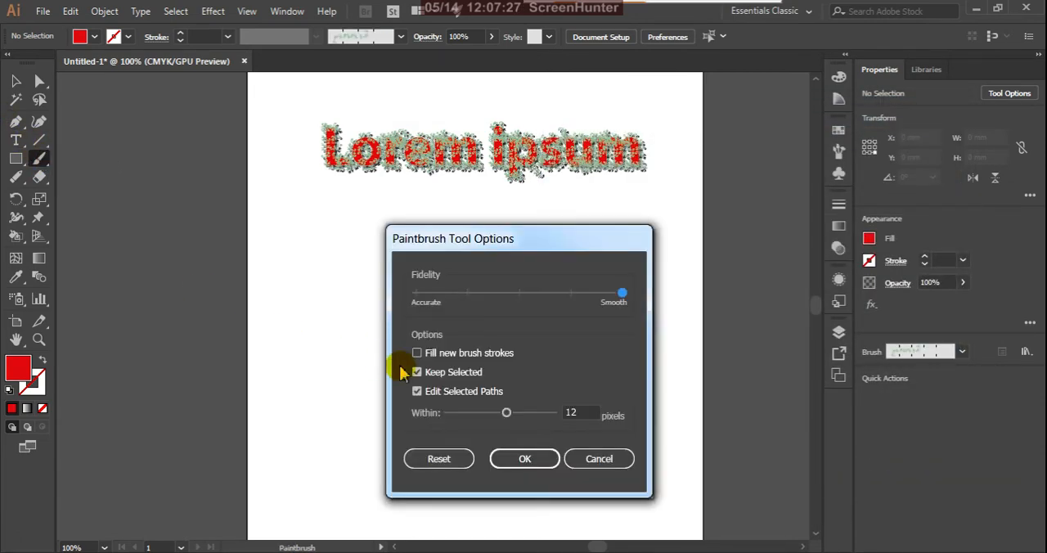
click(527, 456)
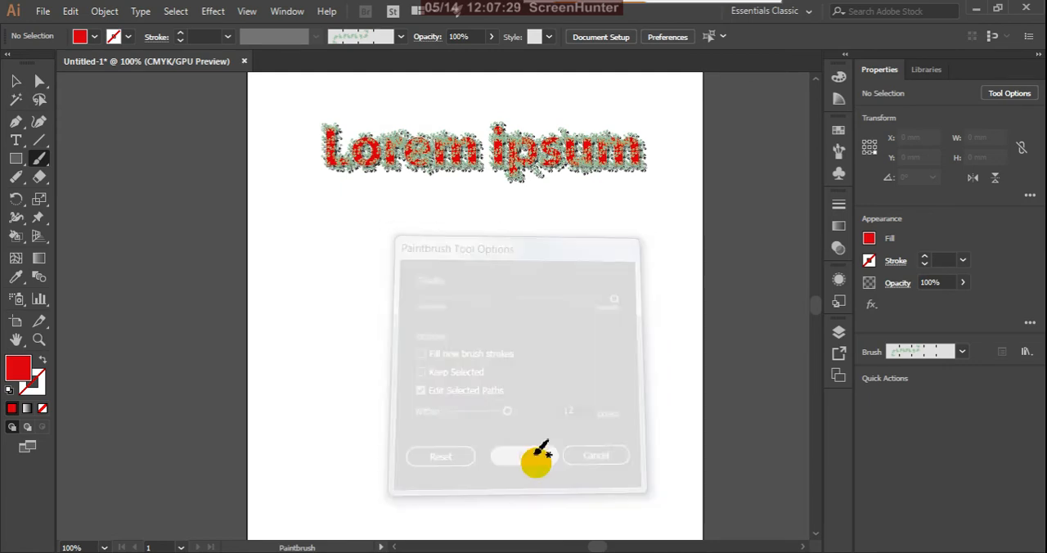
Step: Paint a curved vertical stroke with the pale green leaf brush below the text, and swap the fill and stroke colours back and forth
mouse_move(353, 250)
mouse_down()
mouse_move(339, 354)
mouse_move(391, 489)
mouse_up()
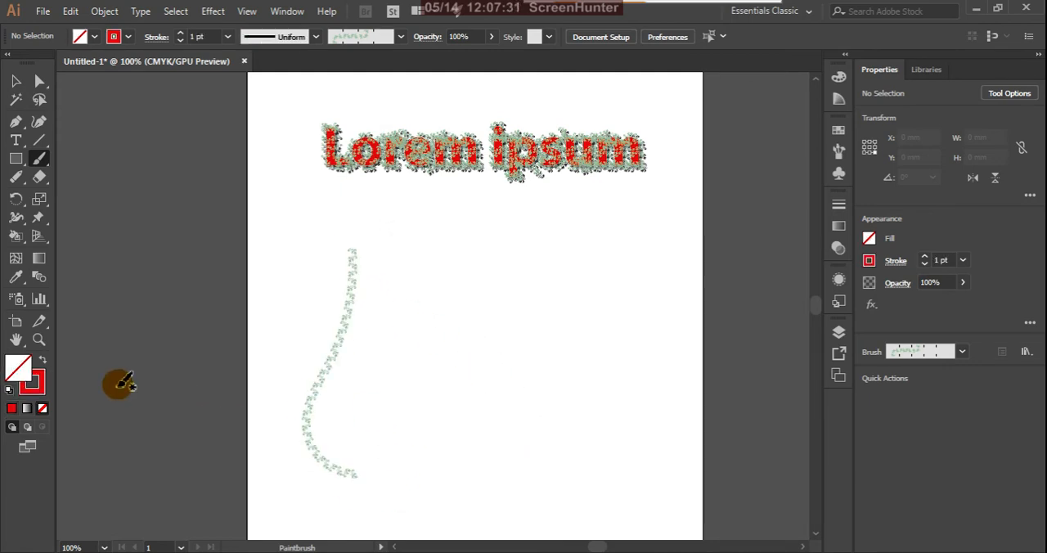
click(46, 365)
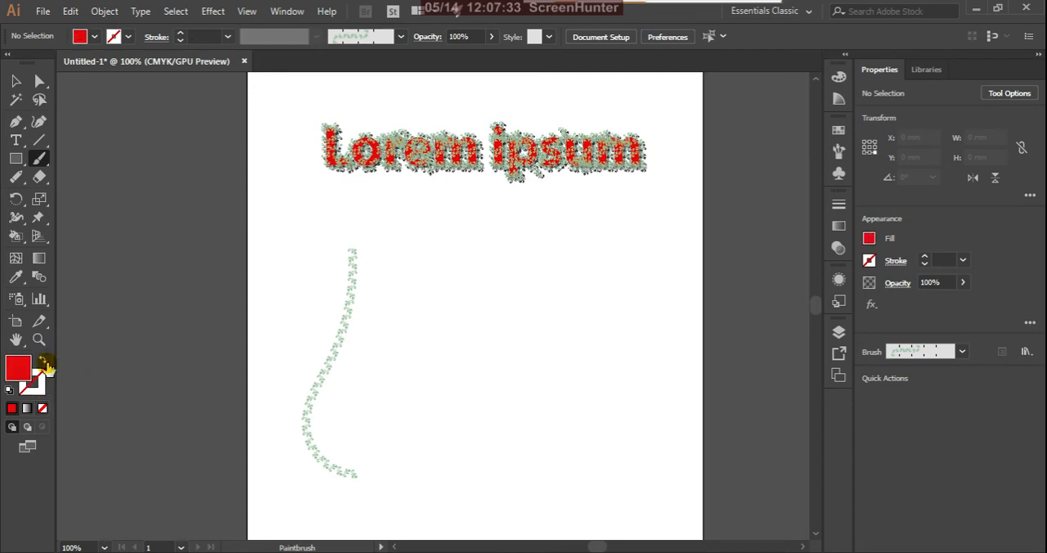
click(46, 365)
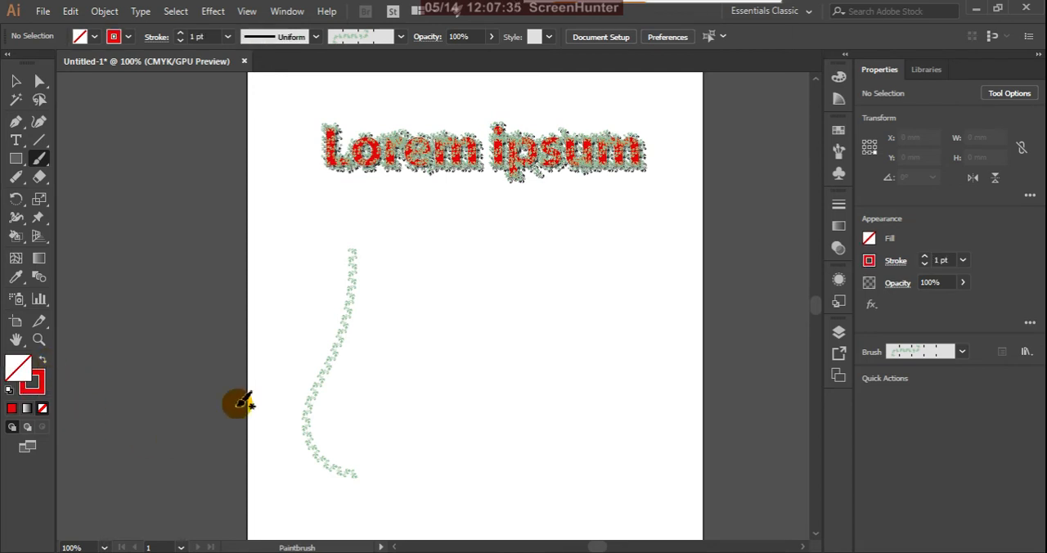
Step: Choose the 5 pt. Round brush, and delete the pale green leaf stroke below the text
click(400, 38)
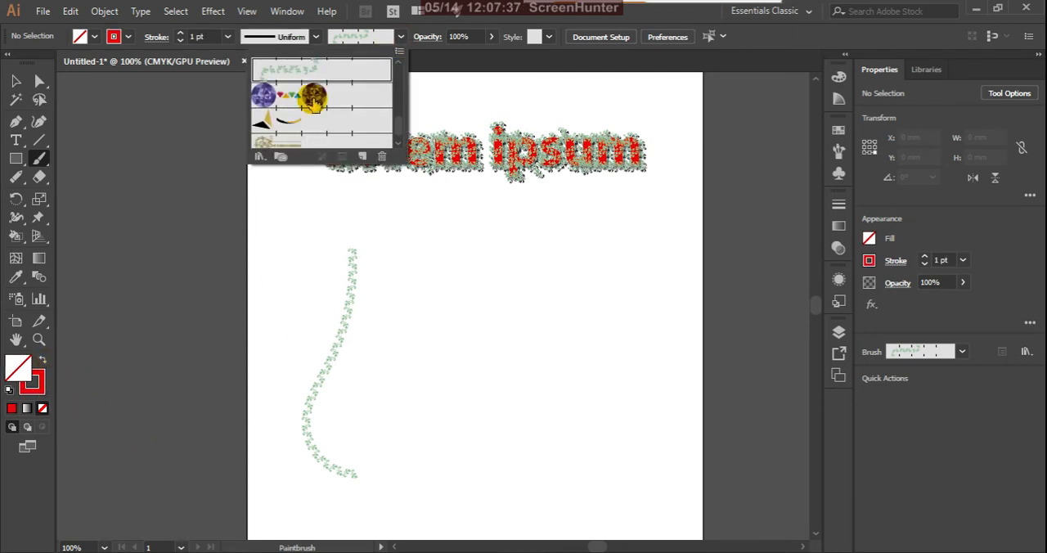
scroll(311, 98, up, 6)
click(263, 71)
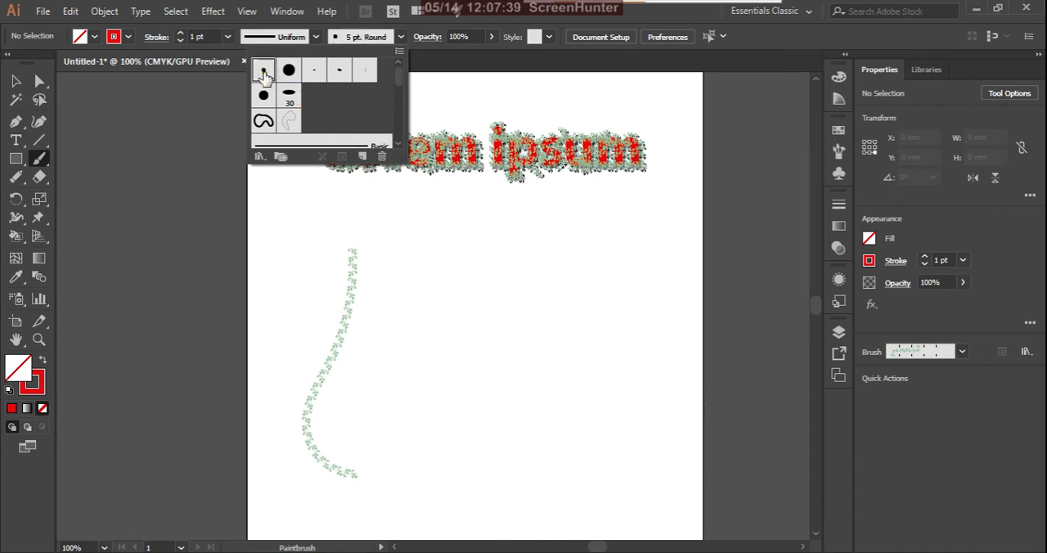
click(17, 83)
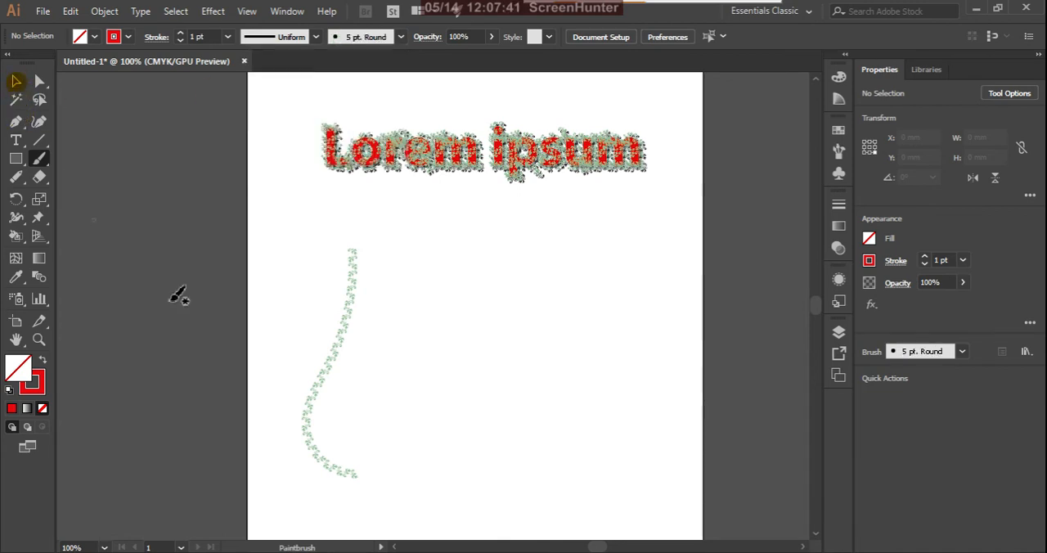
click(16, 82)
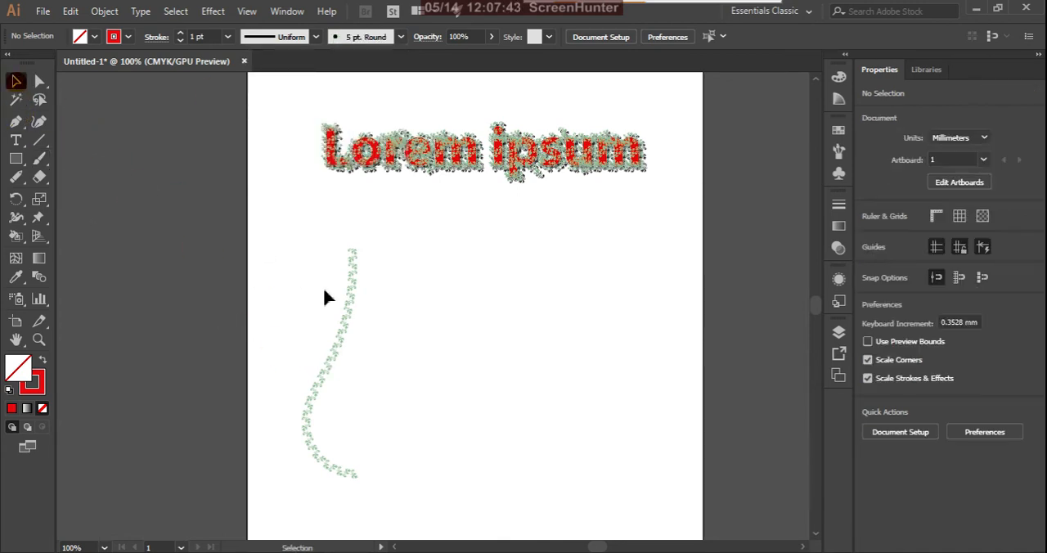
click(344, 320)
key(Delete)
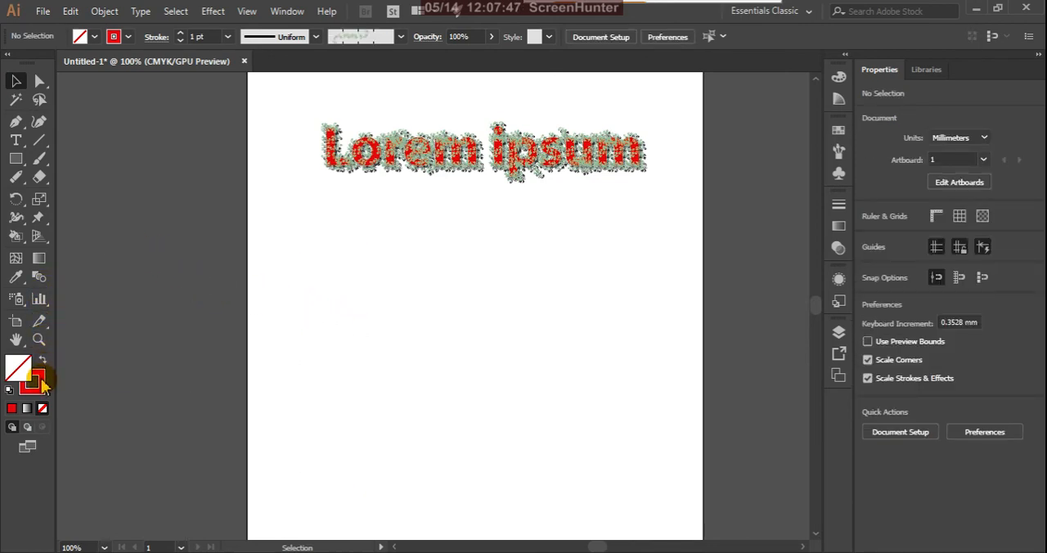
Step: Paint a curved vertical stroke with the leaf brush below the text, and switch the brush to 5 pt. Round
click(39, 158)
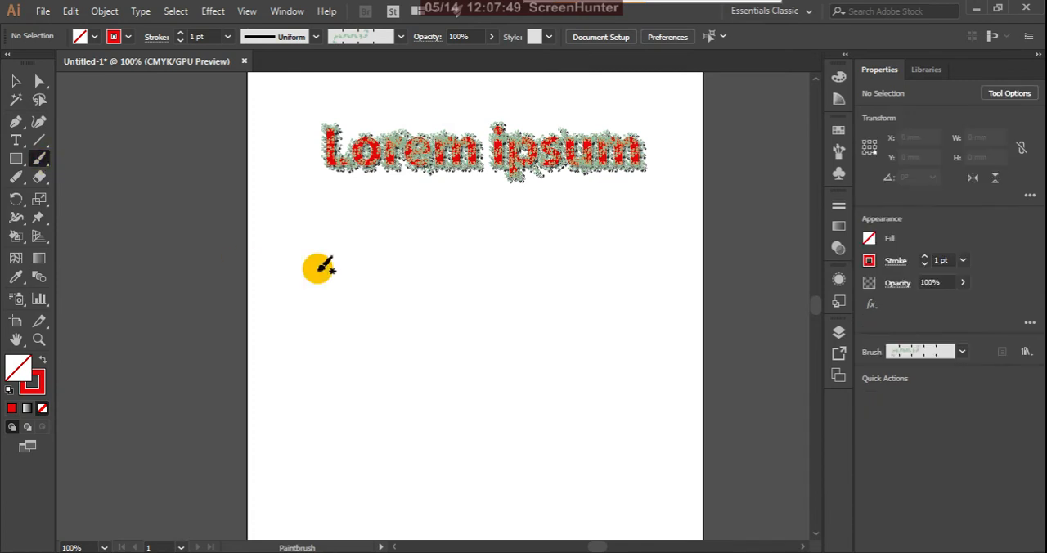
drag(353, 245, 283, 468)
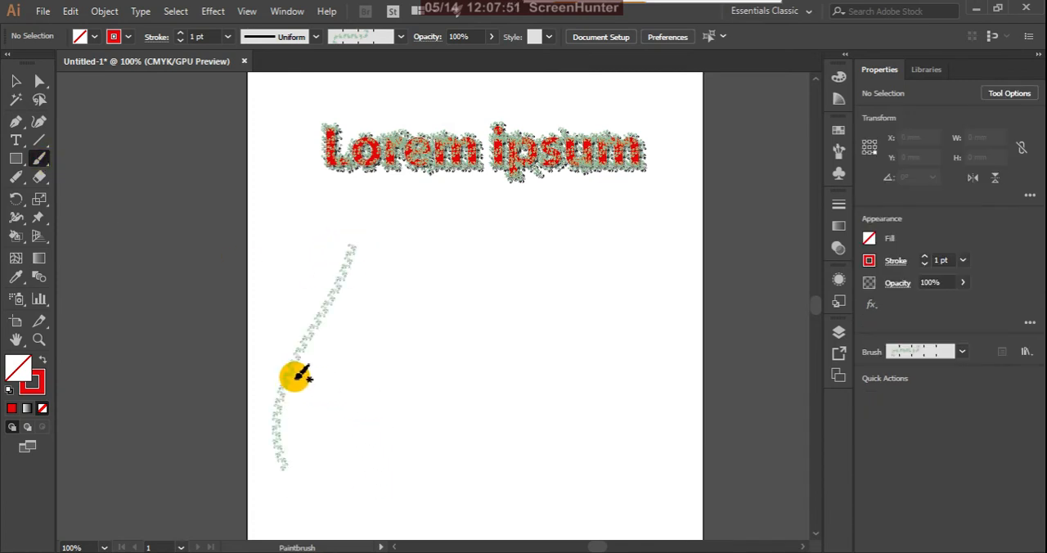
click(400, 36)
scroll(354, 67, up, 5)
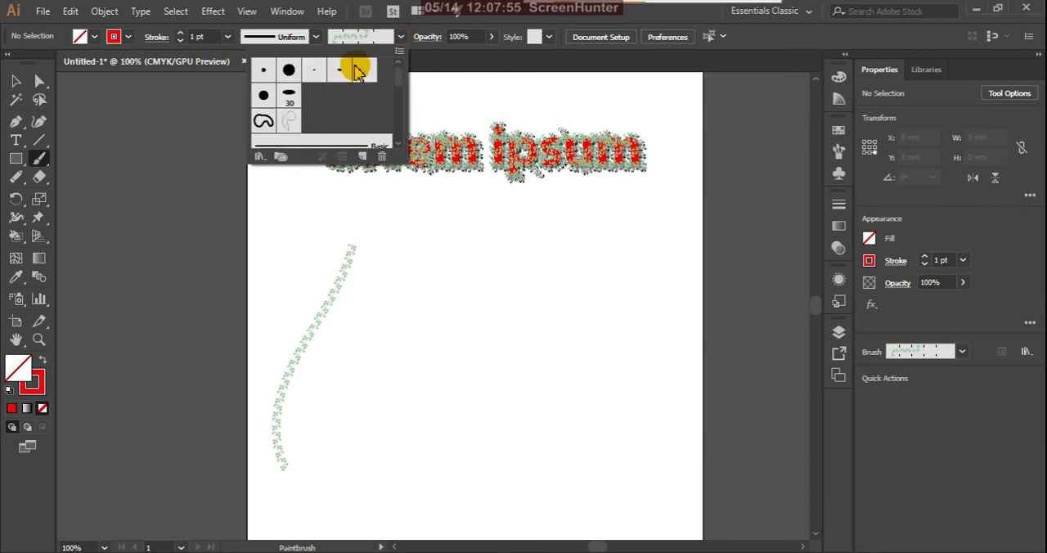
click(263, 72)
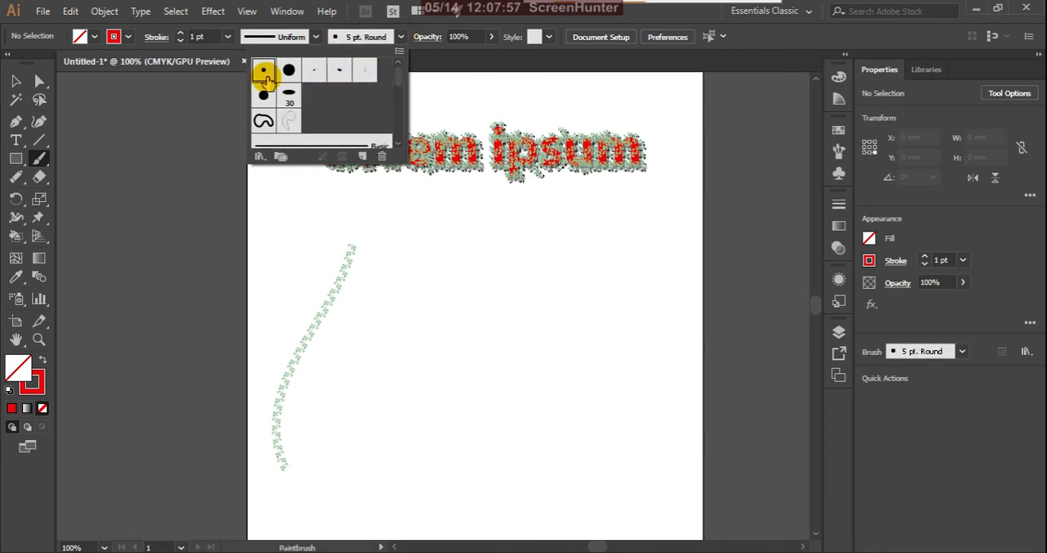
Step: Review the 5 pt. Round calligraphic brush options without changing them, and display the document's full set of brushes
double_click(265, 73)
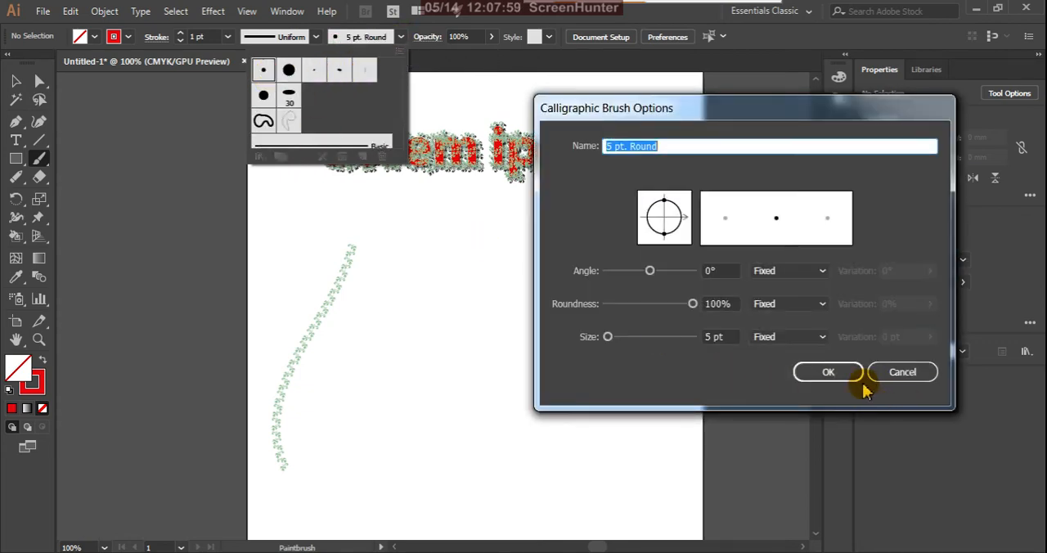
click(900, 372)
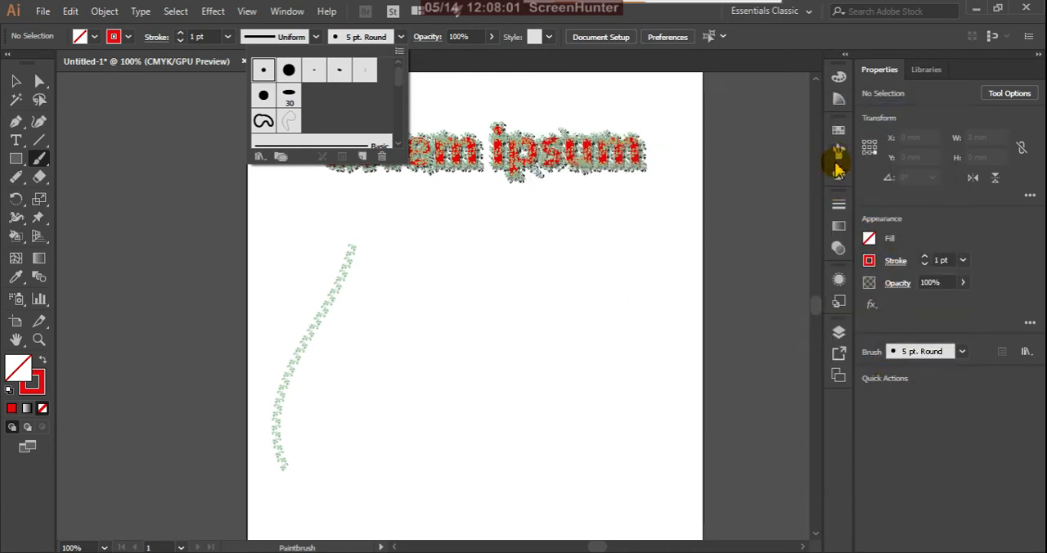
click(838, 155)
click(839, 155)
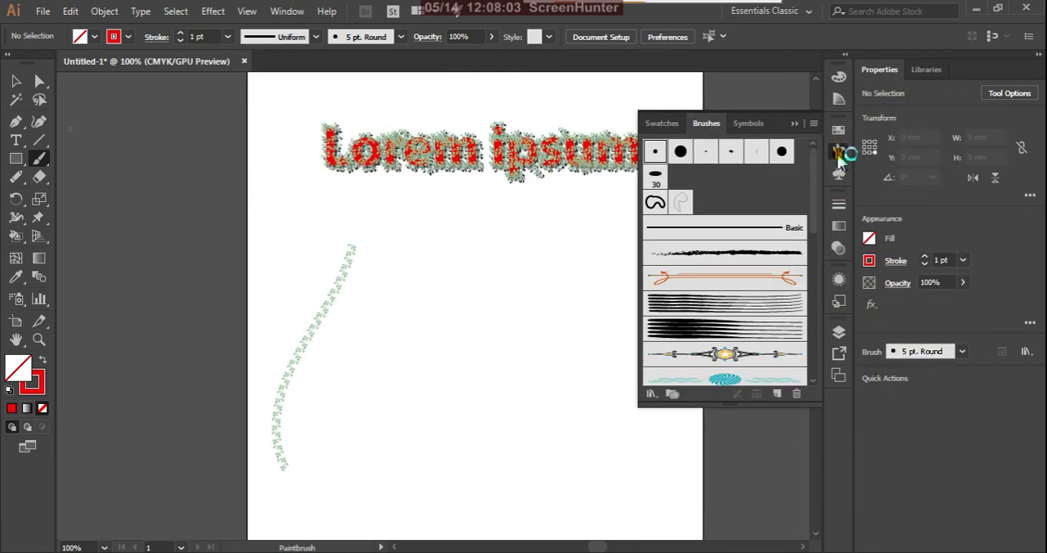
click(838, 155)
click(838, 153)
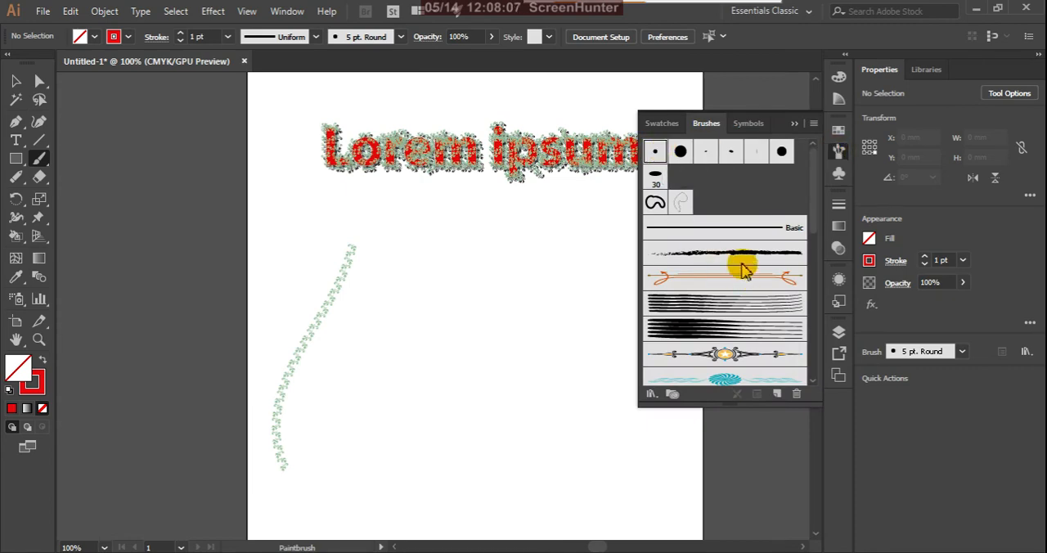
Step: Try the Basic and 5 pt. Oval brushes, return to 5 pt. Round, and paint a short red curve opposite the leaf stroke
click(747, 236)
click(747, 235)
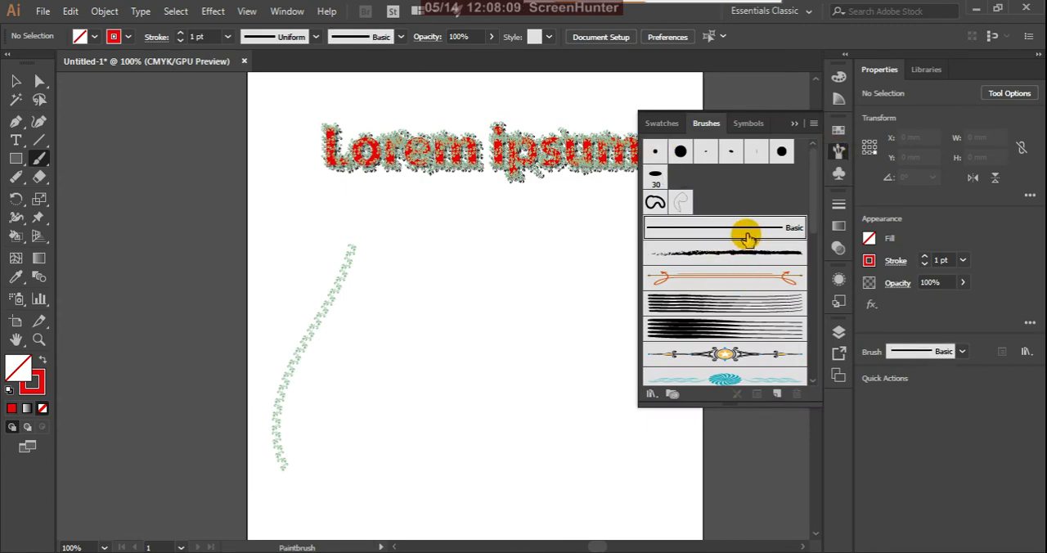
click(732, 152)
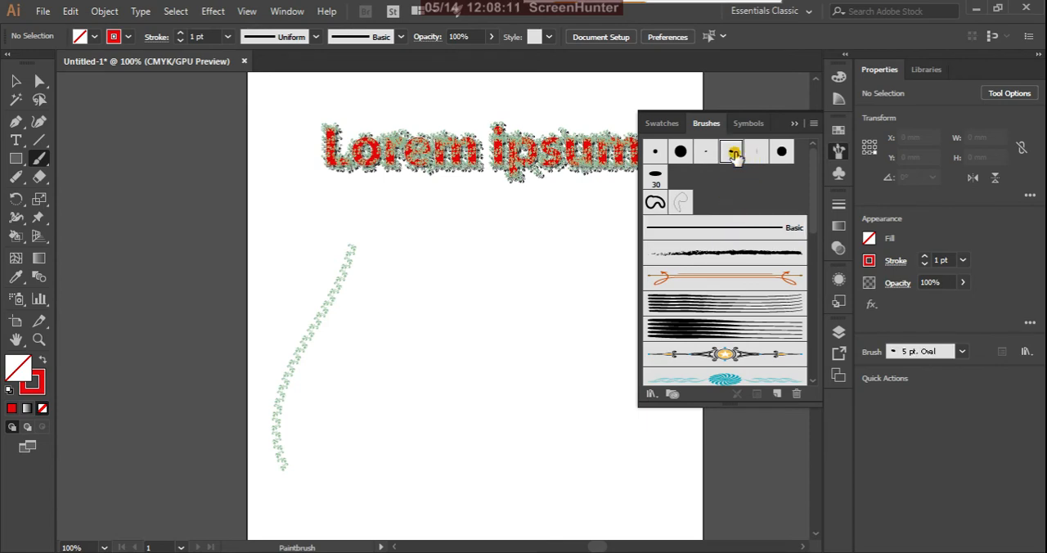
click(656, 152)
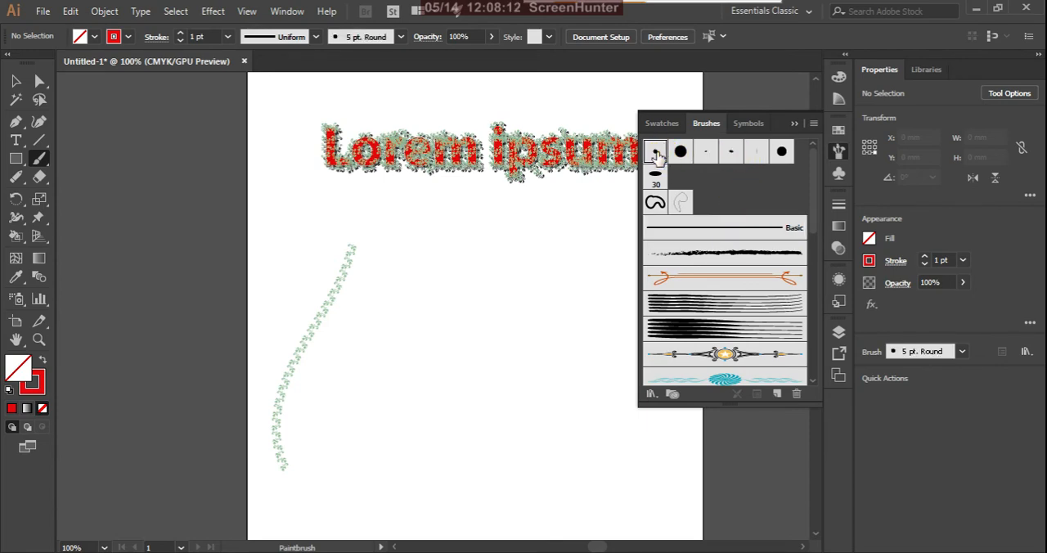
click(795, 124)
drag(583, 243, 563, 358)
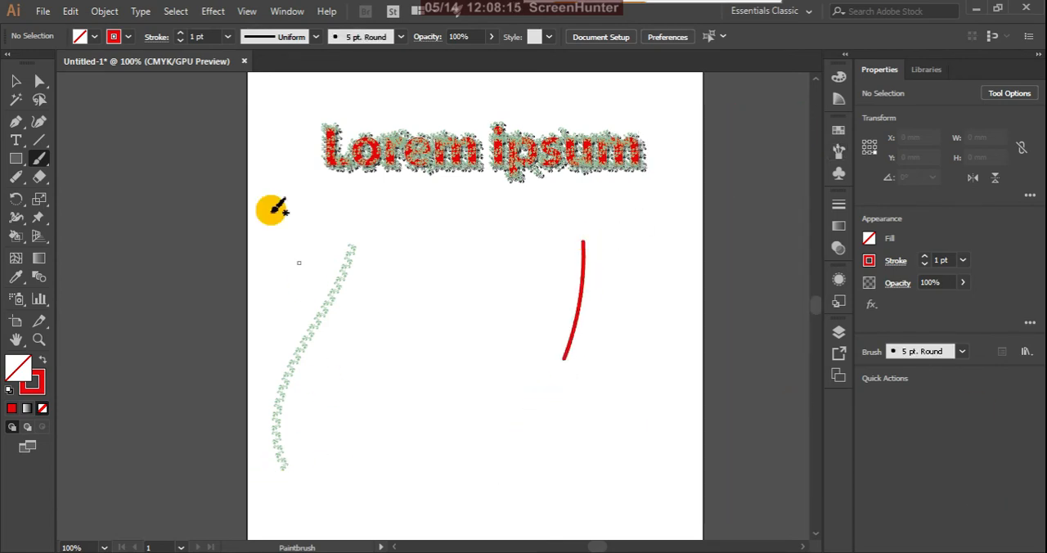
Step: Delete the leaf stroke and the red stroke below the text
click(15, 80)
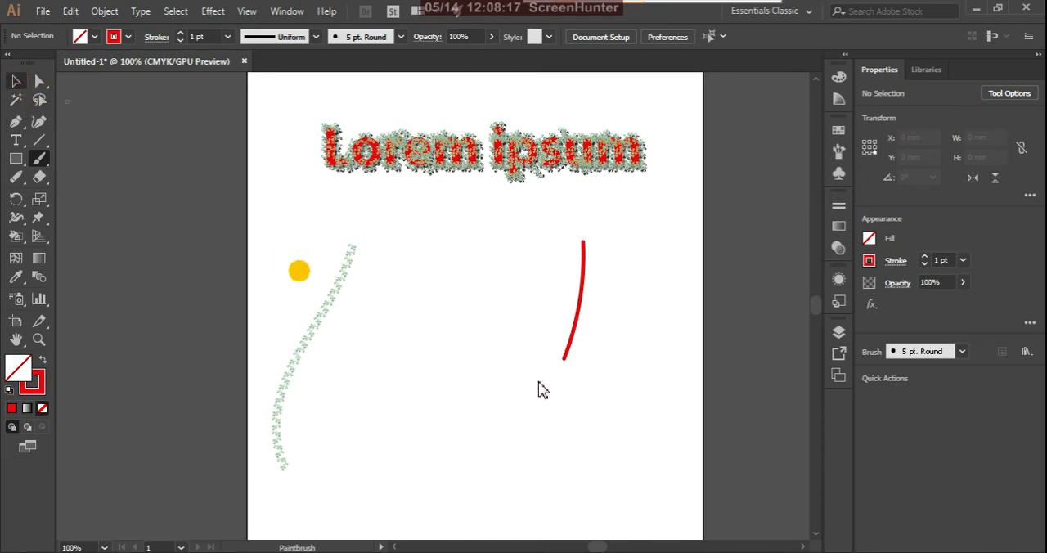
drag(540, 390, 629, 418)
key(Delete)
click(181, 391)
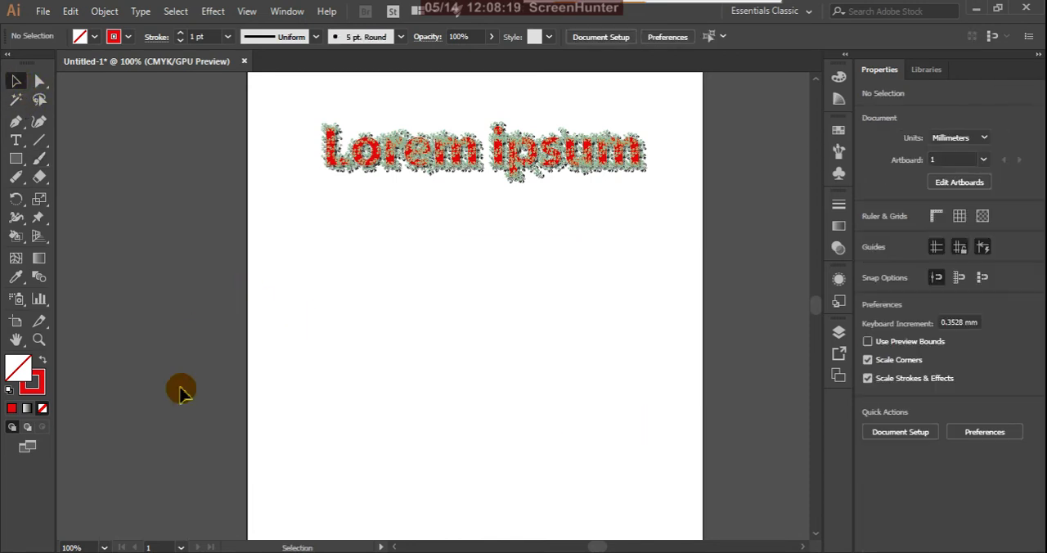
Step: Paint two crossing red curves from a shared start point with the Paintbrush, and select one to check that it is separate
click(39, 158)
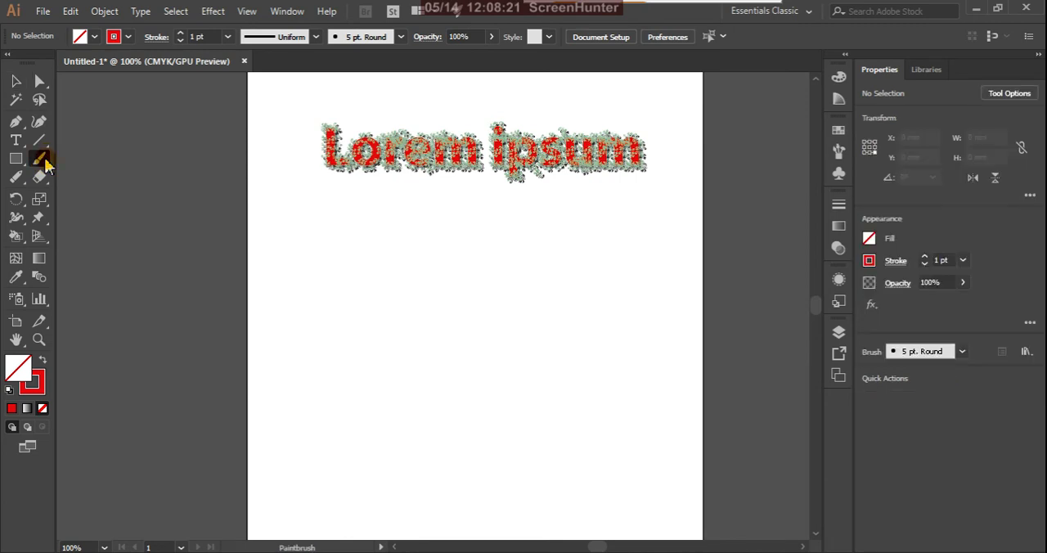
mouse_move(314, 226)
mouse_down()
mouse_move(402, 444)
mouse_move(314, 448)
mouse_up()
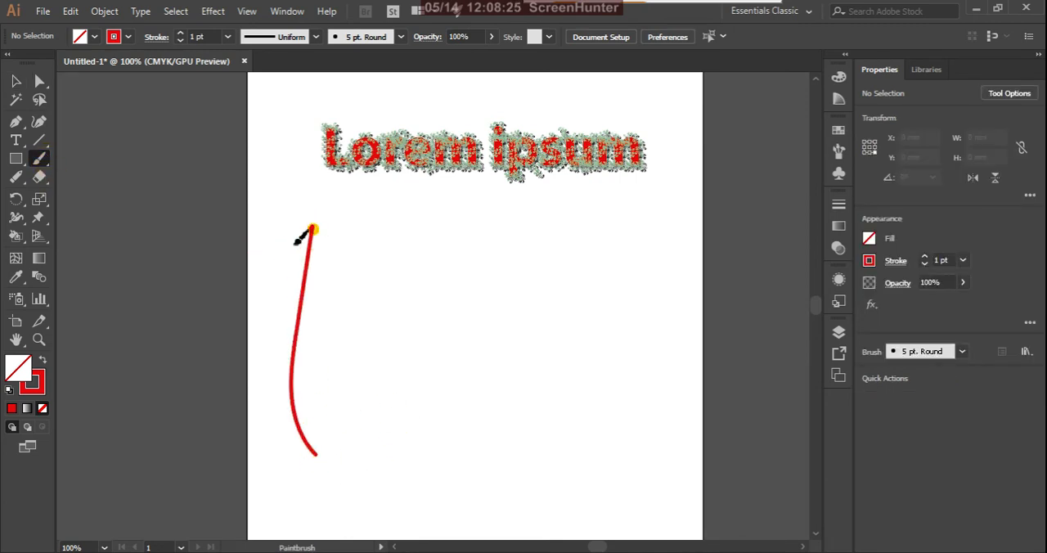
mouse_move(312, 230)
mouse_down()
mouse_move(272, 311)
mouse_move(343, 377)
mouse_move(366, 476)
mouse_up()
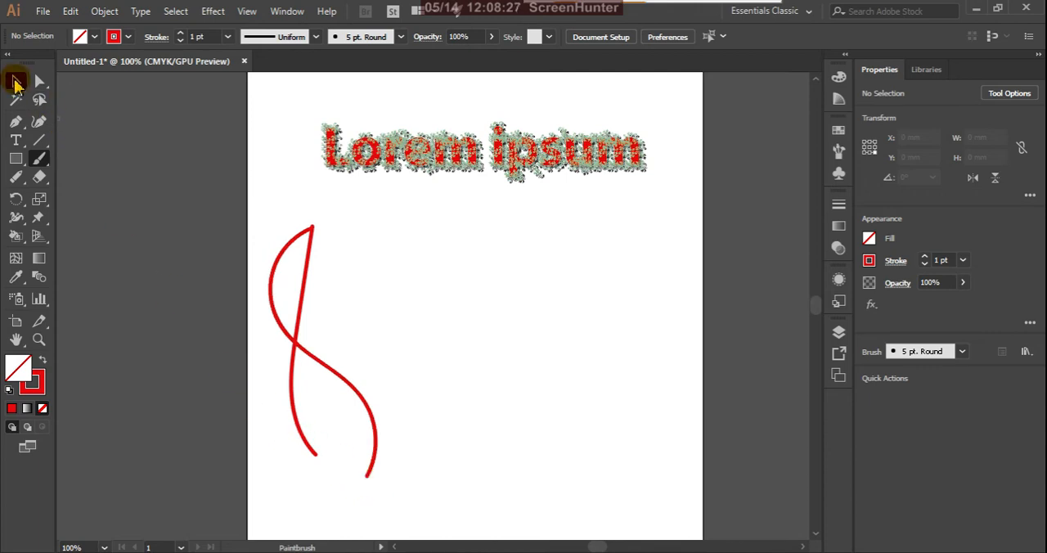
click(15, 82)
click(293, 408)
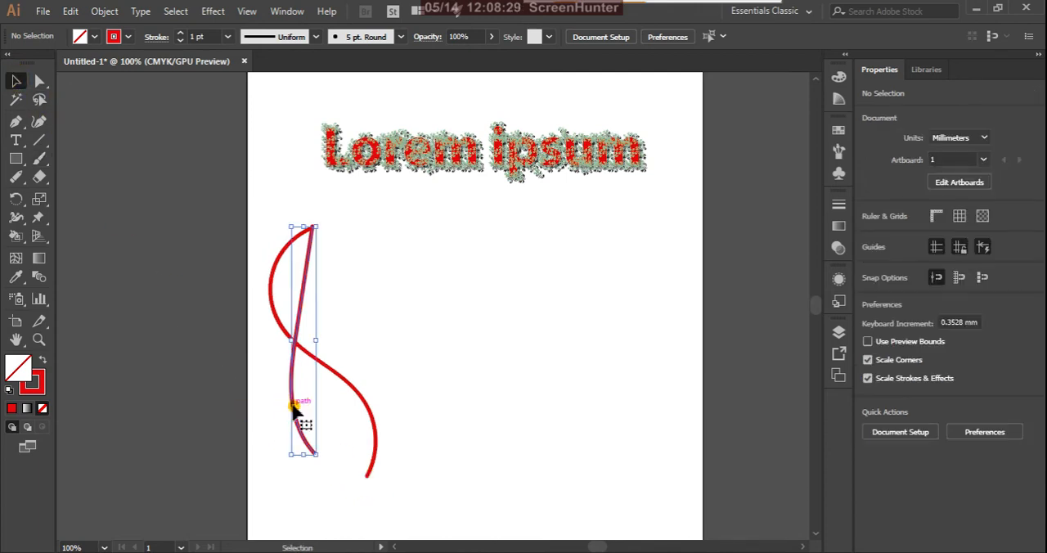
click(444, 348)
Step: Paint two crossing red curves from a shared start point with the Blob Brush, beside the Paintbrush curves
click(42, 164)
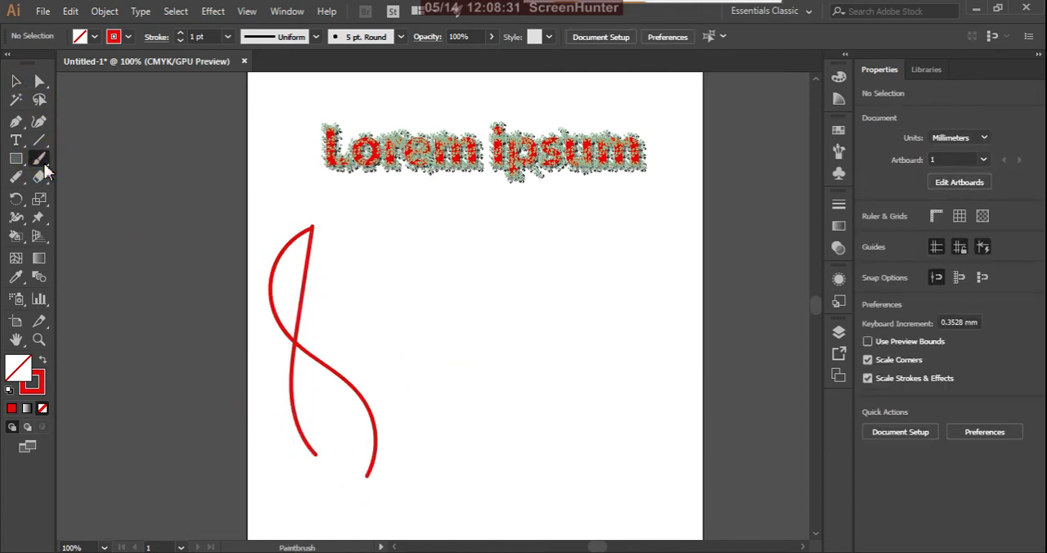
drag(45, 167, 91, 182)
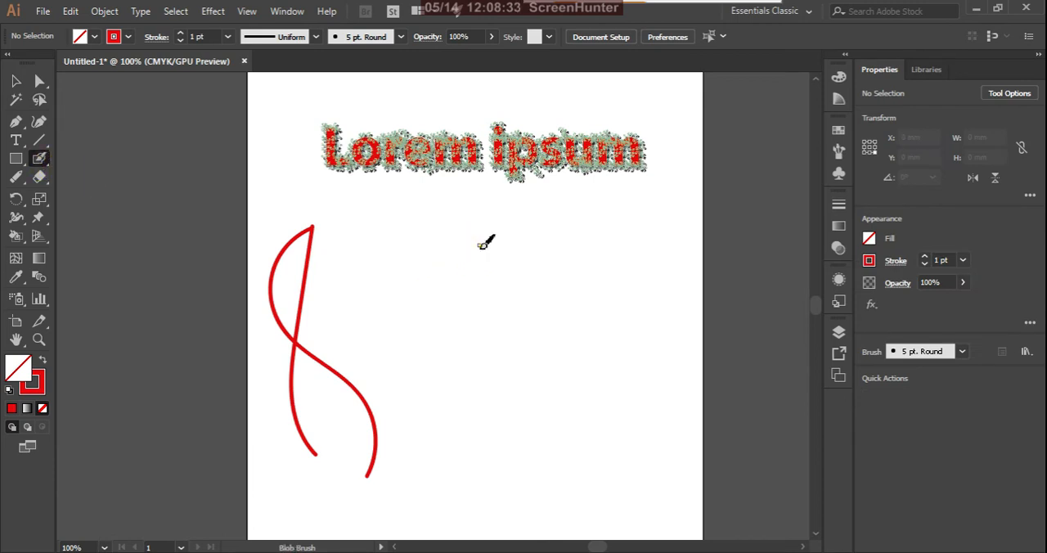
drag(482, 245, 483, 509)
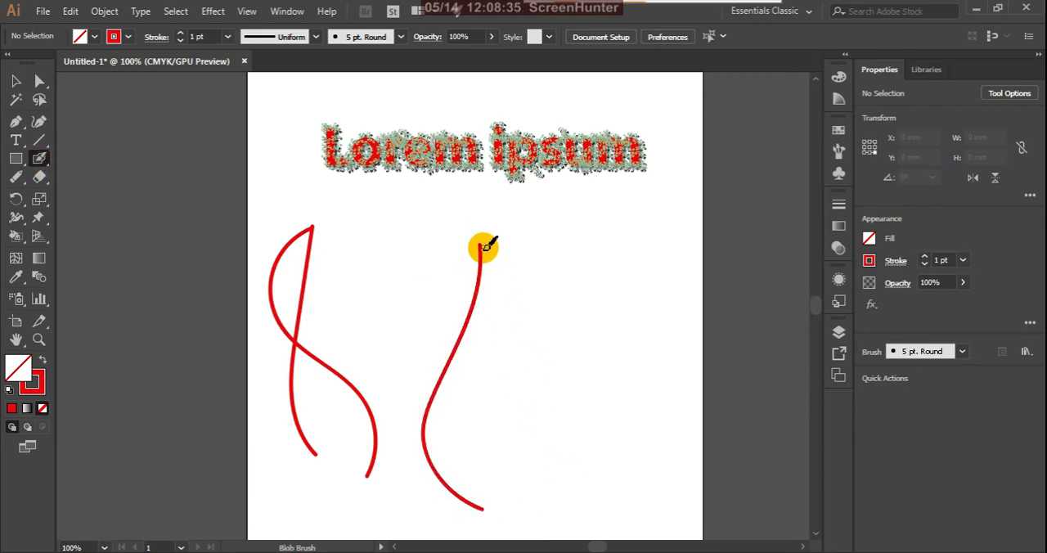
mouse_move(484, 246)
mouse_down()
mouse_move(450, 365)
mouse_move(486, 507)
mouse_up()
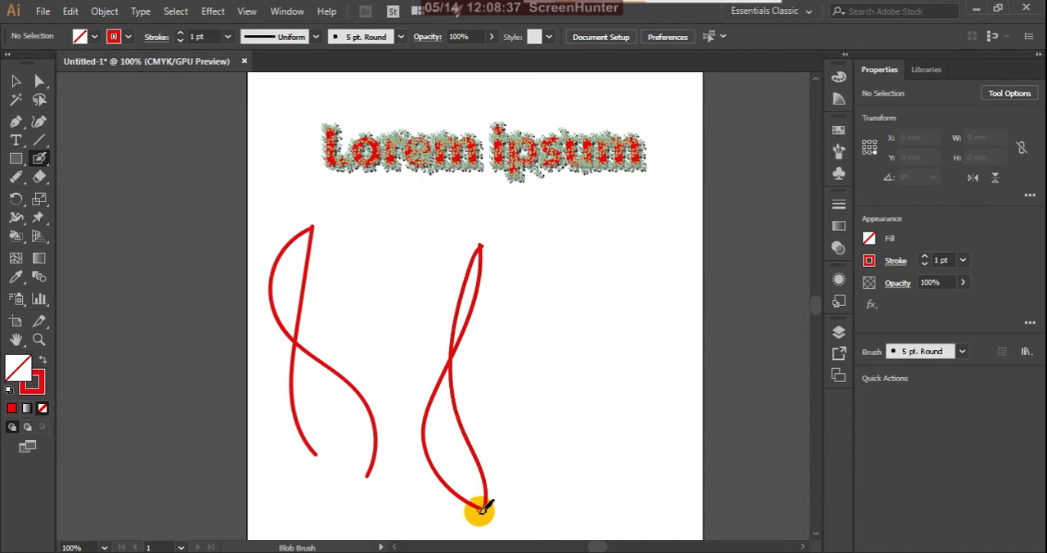
Step: Move one of the Blob Brush curves to the right, clear of the other
click(16, 82)
click(468, 399)
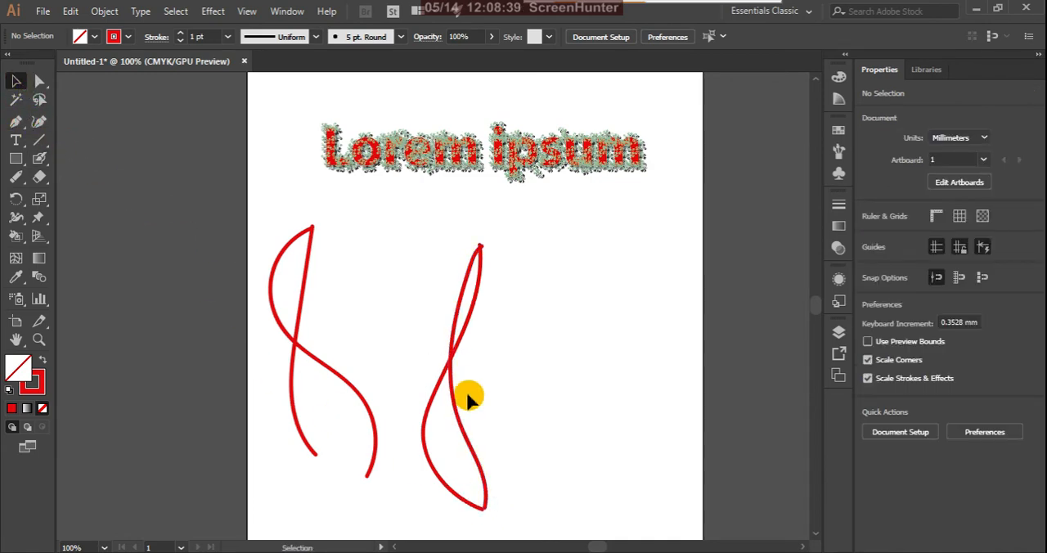
click(458, 422)
click(543, 395)
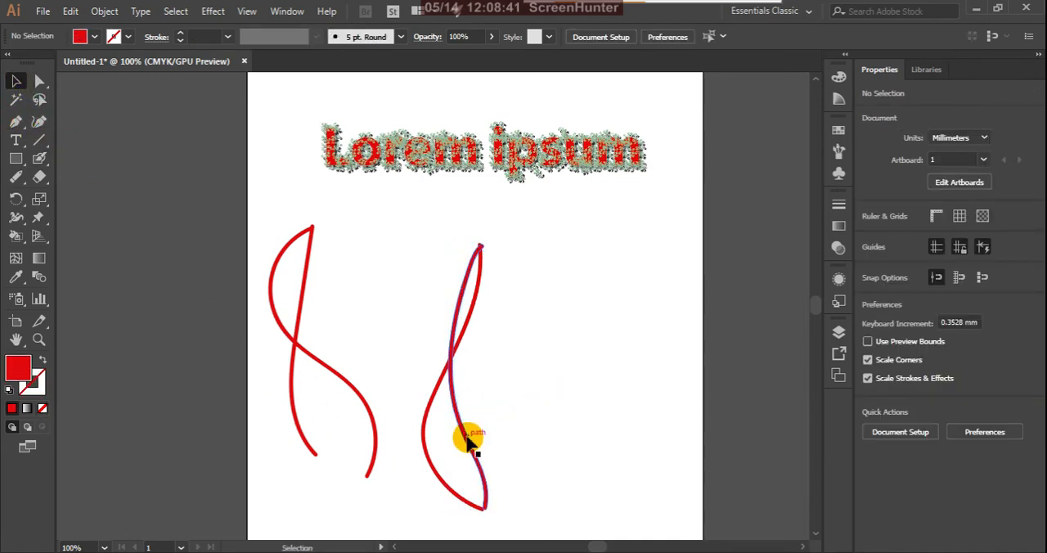
click(467, 438)
drag(467, 440, 572, 404)
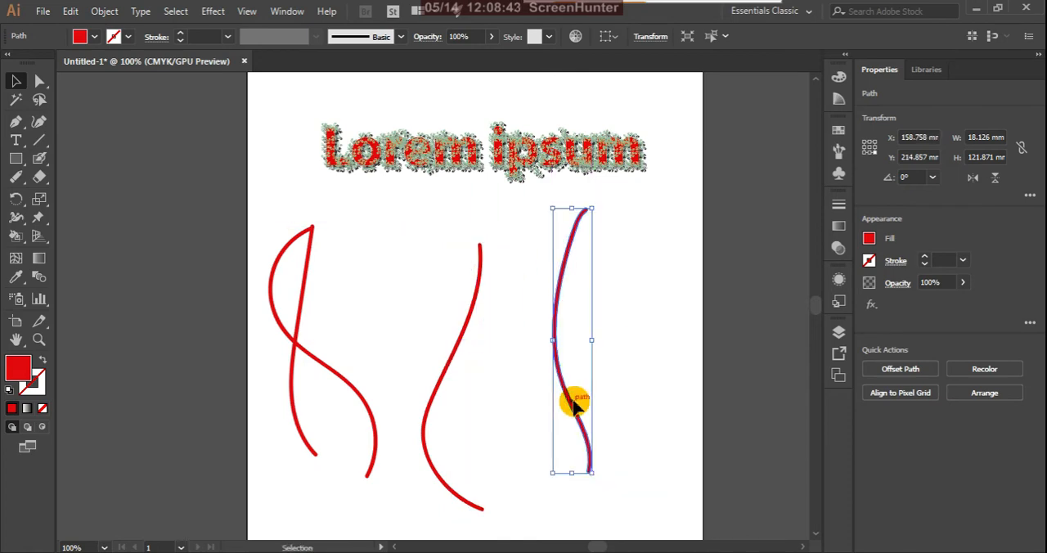
Step: Examine the Paintbrush and Blob Brush curves up close, comparing their paths and their fill and stroke
click(369, 417)
click(408, 312)
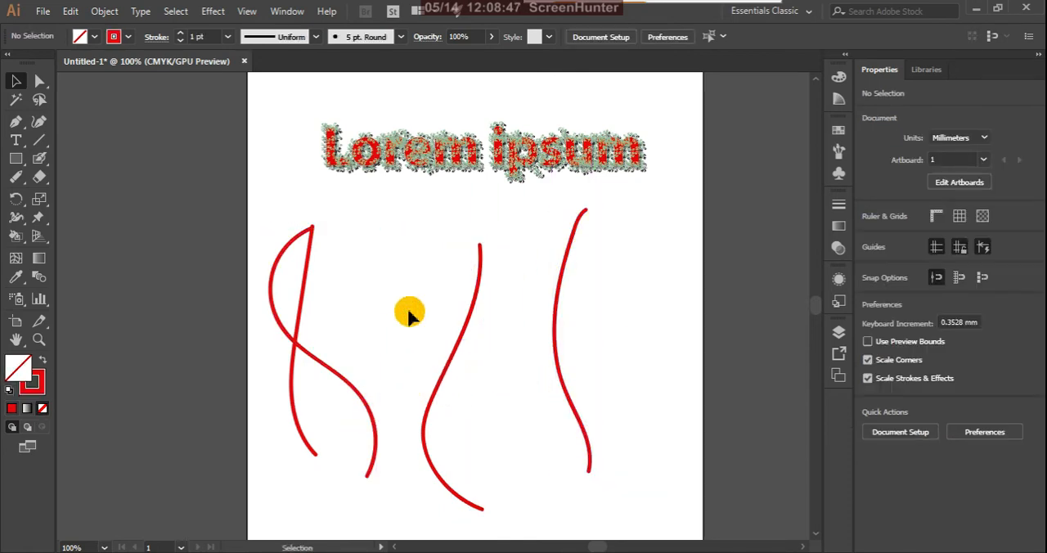
click(570, 401)
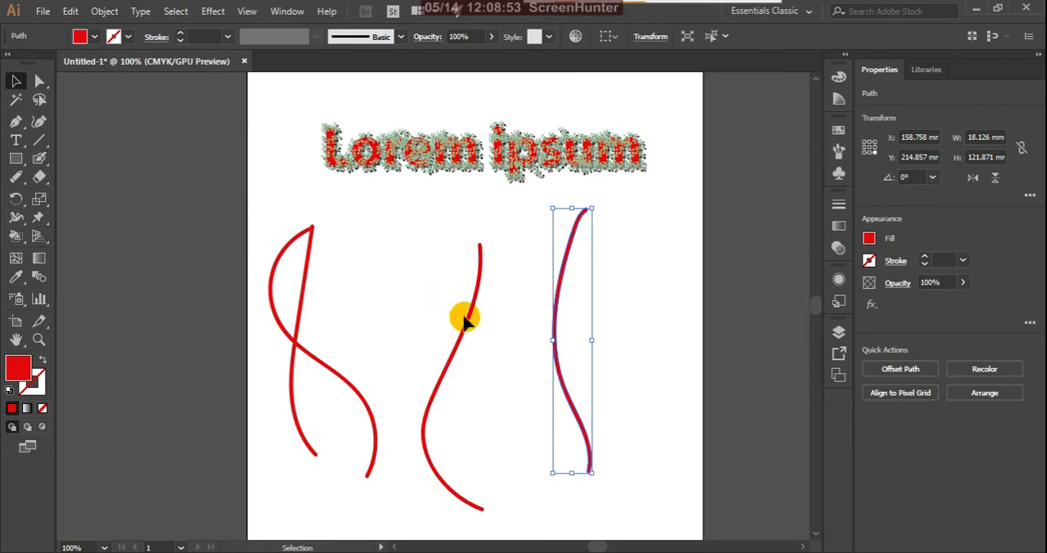
scroll(273, 334, up, 2)
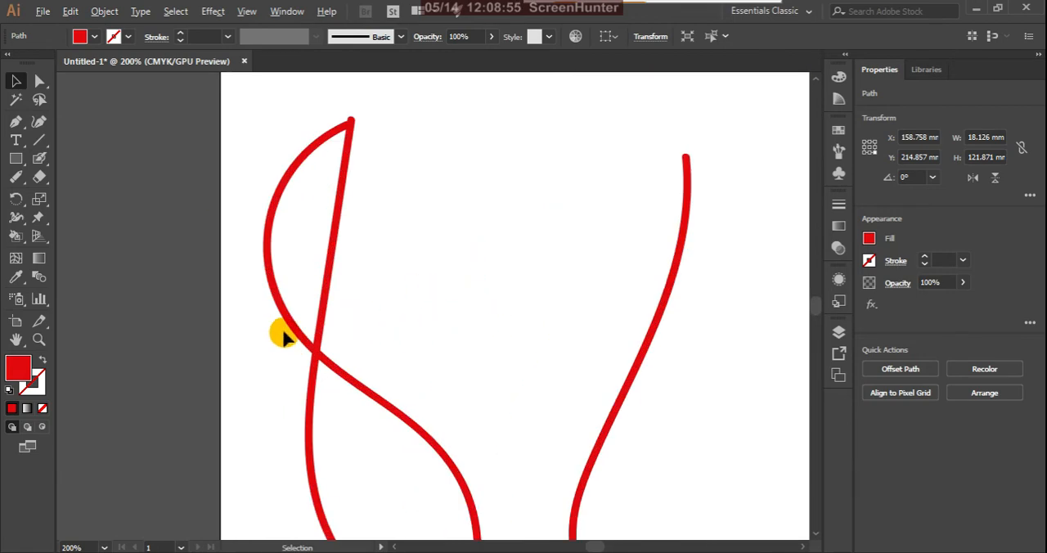
scroll(331, 266, down, 1)
scroll(420, 421, up, 1)
click(389, 409)
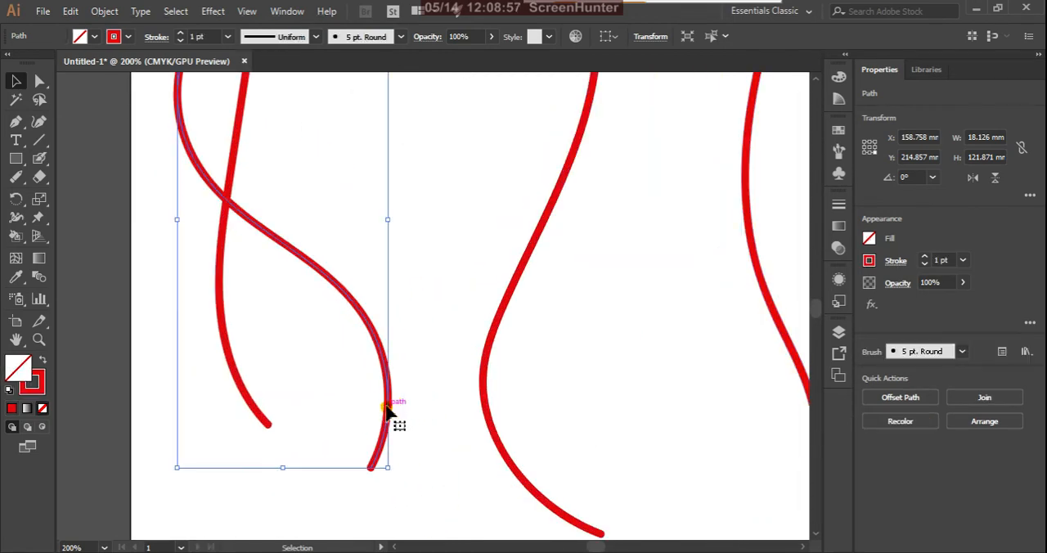
scroll(381, 457, up, 2)
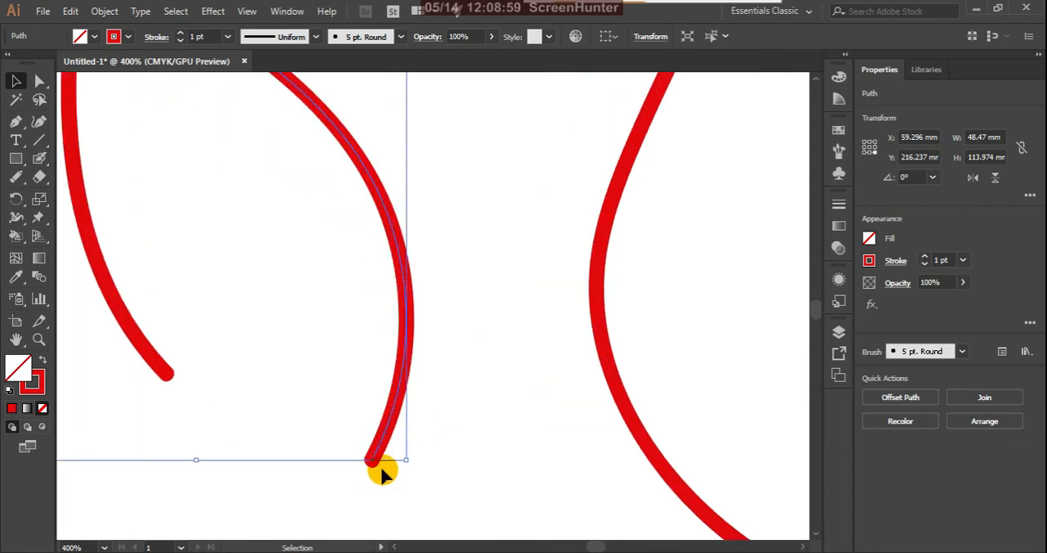
Step: Reshape the right-hand Paintbrush curve with the Direct Selection tool, moving its lower end anchor onto the other curve's end and bending its handles
drag(39, 81, 122, 84)
click(365, 459)
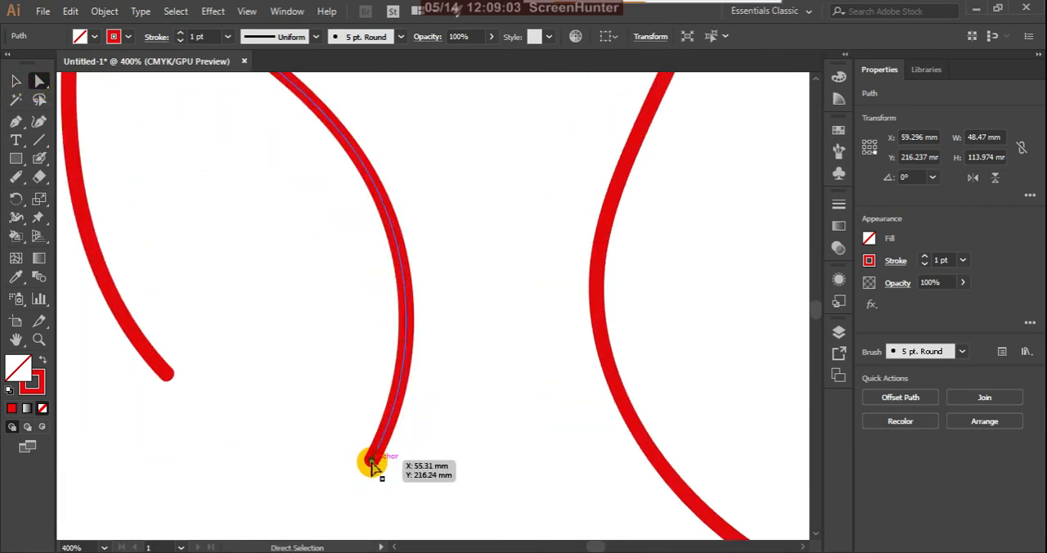
drag(370, 462, 263, 358)
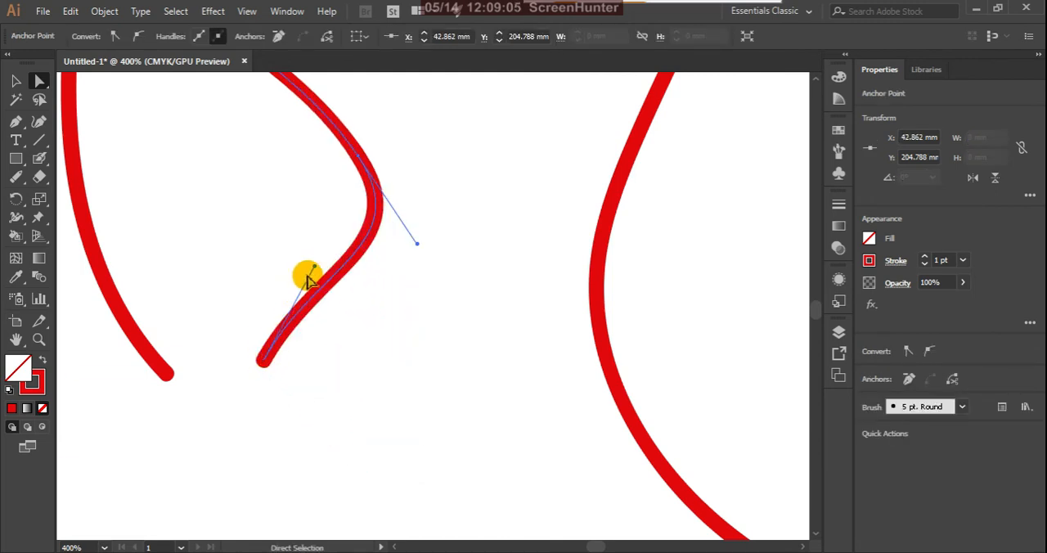
drag(315, 270, 403, 435)
mouse_move(267, 366)
mouse_down()
mouse_move(168, 396)
mouse_move(170, 381)
mouse_up()
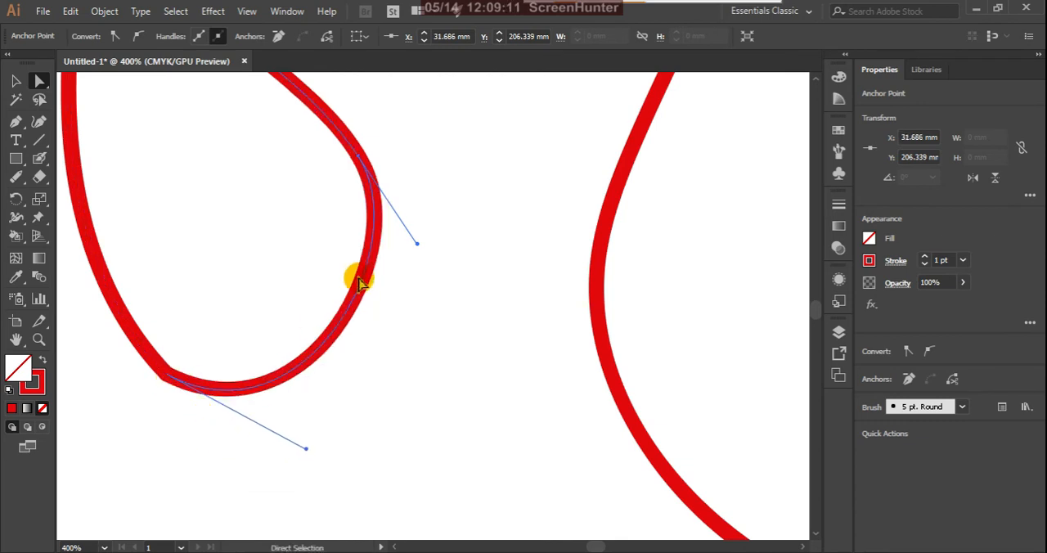
drag(417, 248, 507, 112)
mouse_move(216, 196)
mouse_down()
mouse_move(244, 245)
mouse_move(202, 204)
mouse_up()
Step: Bend both outline edges at the lower end of the rightmost Blob Brush curve into a wide, filled foot-like shape
scroll(184, 256, down, 4)
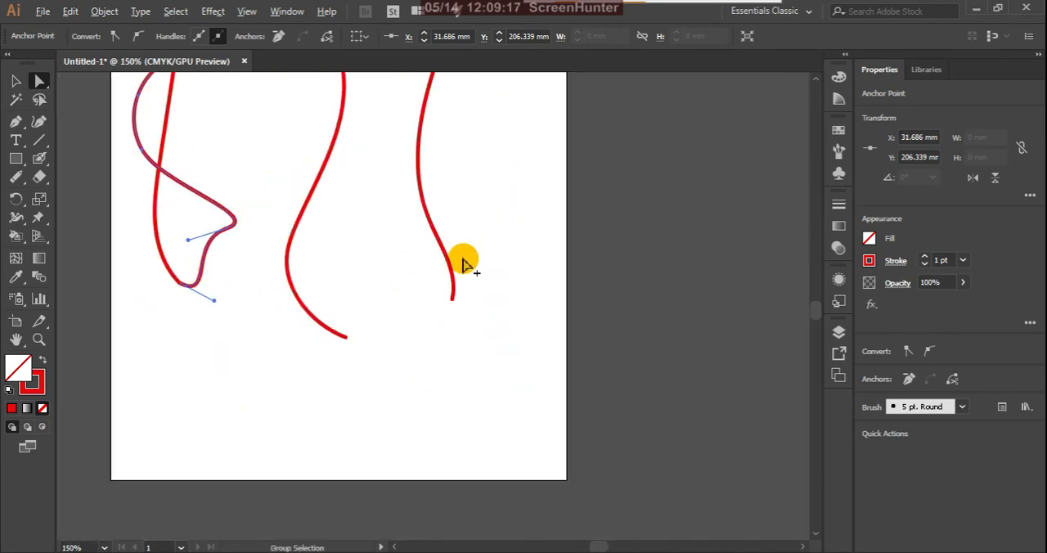
scroll(457, 283, up, 4)
click(439, 342)
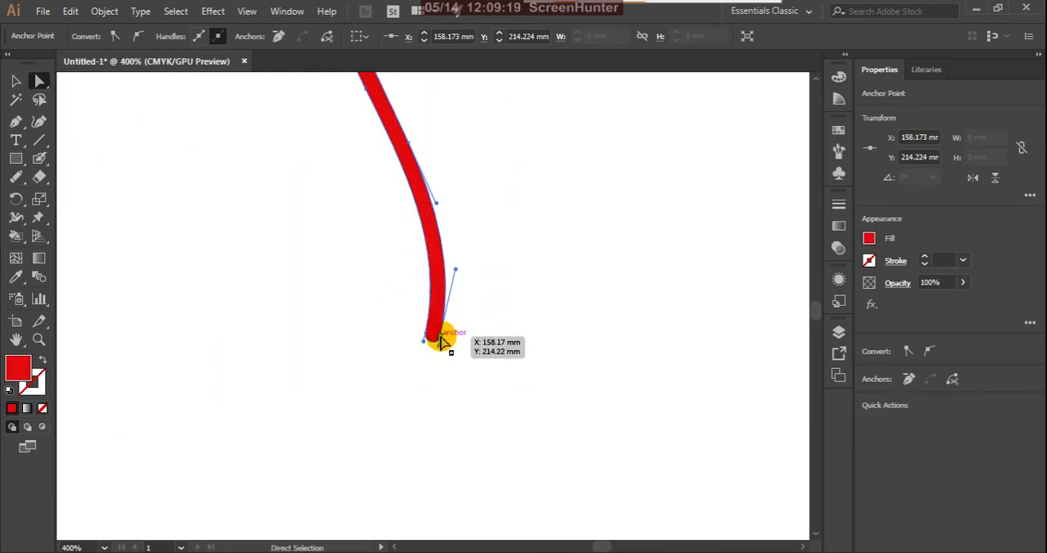
mouse_move(443, 323)
mouse_down()
mouse_move(523, 343)
mouse_move(425, 346)
mouse_move(426, 334)
mouse_up()
drag(427, 247, 374, 280)
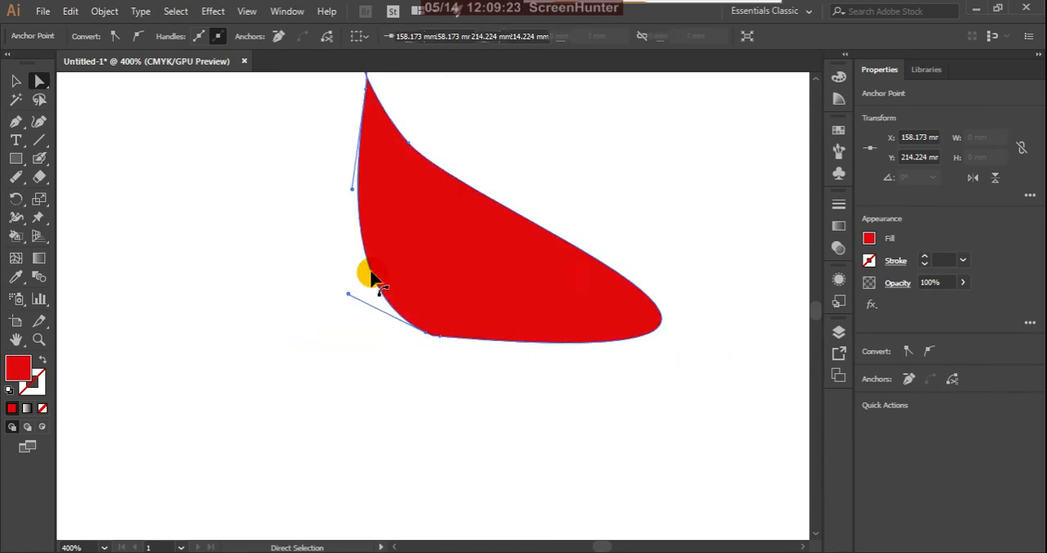
scroll(443, 415, down, 4)
scroll(455, 302, up, 4)
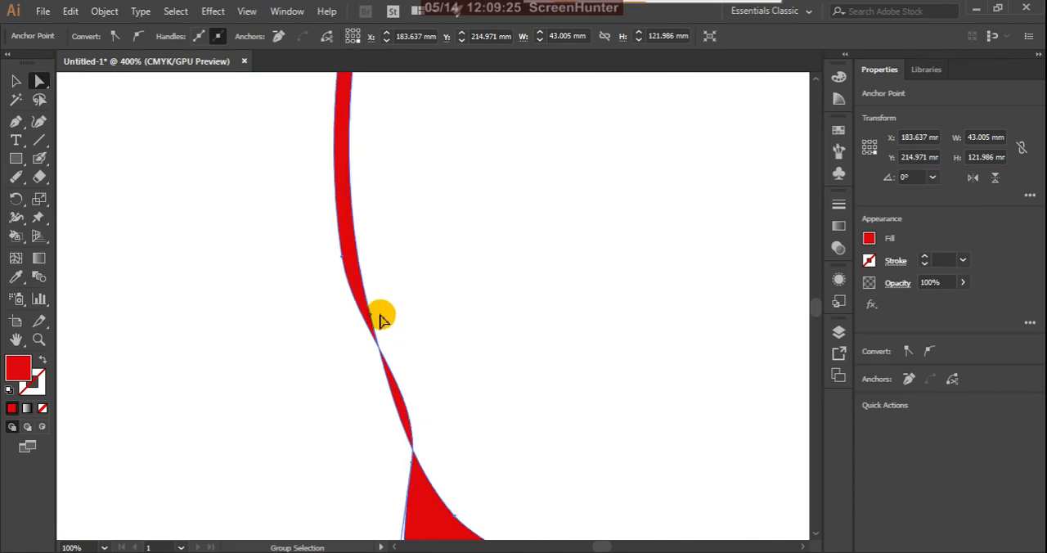
scroll(482, 255, down, 2)
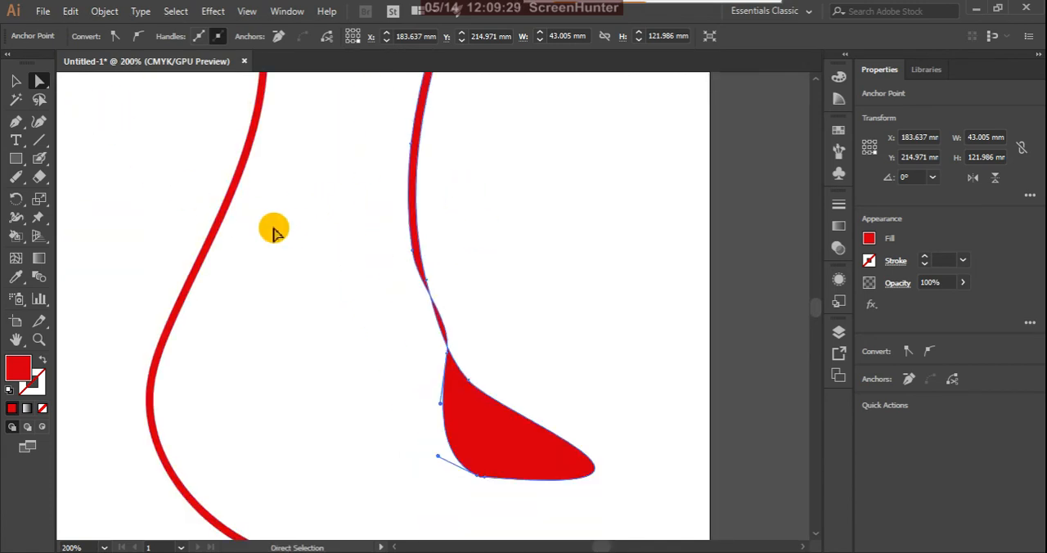
Step: Select the middle Blob Brush curve as a whole and examine its outline and the anchors at its lower end
scroll(273, 230, down, 2)
click(17, 81)
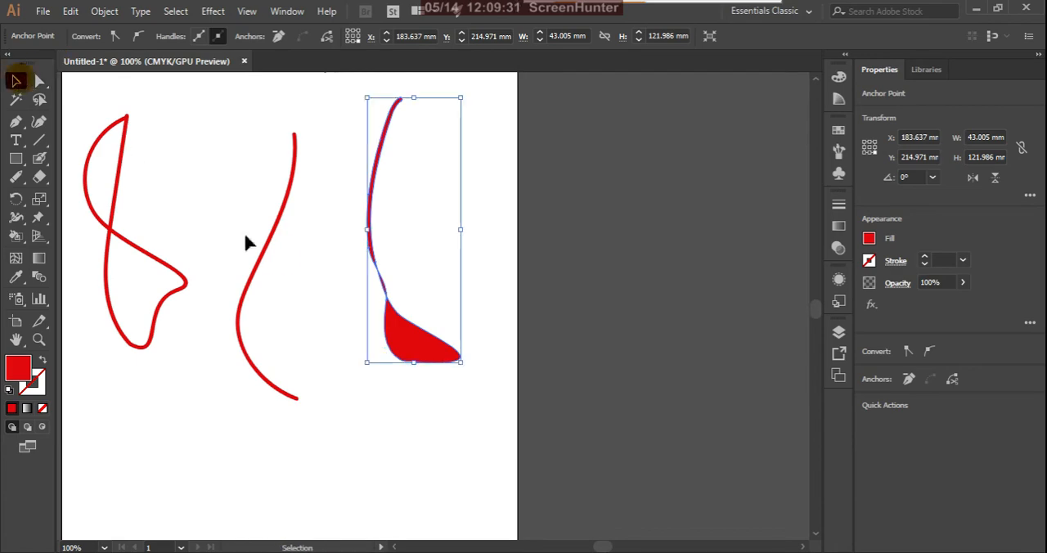
scroll(285, 260, up, 2)
click(244, 233)
scroll(244, 234, up, 4)
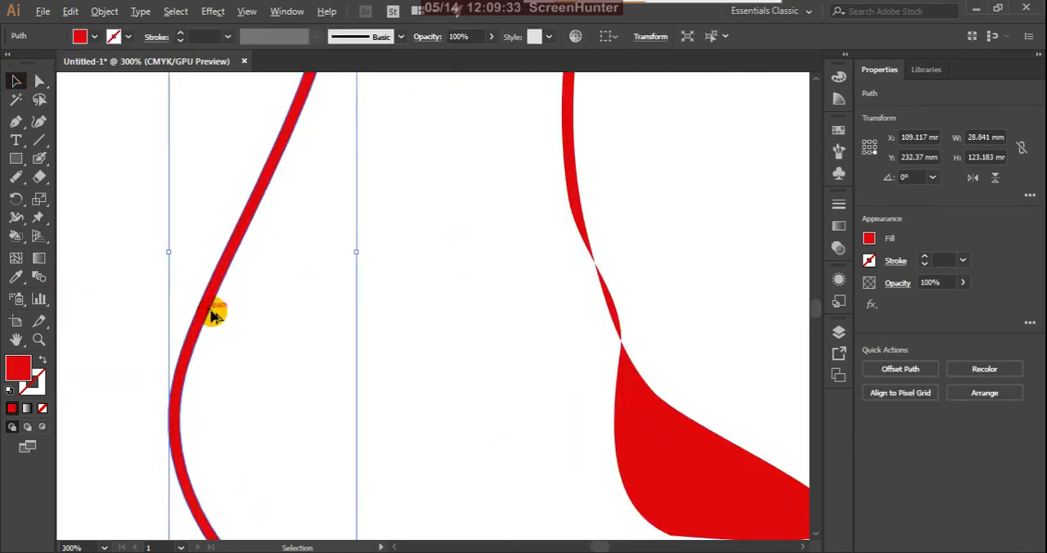
scroll(496, 262, down, 4)
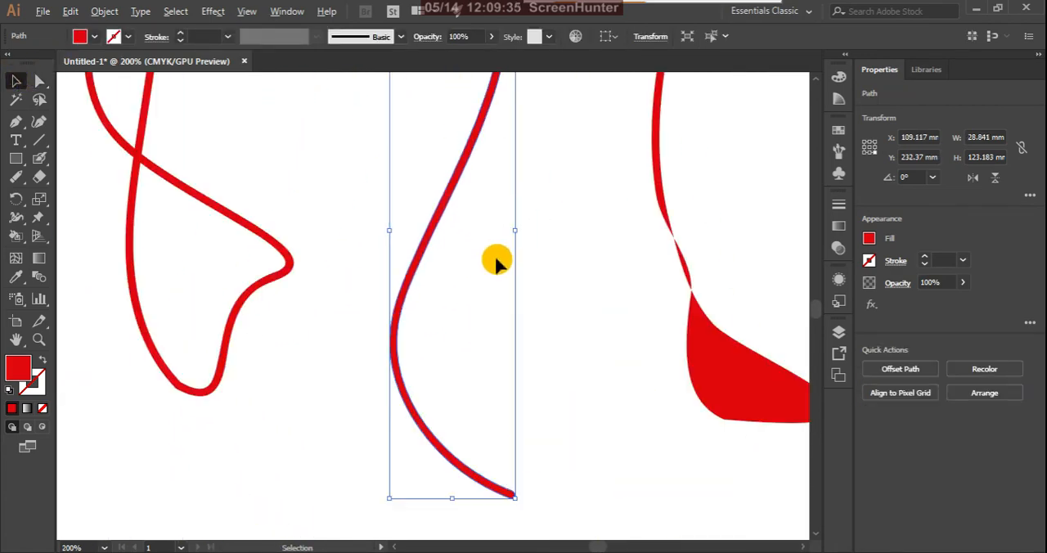
scroll(506, 531, up, 2)
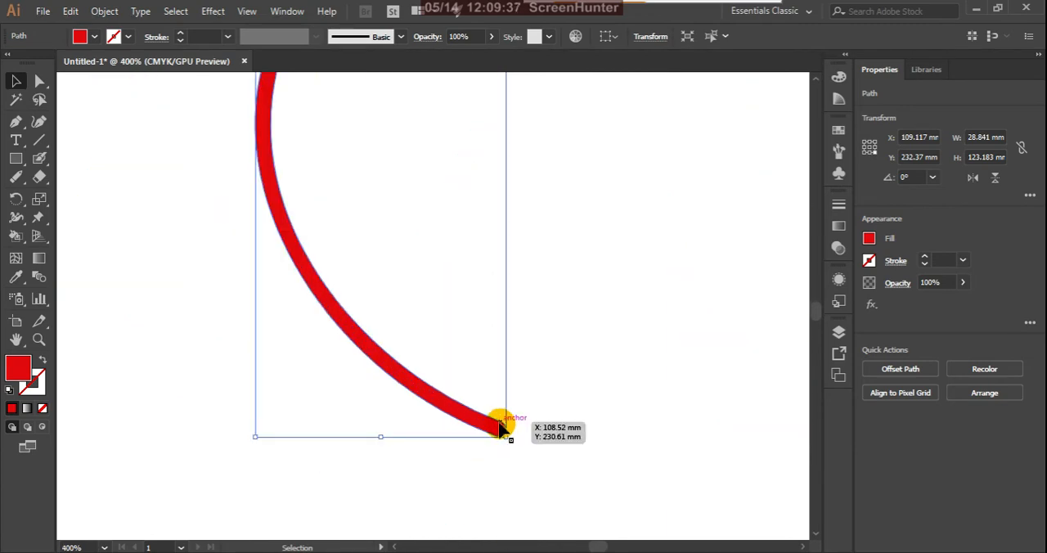
Step: Move the two end anchors of the middle Blob Brush curve apart with Direct Selection to widen its lower end
drag(41, 79, 72, 87)
scroll(482, 437, up, 3)
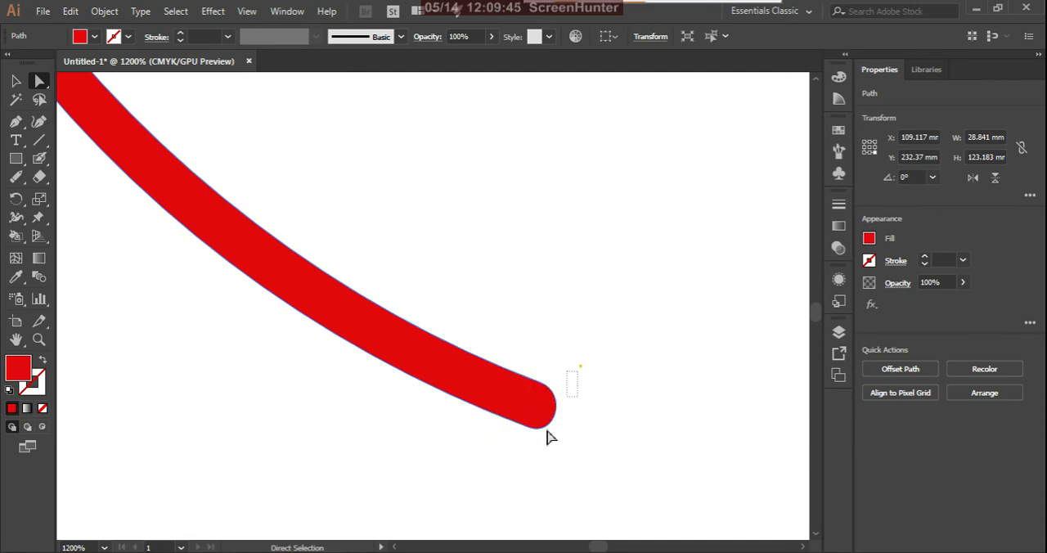
drag(547, 431, 480, 466)
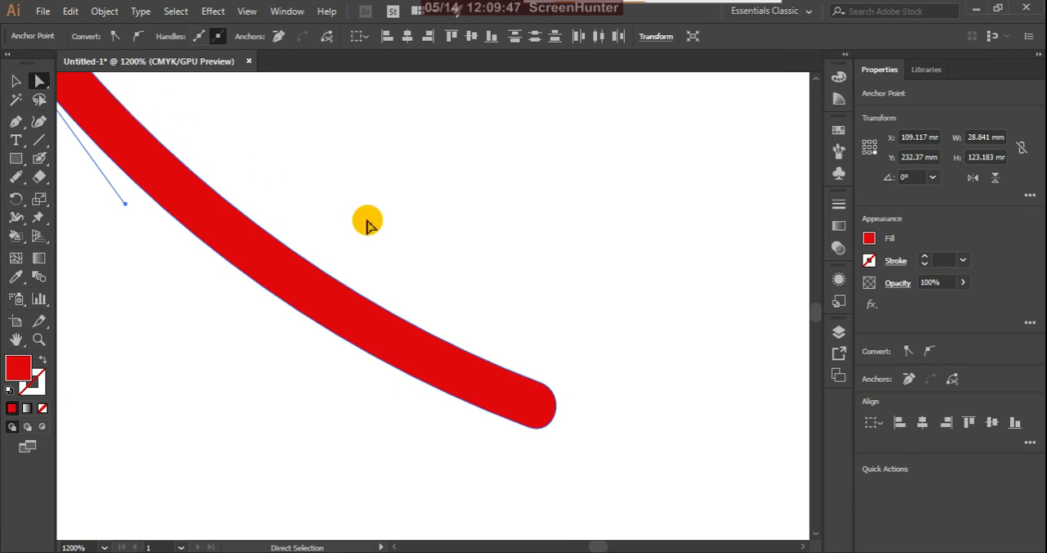
drag(296, 414, 307, 380)
click(476, 403)
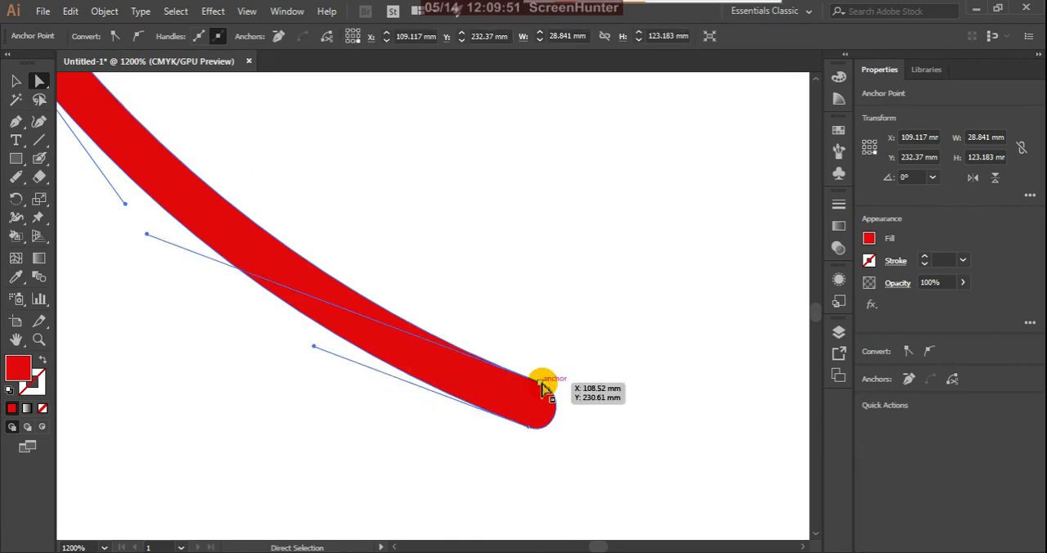
drag(542, 387, 565, 350)
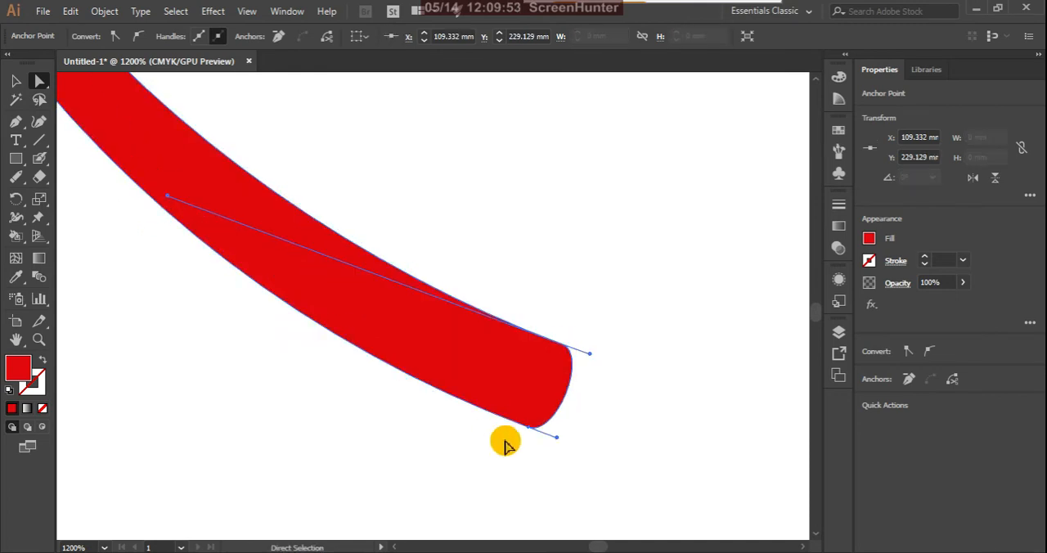
drag(529, 433, 508, 455)
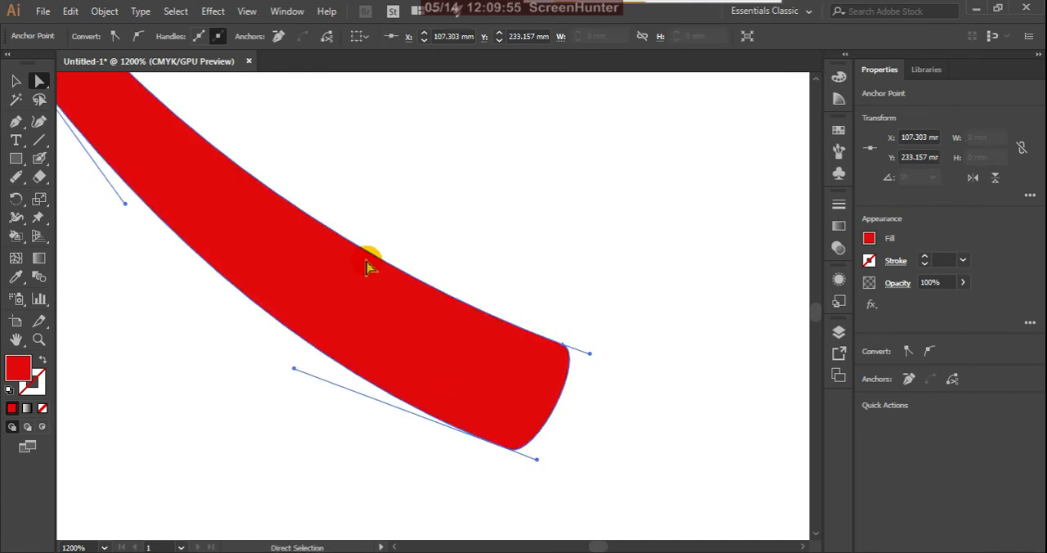
Step: Bend the two long edges near the middle Blob Brush curve's lower end outward to thicken that section
drag(353, 250, 378, 226)
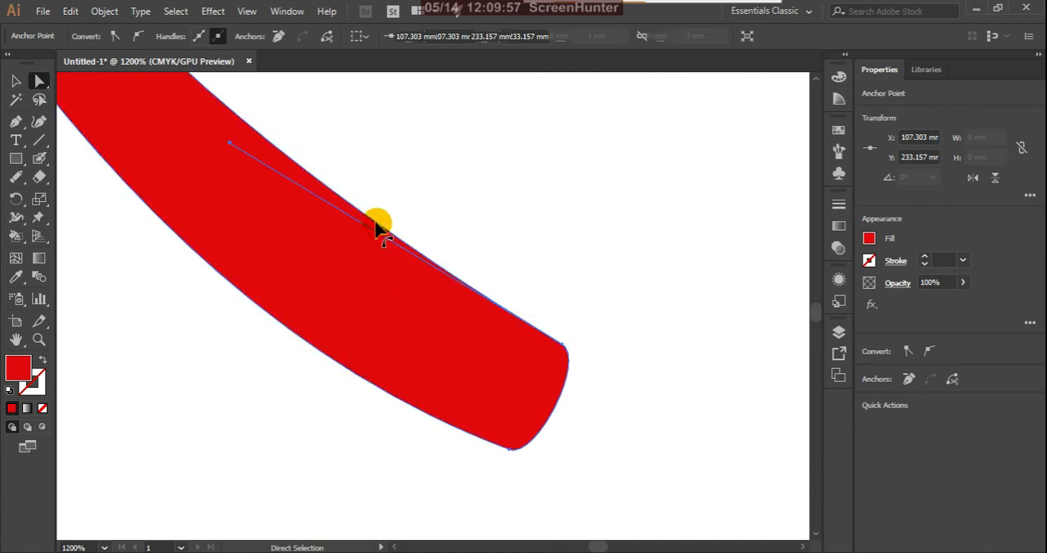
drag(292, 337, 280, 375)
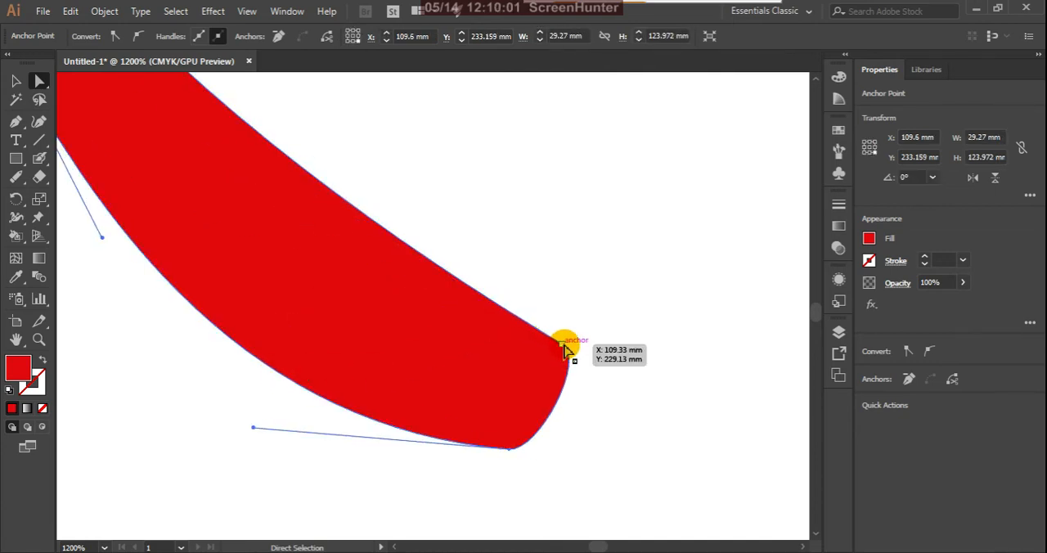
scroll(660, 377, down, 3)
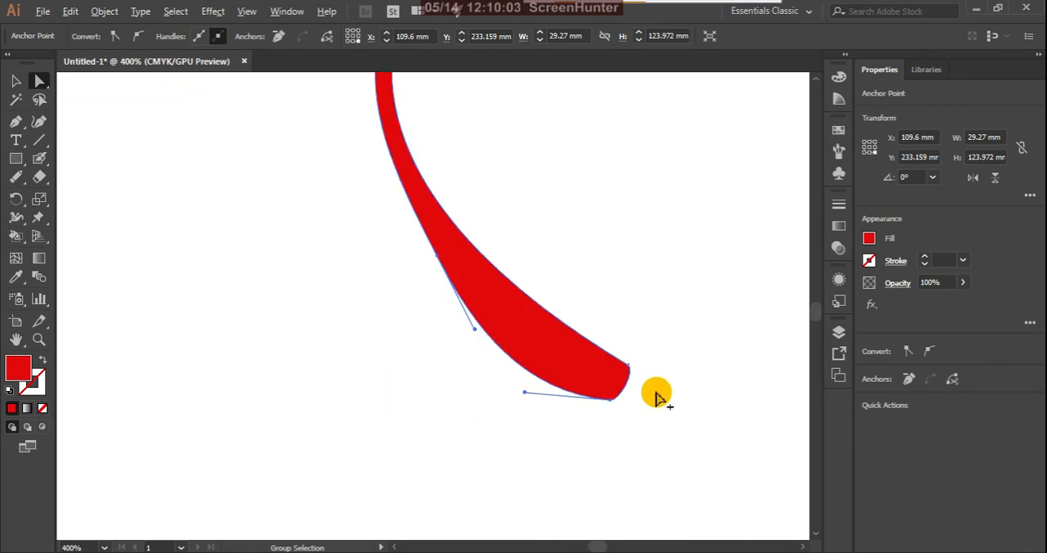
Step: Move the reshaped Paintbrush curve down and to the right so its end is clear of the other curve
scroll(656, 396, down, 2)
scroll(455, 257, up, 2)
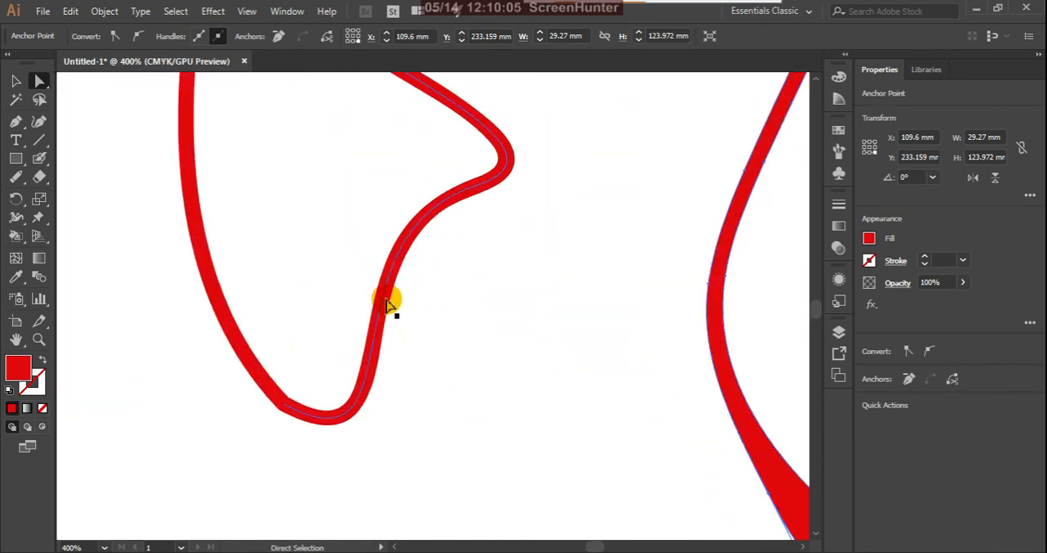
click(387, 304)
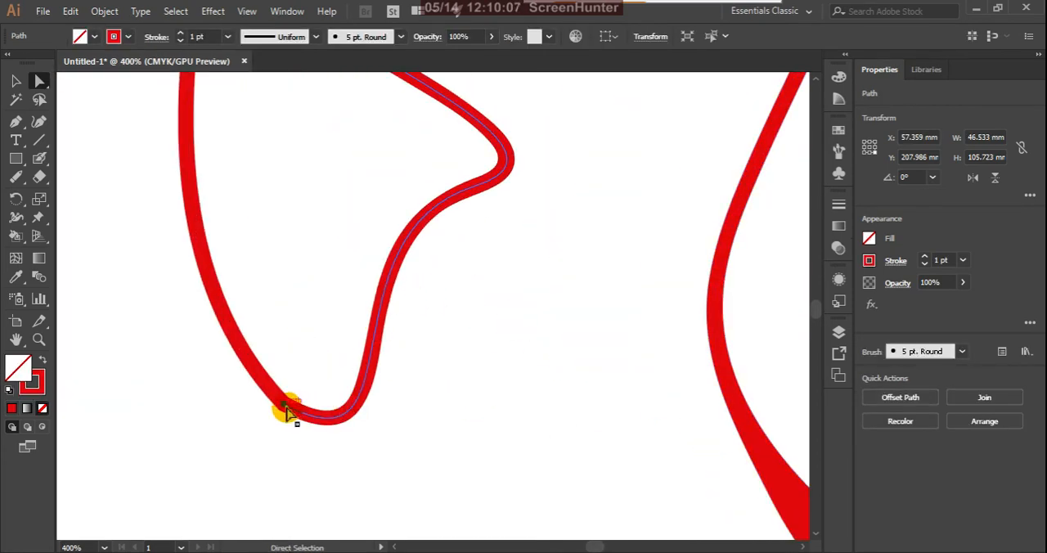
drag(287, 412, 351, 466)
click(311, 482)
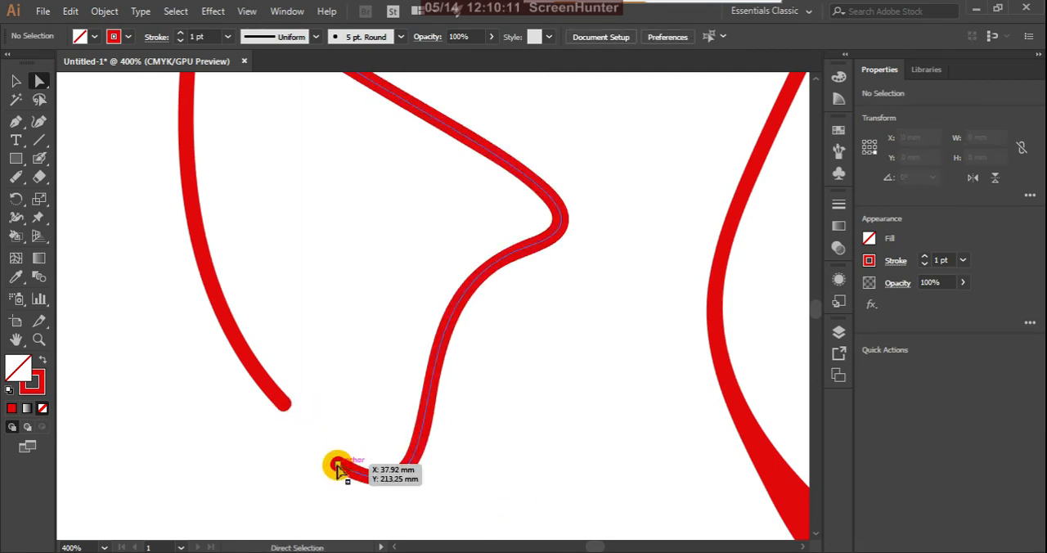
Step: Select the moved Paintbrush curve's lower end anchor and adjust its handle to reshape the lower bend
click(337, 466)
mouse_move(478, 538)
mouse_down()
mouse_move(488, 473)
mouse_move(466, 397)
mouse_move(439, 365)
mouse_up()
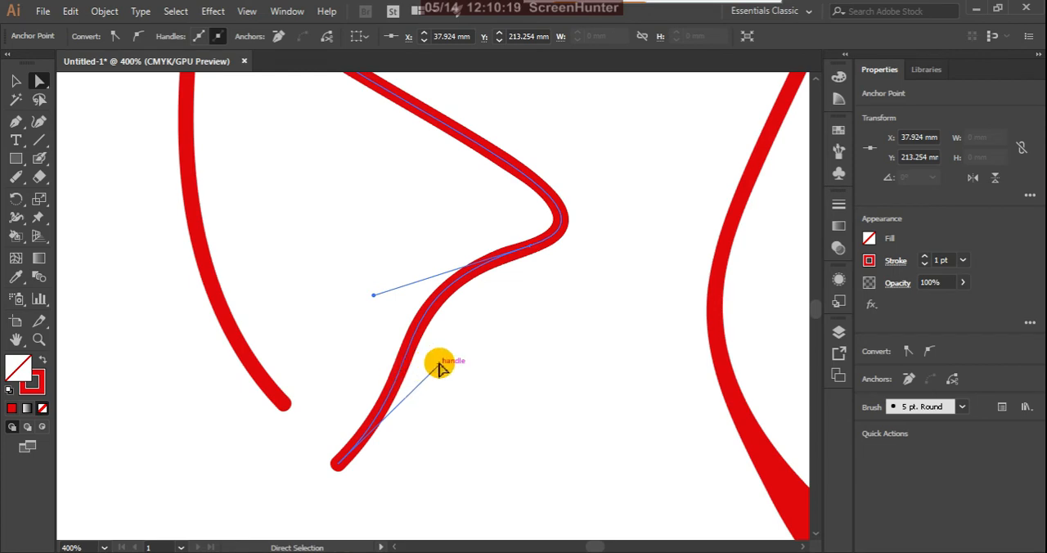
mouse_move(439, 364)
mouse_down()
mouse_move(540, 462)
mouse_move(584, 437)
mouse_up()
scroll(316, 373, down, 1)
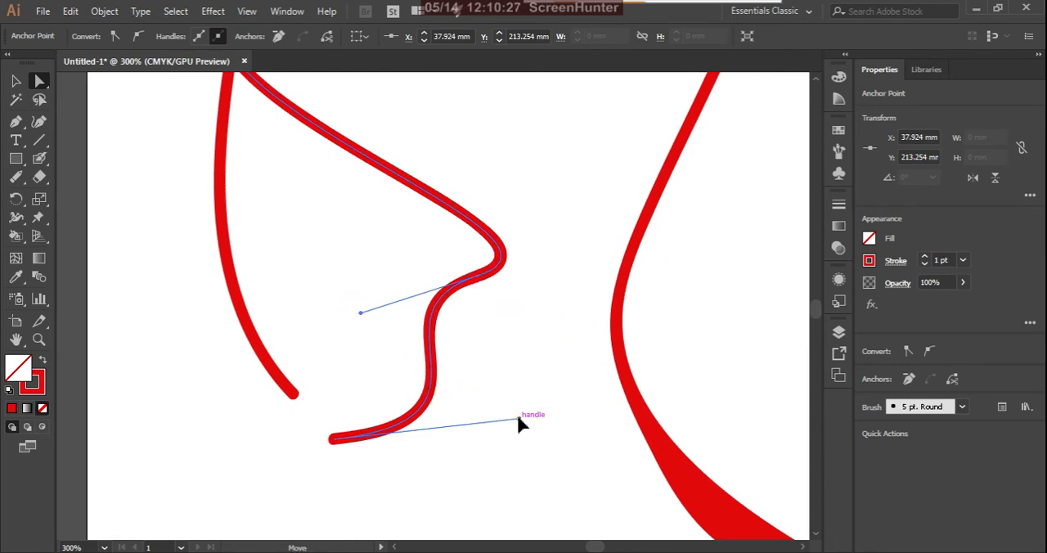
mouse_move(520, 422)
mouse_down()
mouse_move(350, 476)
mouse_move(442, 419)
mouse_up()
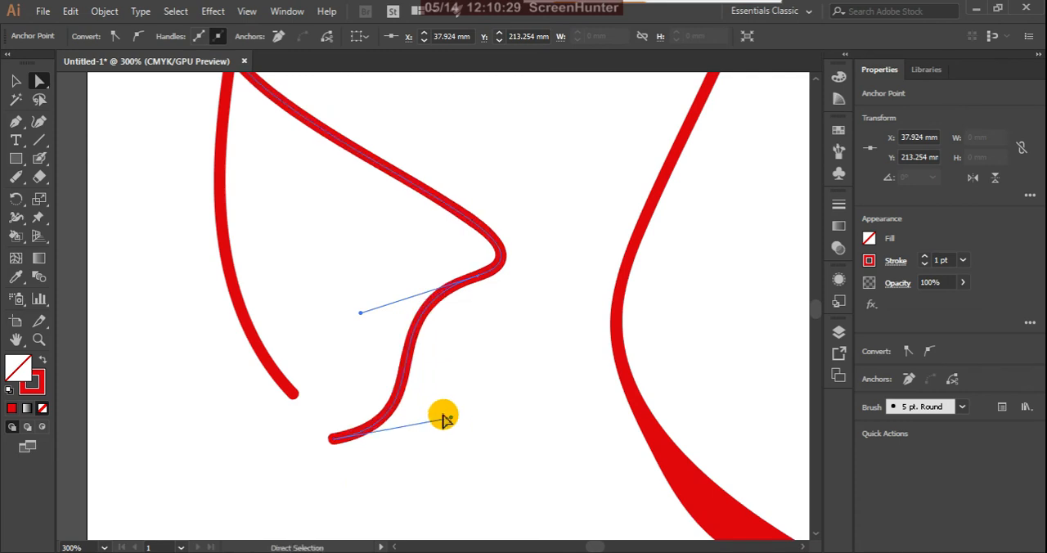
Step: Move the whole middle Blob Brush curve slightly to the right, then nudge it by about 0.89 mm horizontally and 1.77 mm upward
click(619, 356)
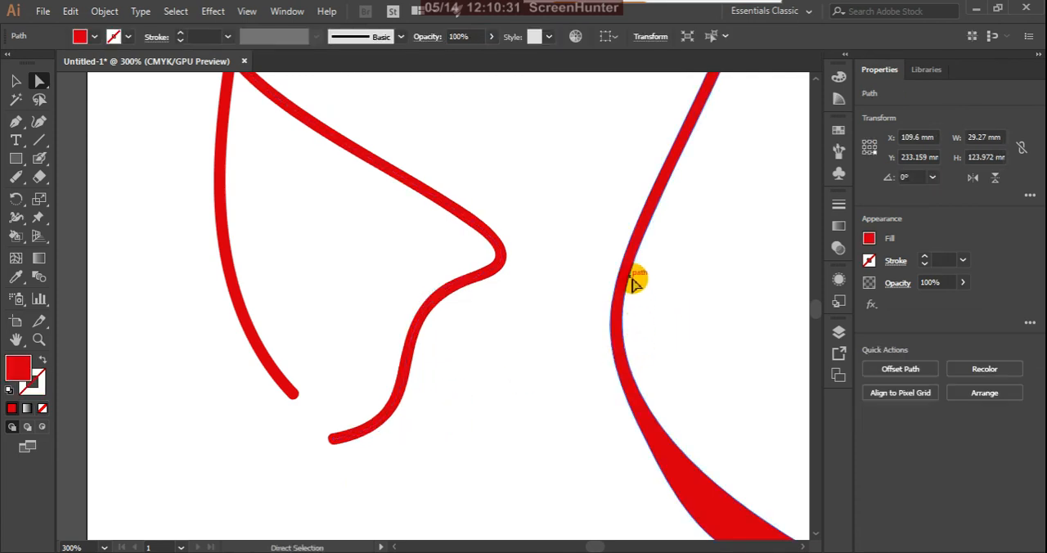
drag(629, 277, 655, 285)
scroll(514, 275, down, 1)
scroll(660, 380, up, 3)
scroll(660, 384, up, 2)
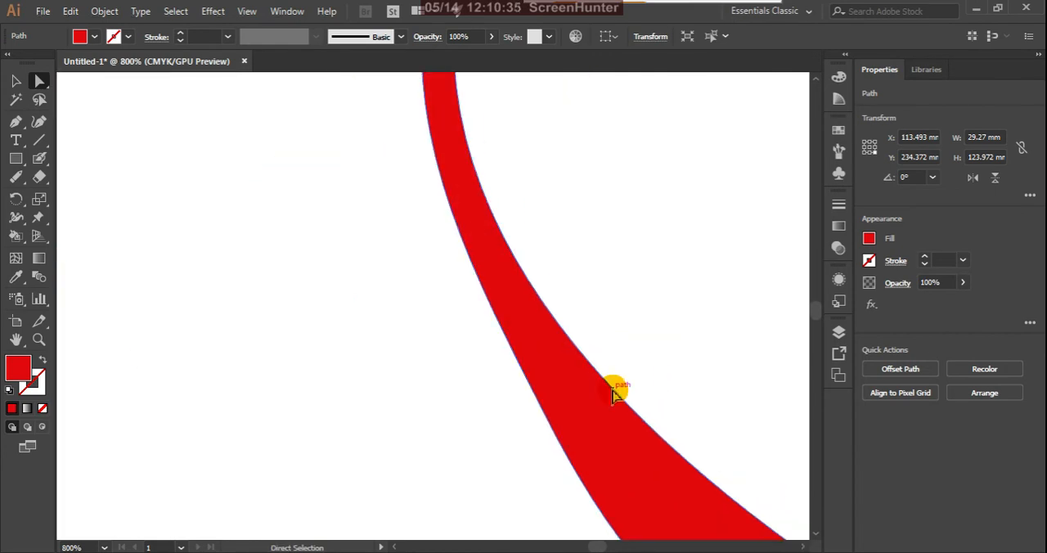
drag(618, 393, 629, 362)
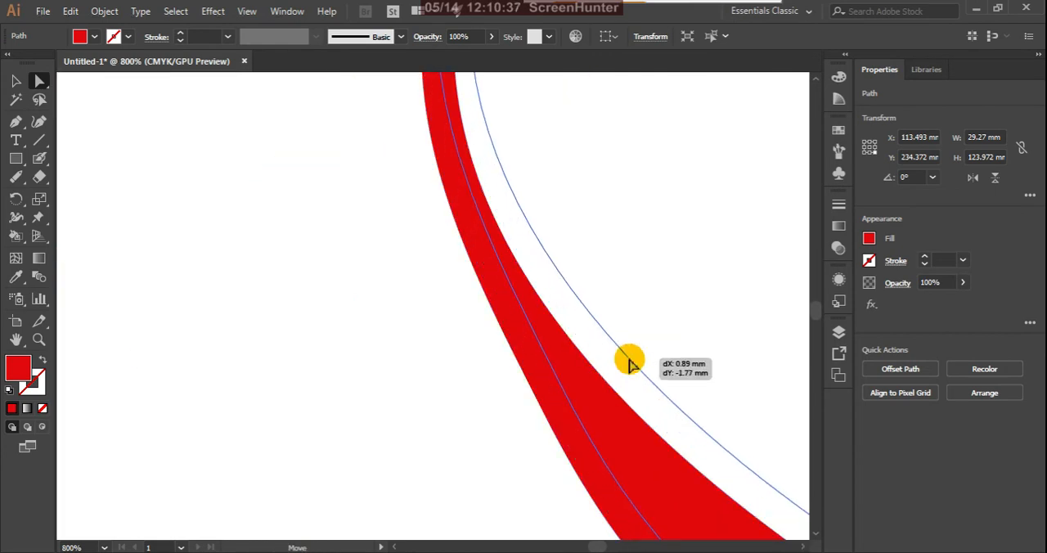
scroll(442, 302, down, 2)
scroll(617, 391, up, 3)
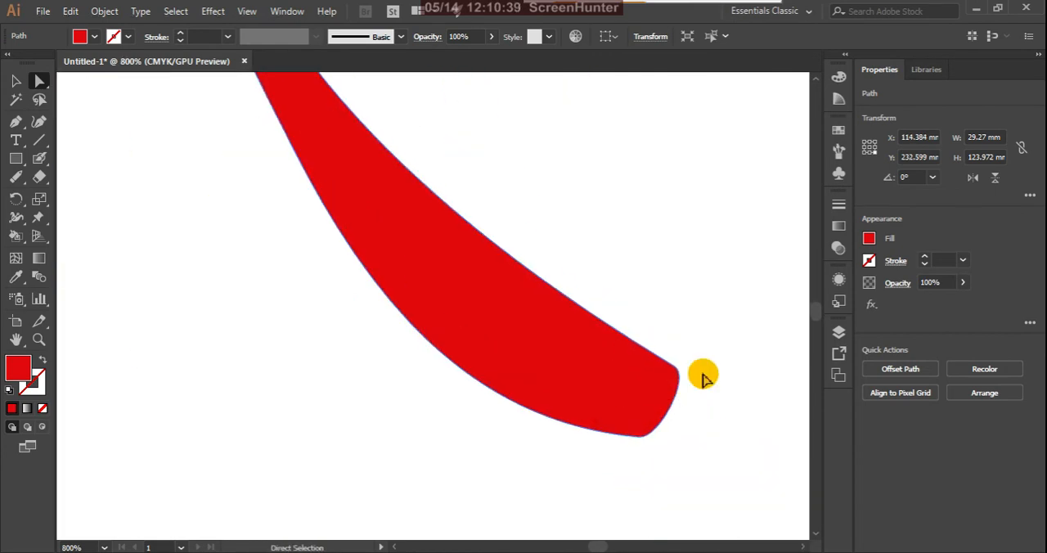
Step: Pull the two end anchors of the moved Blob Brush curve further apart to flare its lower end
click(702, 373)
click(677, 368)
click(670, 369)
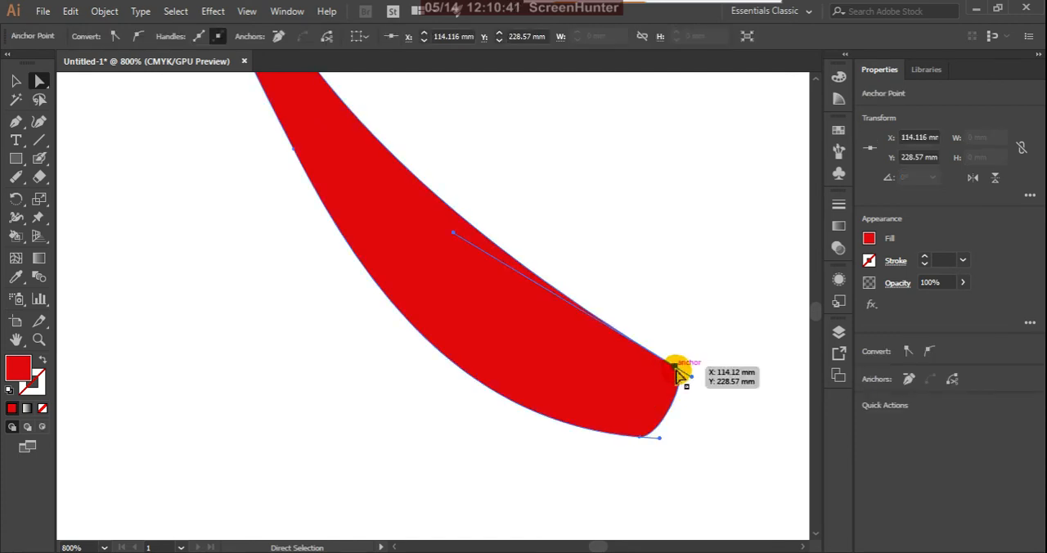
drag(670, 368, 691, 328)
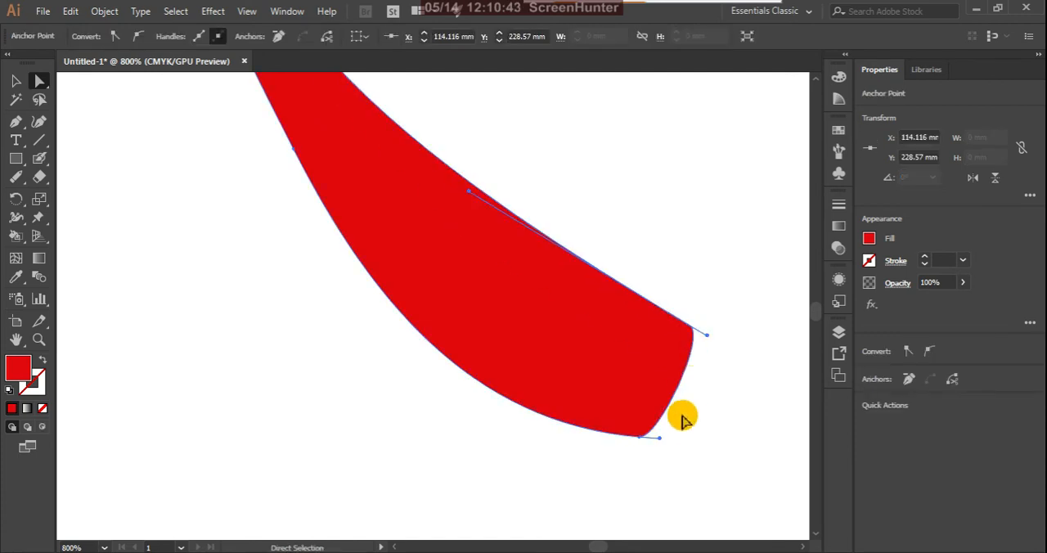
drag(641, 437, 564, 469)
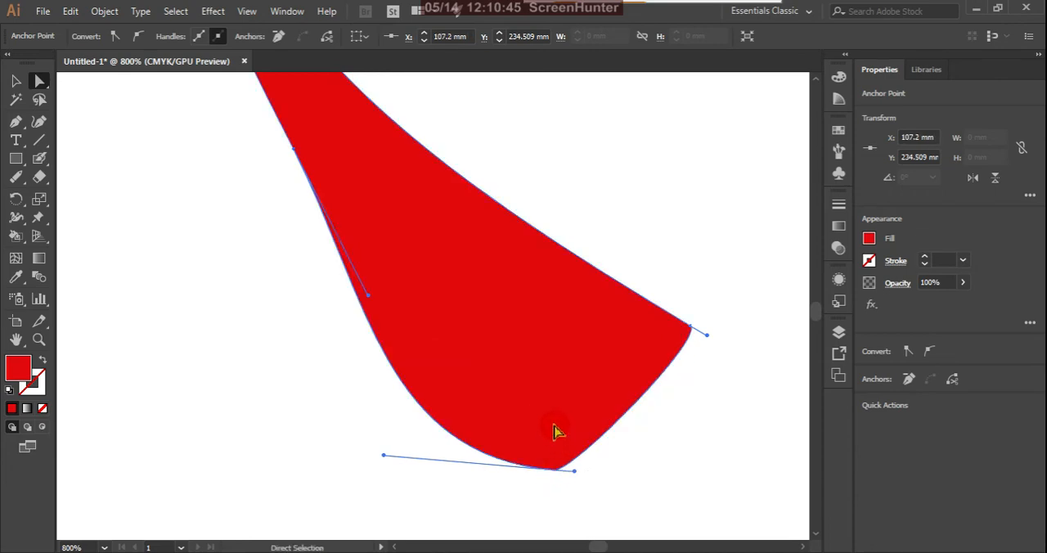
Step: Delete all the Paintbrush and Blob Brush curves below the Lorem ipsum text, including the leftover segments
scroll(568, 417, down, 4)
scroll(583, 378, up, 4)
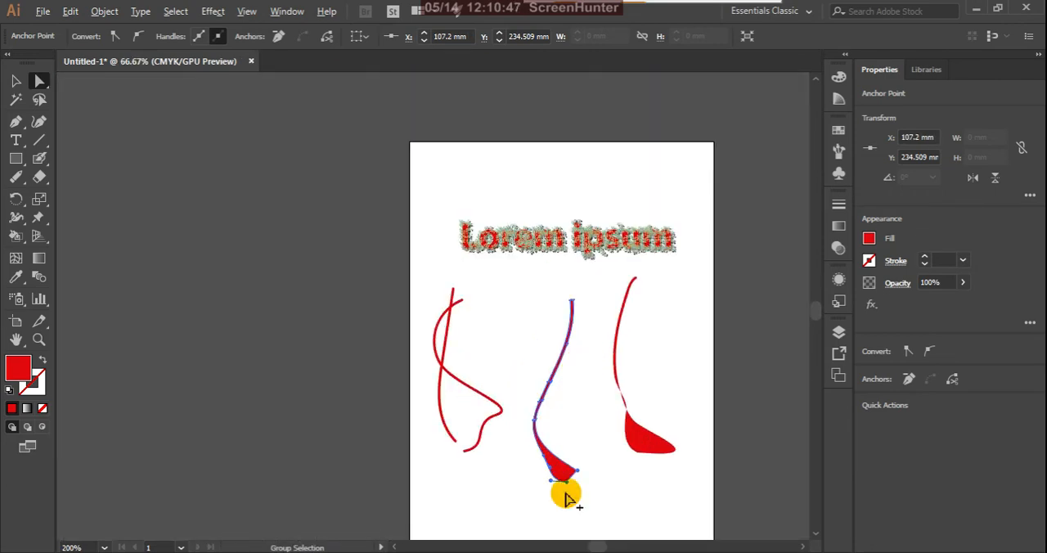
scroll(406, 497, down, 1)
drag(410, 503, 783, 380)
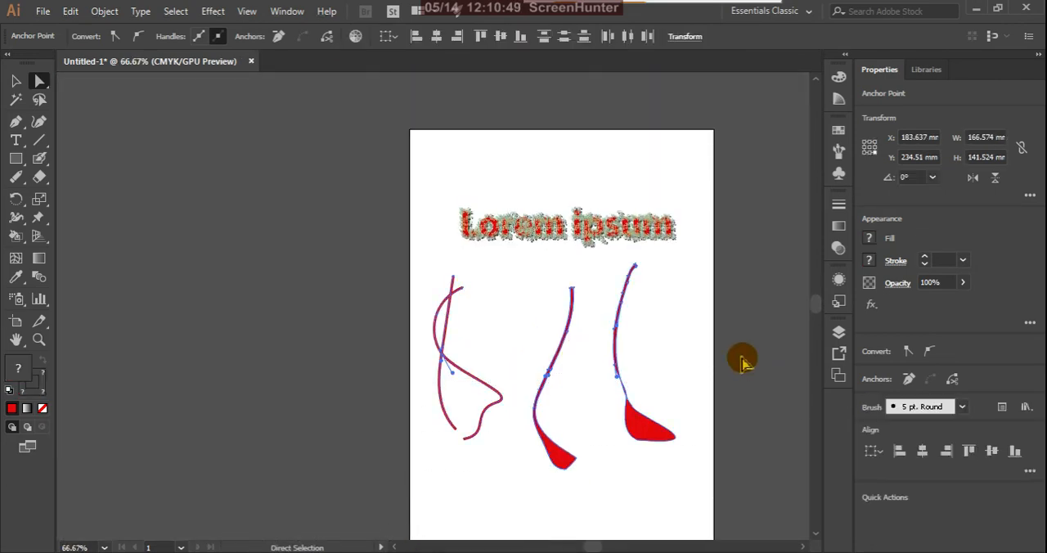
key(Delete)
drag(412, 418, 661, 282)
key(Delete)
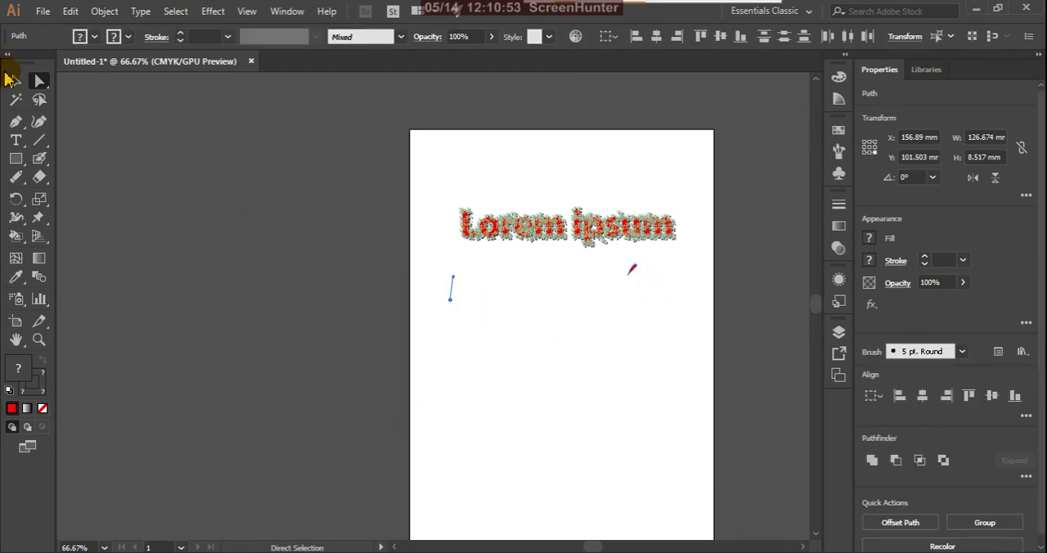
click(13, 80)
key(Delete)
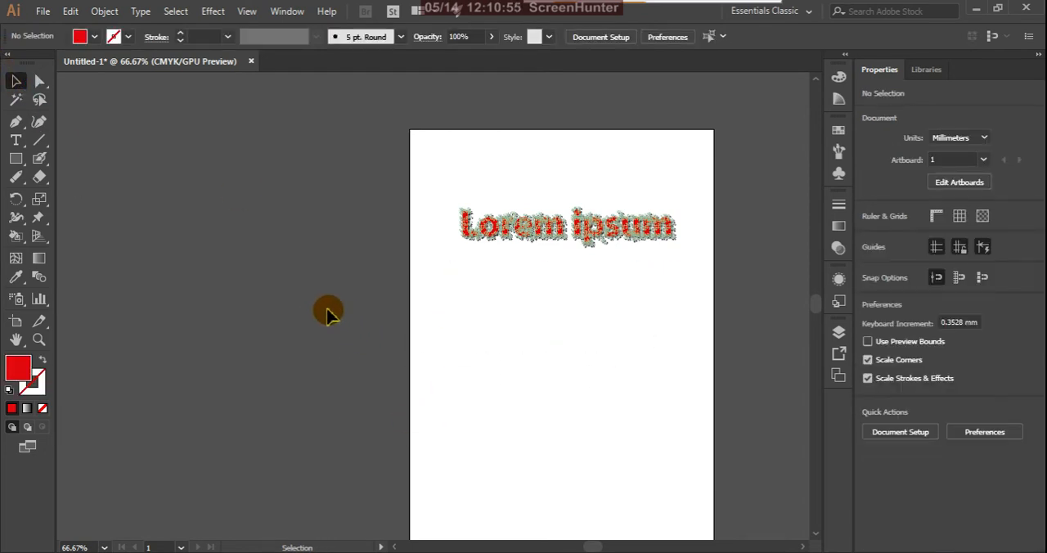
Step: Draw a trial U-shaped Blob Brush stroke below the text and undo it
click(40, 157)
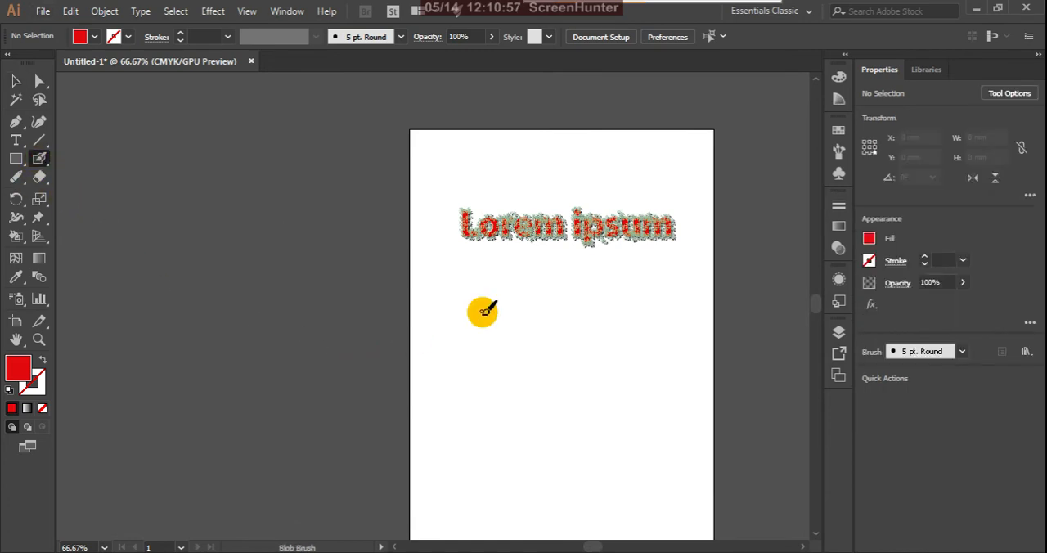
mouse_move(495, 290)
mouse_down()
mouse_move(456, 460)
mouse_move(505, 471)
mouse_move(532, 413)
mouse_move(532, 366)
mouse_up()
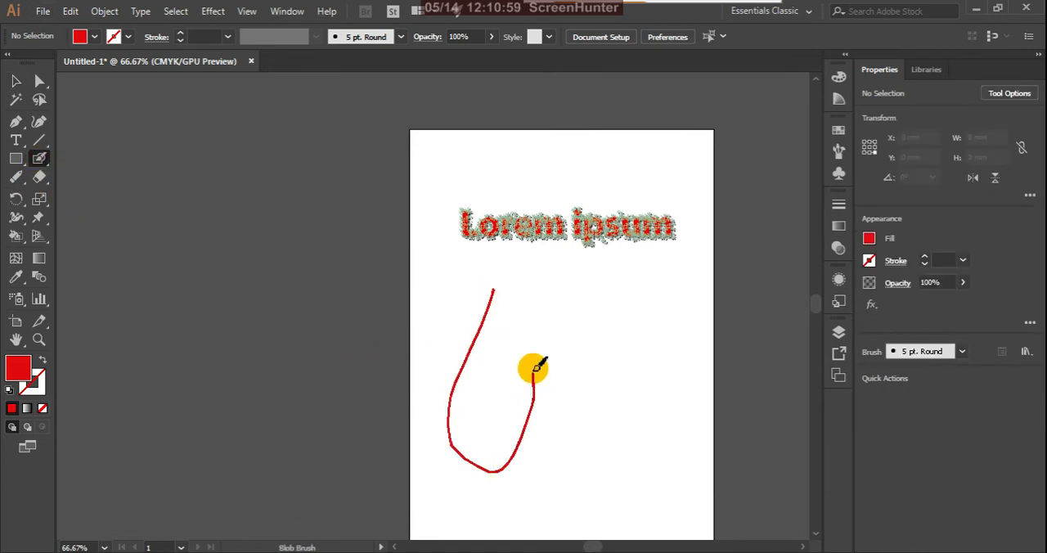
key(shift+x)
key(ctrl+z)
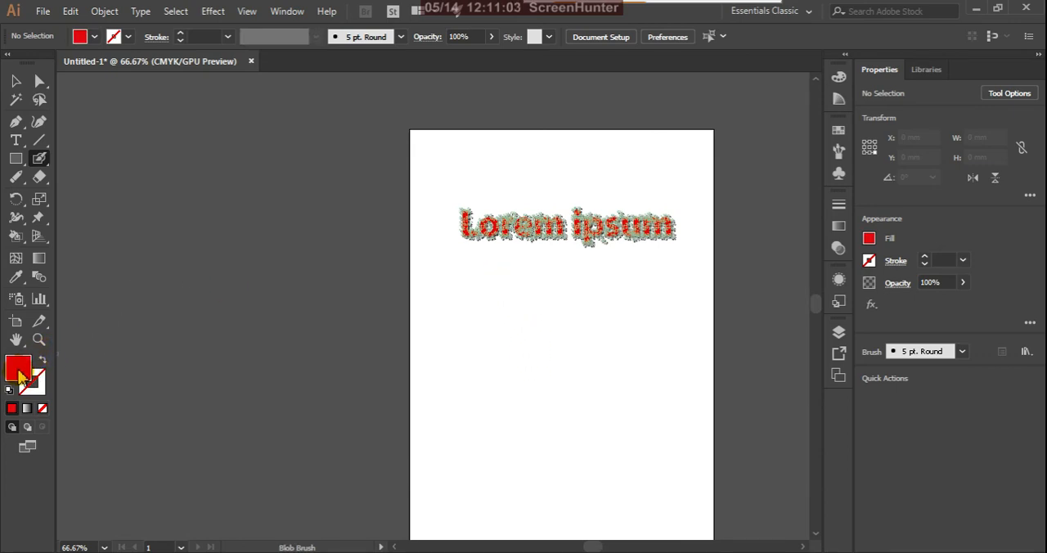
Step: Swap the fill and stroke colours and set the stroke to the near-black colour 230101
click(40, 361)
double_click(41, 386)
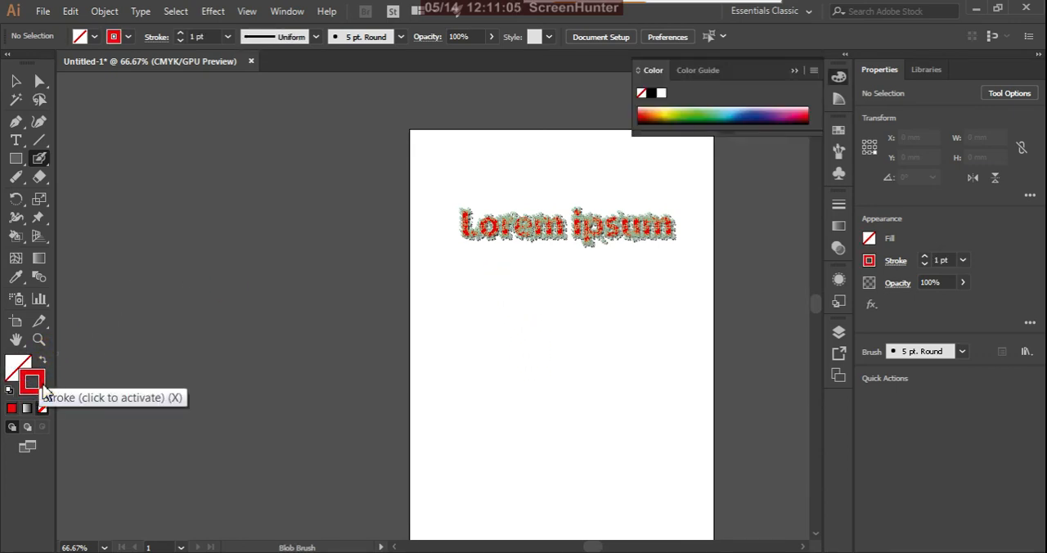
click(779, 472)
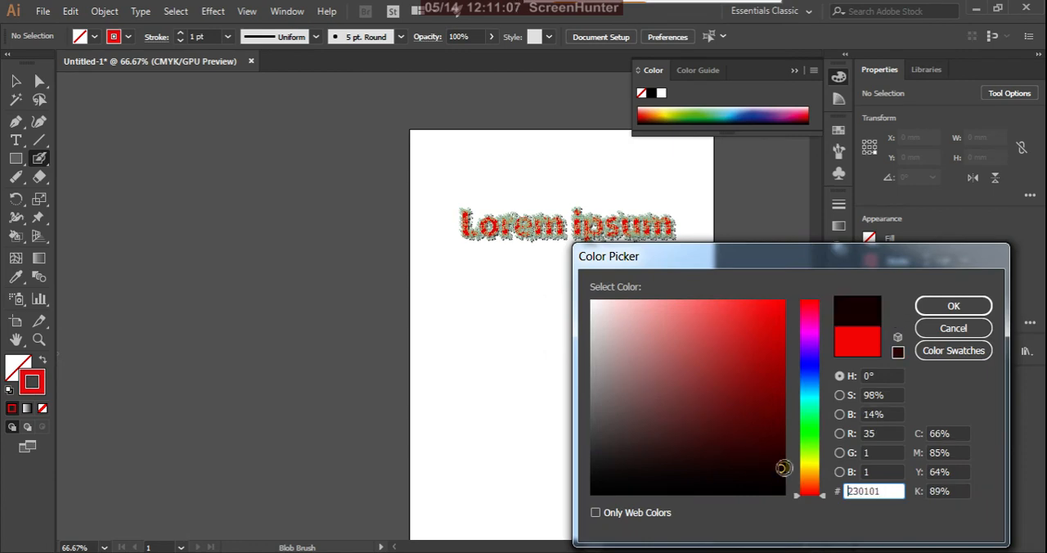
click(953, 305)
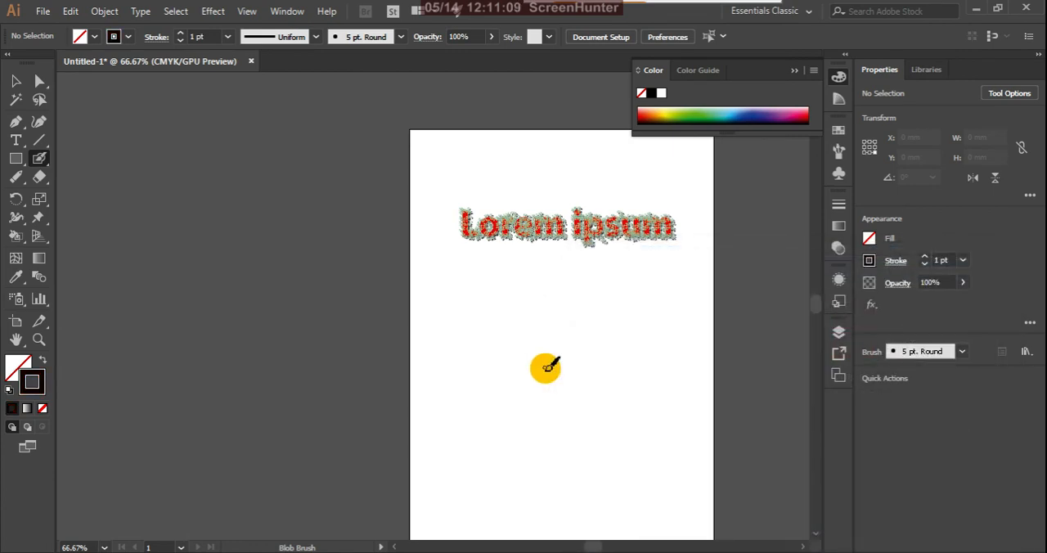
Step: Draw a closed egg-shaped Blob Brush outline about 56 × 93 mm below the text, divided by one horizontal and one vertical curve
scroll(477, 377, up, 1)
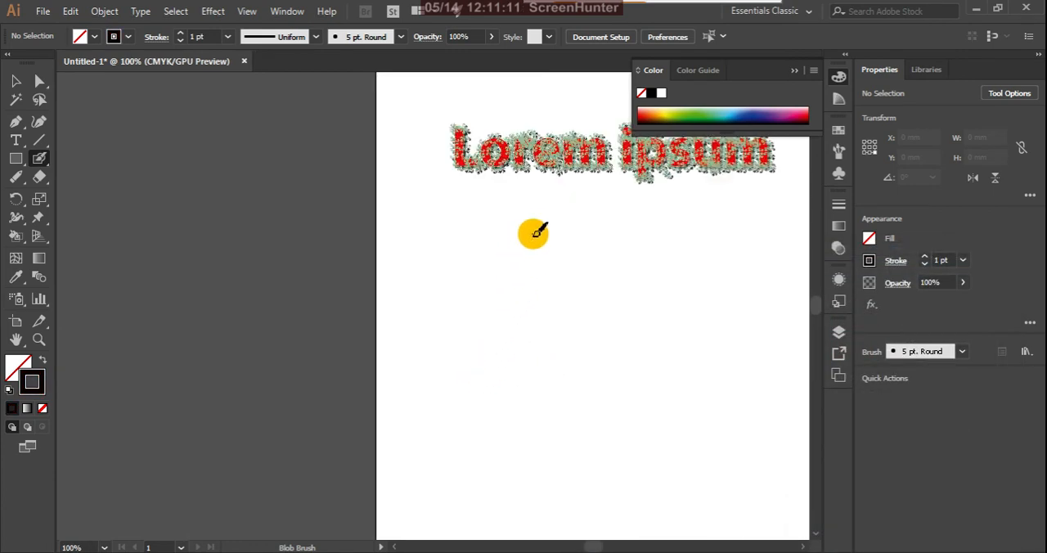
mouse_move(532, 231)
mouse_down()
mouse_move(476, 369)
mouse_move(556, 421)
mouse_move(591, 304)
mouse_move(536, 235)
mouse_up()
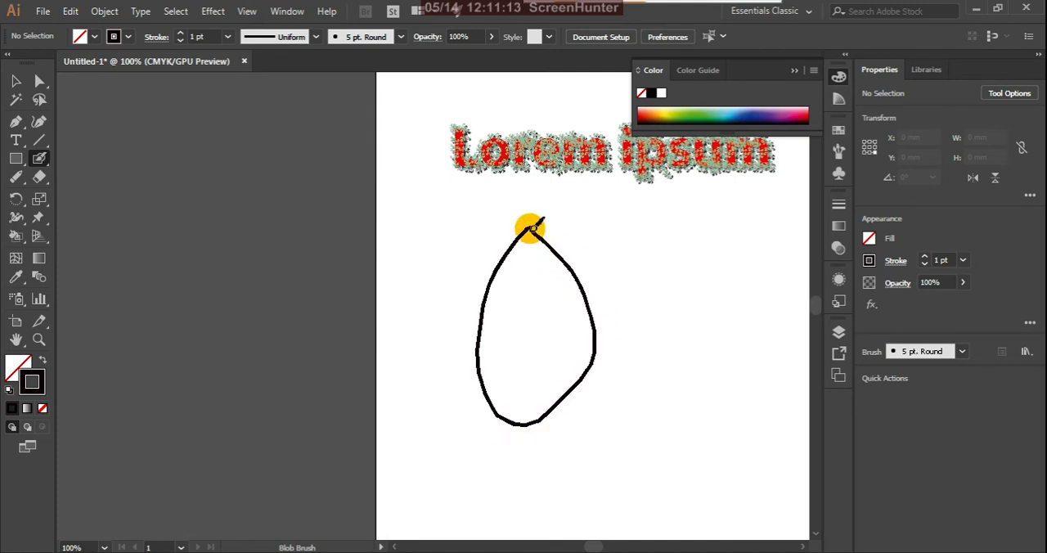
drag(556, 320, 592, 331)
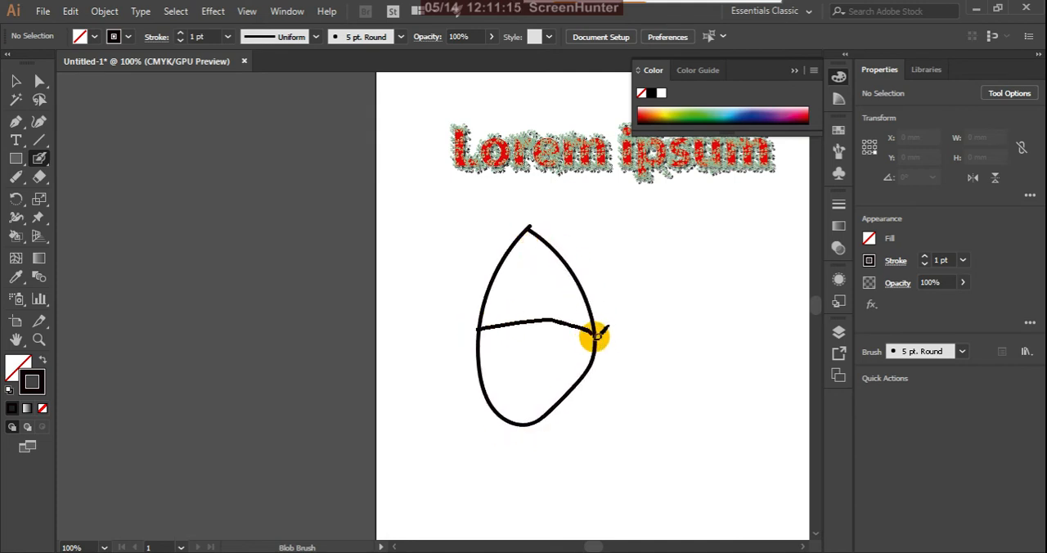
click(541, 243)
drag(550, 267, 549, 424)
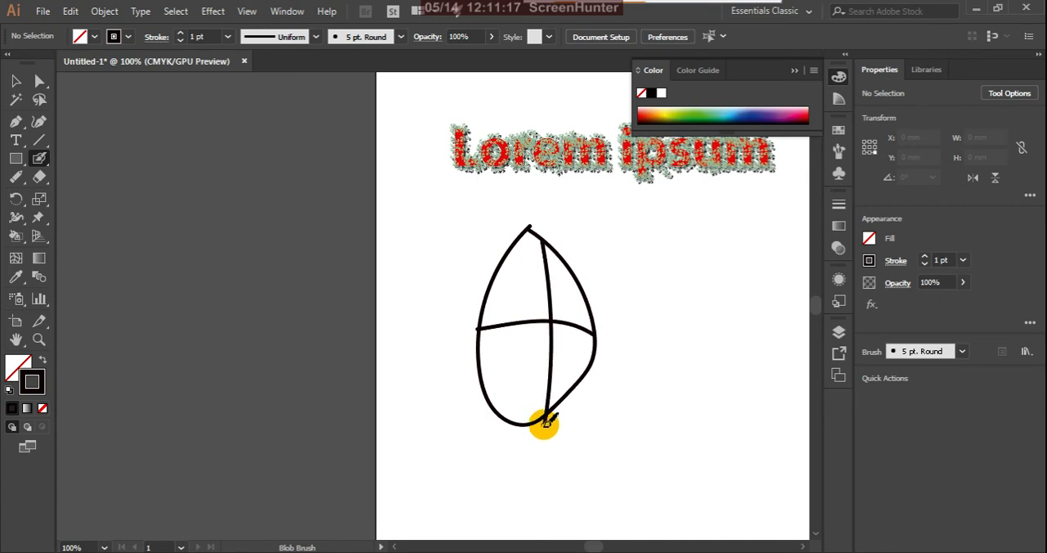
Step: Select the egg-shaped outline with both dividing curves and set their fill to red FC0B0B
click(15, 81)
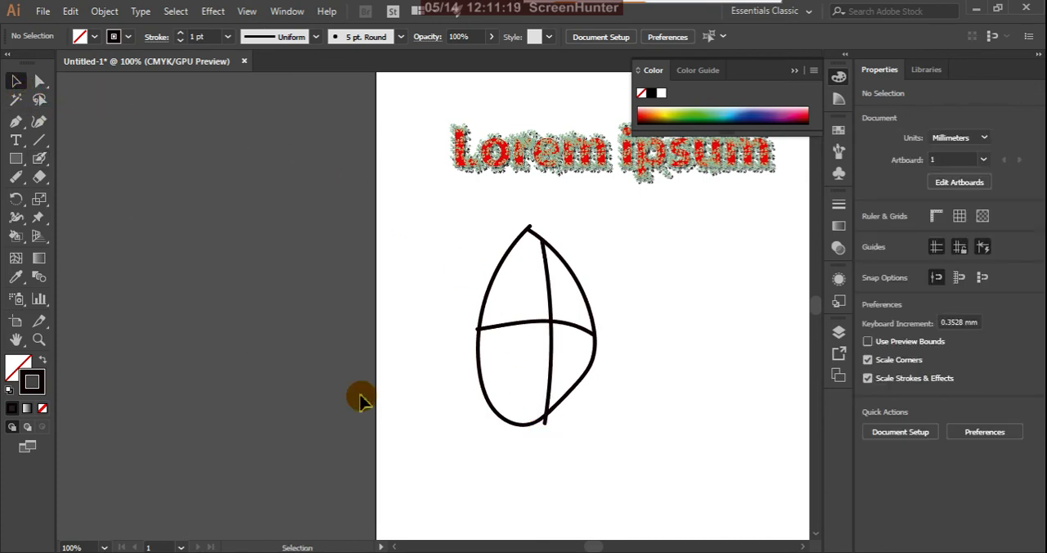
click(552, 302)
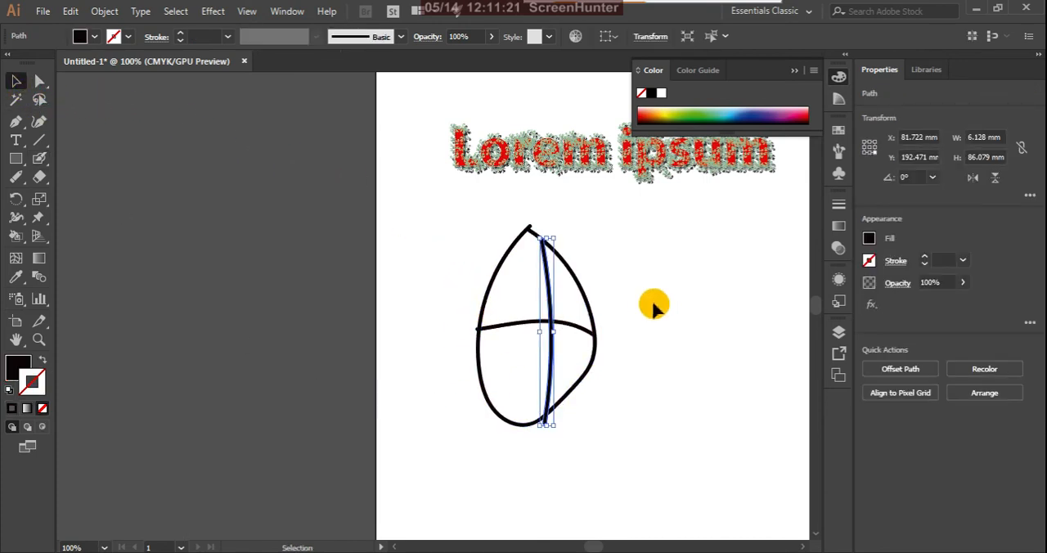
click(653, 306)
drag(547, 385, 550, 386)
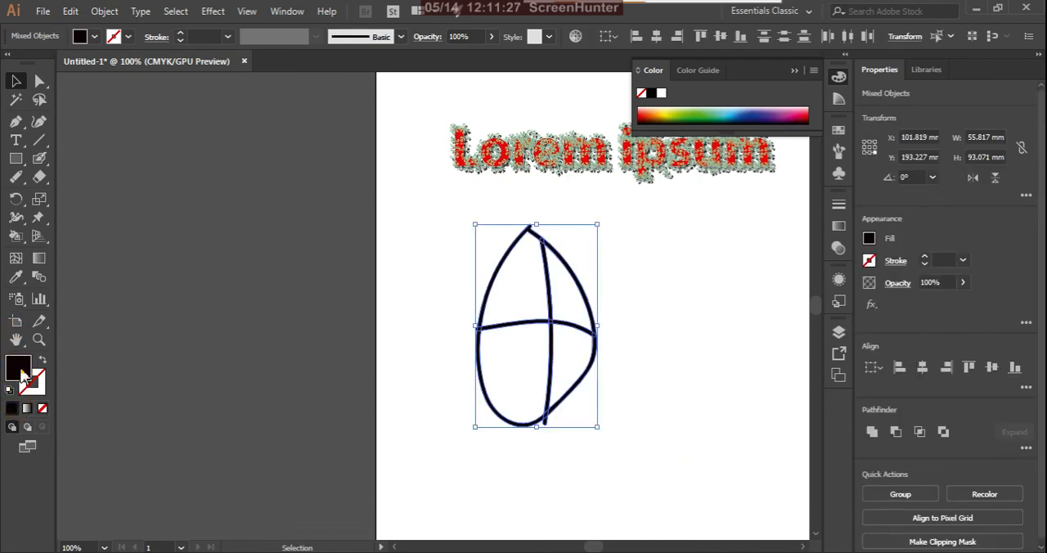
double_click(20, 370)
click(784, 305)
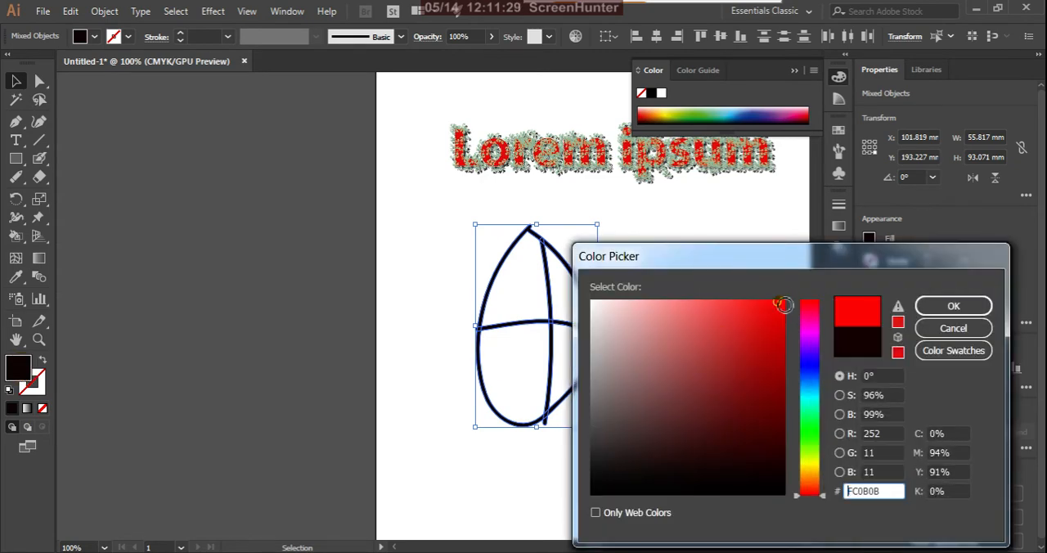
click(948, 305)
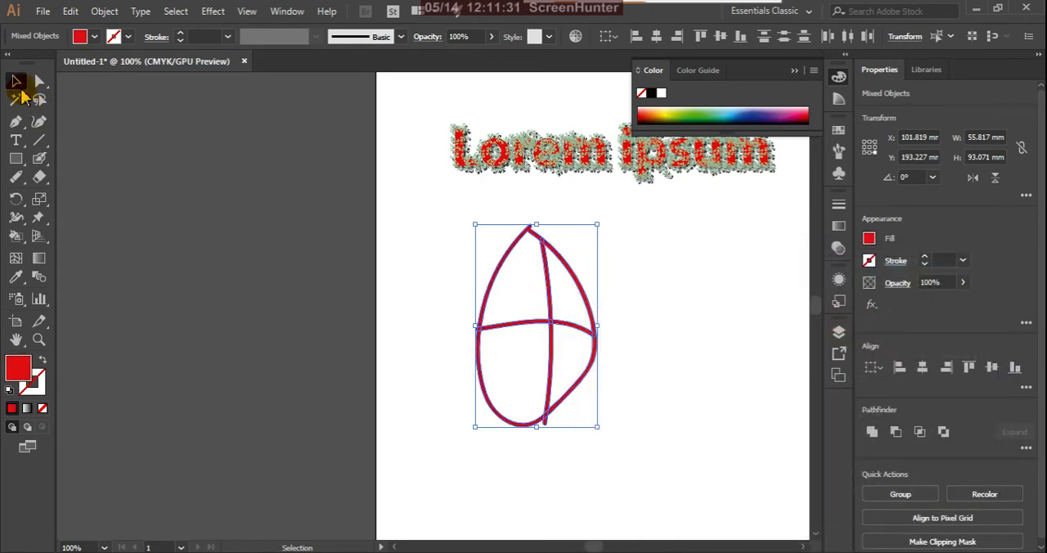
click(143, 331)
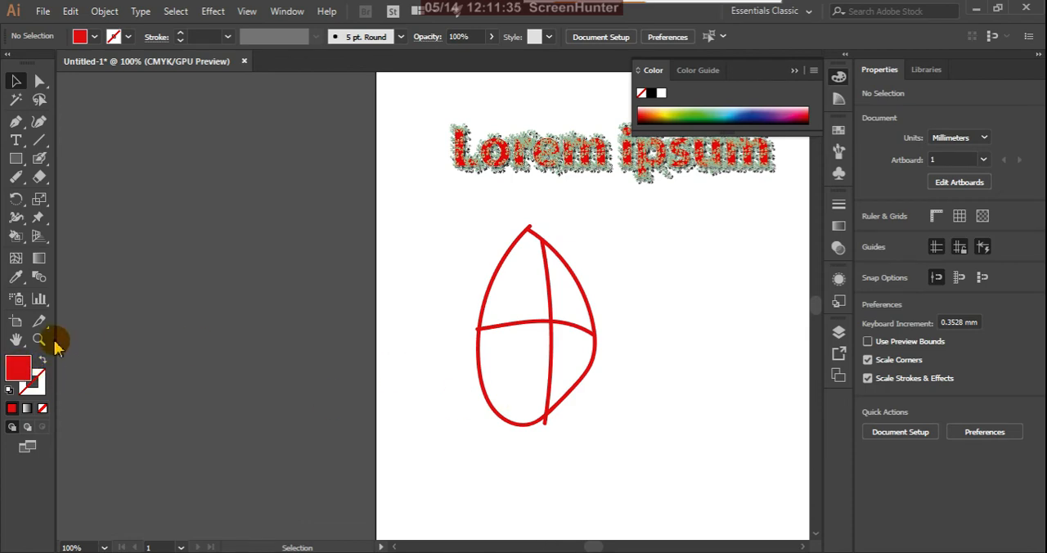
Step: Swap the default fill and stroke, then select the horizontal curve and the outer outline separately to examine how each is built
click(42, 361)
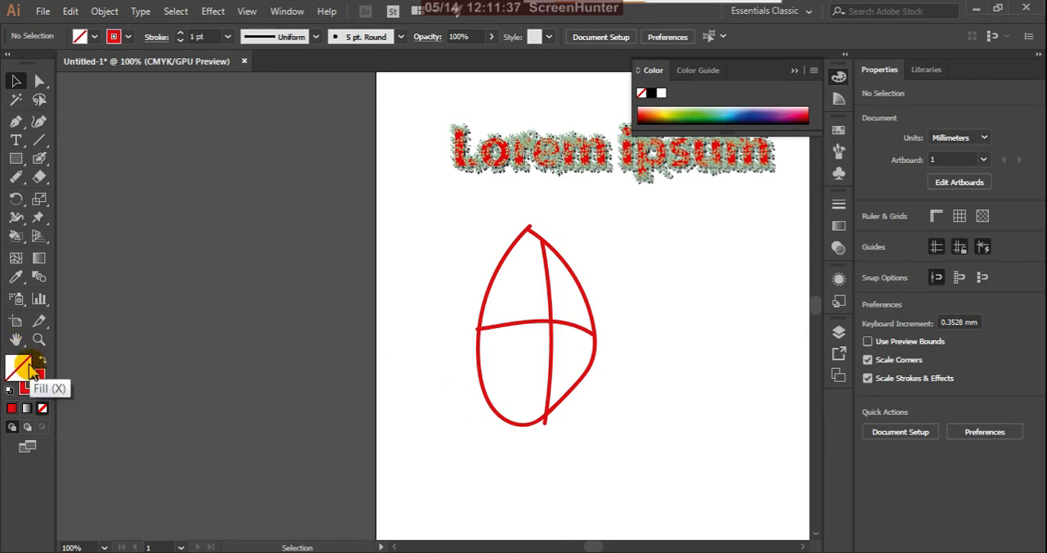
click(524, 327)
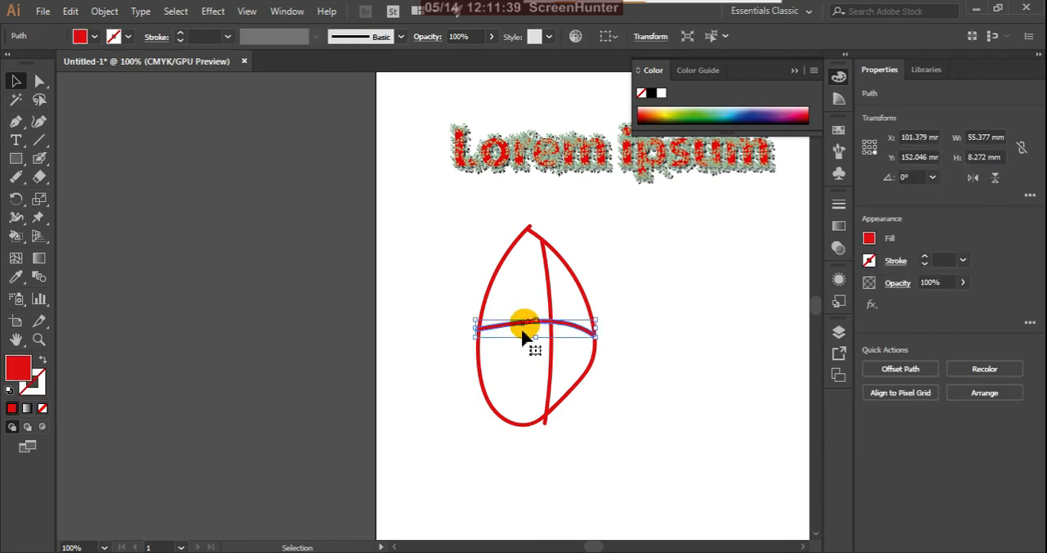
shift+click(480, 386)
key(ctrl+8)
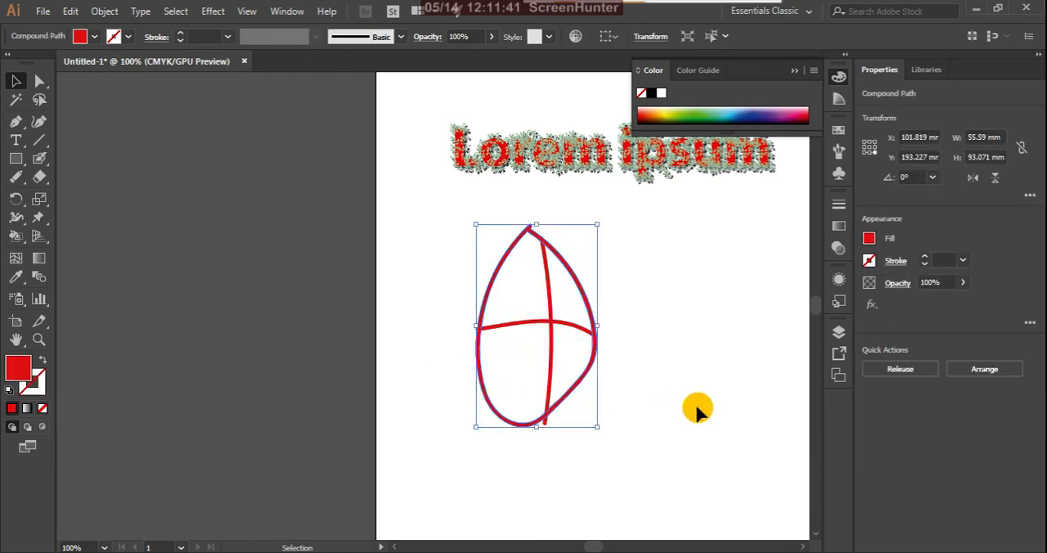
click(695, 407)
Step: Try to expand the outline and its two dividing curves
drag(565, 399, 663, 482)
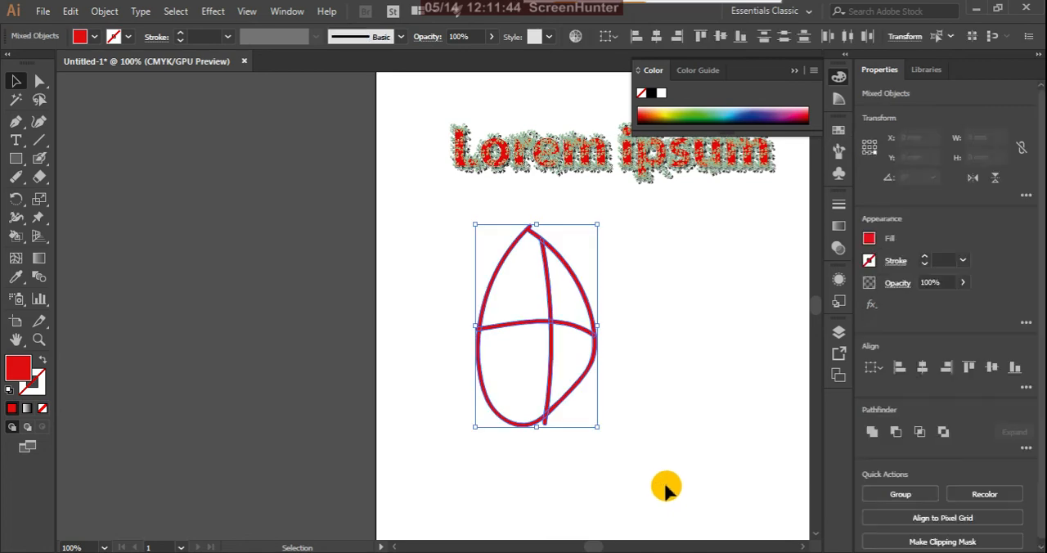
click(106, 11)
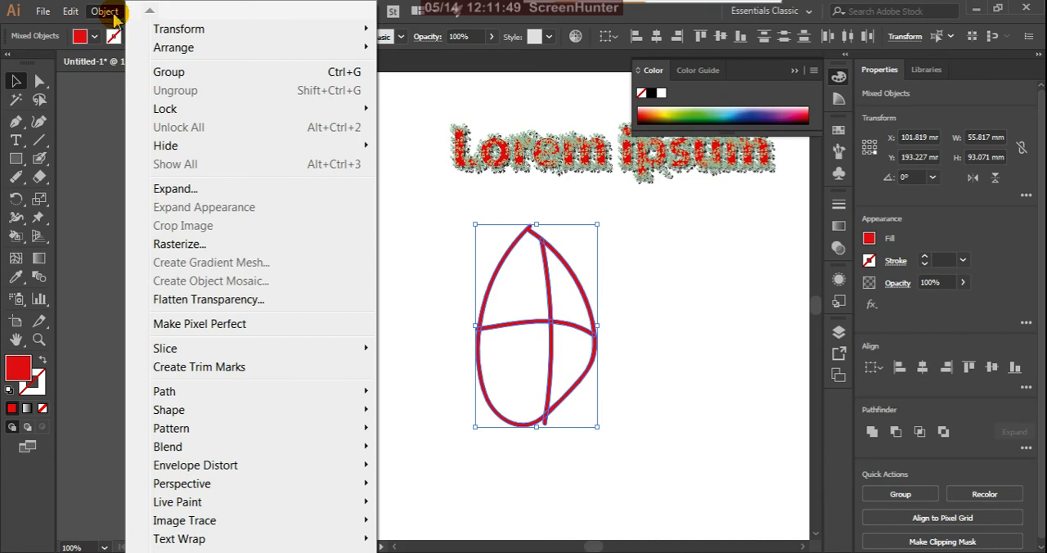
click(167, 190)
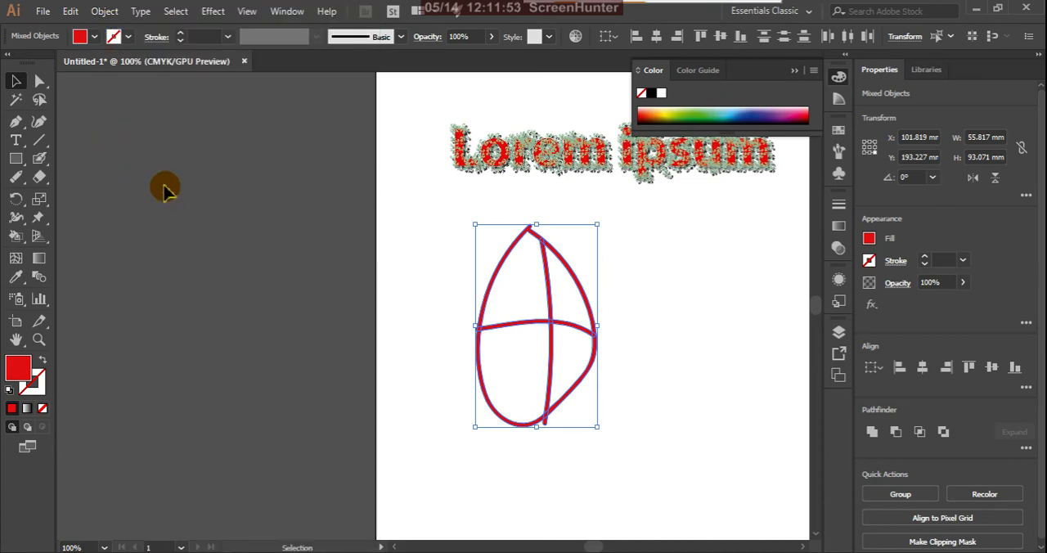
click(107, 11)
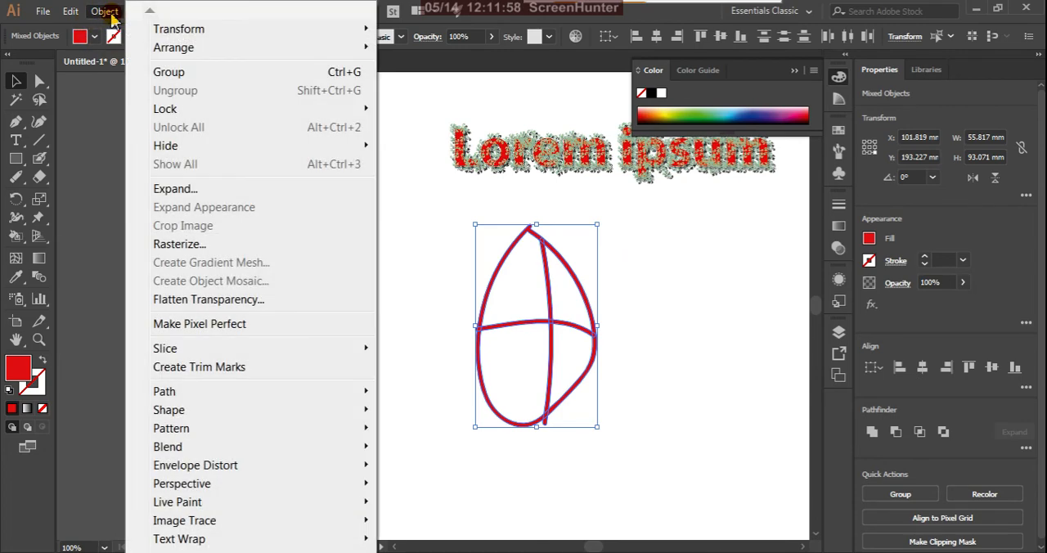
click(175, 190)
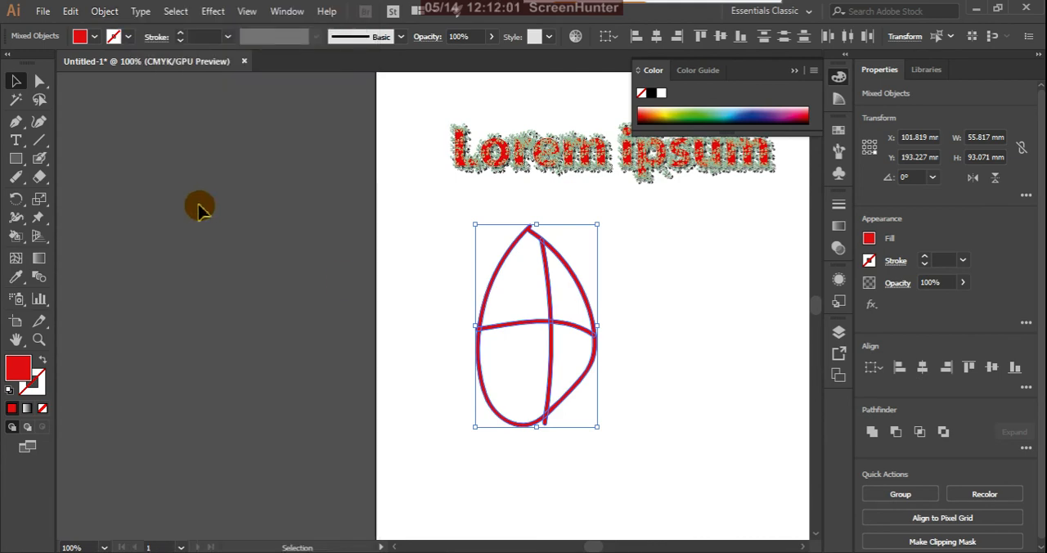
click(436, 299)
Step: Select the outline with both dividing curves and make them into a Live Paint group
click(485, 299)
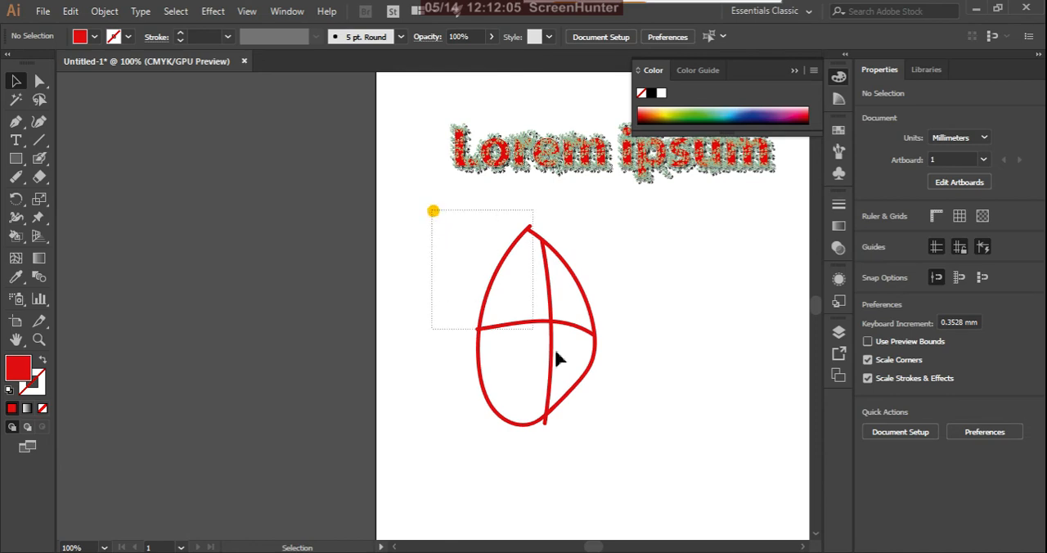
drag(555, 352, 643, 440)
click(105, 11)
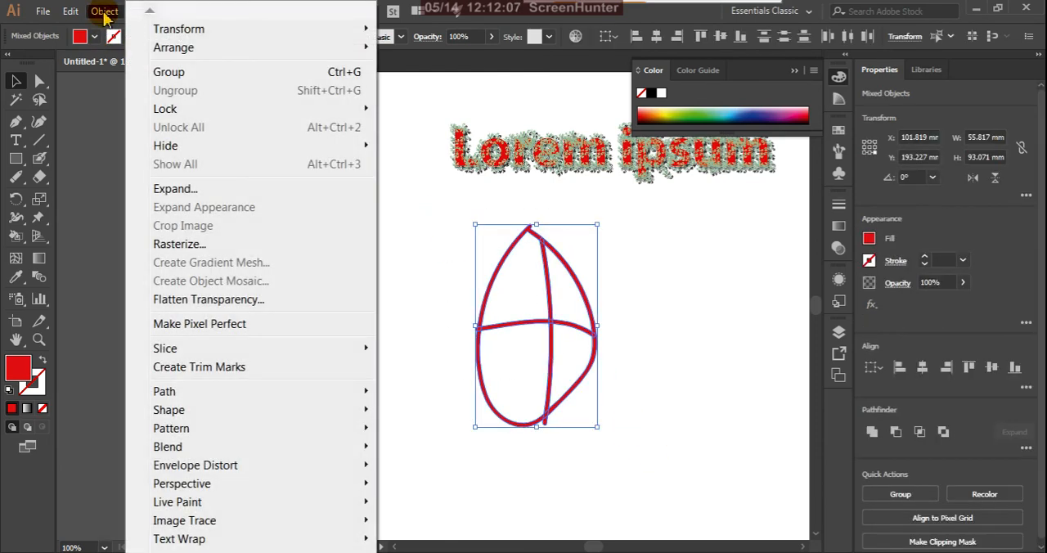
click(164, 190)
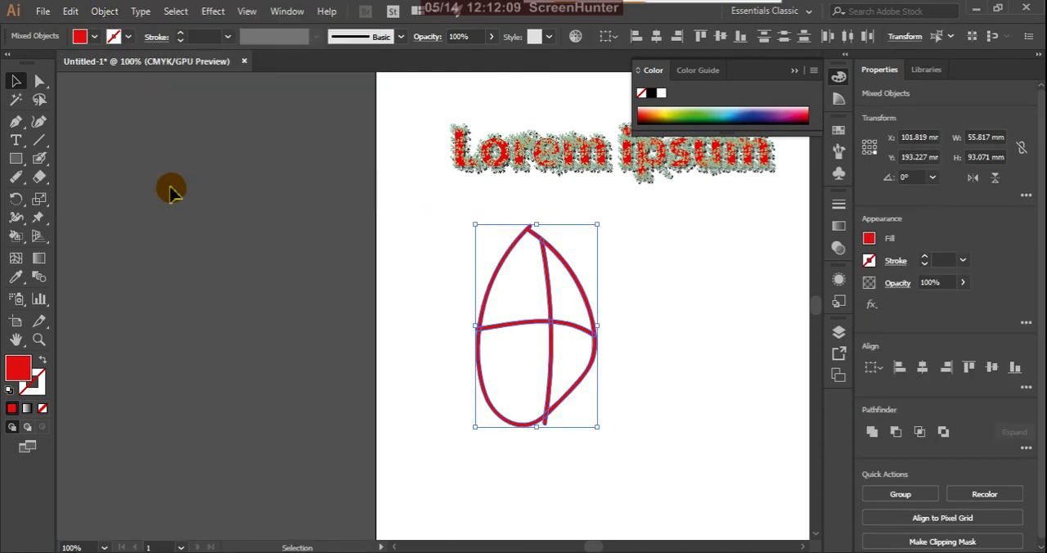
click(105, 12)
mouse_move(360, 501)
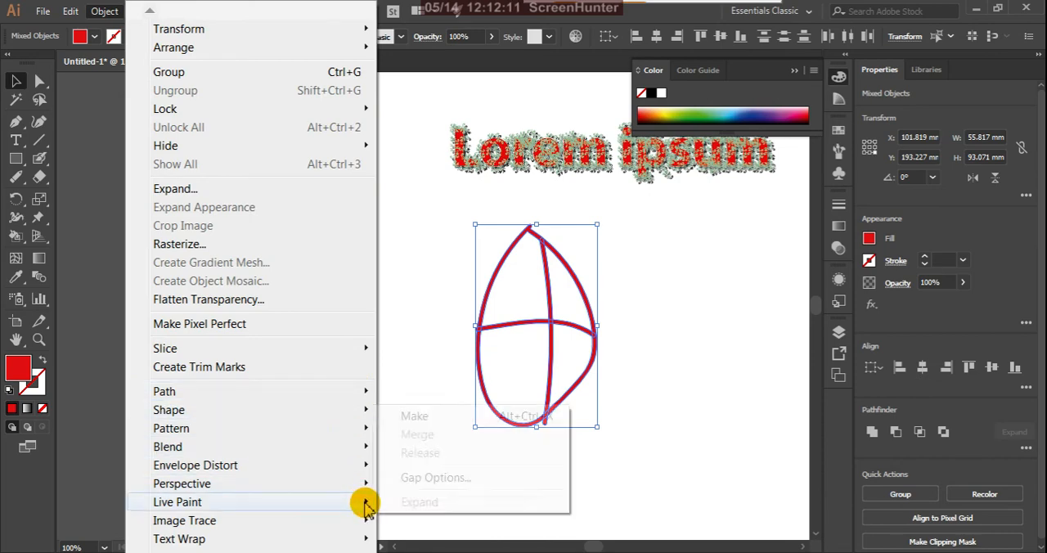
click(432, 417)
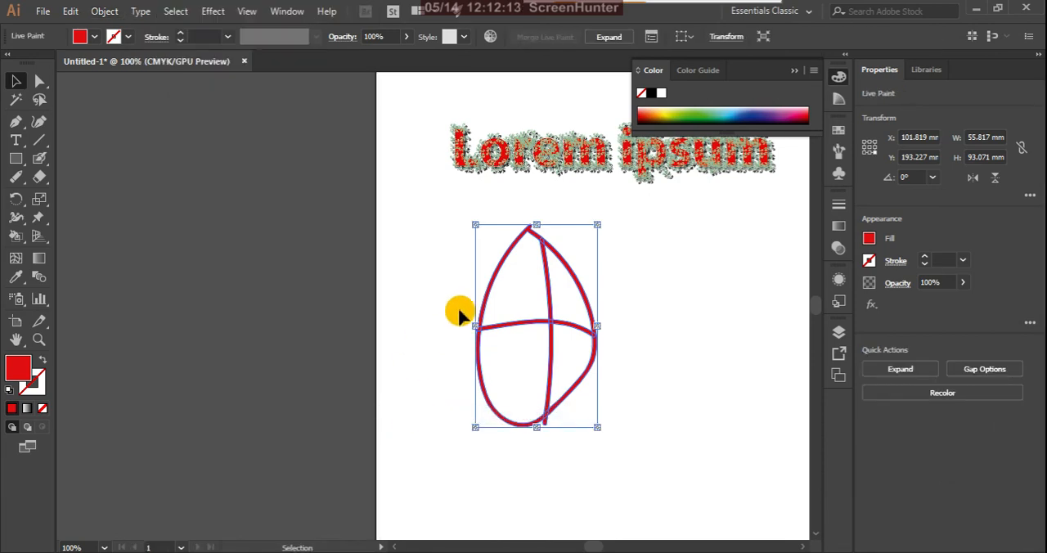
Step: Fill the upper-left section of the egg shape with red using the Live Paint Bucket
click(425, 260)
key(k)
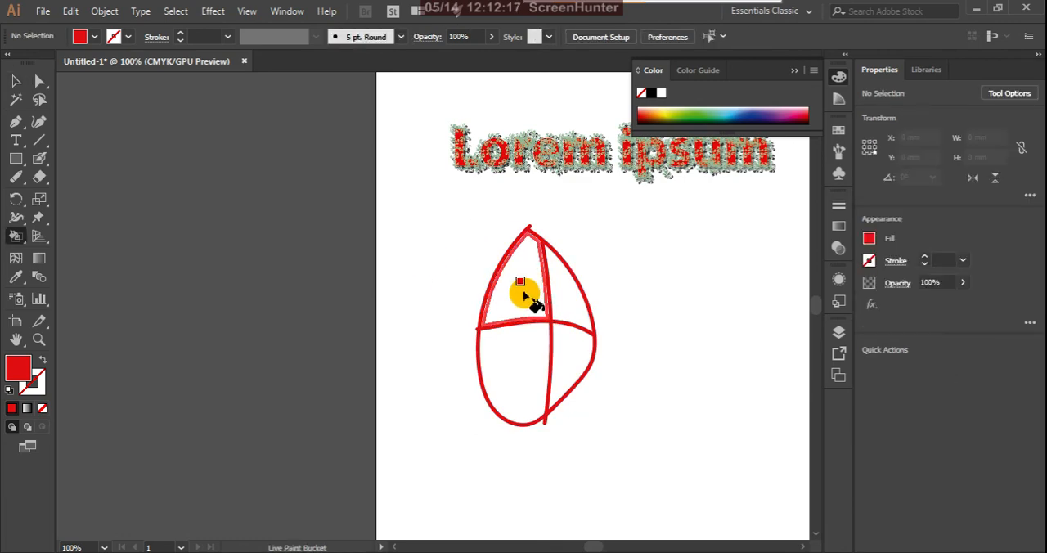
click(524, 295)
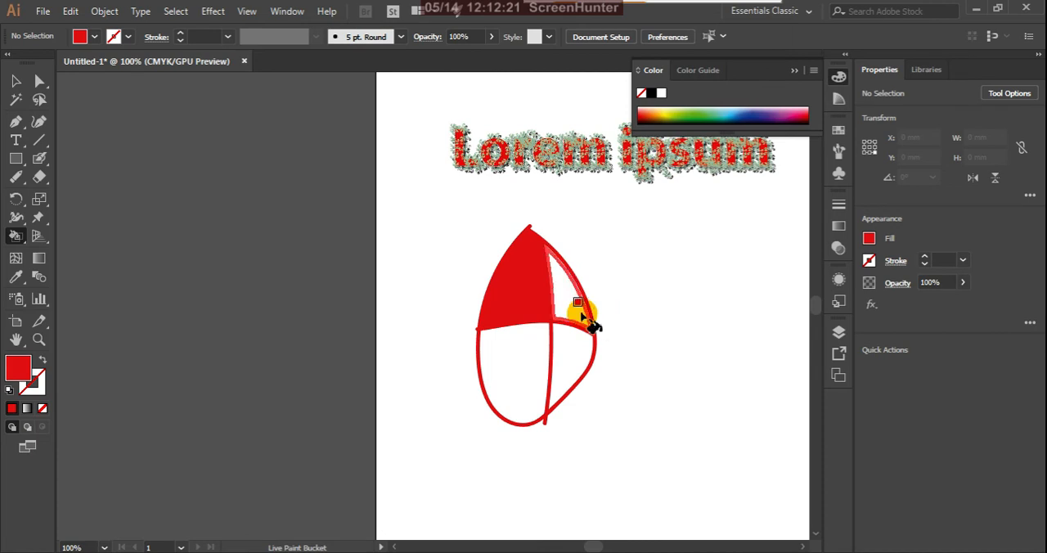
Step: Fill the egg's upper-right section green, the lower-right section light blue and the lower-left section crimson with the Live Paint Bucket
click(683, 112)
click(570, 305)
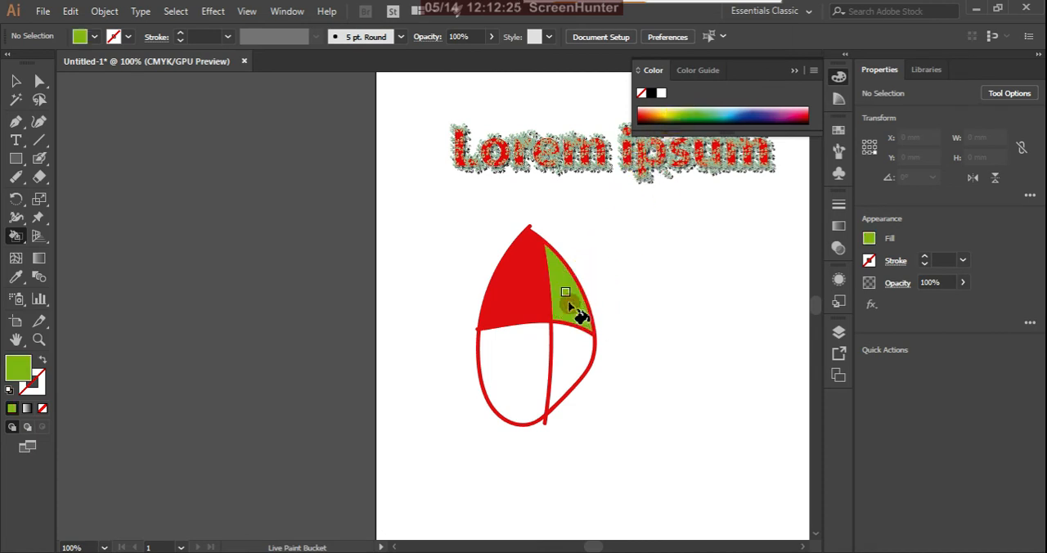
click(727, 112)
click(575, 364)
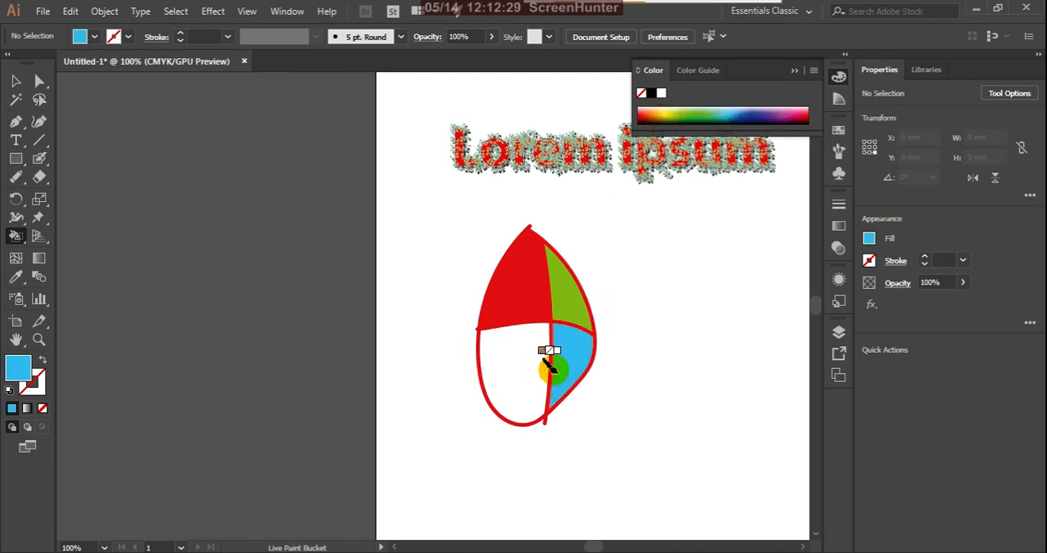
click(800, 114)
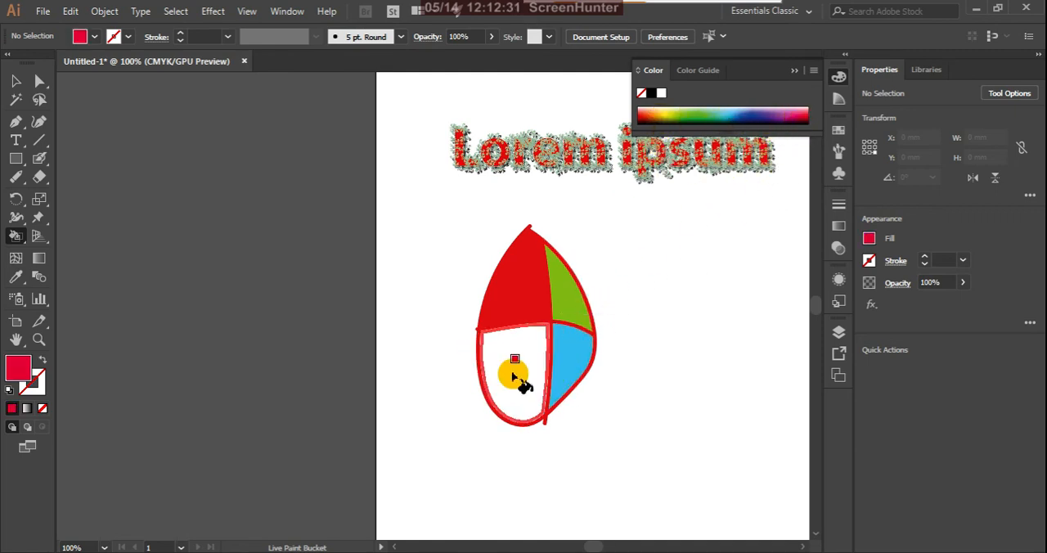
click(517, 373)
Step: Move the coloured Live Paint group slightly to the left and expand it into regular paths
click(15, 81)
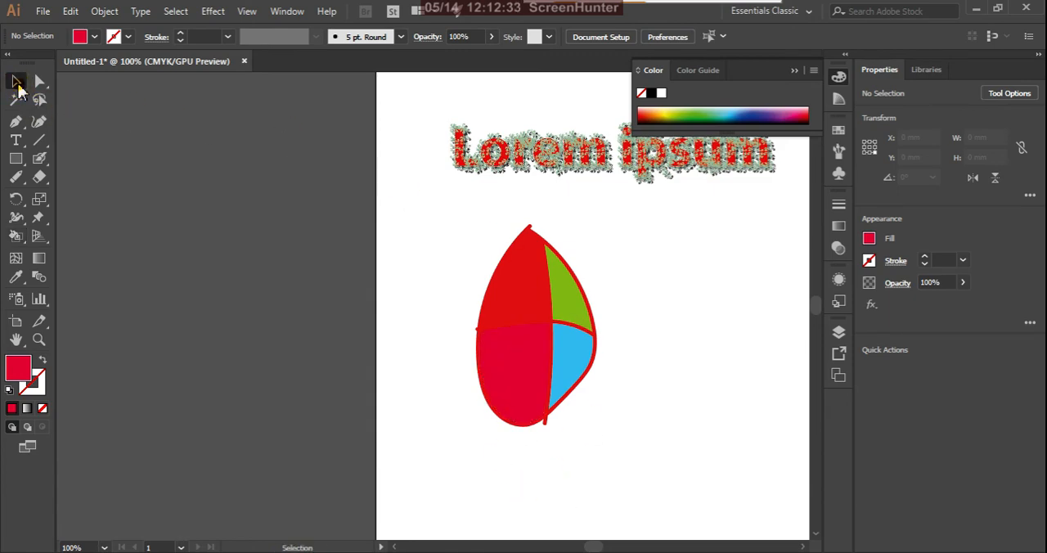
mouse_move(531, 291)
mouse_down()
mouse_move(342, 309)
mouse_move(350, 319)
mouse_move(486, 295)
mouse_up()
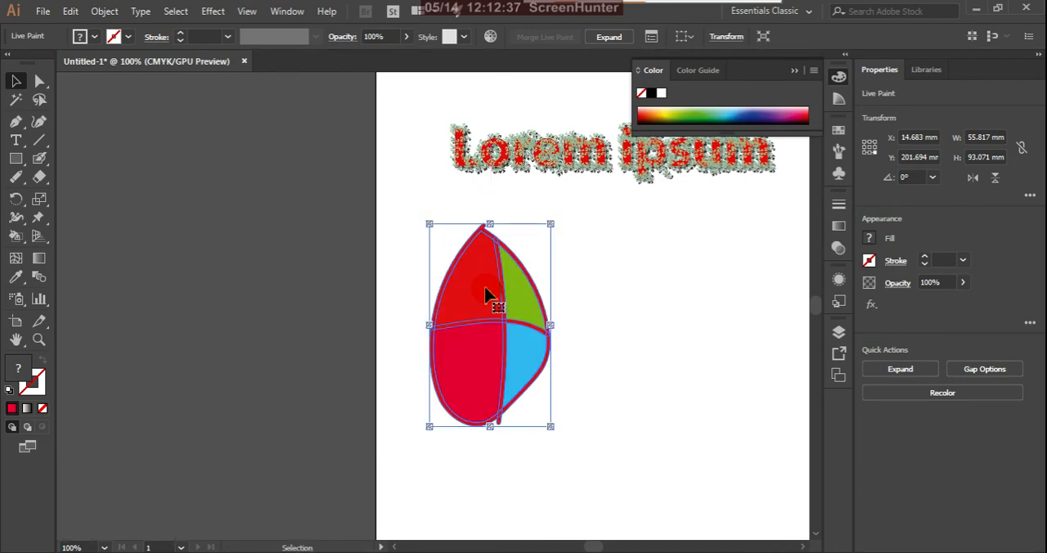
click(105, 12)
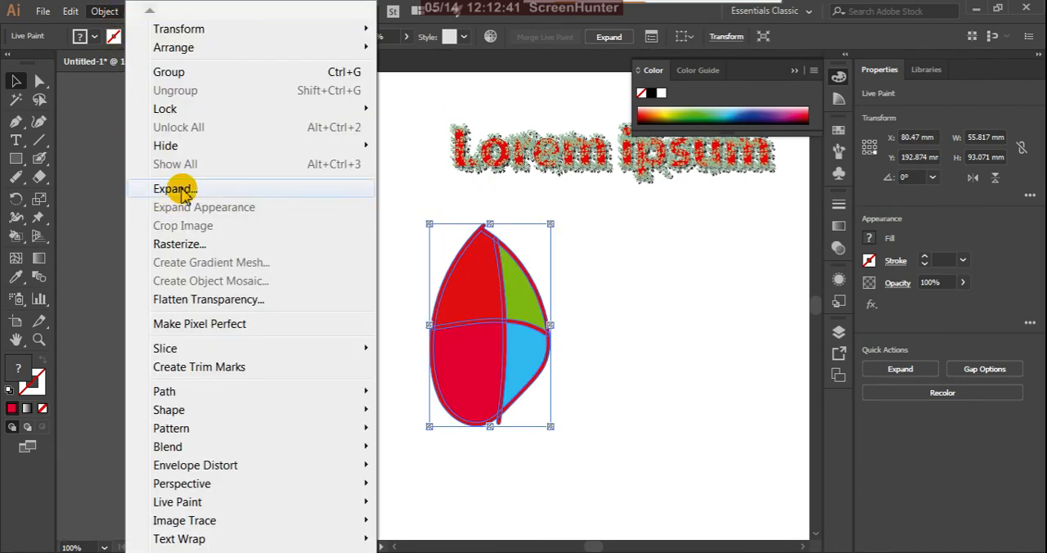
click(152, 189)
click(633, 431)
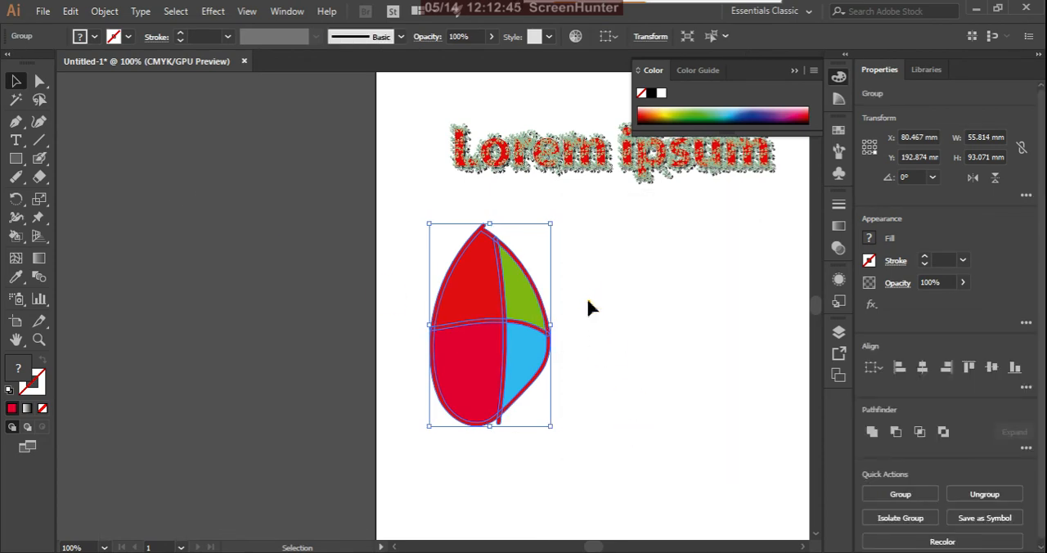
Step: Shift the expanded egg group slightly up and to the right, and ungroup it twice into separate section paths
click(587, 303)
click(483, 307)
drag(483, 305, 501, 284)
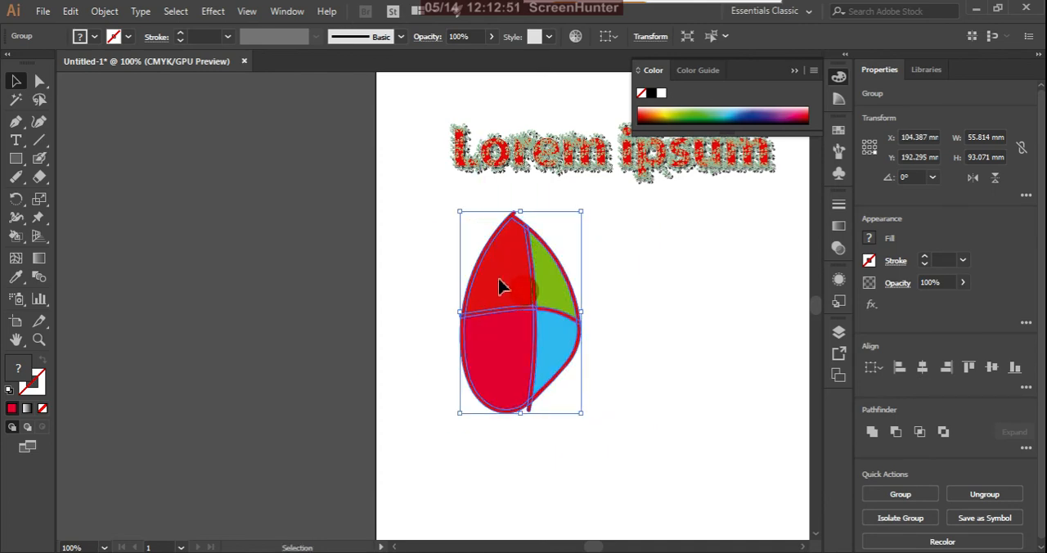
right_click(501, 285)
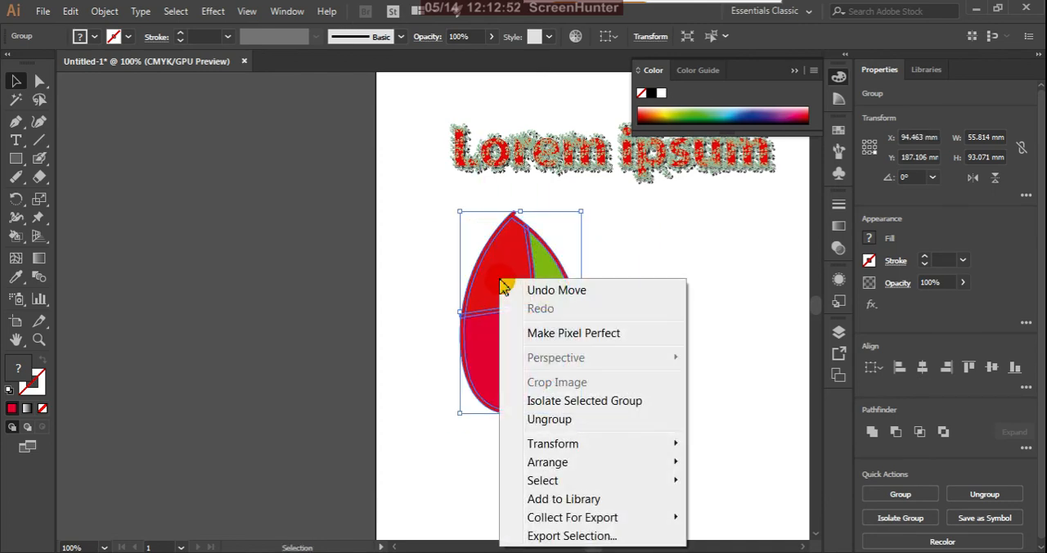
click(546, 425)
click(641, 311)
click(539, 286)
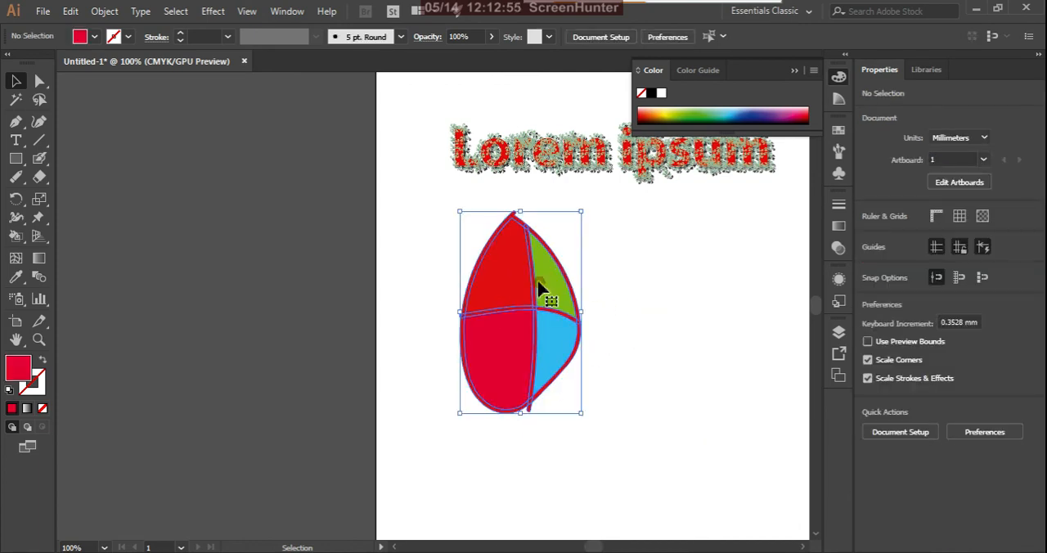
right_click(539, 287)
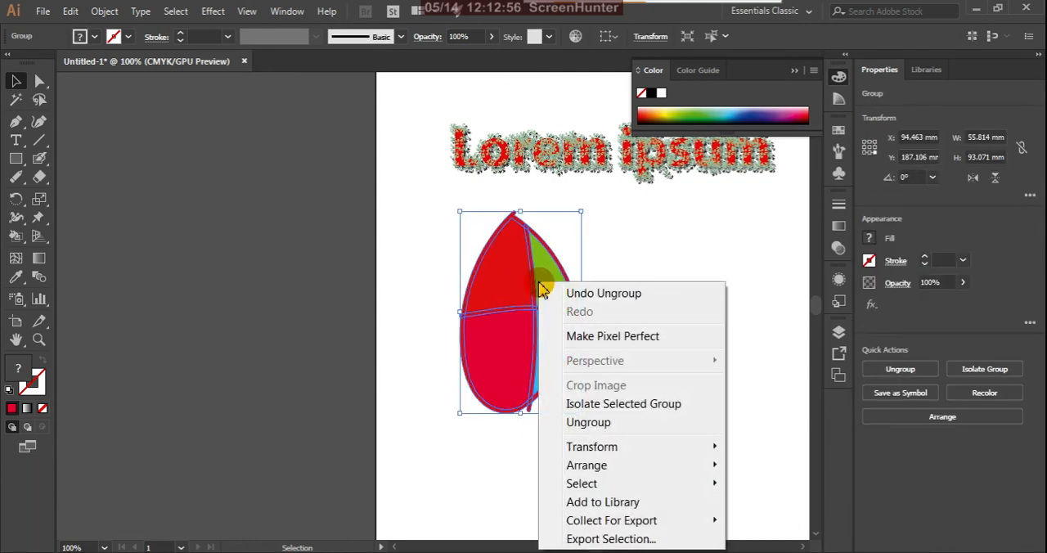
click(585, 423)
click(612, 346)
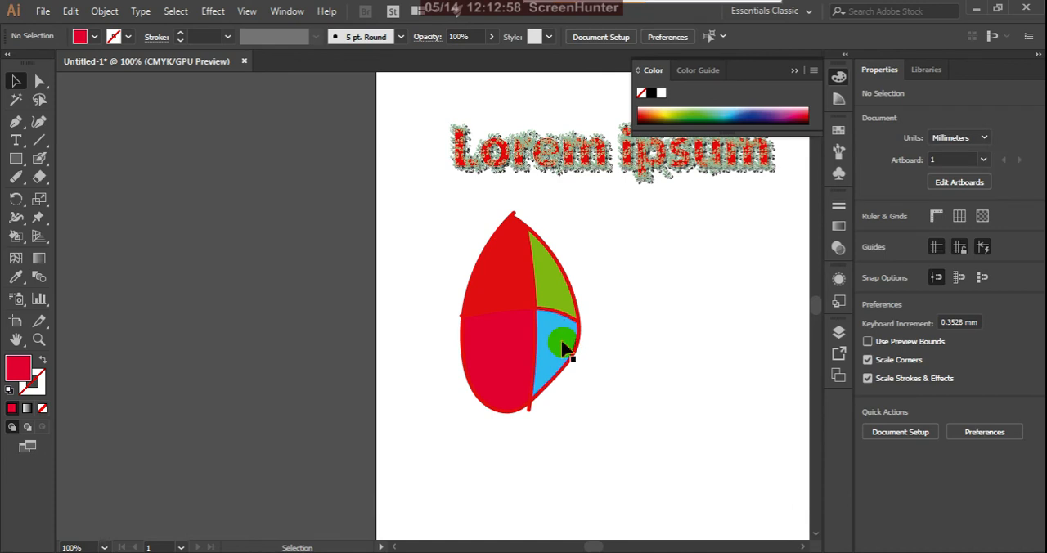
Step: Try moving the lower-left and upper-left coloured sections out of the egg, and undo both moves
click(512, 292)
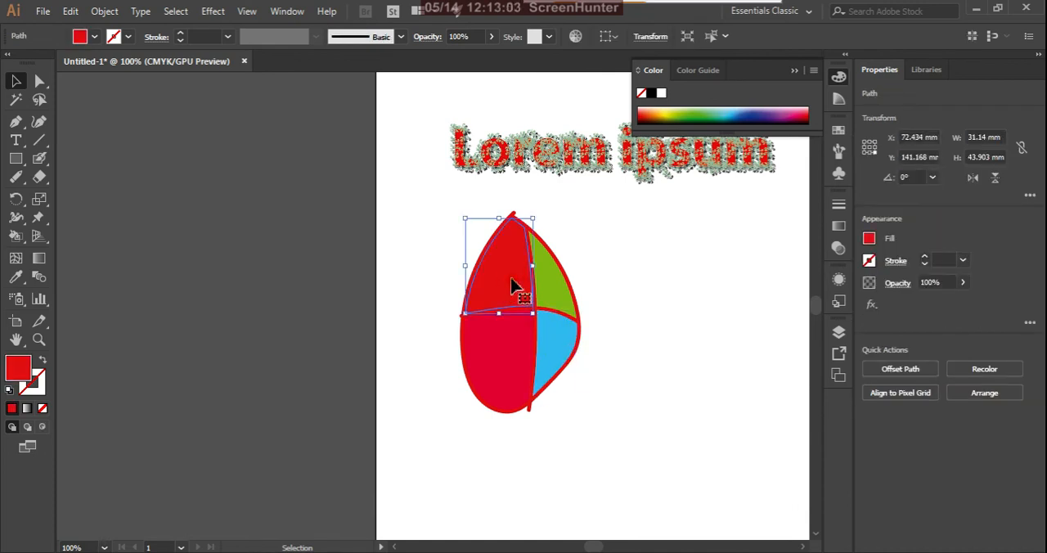
click(615, 306)
click(519, 358)
drag(519, 357, 354, 401)
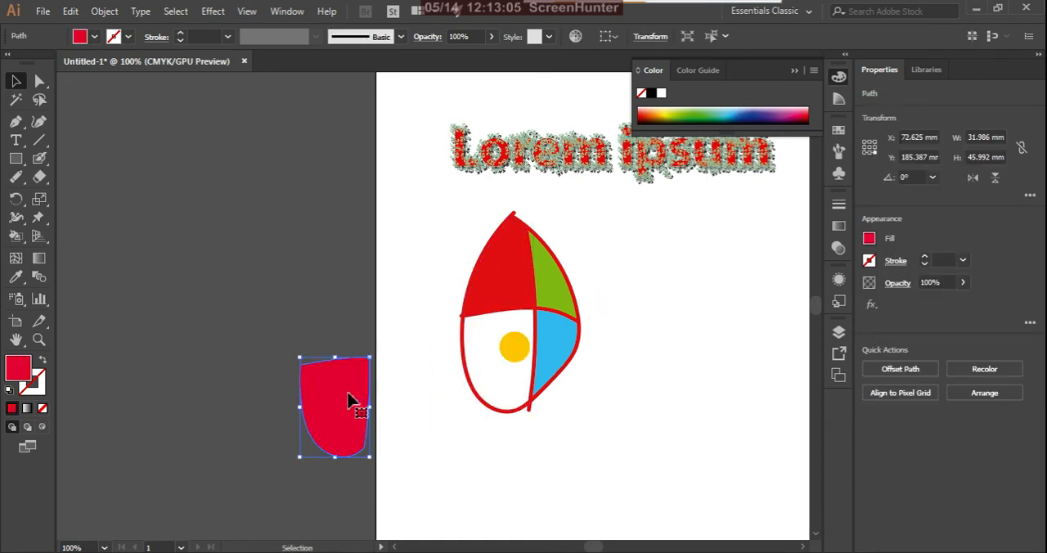
click(509, 299)
drag(510, 299, 315, 283)
key(ctrl+z)
key(ctrl+z)
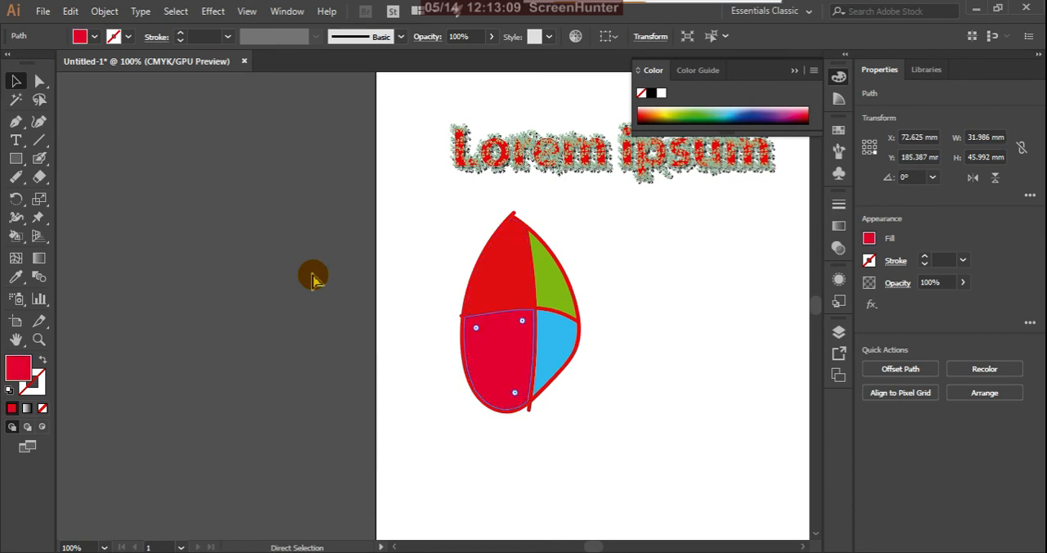
Step: Turn off Merge Only with Selection for the Blob Brush and paint two crossing strokes forming a narrow figure eight beside the egg
double_click(45, 161)
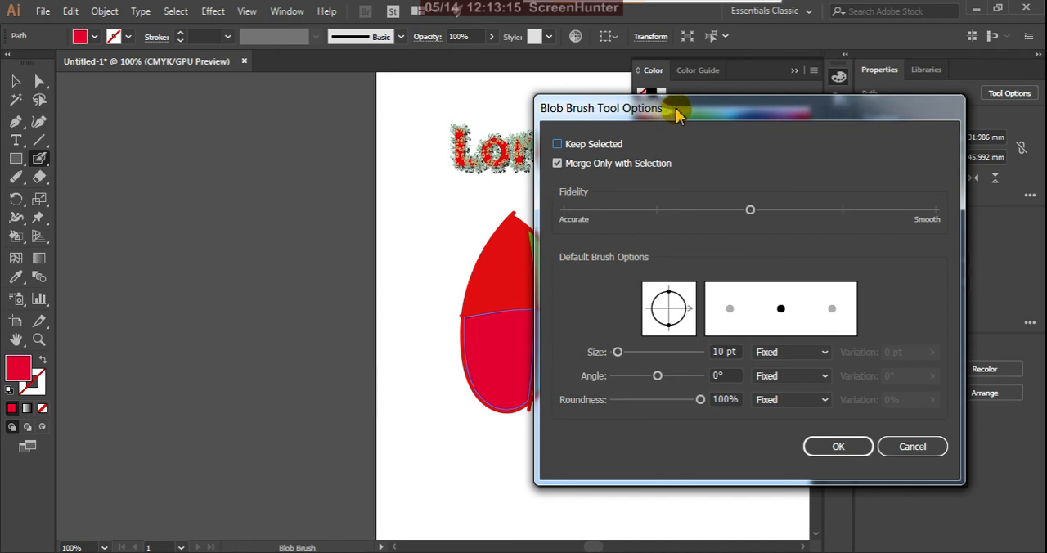
mouse_move(686, 116)
mouse_down()
mouse_move(540, 223)
mouse_move(511, 221)
mouse_up()
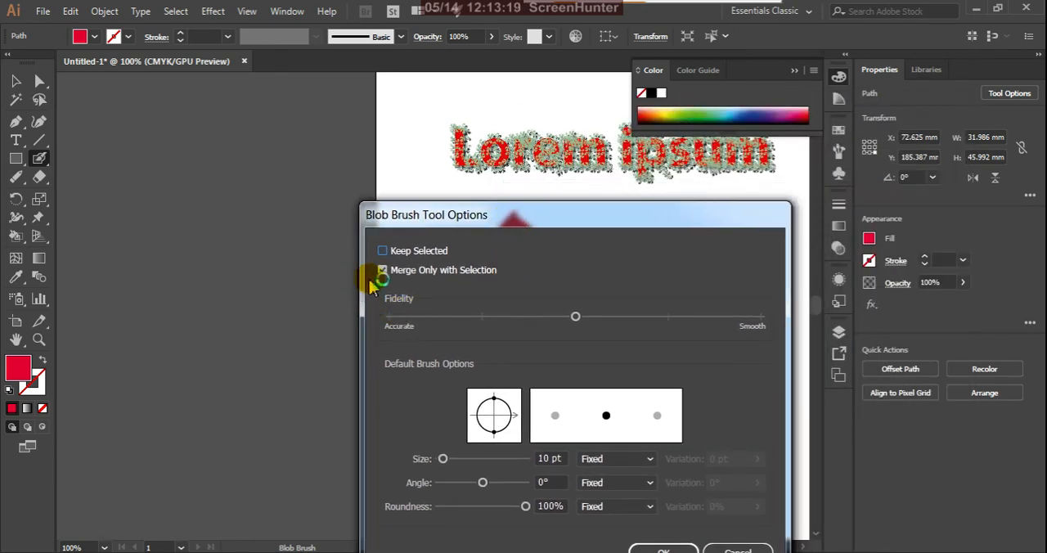
drag(526, 222, 533, 158)
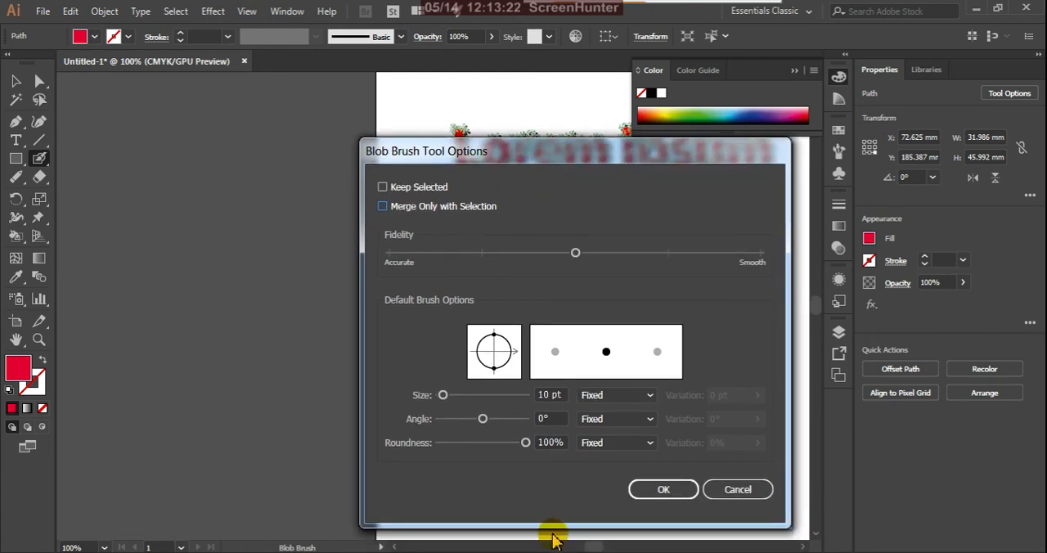
click(659, 489)
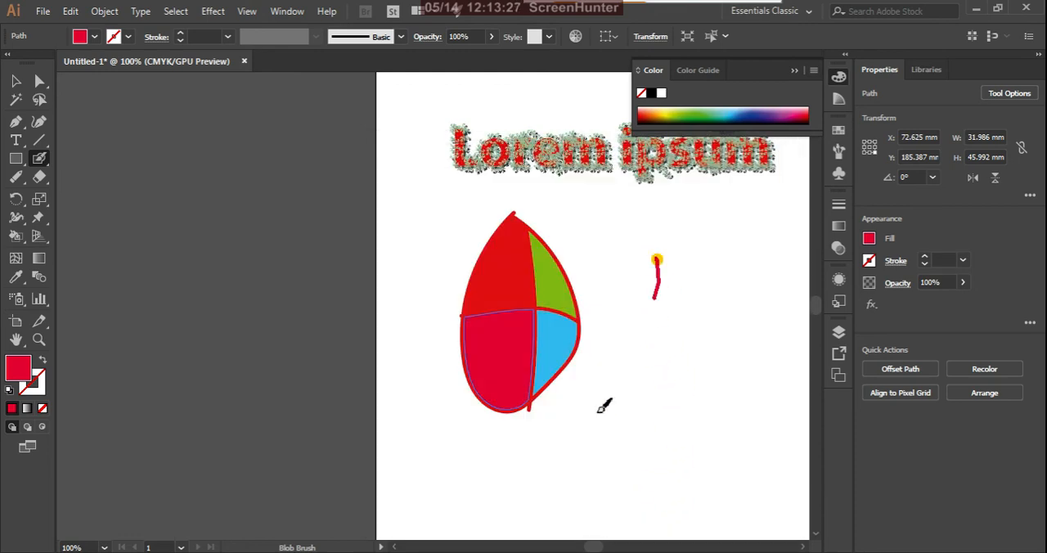
drag(603, 406, 634, 488)
mouse_move(605, 332)
mouse_down()
mouse_move(645, 444)
mouse_move(644, 478)
mouse_up()
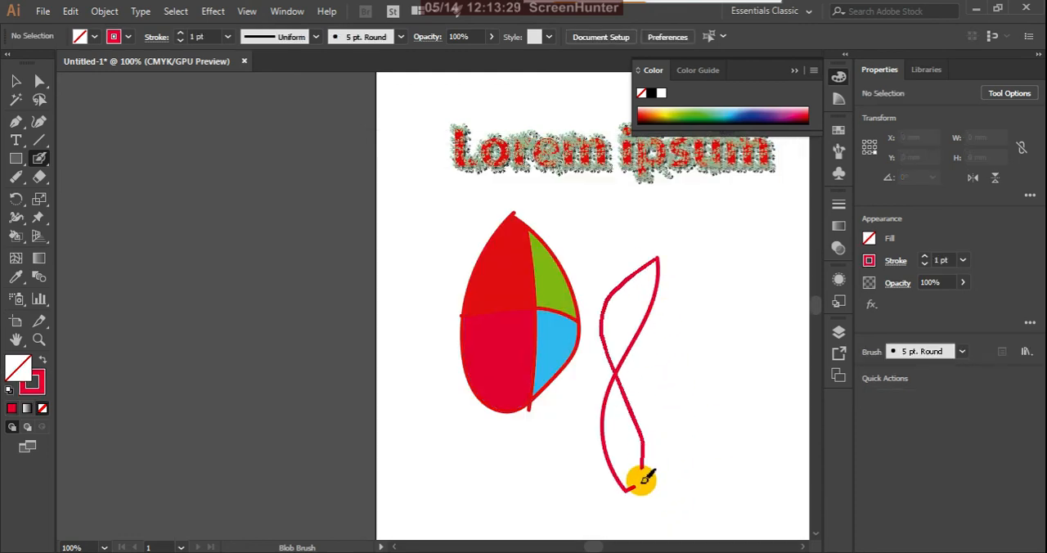
Step: Select the figure-eight shape and reposition it slightly higher as a single object to the right of the egg
click(15, 81)
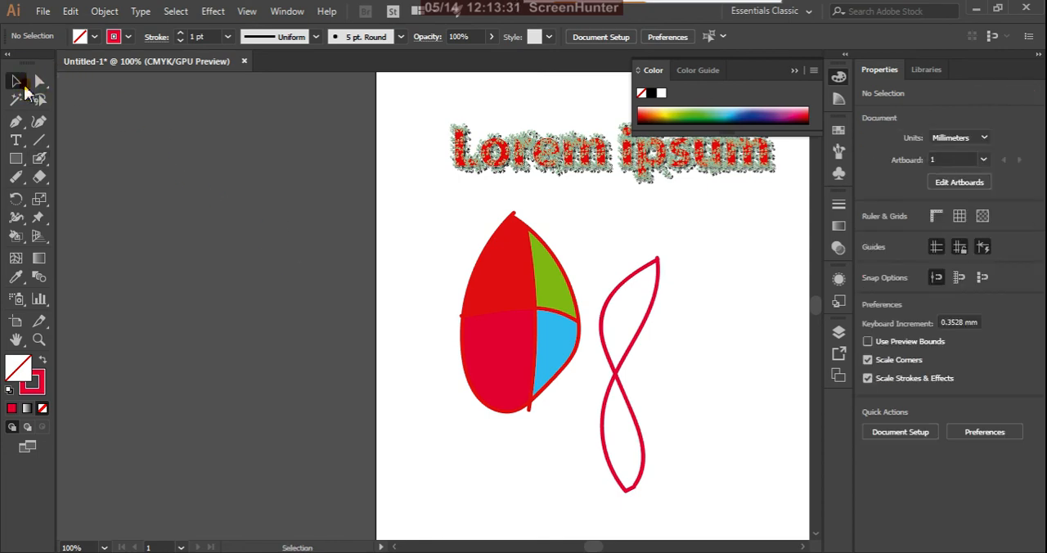
click(640, 424)
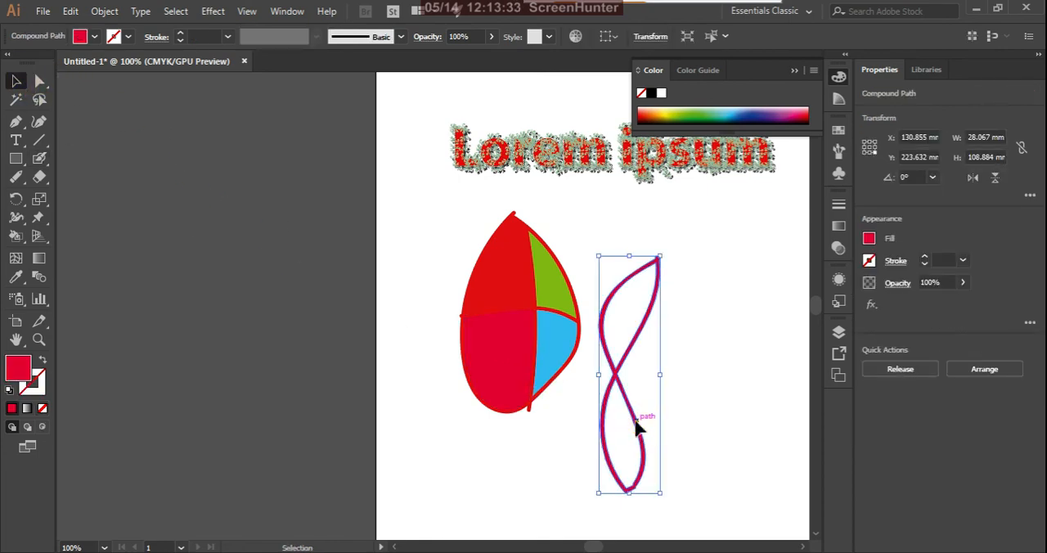
mouse_move(636, 423)
mouse_down()
mouse_move(702, 379)
mouse_move(626, 427)
mouse_up()
click(699, 365)
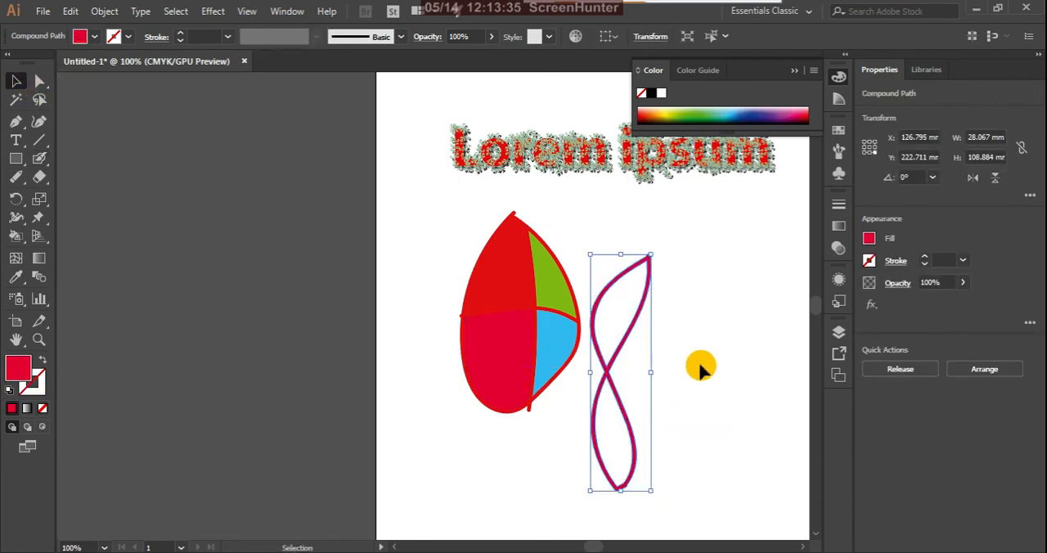
drag(640, 319, 666, 292)
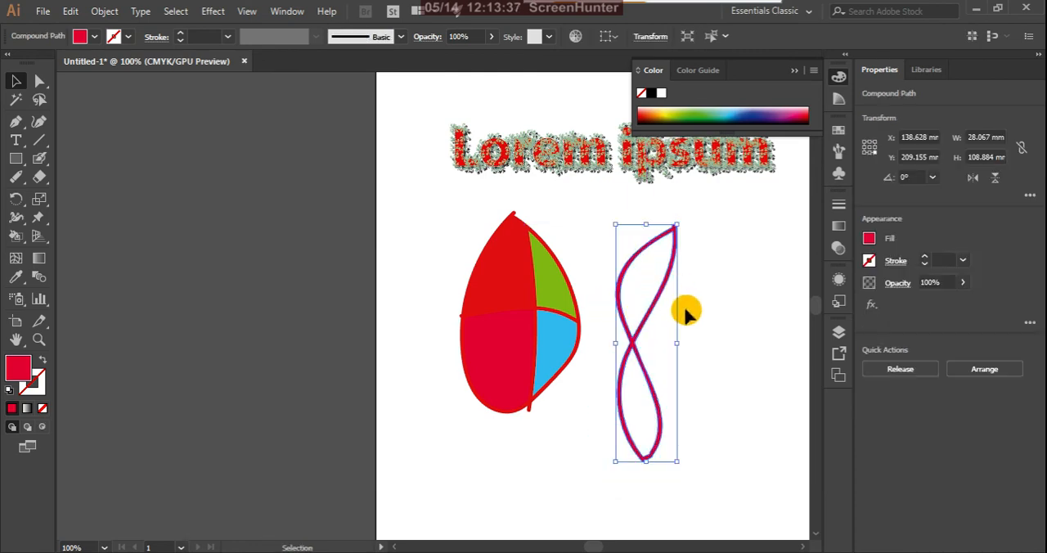
click(683, 311)
click(660, 299)
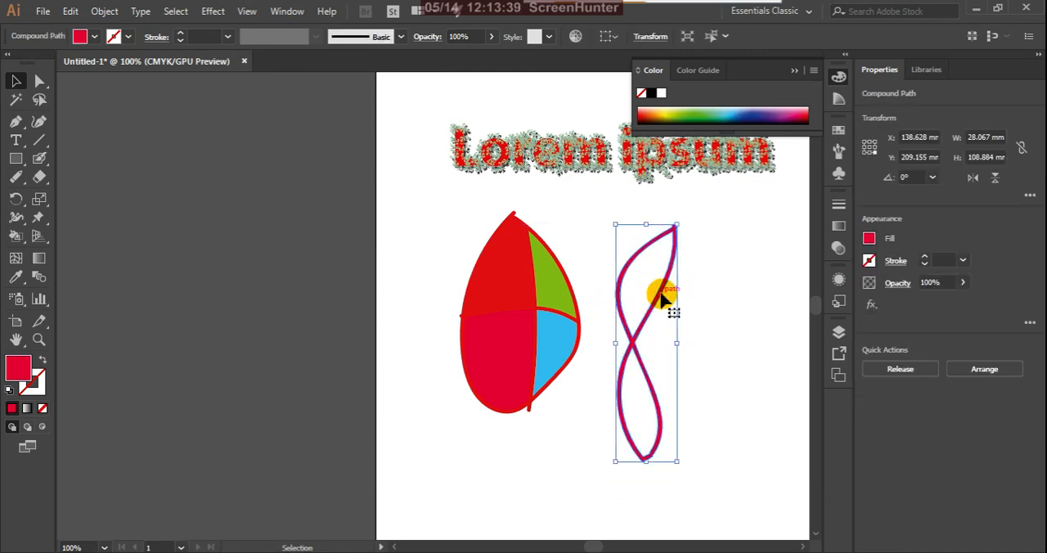
mouse_move(661, 300)
mouse_down()
mouse_move(631, 323)
mouse_move(654, 295)
mouse_up()
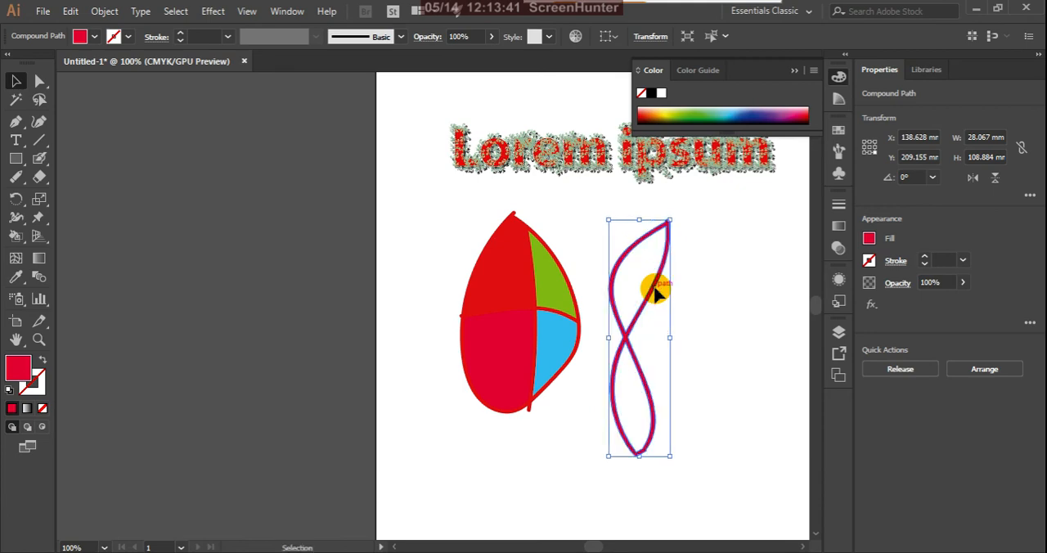
Step: Keep the Blob Brush options, paint a looping self-crossing shape right of the figure eight, and move it up as one object
double_click(39, 158)
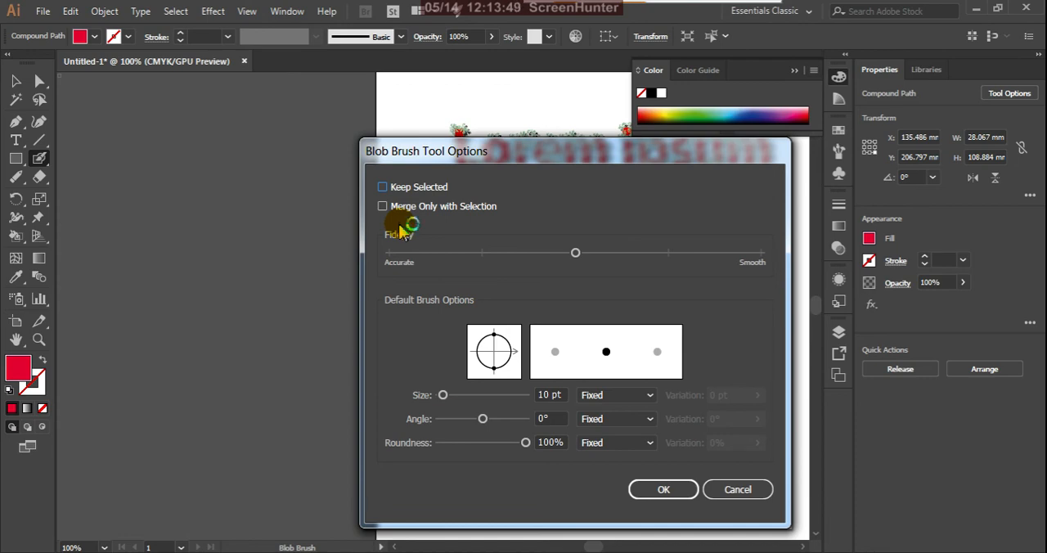
click(667, 489)
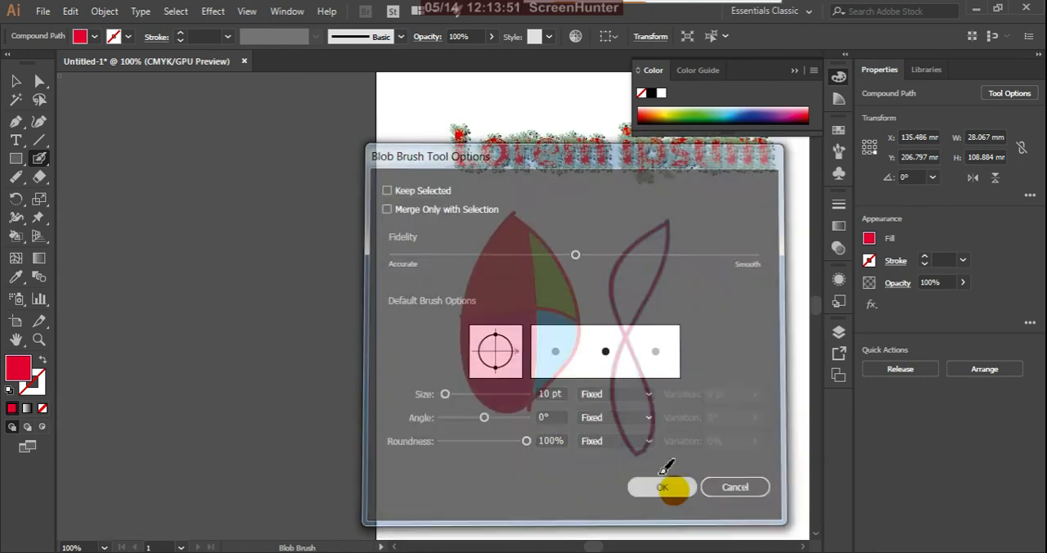
mouse_move(726, 270)
mouse_down()
mouse_move(692, 409)
mouse_move(711, 499)
mouse_move(744, 476)
mouse_move(689, 399)
mouse_move(699, 367)
mouse_move(787, 365)
mouse_move(695, 323)
mouse_move(756, 313)
mouse_move(766, 294)
mouse_move(734, 269)
mouse_up()
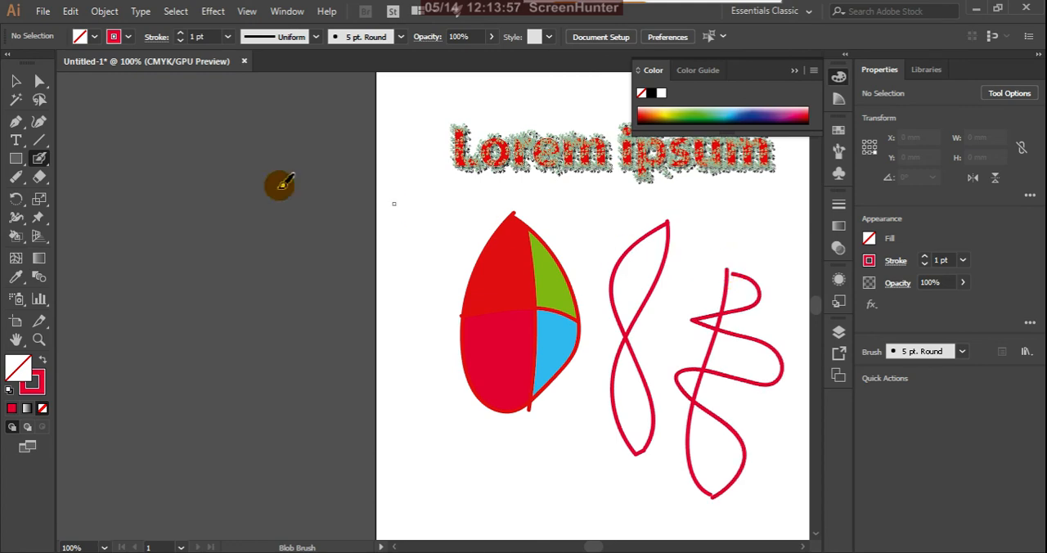
click(16, 83)
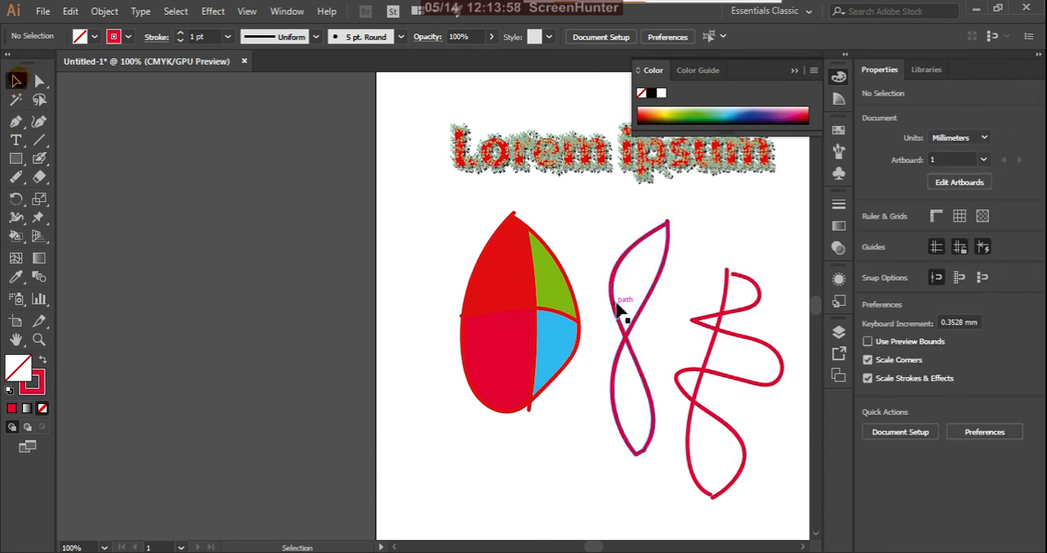
click(732, 382)
drag(732, 382, 723, 327)
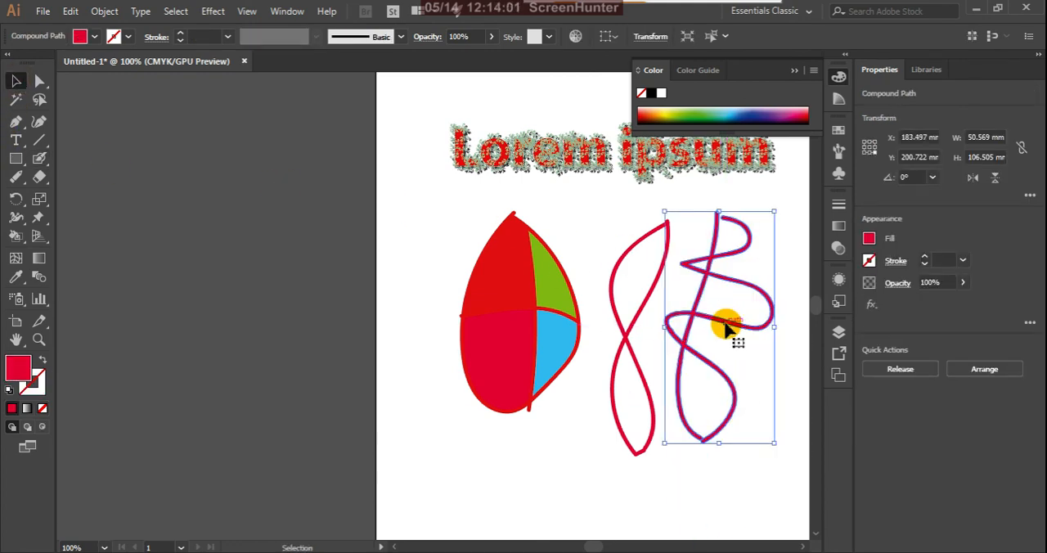
Step: Set the Blob Brush Fidelity fully to Smooth and paint two crossing curves as a small figure eight left of the egg
double_click(45, 163)
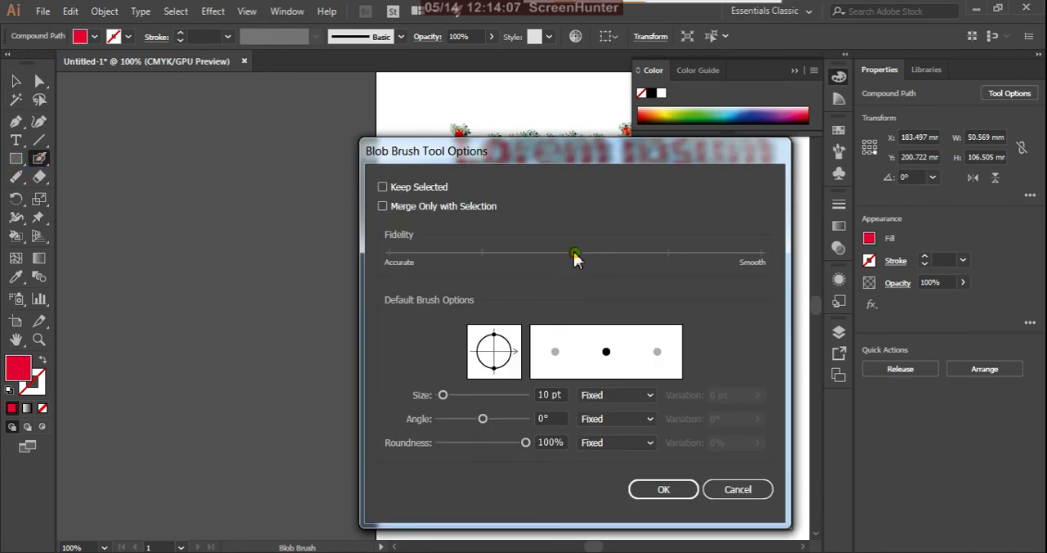
drag(575, 256, 756, 279)
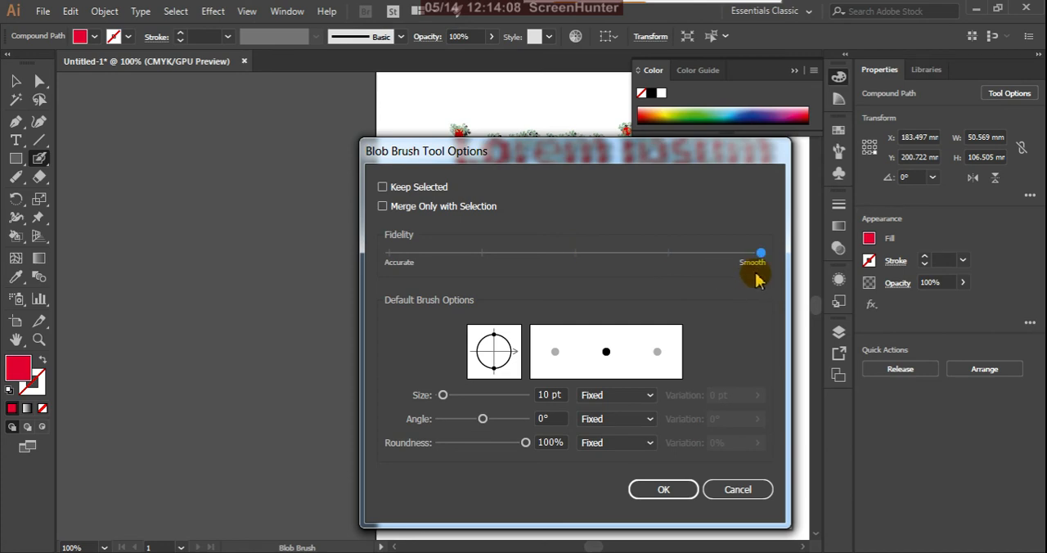
click(685, 490)
drag(388, 436, 419, 273)
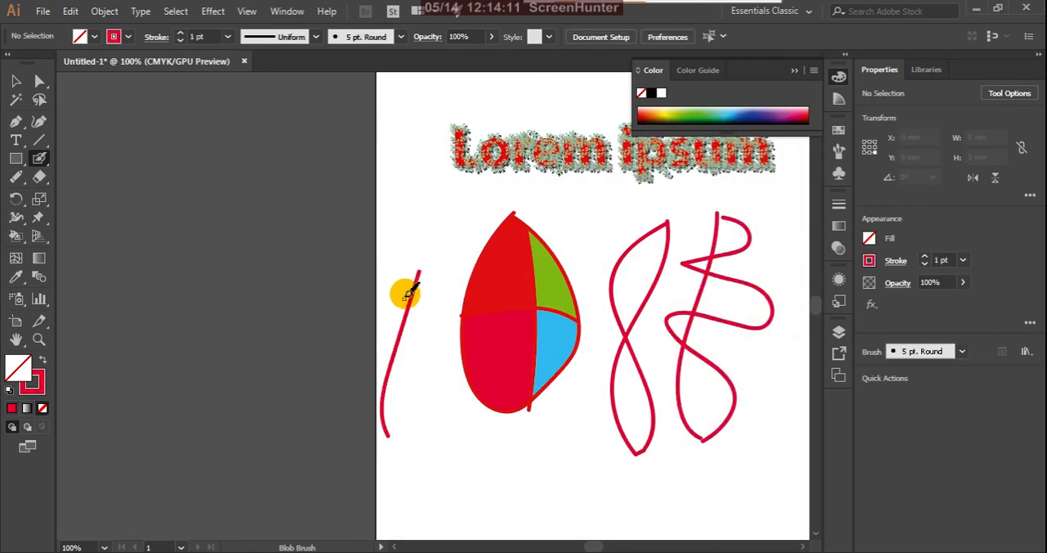
mouse_move(379, 315)
mouse_down()
mouse_move(408, 413)
mouse_move(393, 439)
mouse_up()
click(16, 81)
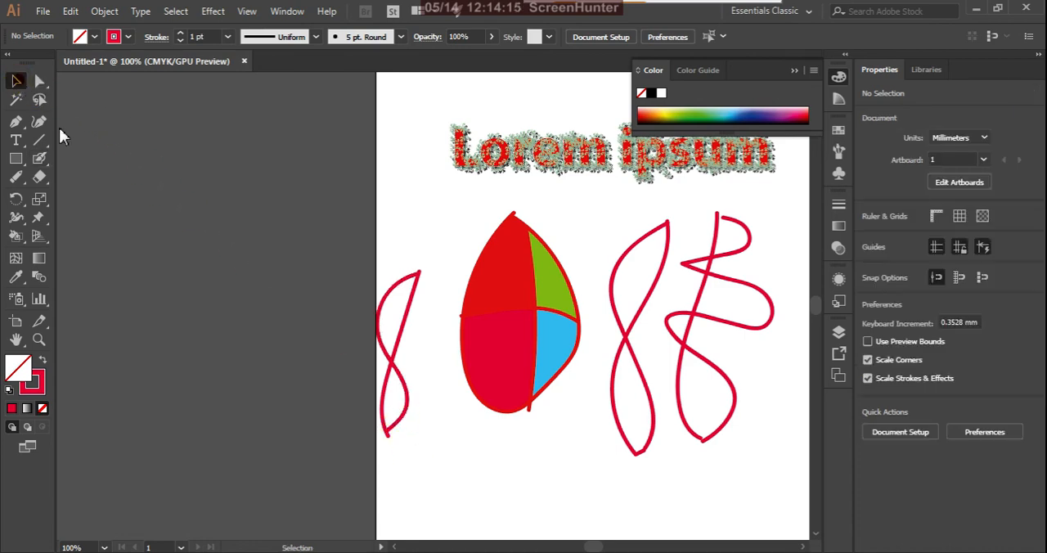
Step: Set the Blob Brush to 3 pt size, -156° angle and 47% roundness, and paint two thin crossing strokes beside the small figure eight
click(393, 347)
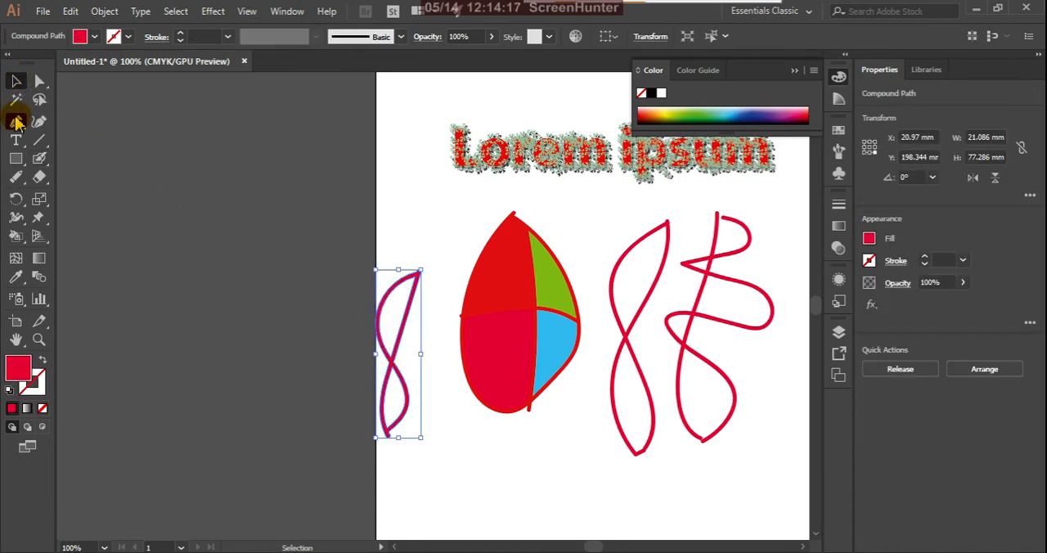
double_click(40, 159)
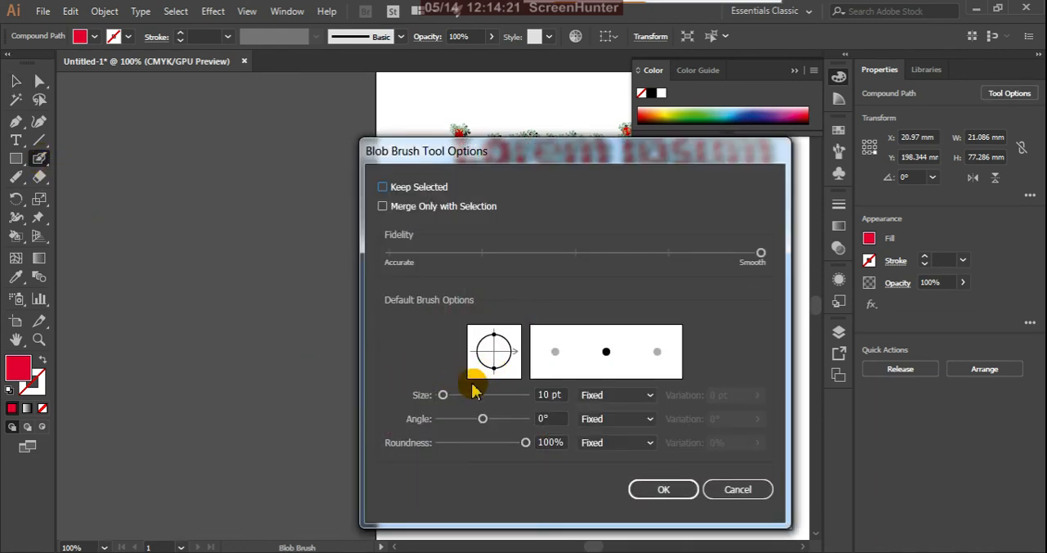
drag(442, 395, 448, 421)
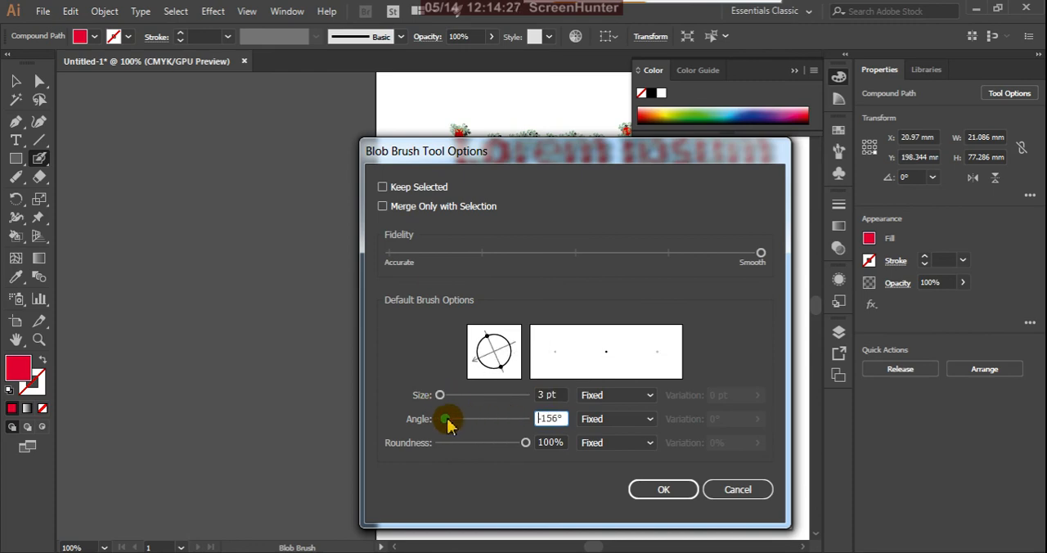
mouse_move(525, 442)
mouse_down()
mouse_move(474, 444)
mouse_move(486, 445)
mouse_up()
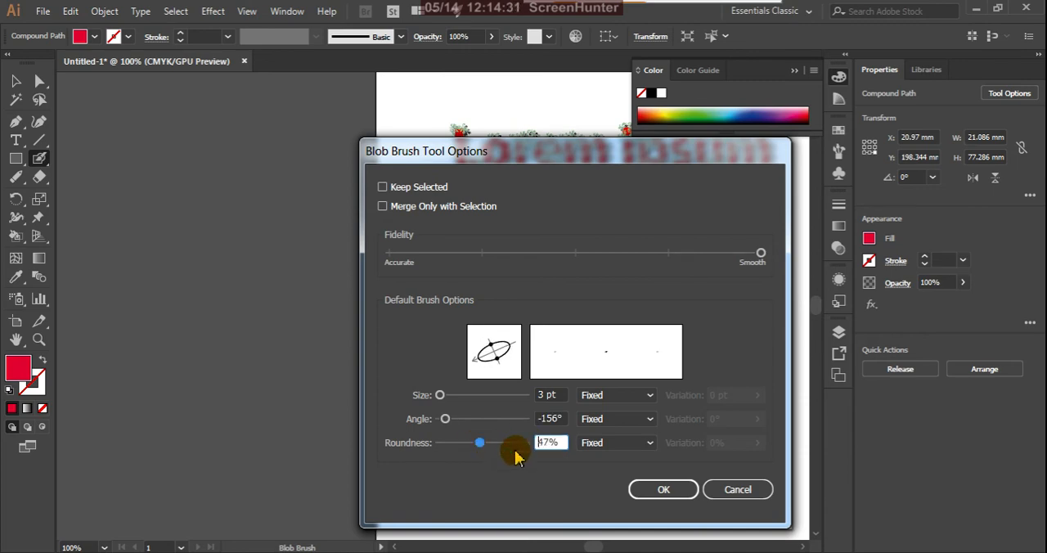
click(663, 489)
mouse_move(439, 376)
mouse_down()
mouse_move(464, 446)
mouse_move(436, 374)
mouse_up()
drag(485, 456, 503, 492)
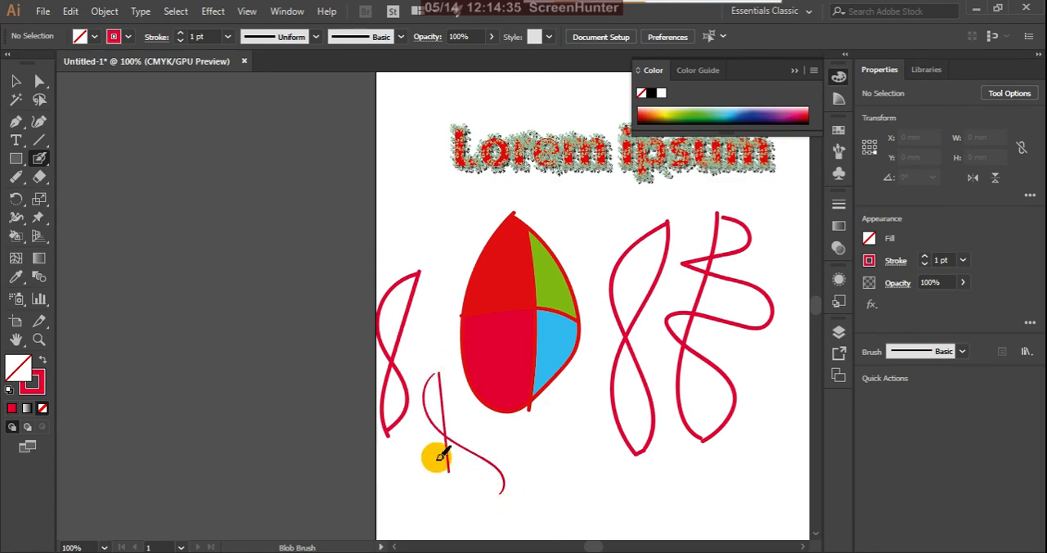
Step: Set the Blob Brush to 16 pt size, -180° angle and 100% roundness, and paint a thick figure eight just right of the egg
double_click(39, 158)
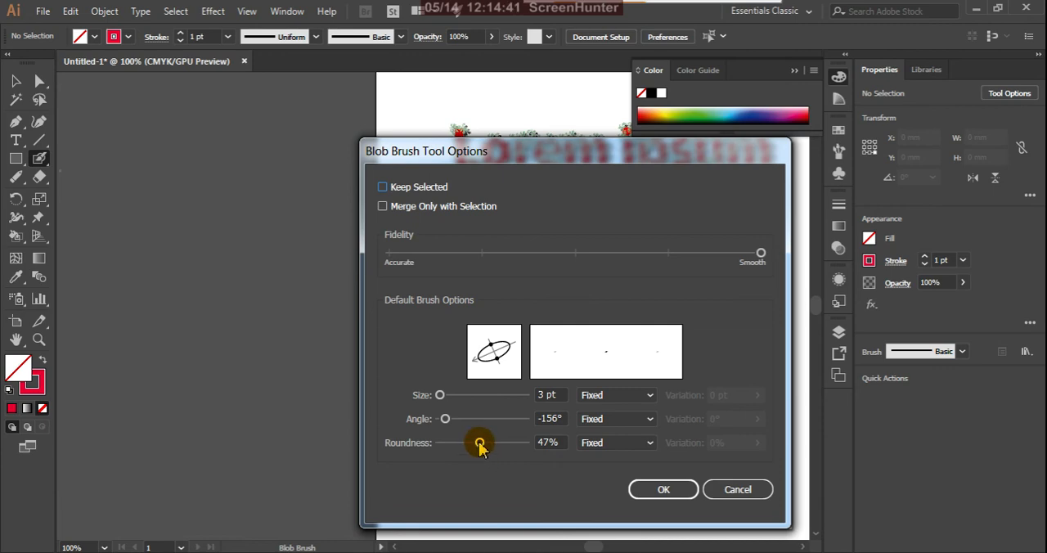
drag(479, 442, 479, 434)
mouse_move(440, 395)
mouse_down()
mouse_move(479, 413)
mouse_move(391, 402)
mouse_move(557, 428)
mouse_move(486, 424)
mouse_move(439, 444)
mouse_move(577, 467)
mouse_up()
click(445, 419)
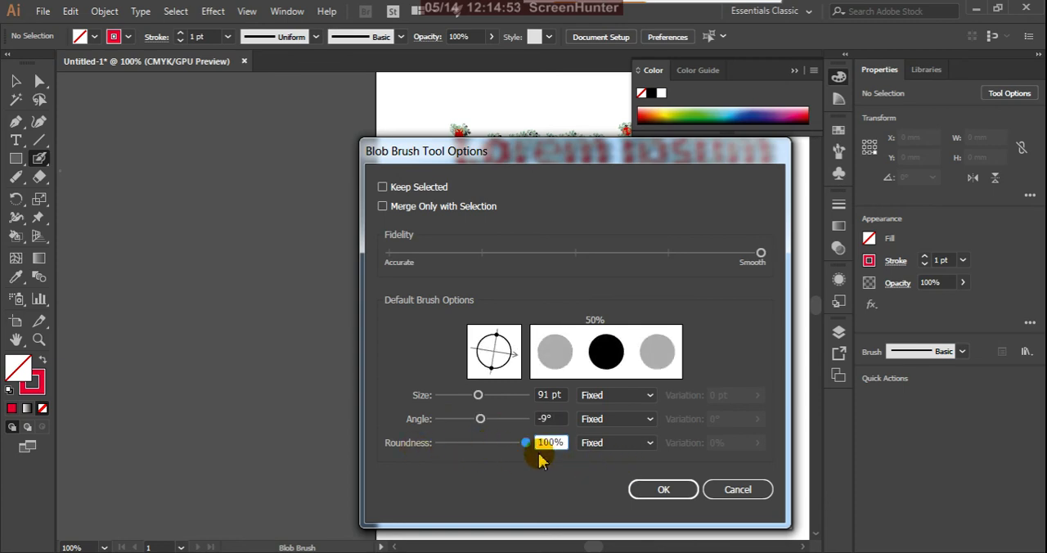
drag(481, 420, 416, 428)
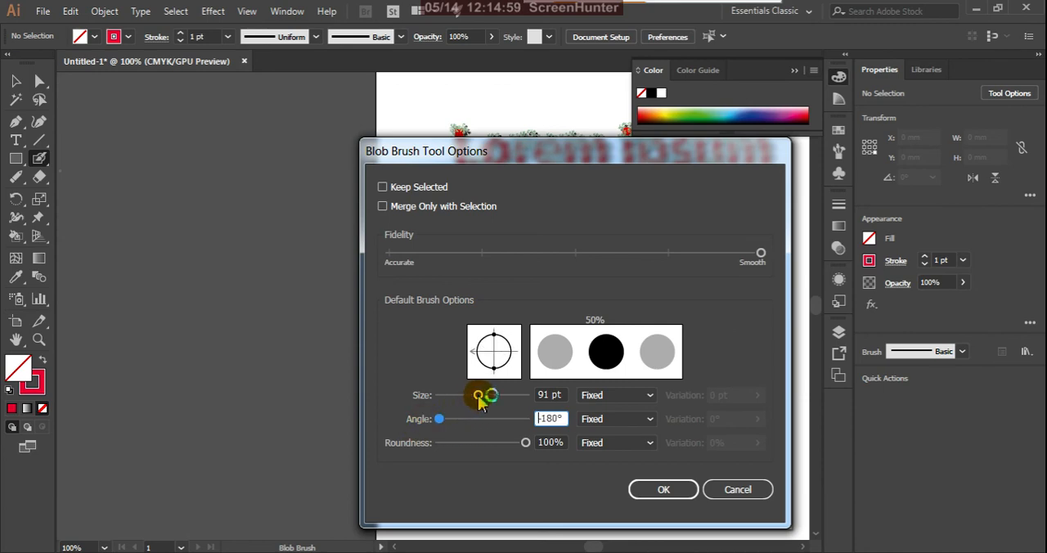
drag(483, 398, 446, 407)
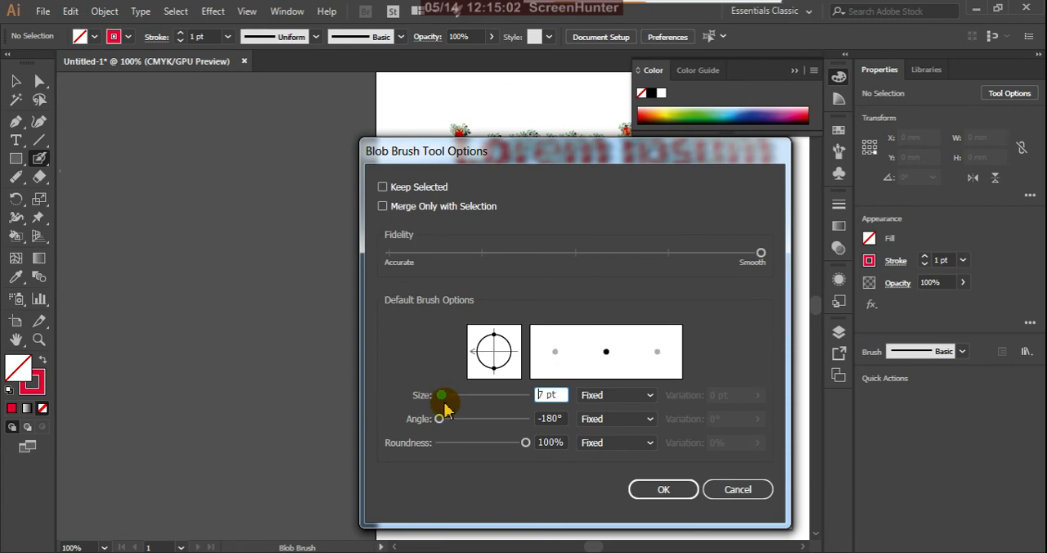
click(661, 488)
mouse_move(609, 213)
mouse_down()
mouse_move(642, 443)
mouse_move(612, 468)
mouse_move(630, 235)
mouse_move(596, 359)
mouse_move(609, 429)
mouse_move(623, 458)
mouse_up()
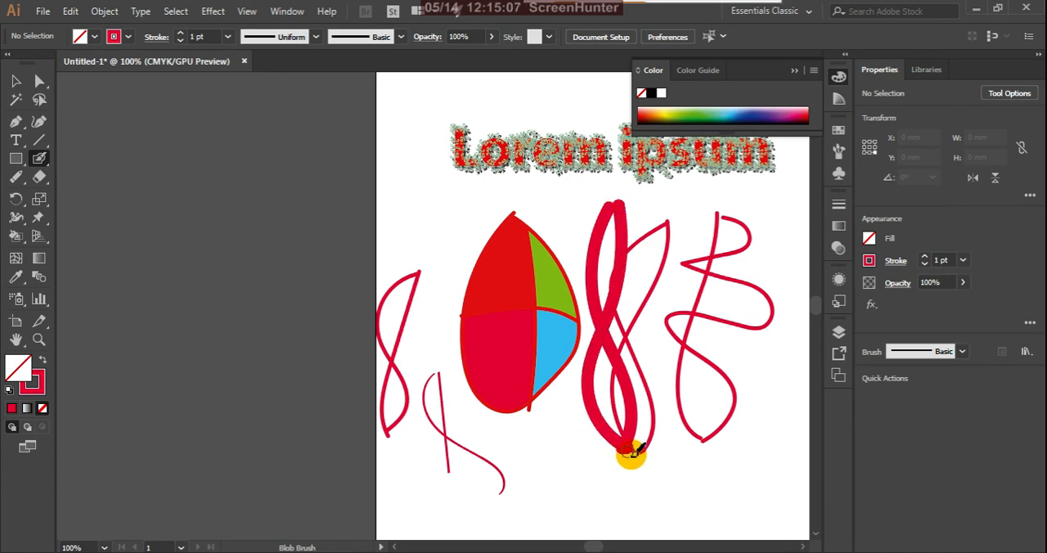
Step: Select the egg and all the brush drawings together and move them left, mostly off the artboard
click(16, 80)
click(601, 411)
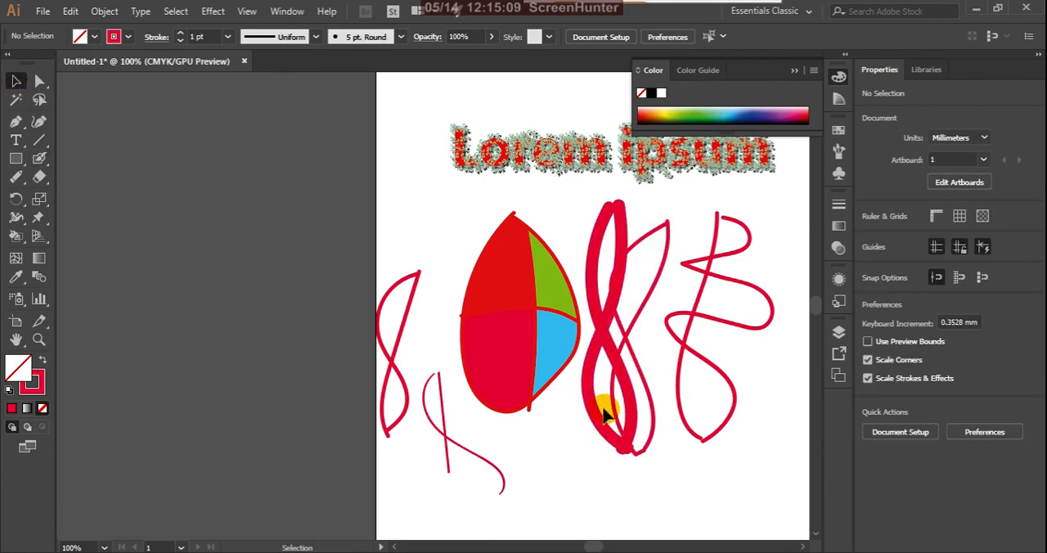
mouse_move(391, 508)
mouse_down()
mouse_move(701, 479)
mouse_move(719, 281)
mouse_up()
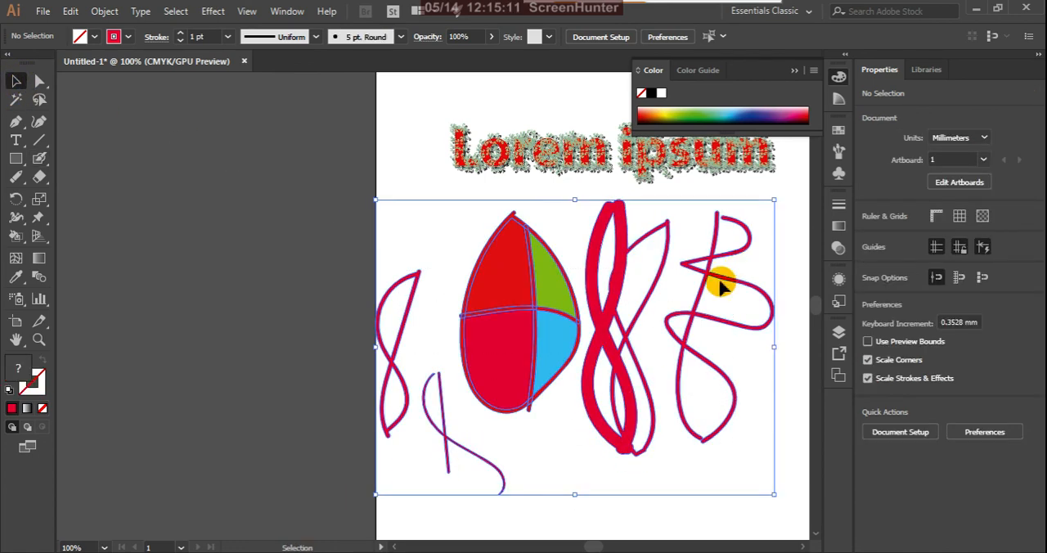
mouse_move(553, 350)
mouse_down()
mouse_move(253, 388)
mouse_move(235, 348)
mouse_up()
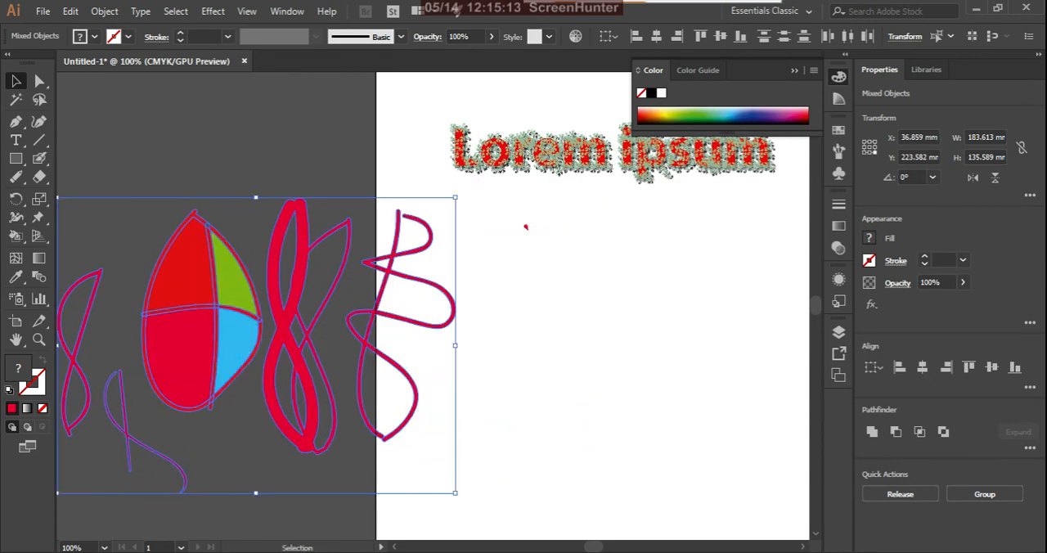
Step: Review the Blob Brush options without changing them and paint a single thick, slanted stroke on the artboard below the lettering
click(40, 159)
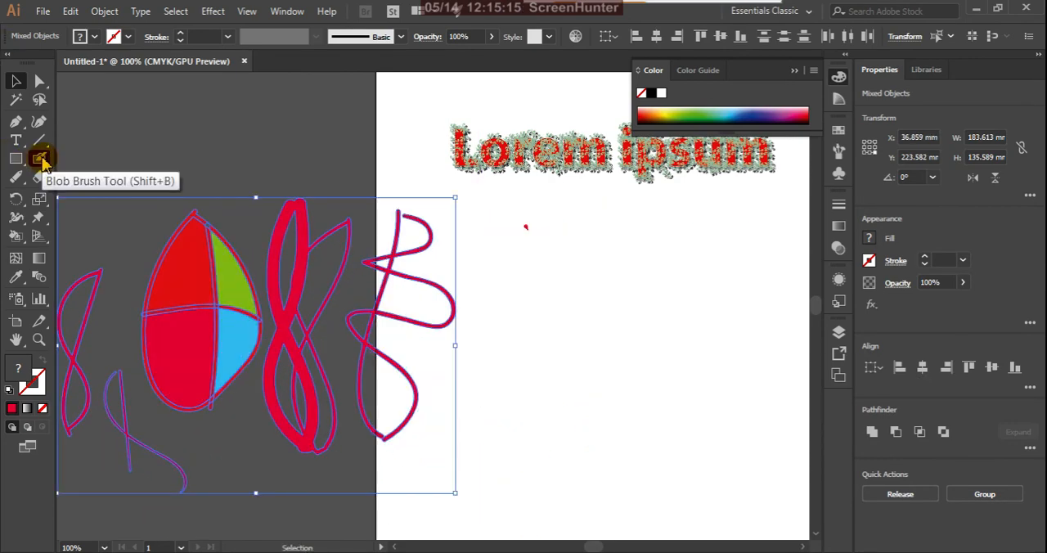
double_click(43, 161)
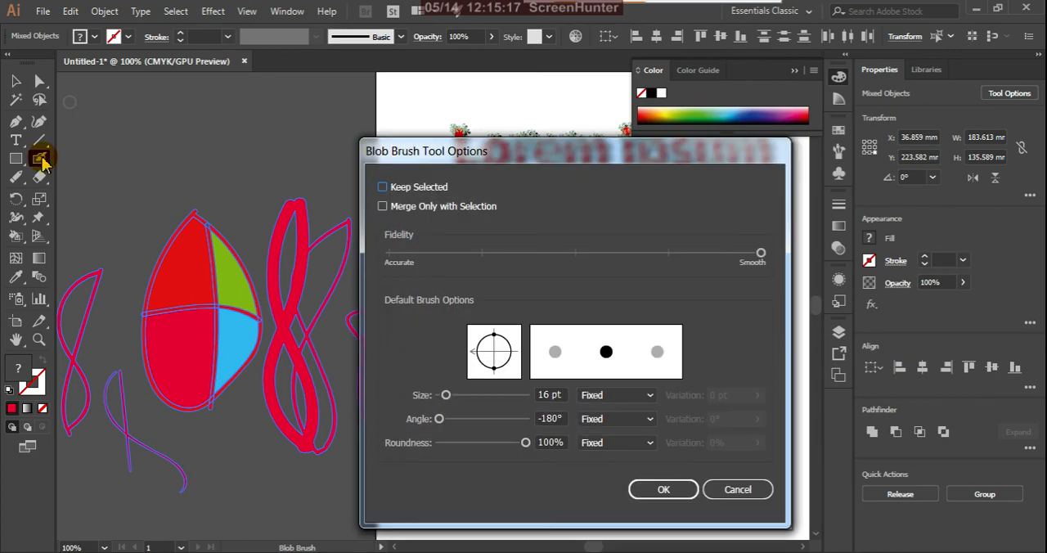
click(739, 490)
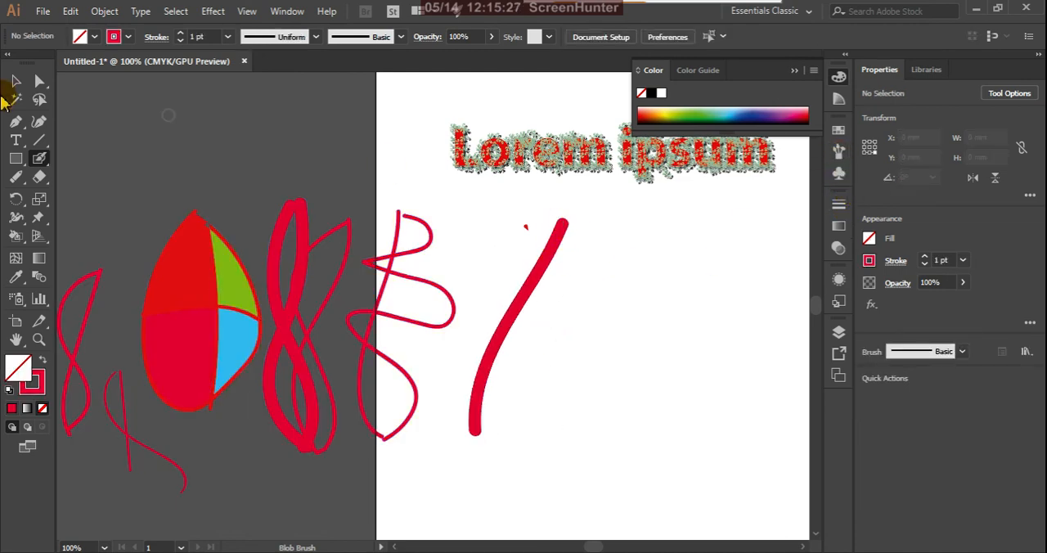
Step: Select the thick slanted stroke and apply the Charcoal - Feather brush to its outline
click(16, 80)
click(509, 330)
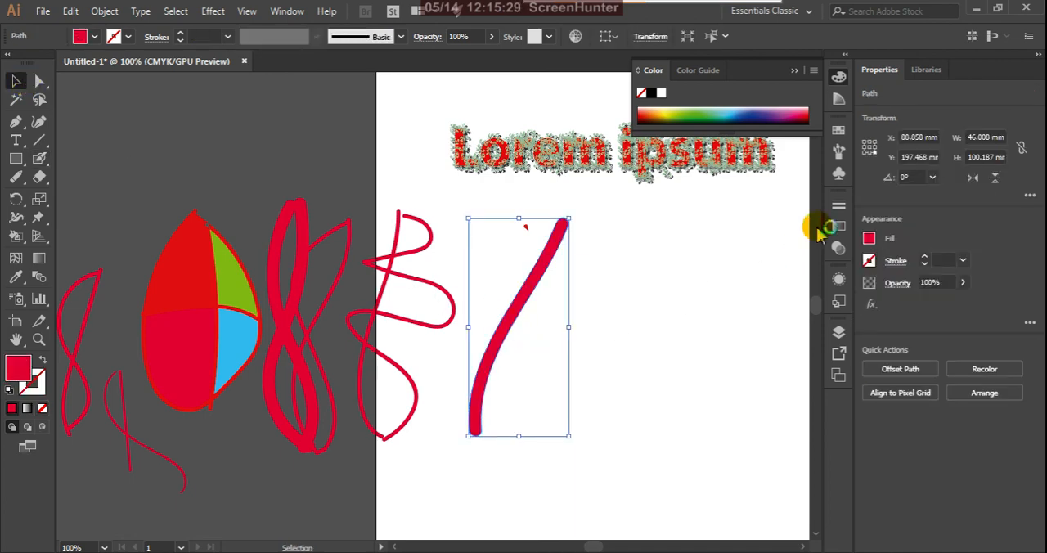
click(838, 151)
click(751, 264)
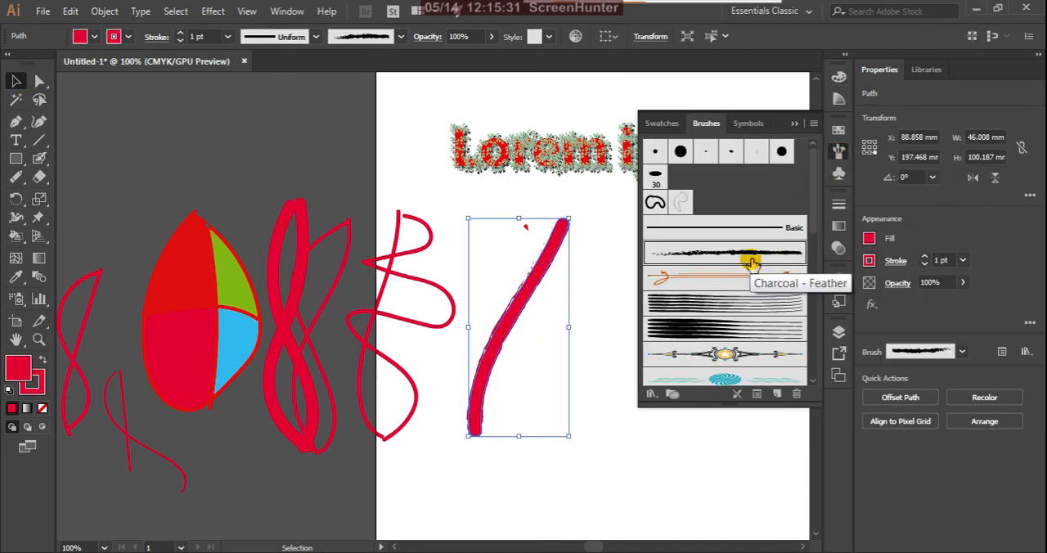
Step: Try the star ornament, Text Divider 7, green divider and yellow flower brushes on the stroke's outline, finishing with Charcoal - Feather again
click(726, 356)
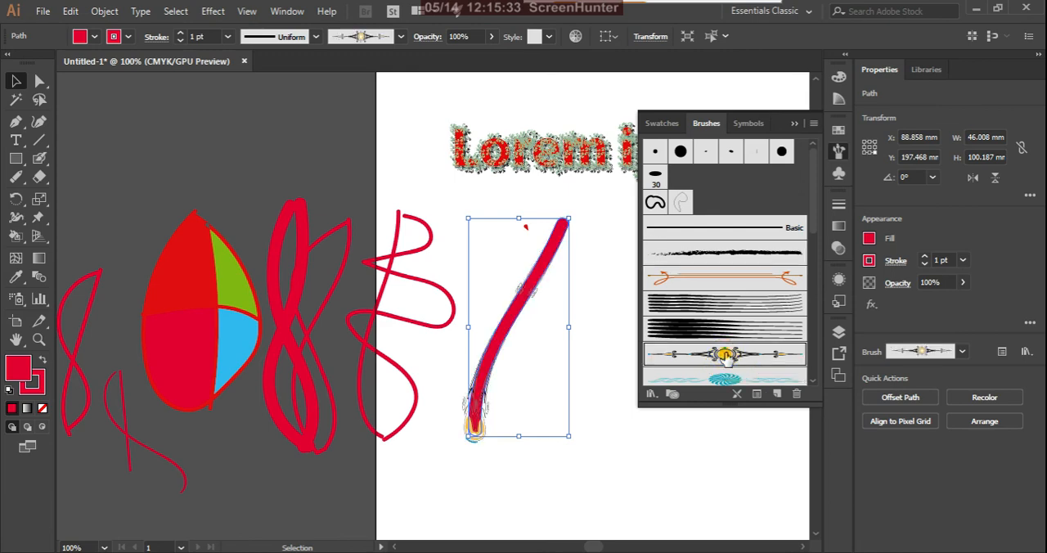
click(734, 380)
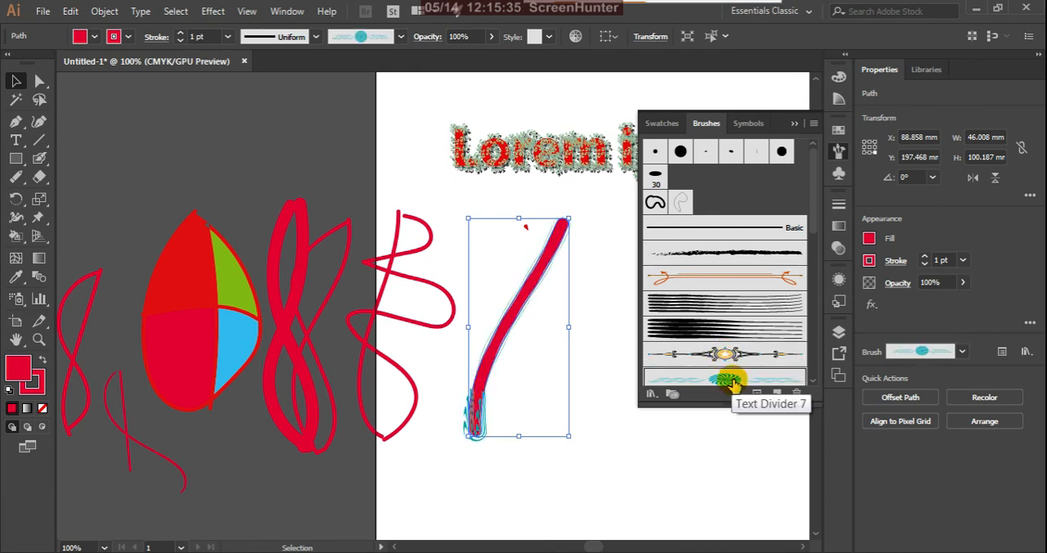
scroll(756, 294, down, 3)
click(736, 339)
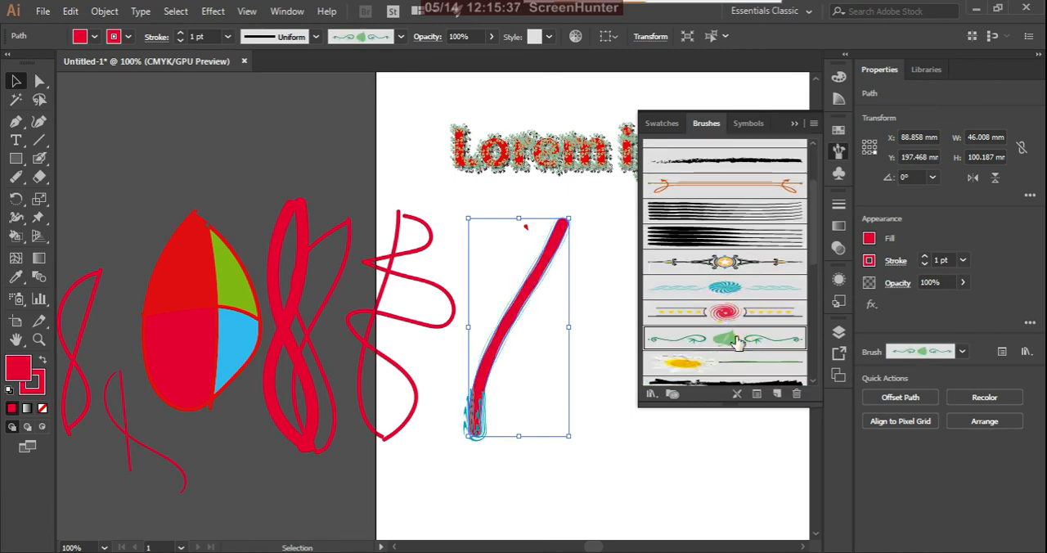
click(683, 363)
scroll(740, 331, up, 3)
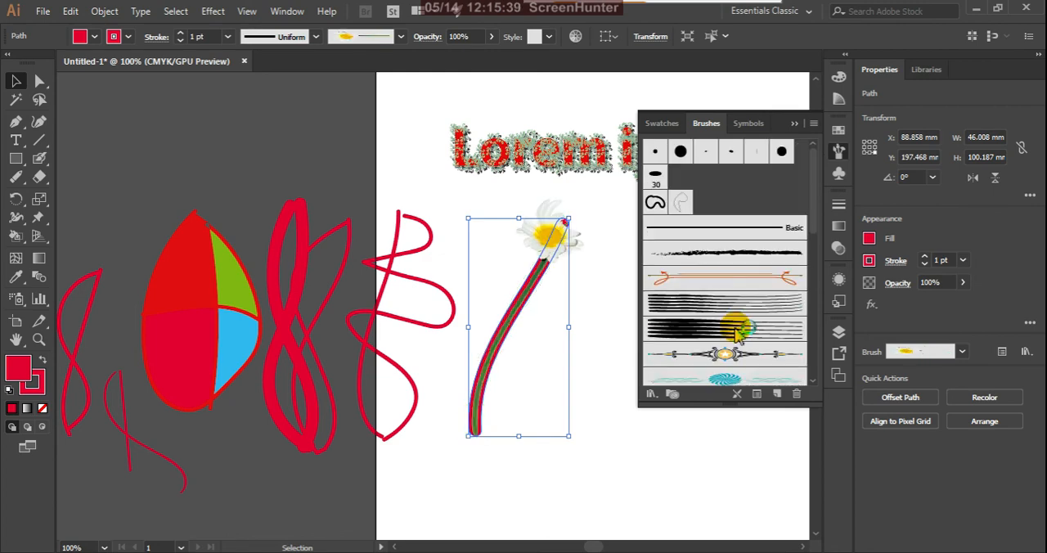
click(716, 255)
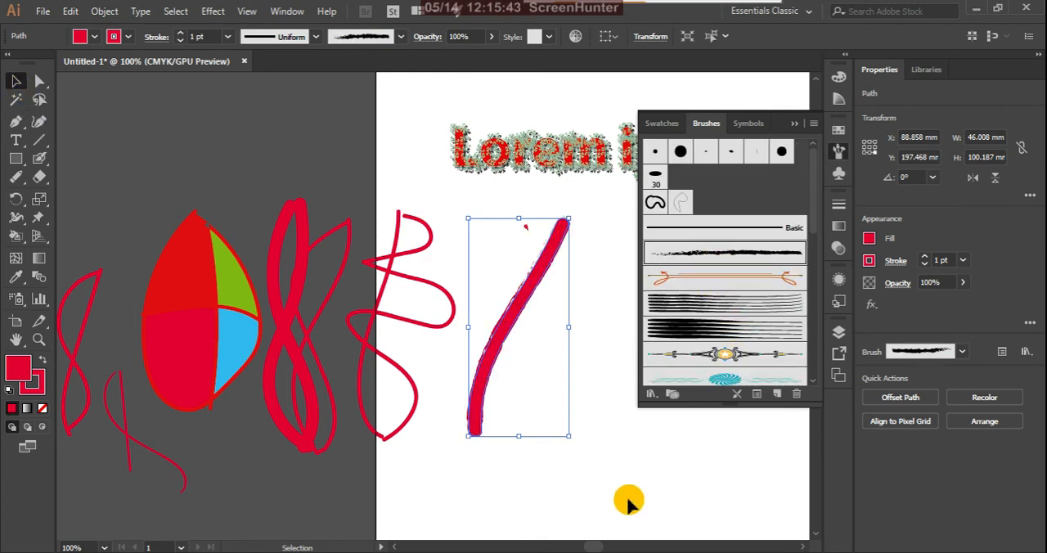
Step: Close the brush list and move the thick slanted stroke to the right on the artboard
click(793, 123)
click(614, 326)
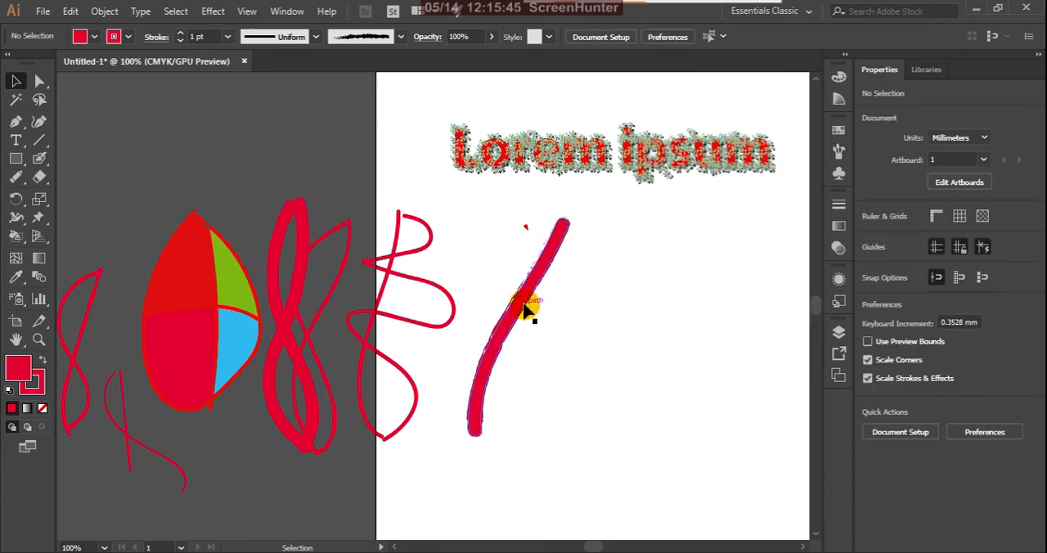
click(524, 296)
mouse_move(524, 296)
mouse_down()
mouse_move(618, 283)
mouse_move(608, 319)
mouse_up()
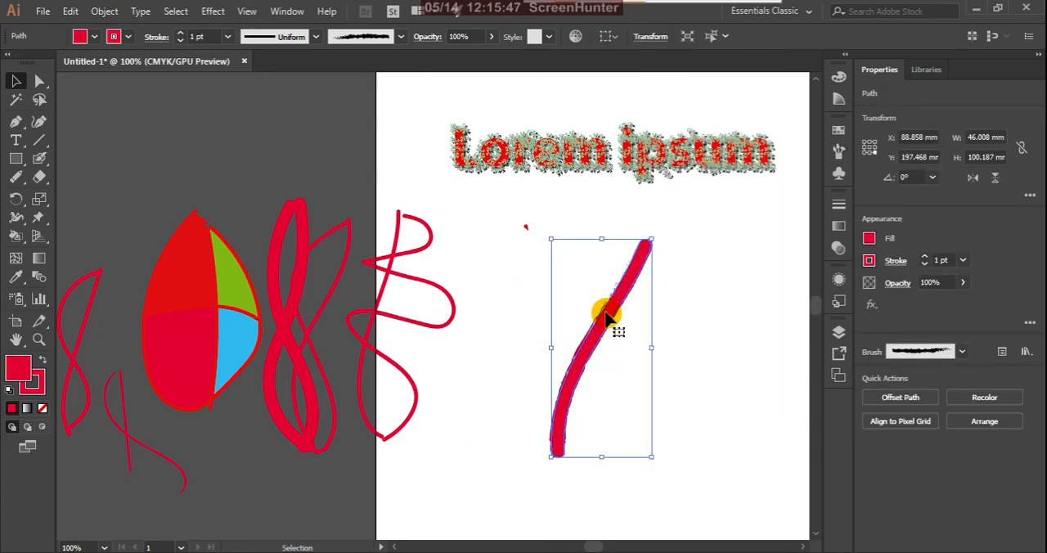
Step: Delete the slanted stroke, the egg with all the brush drawings, and the stray red dot, keeping only the lettering
key(ctrl+minus)
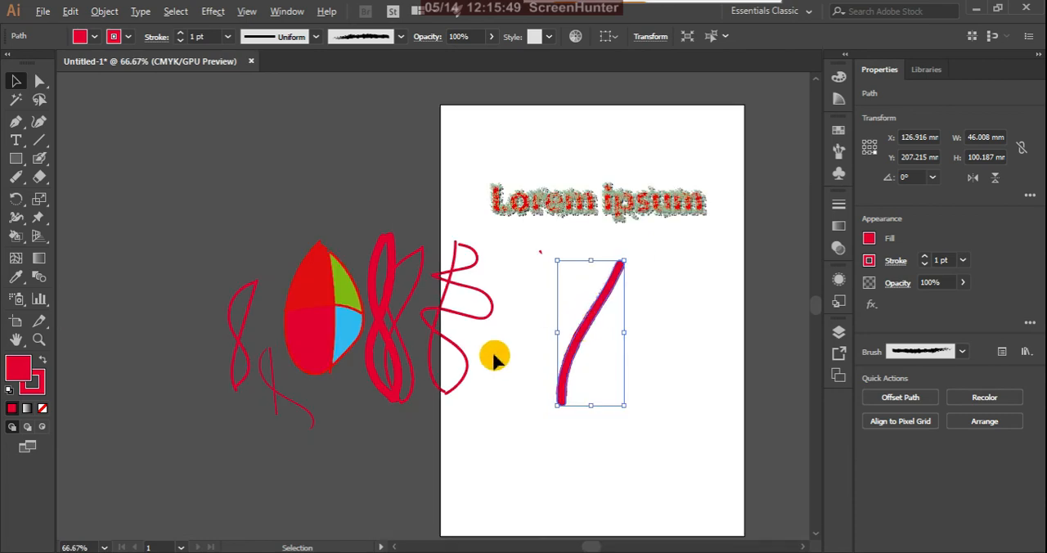
scroll(343, 390, up, 1)
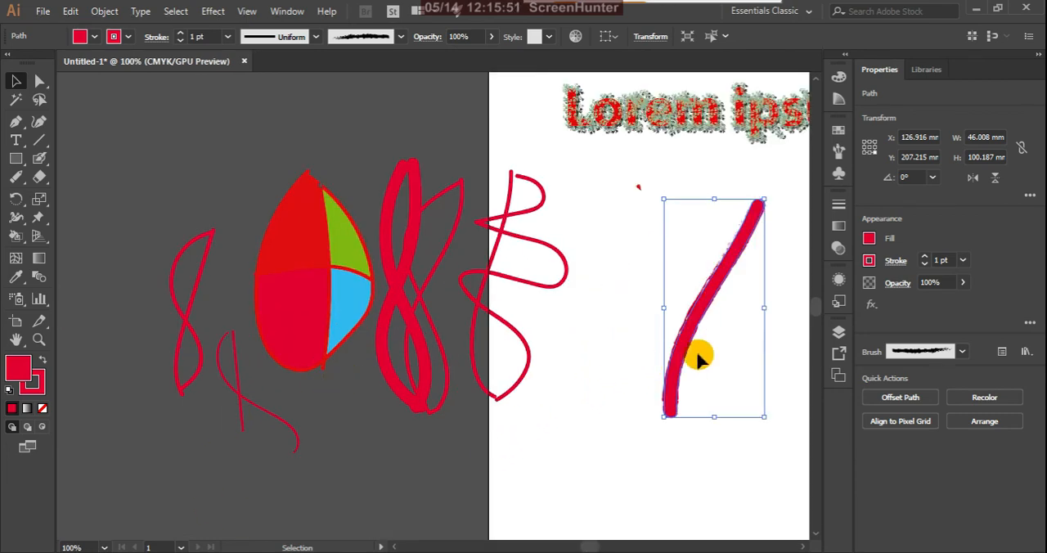
key(Delete)
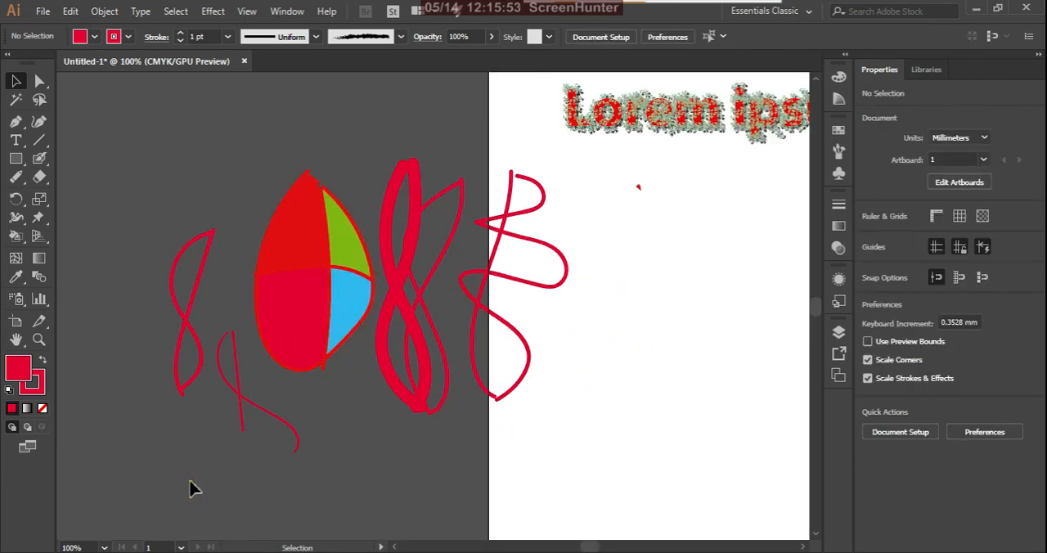
drag(189, 481, 548, 238)
key(Delete)
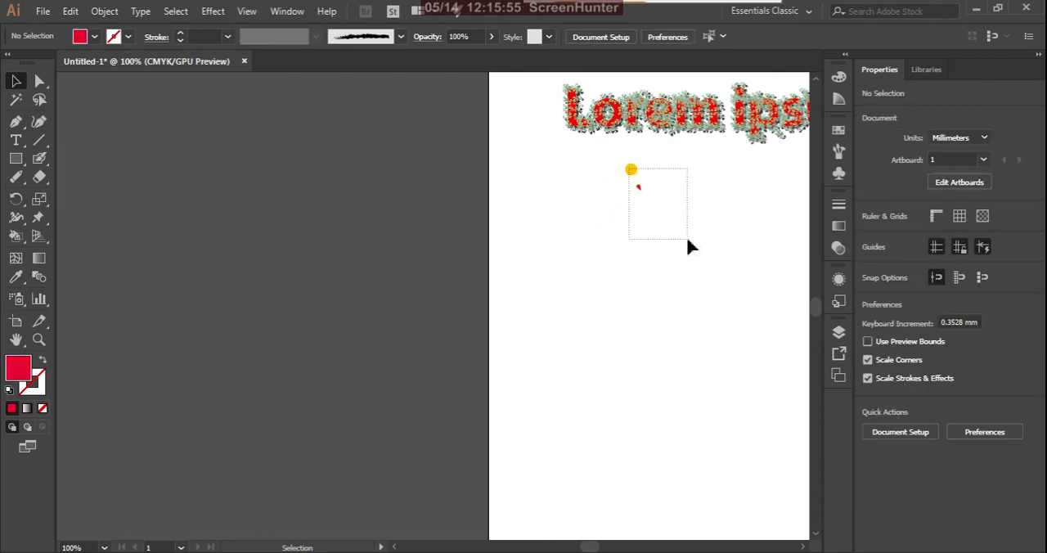
drag(687, 241, 687, 240)
key(Delete)
Step: Paint a long, slightly curved vertical stroke below the lettering using the Paintbrush tool with the charcoal brush
click(41, 158)
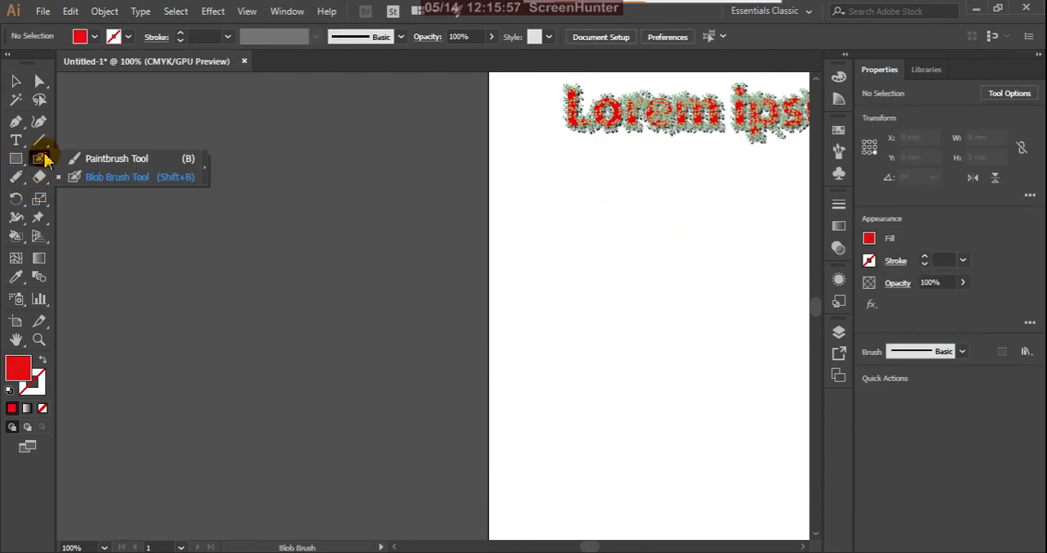
click(114, 159)
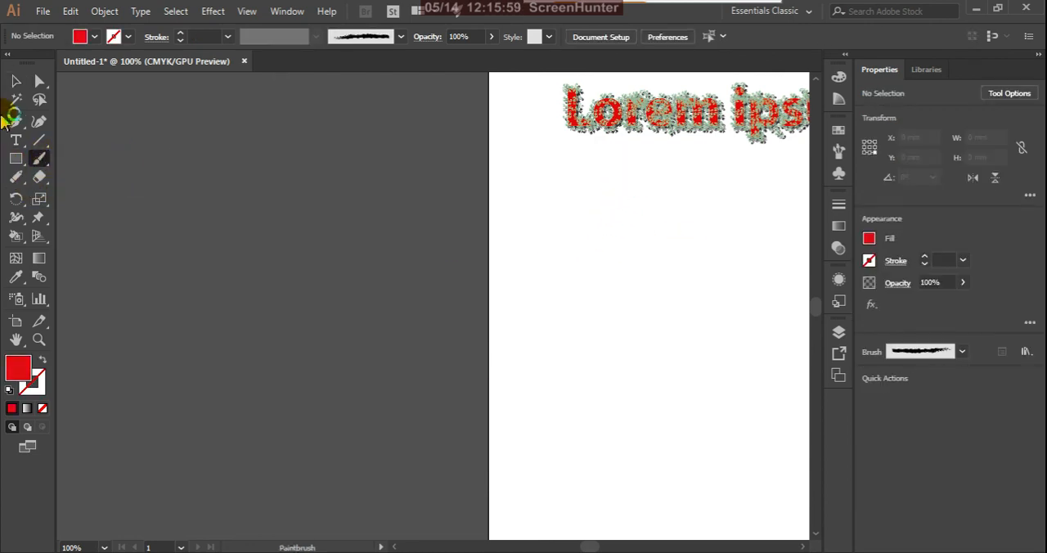
click(16, 121)
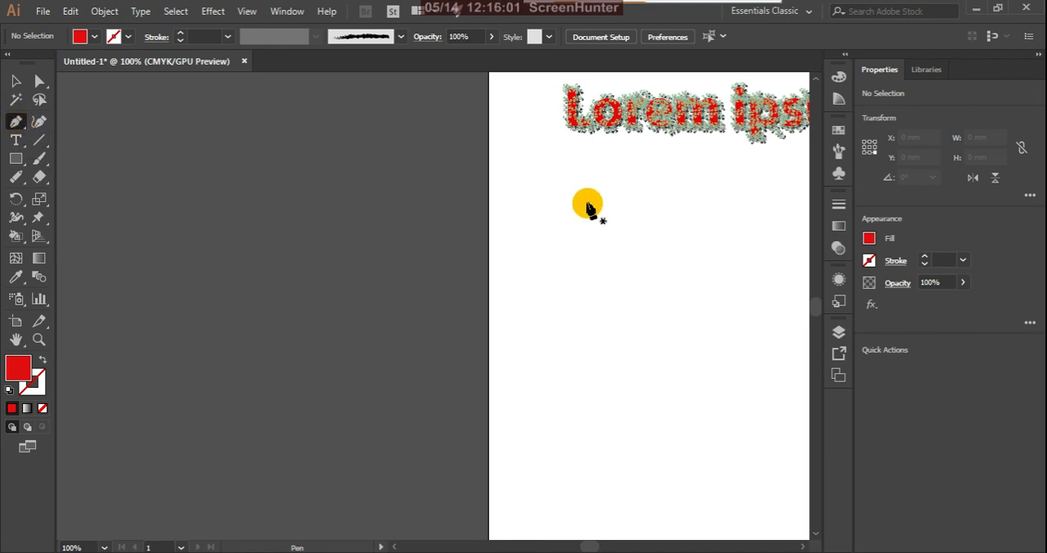
click(39, 158)
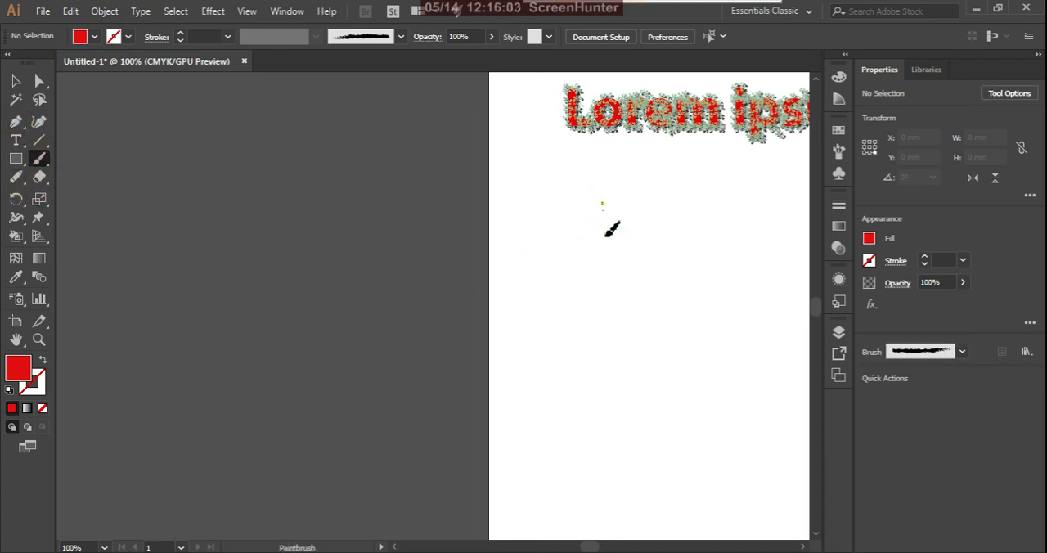
drag(602, 204, 561, 470)
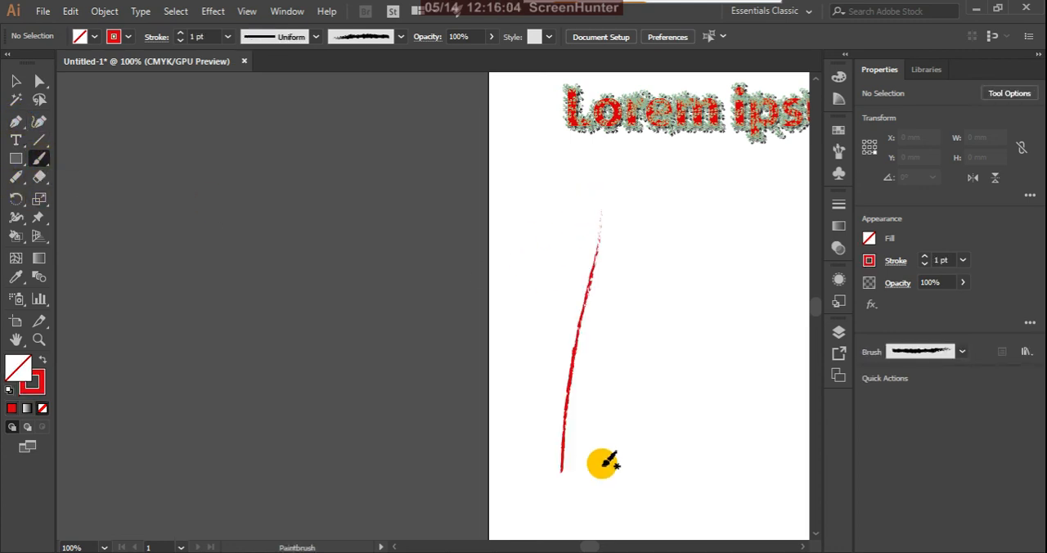
Step: Paint a long, slightly curved vertical stroke beside the charcoal stroke using the Paintbrush with the 5 pt. Round brush
click(402, 39)
scroll(337, 80, up, 5)
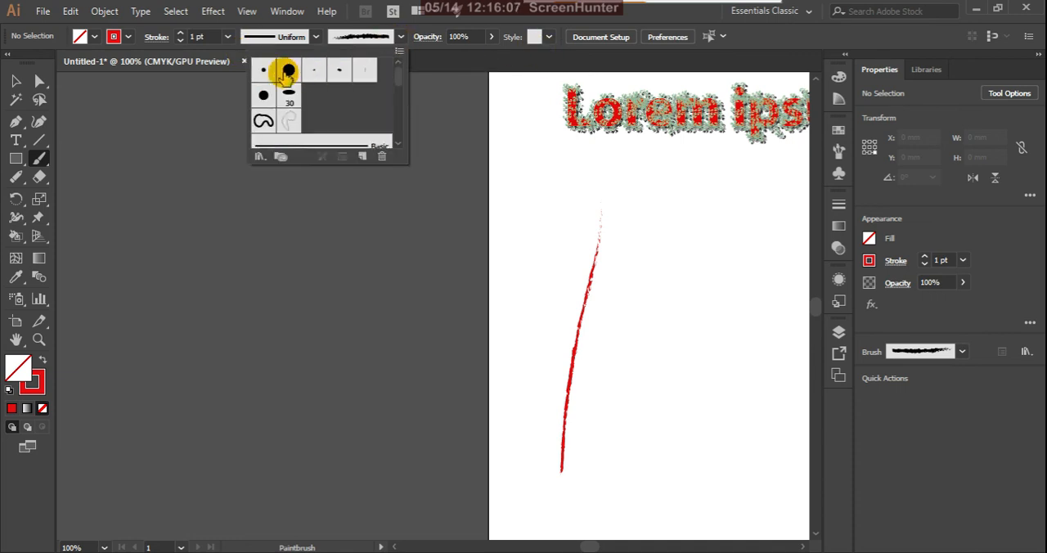
click(265, 73)
click(702, 189)
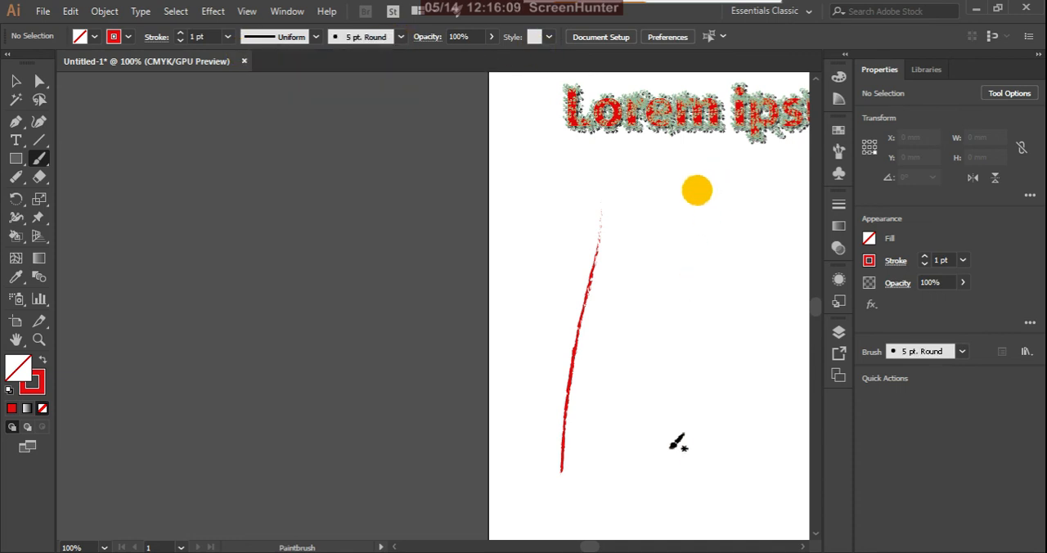
drag(665, 198, 674, 413)
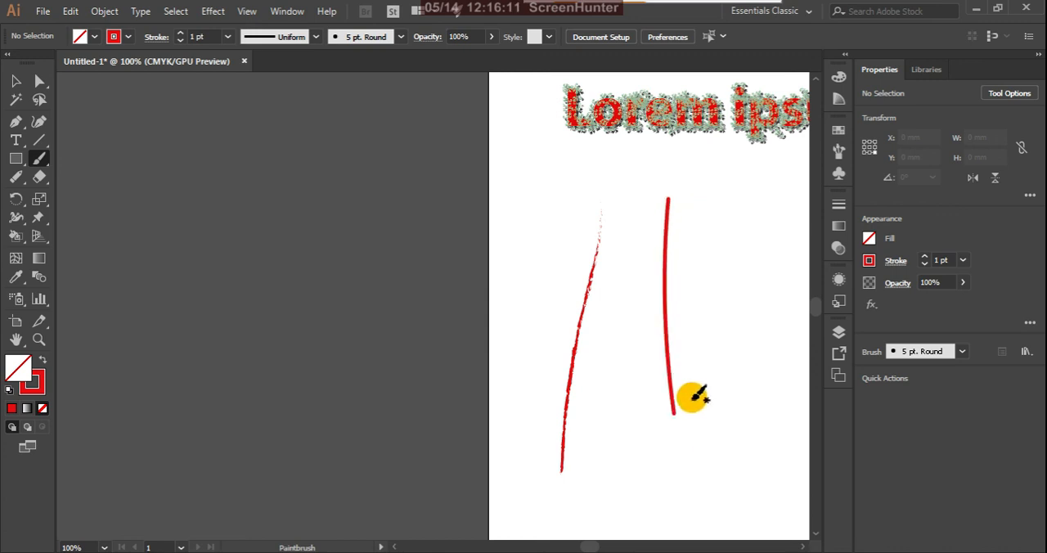
Step: Reshape the round-brush stroke with Direct Selection, moving its lower end anchor toward the charcoal stroke and bending its handle into a hook
click(40, 80)
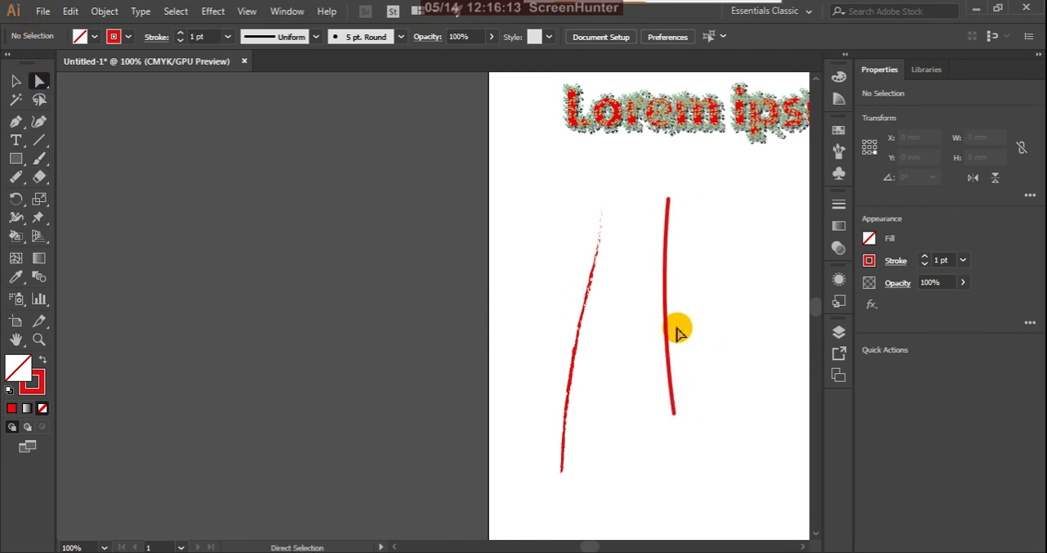
click(667, 326)
scroll(703, 405, up, 3)
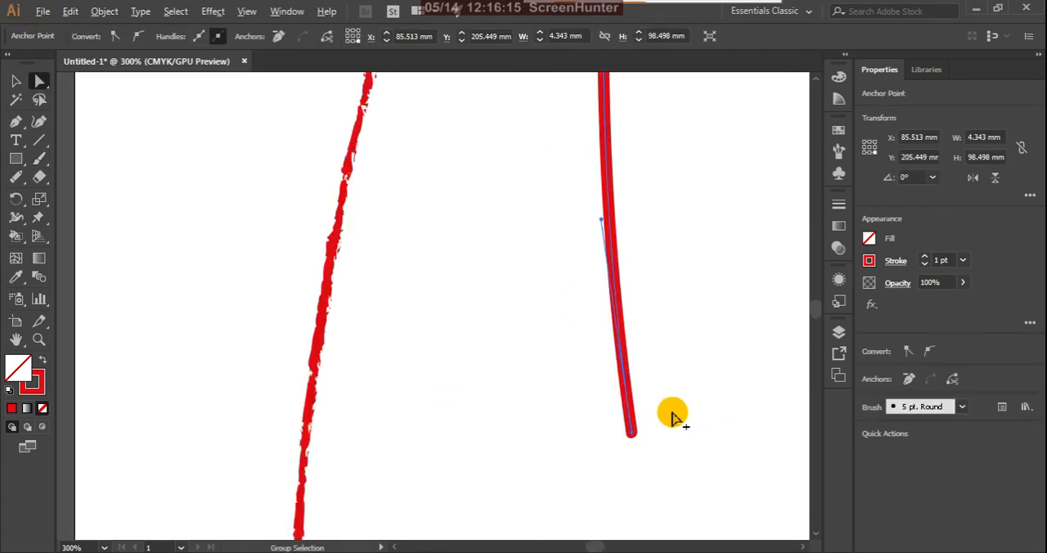
drag(631, 434, 527, 425)
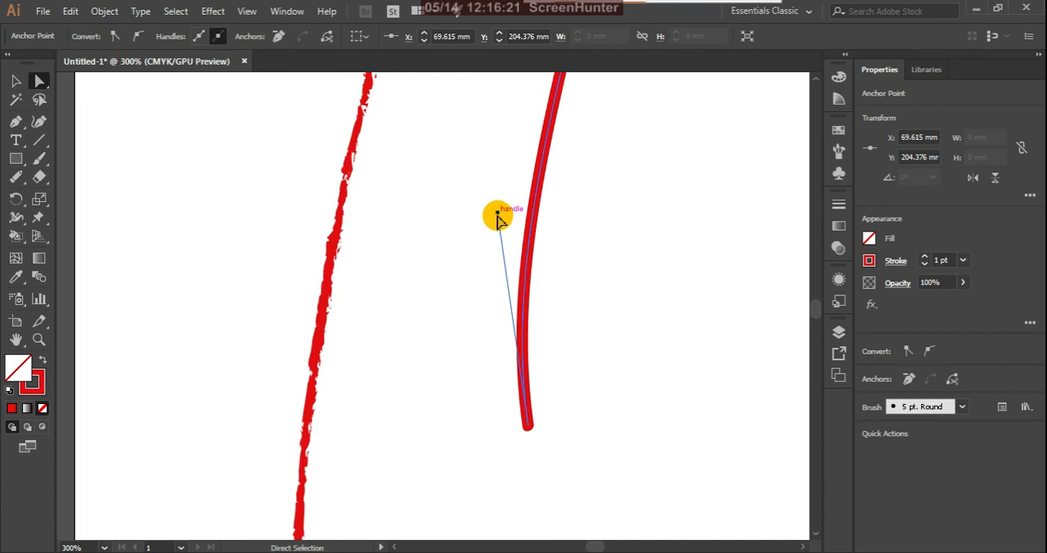
drag(497, 217, 444, 325)
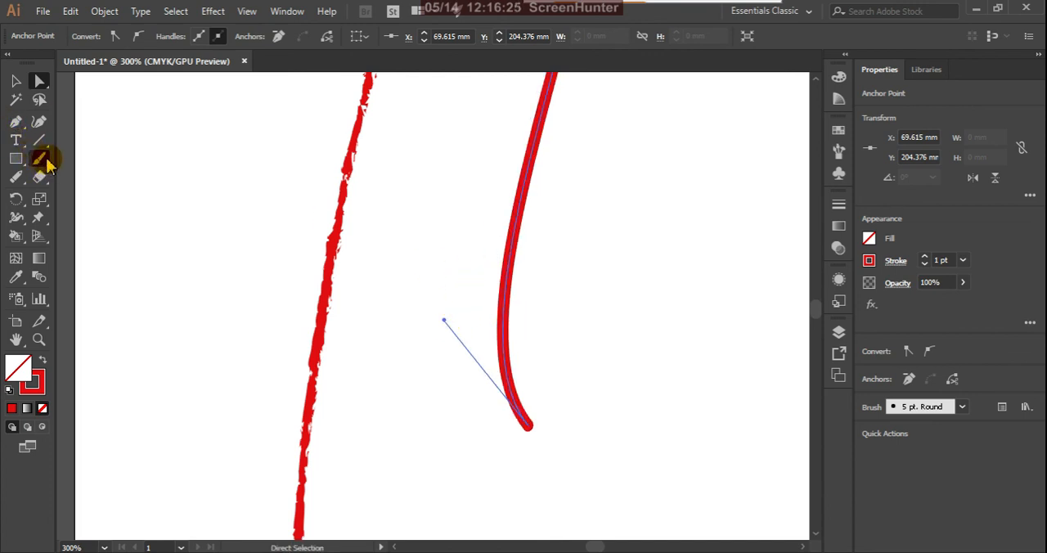
Step: Paint a short slanted stroke beside the hooked stroke using the Blob Brush tool
click(43, 159)
click(73, 177)
drag(679, 152, 617, 431)
Step: Select the Blob Brush stroke's outline with Direct Selection and pull its two lower anchors apart to widen the bottom end
click(40, 81)
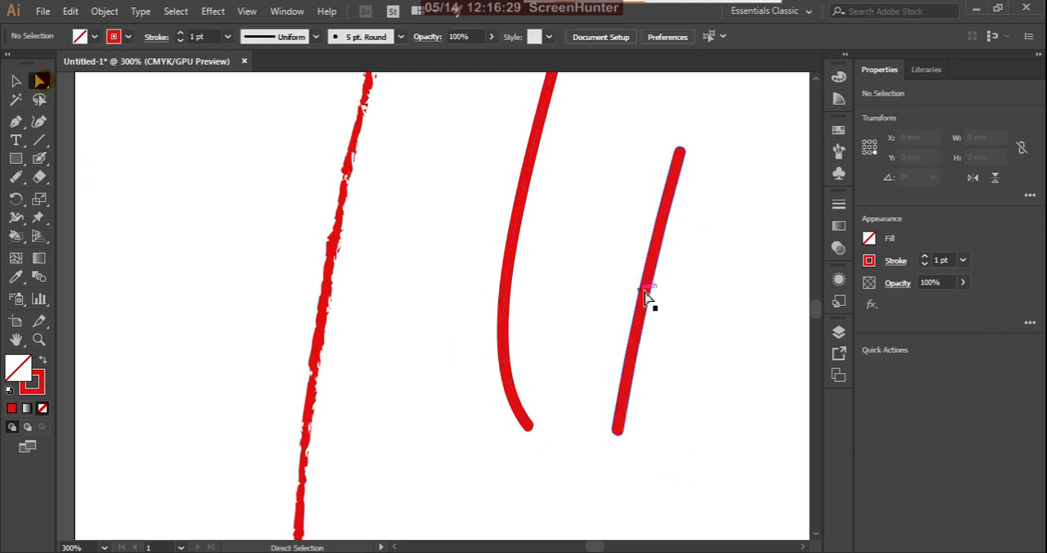
click(646, 290)
click(646, 291)
scroll(647, 296, up, 2)
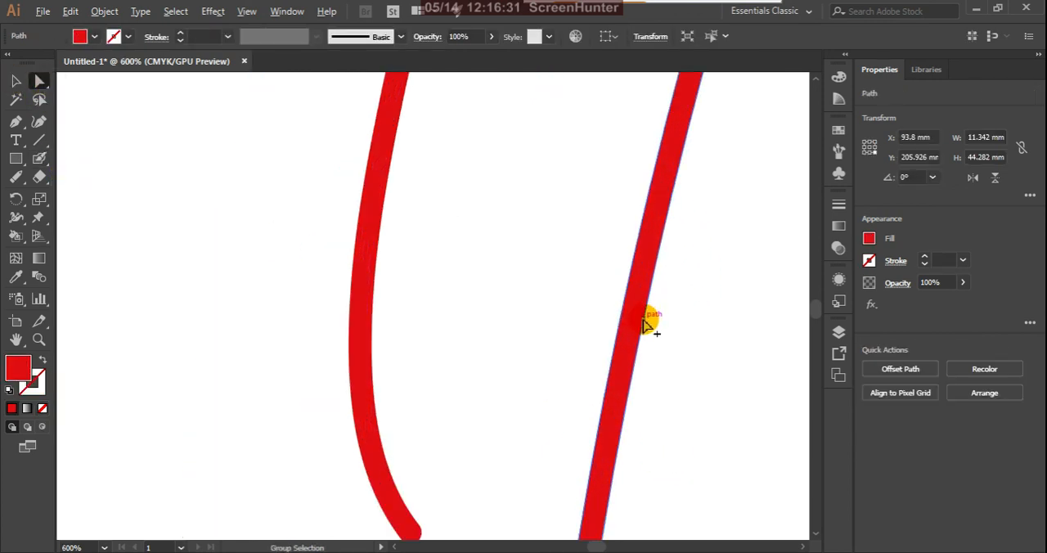
scroll(648, 325, down, 3)
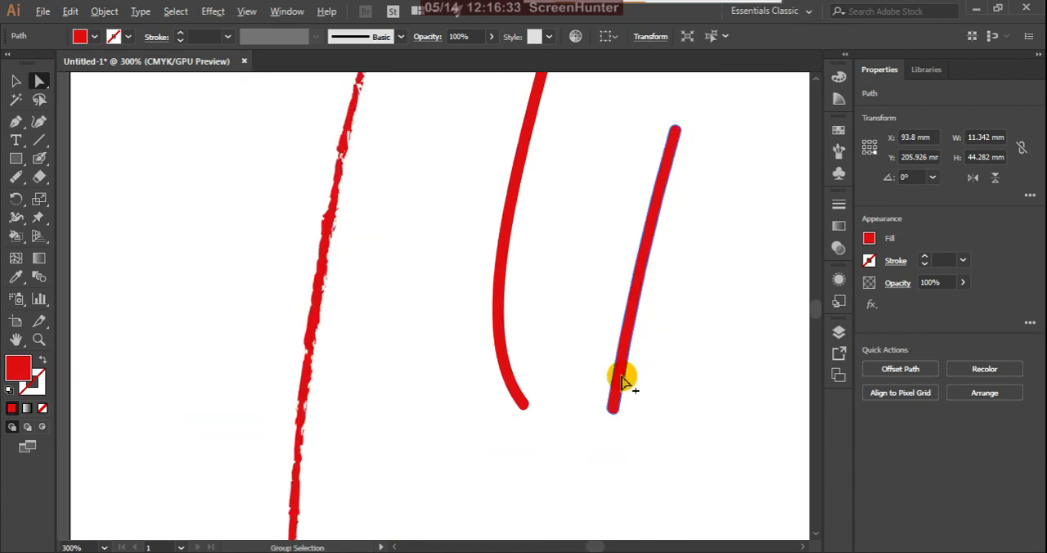
scroll(612, 415, up, 4)
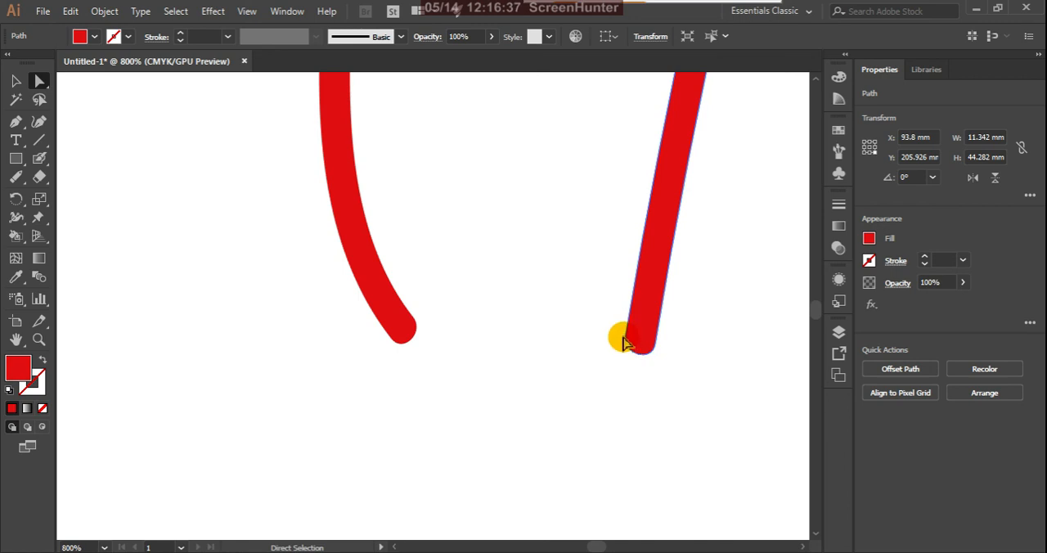
click(624, 342)
drag(624, 342, 593, 345)
click(660, 350)
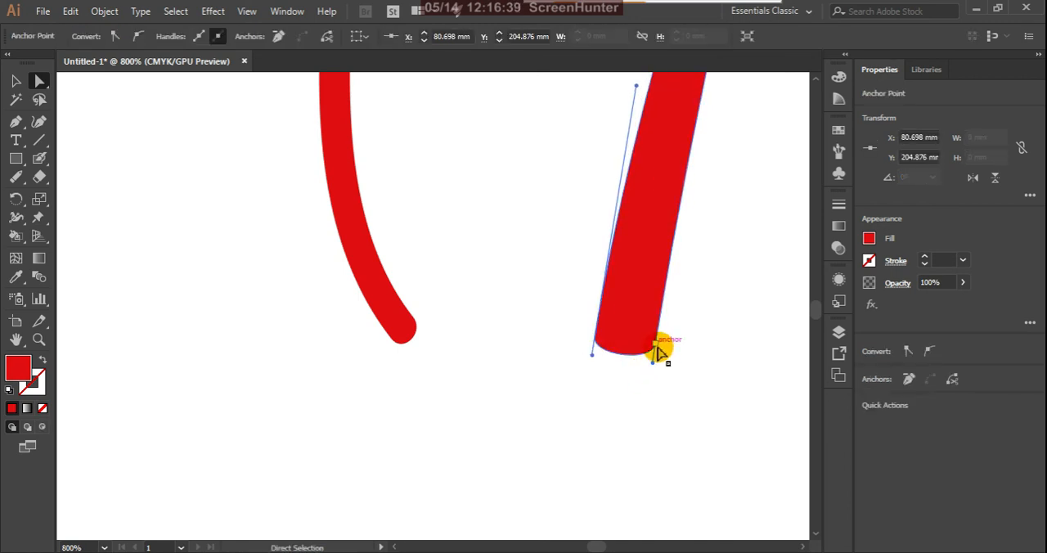
drag(660, 355, 672, 354)
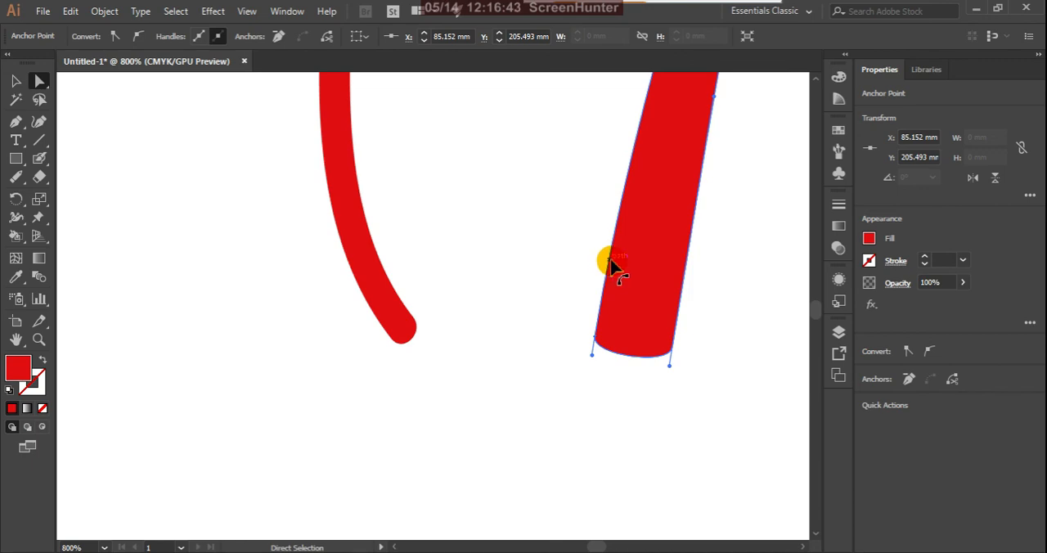
Step: Pull the Blob Brush shape's lower corner anchors farther outward on both sides to form a broad wedge
scroll(604, 349, down, 4)
scroll(631, 249, up, 3)
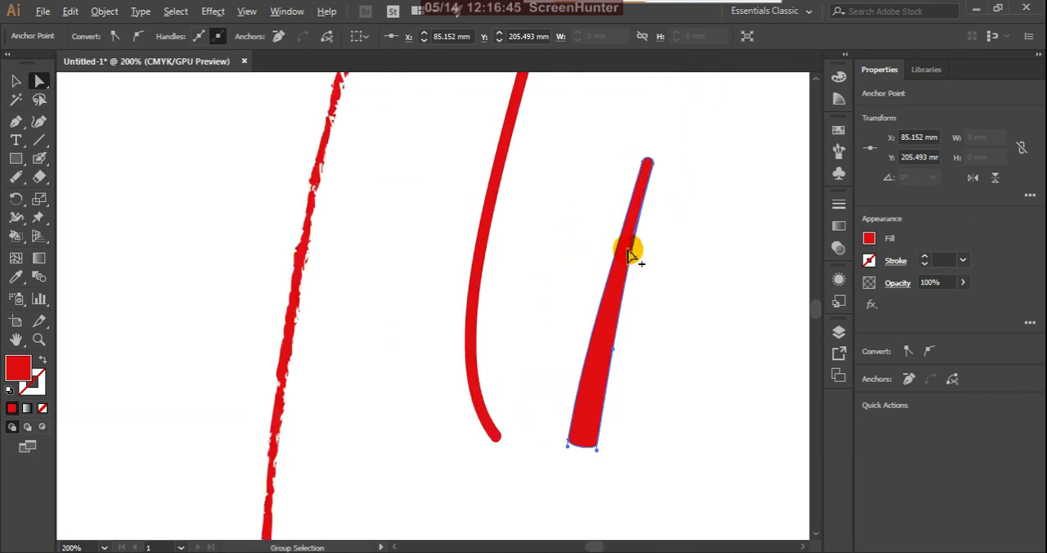
scroll(589, 392, down, 3)
scroll(572, 409, up, 2)
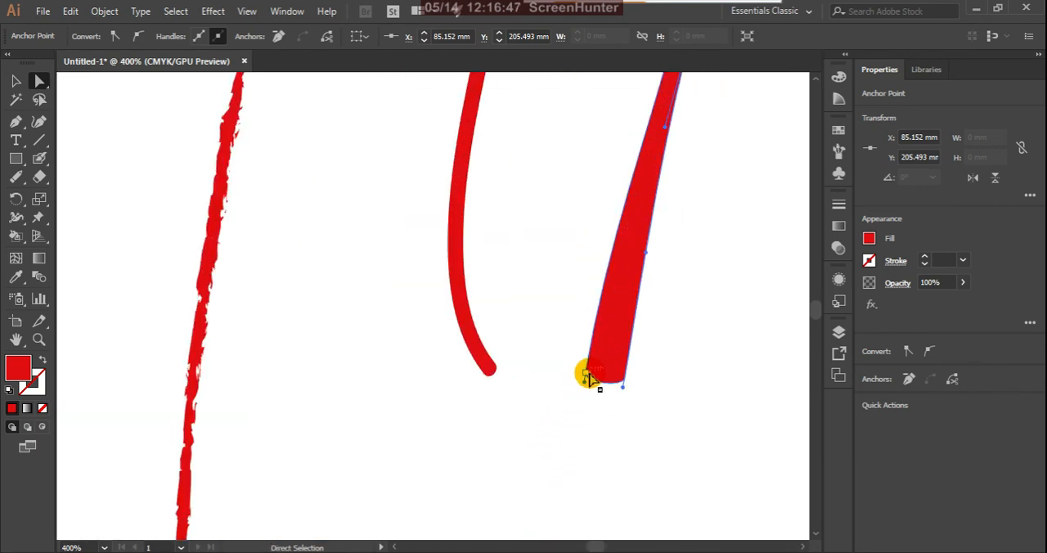
mouse_move(587, 375)
mouse_down()
mouse_move(593, 381)
mouse_move(535, 334)
mouse_up()
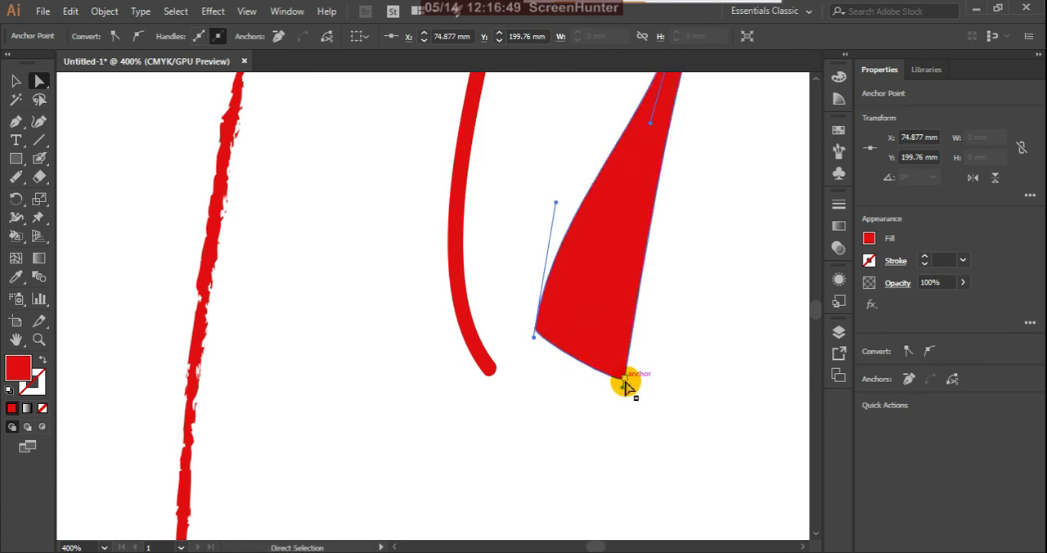
drag(624, 385, 708, 386)
scroll(569, 381, down, 2)
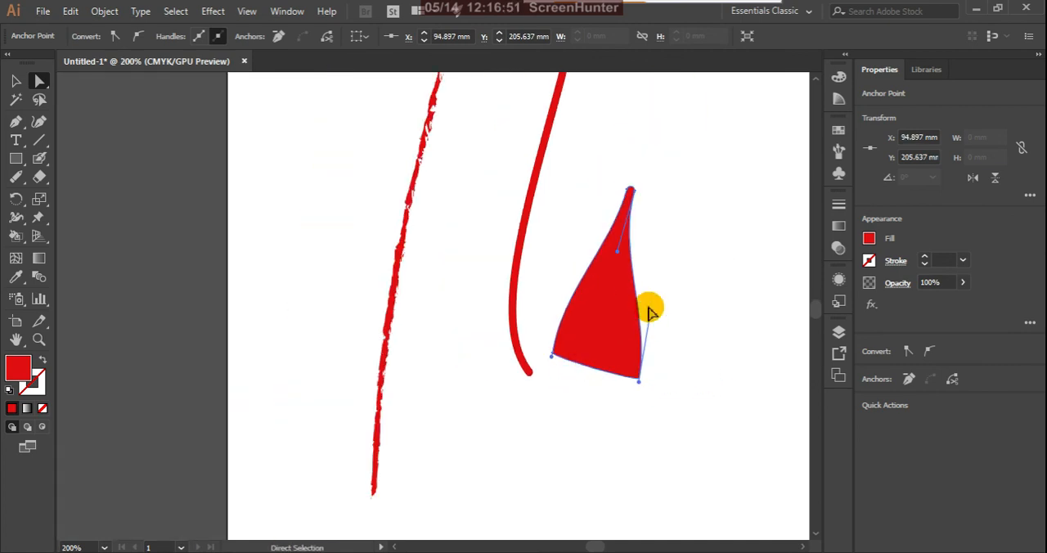
Step: Curve both sides of the wedge outward with its corner handles and move its lower-left corner closer to the hooked stroke
drag(677, 342, 677, 341)
click(553, 358)
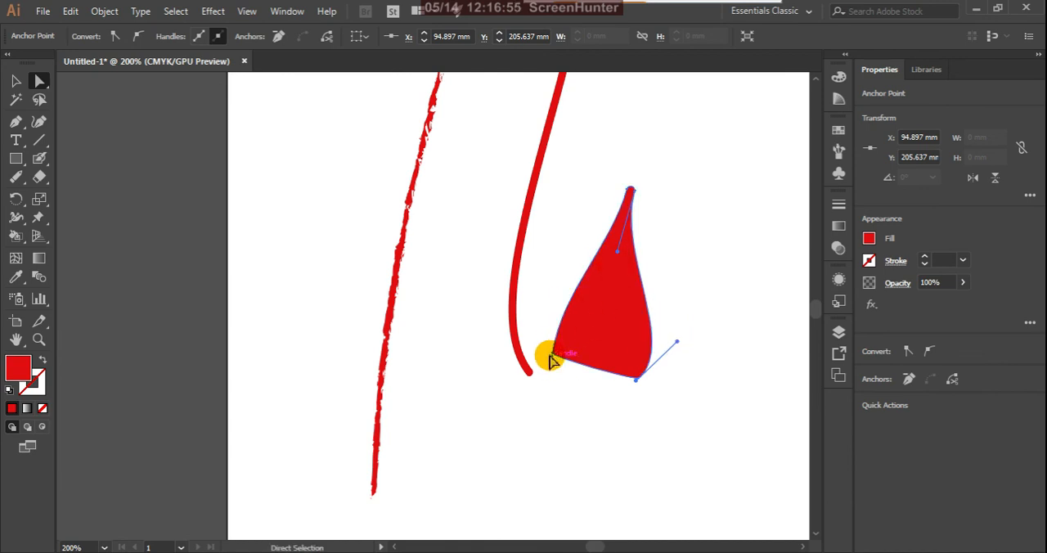
drag(553, 357, 532, 349)
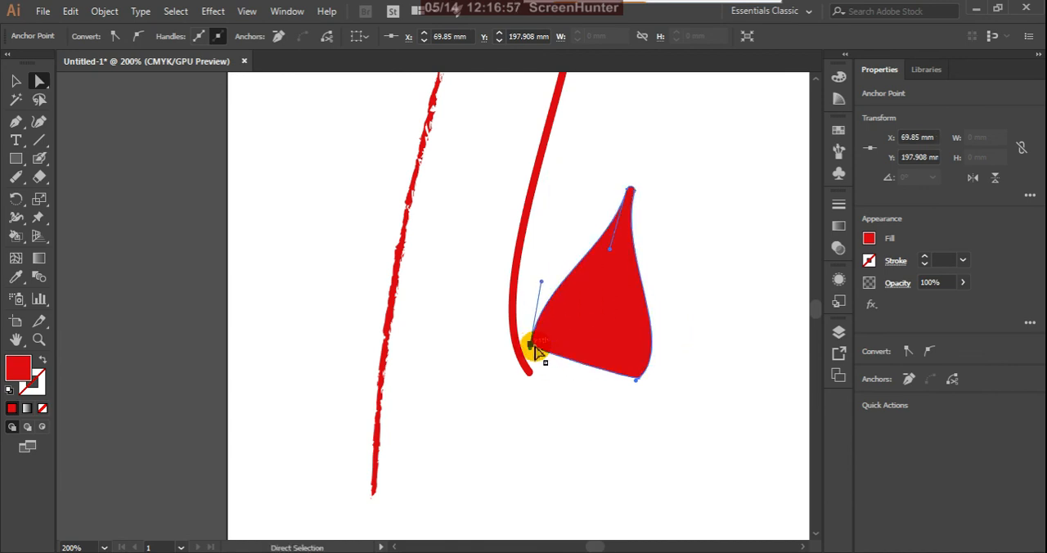
drag(540, 282, 519, 291)
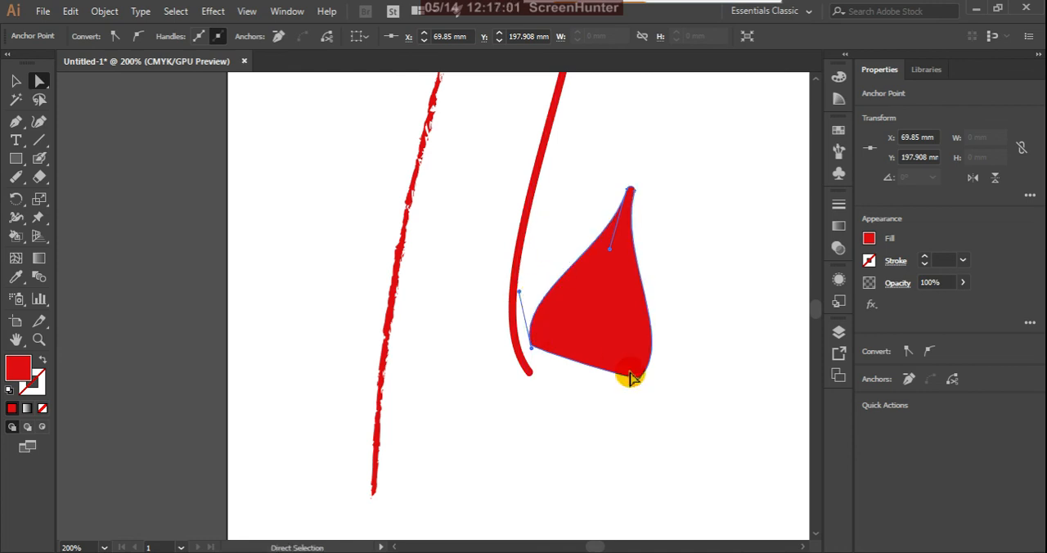
Step: Examine the ornamental brush outline around the Lorem ipsum lettering
scroll(562, 397, down, 3)
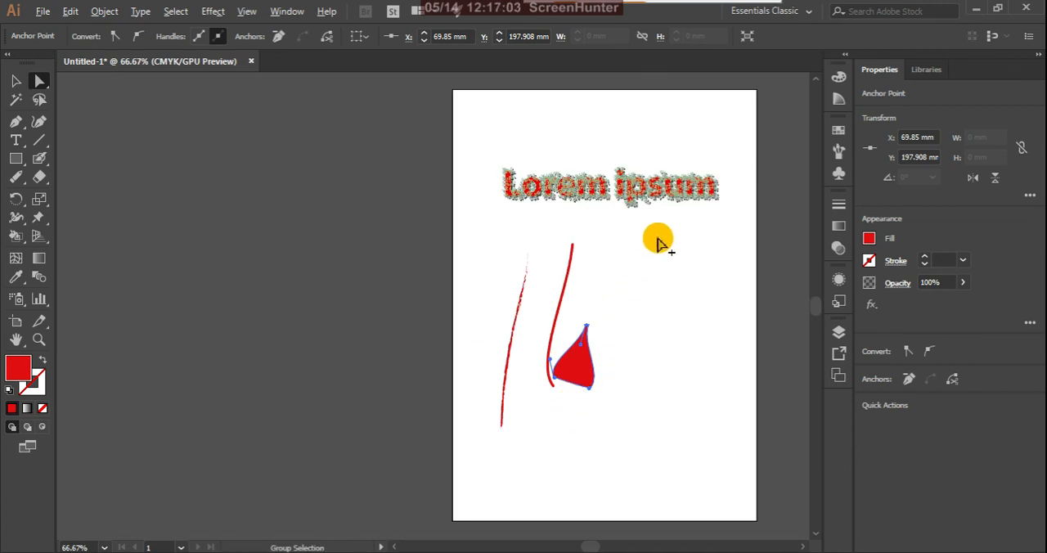
scroll(661, 152, up, 3)
scroll(697, 227, down, 1)
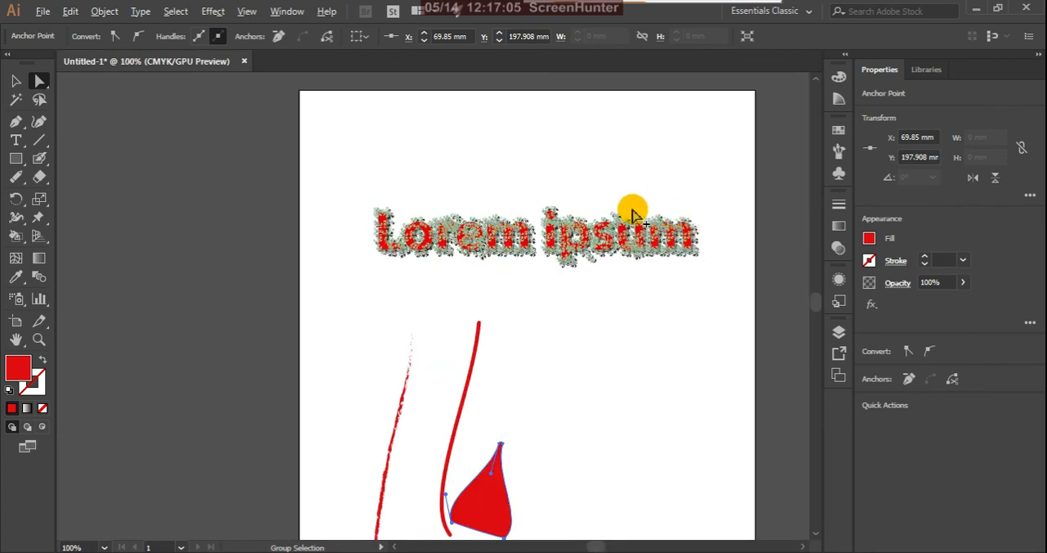
scroll(627, 210, up, 1)
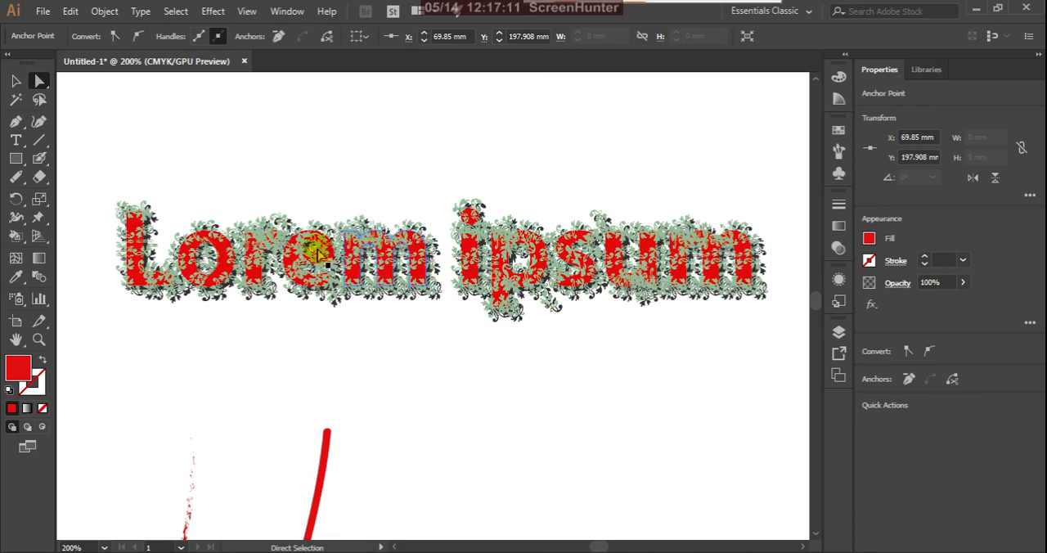
scroll(409, 273, down, 2)
scroll(389, 258, up, 1)
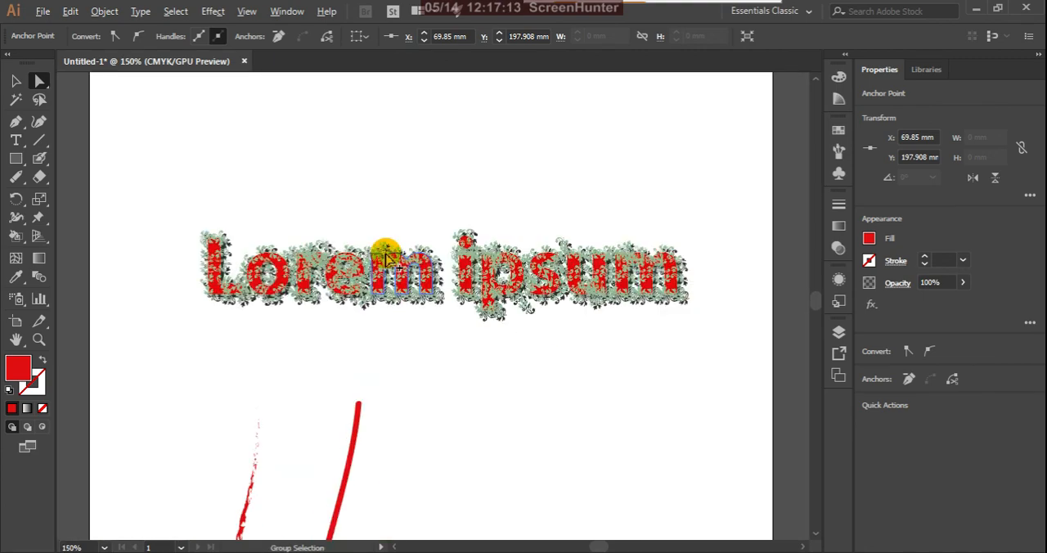
scroll(396, 295, up, 1)
scroll(461, 297, down, 3)
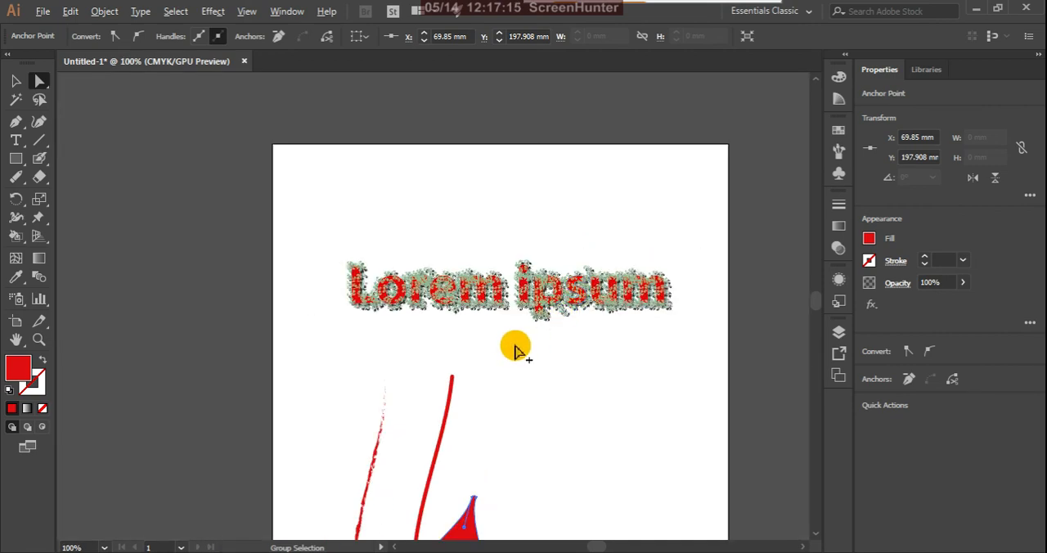
Step: Delete the charcoal stroke, the hooked stroke and the Blob Brush shape below the lettering
click(548, 508)
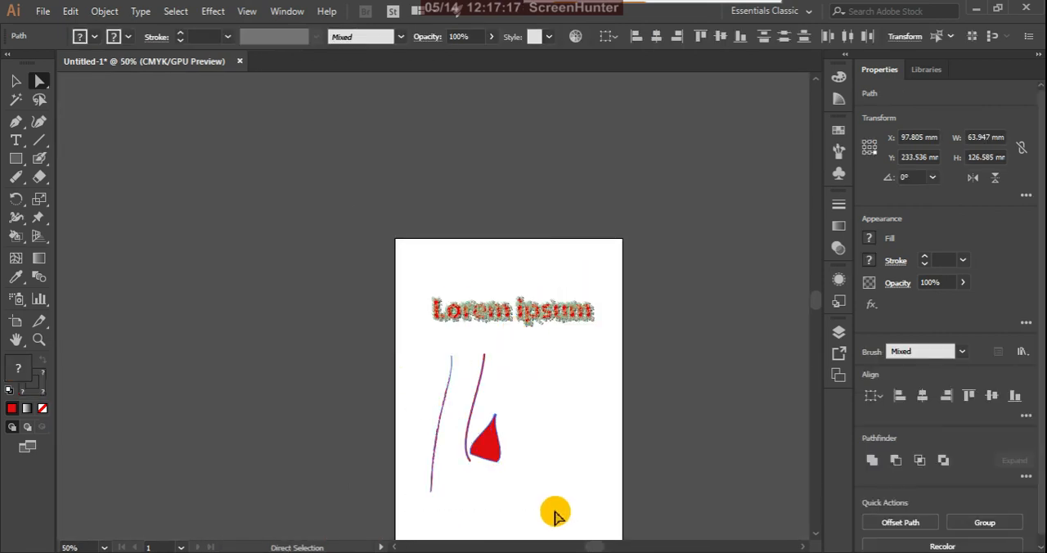
click(454, 402)
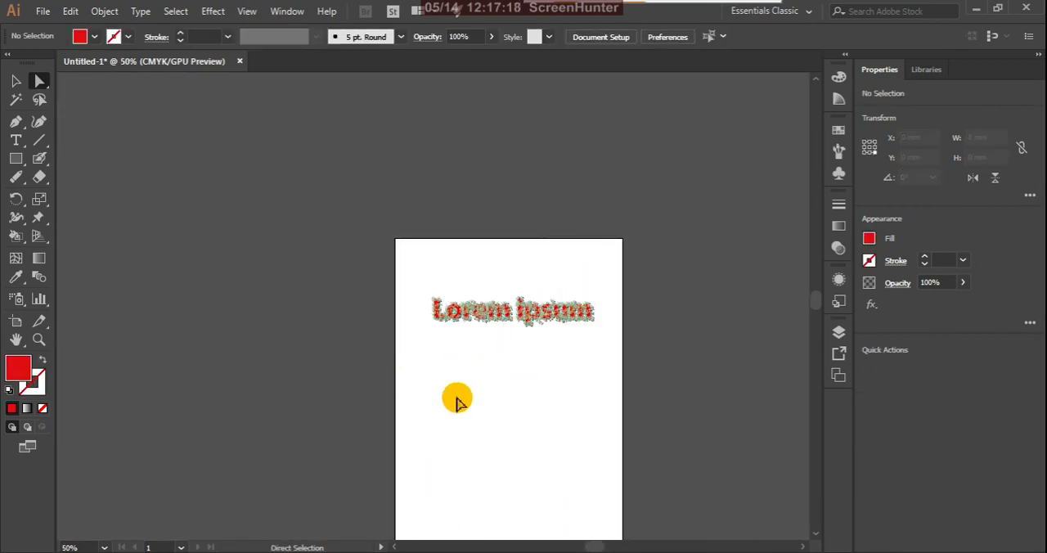
Step: Set the fill colour to a medium blue and draw a rectangle about 210 × 300 mm covering the whole artboard
click(23, 159)
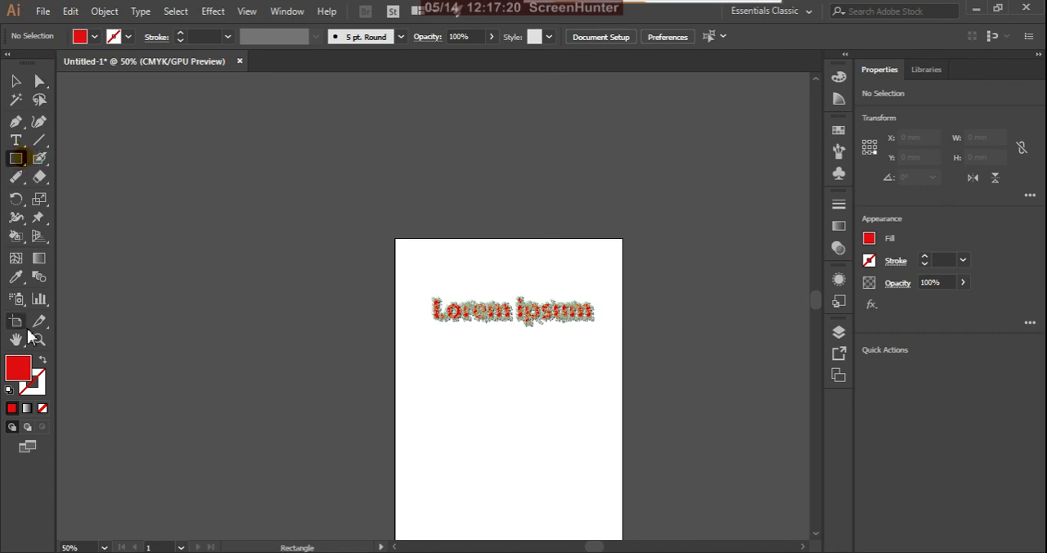
double_click(24, 373)
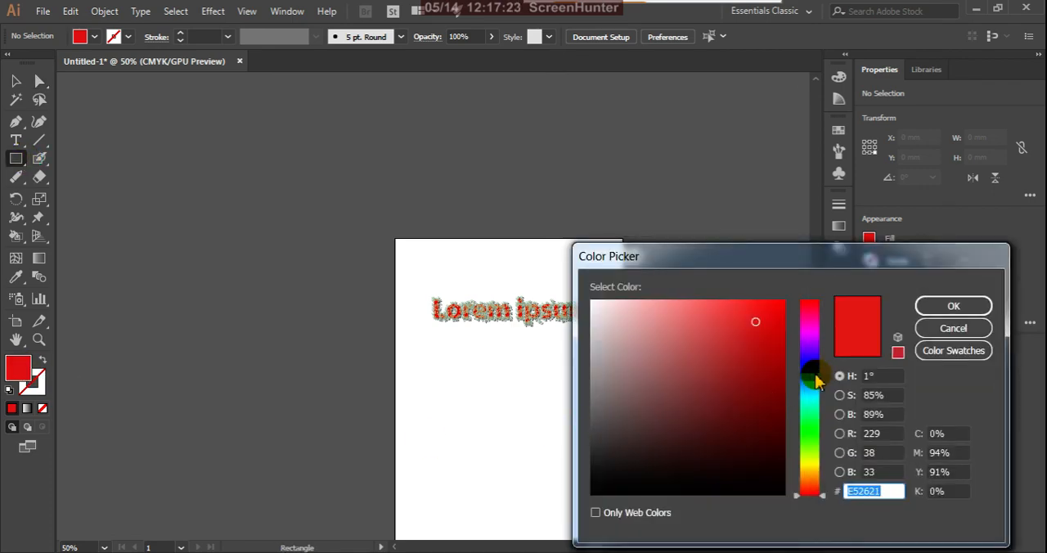
click(816, 377)
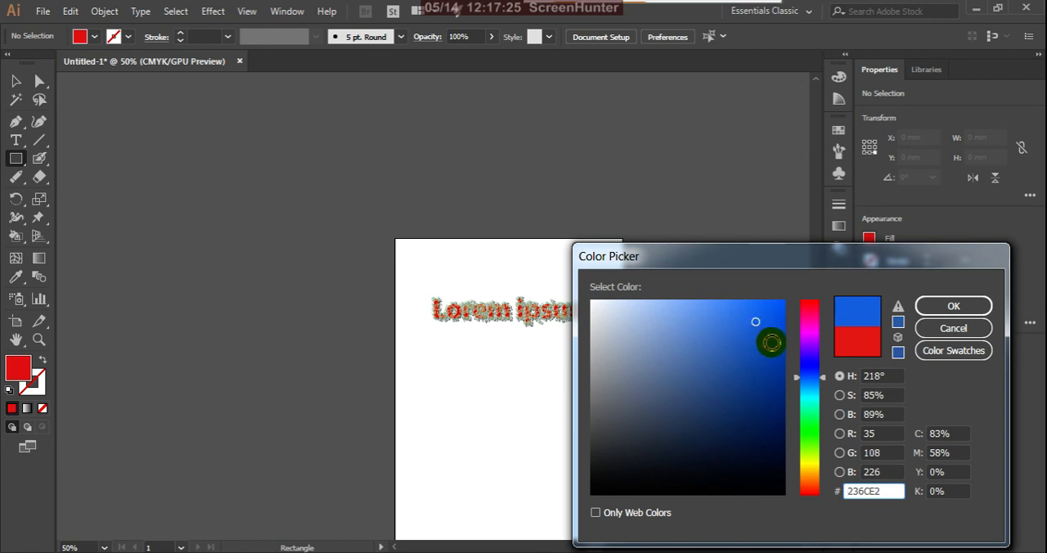
click(816, 453)
drag(783, 430, 781, 418)
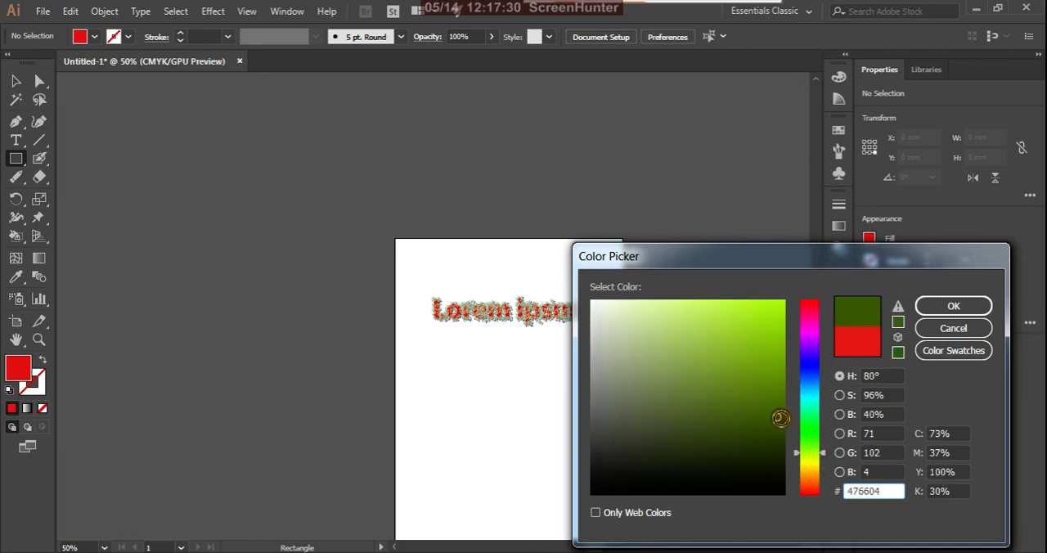
click(812, 383)
click(783, 390)
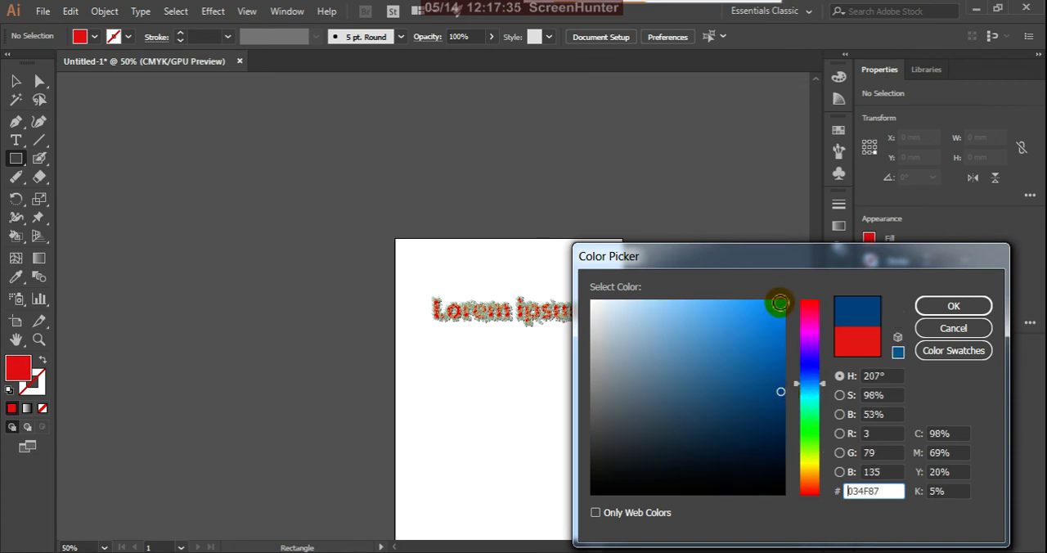
click(781, 305)
click(949, 306)
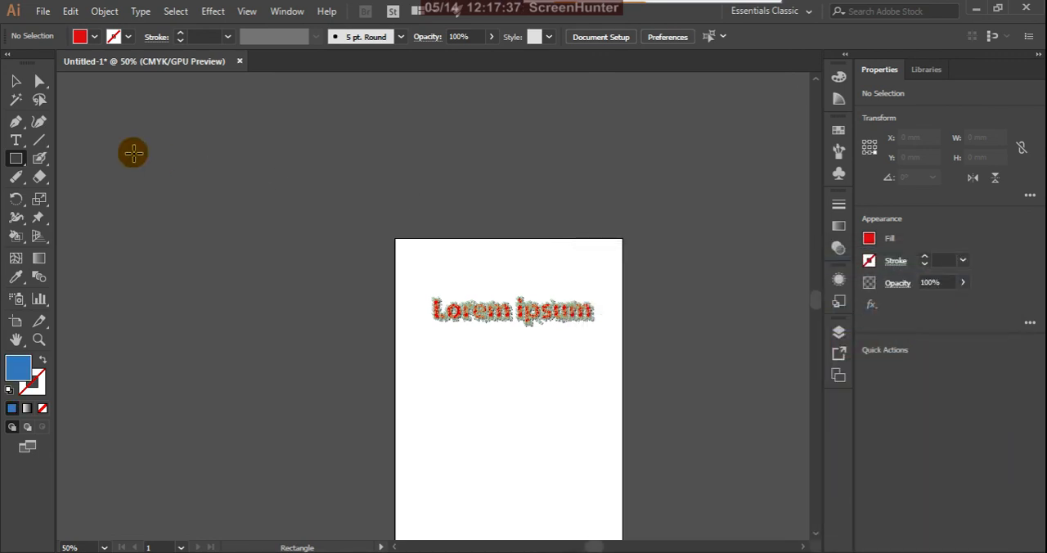
scroll(539, 299, down, 2)
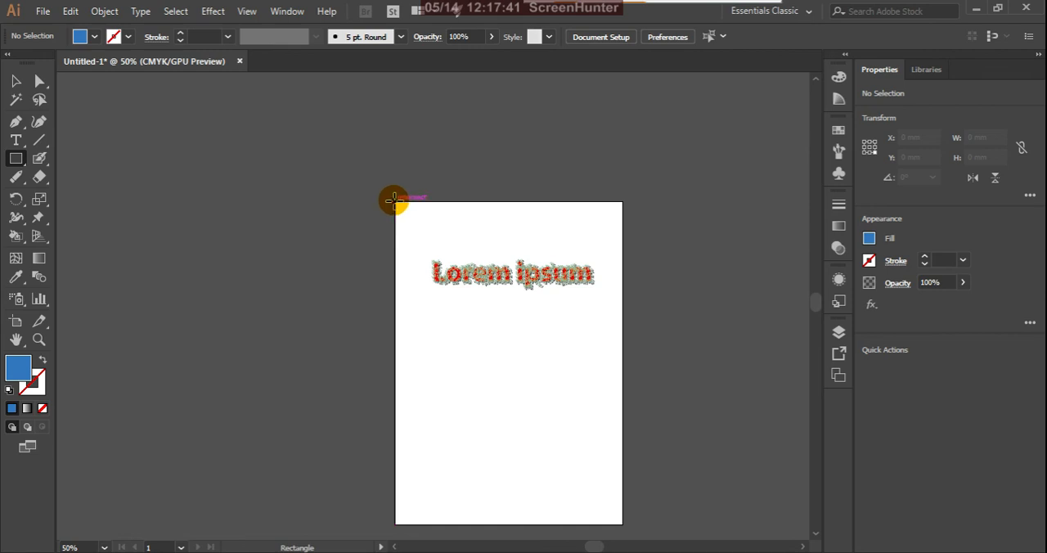
drag(393, 199, 625, 402)
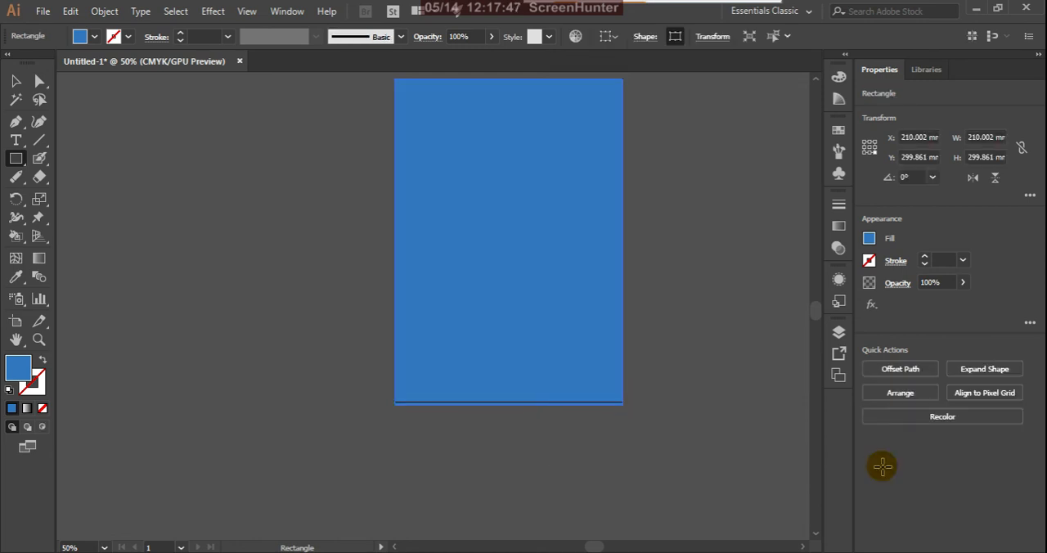
Step: Move the Lorem ipsum group above the blue rectangle in the layer stacking order
click(838, 332)
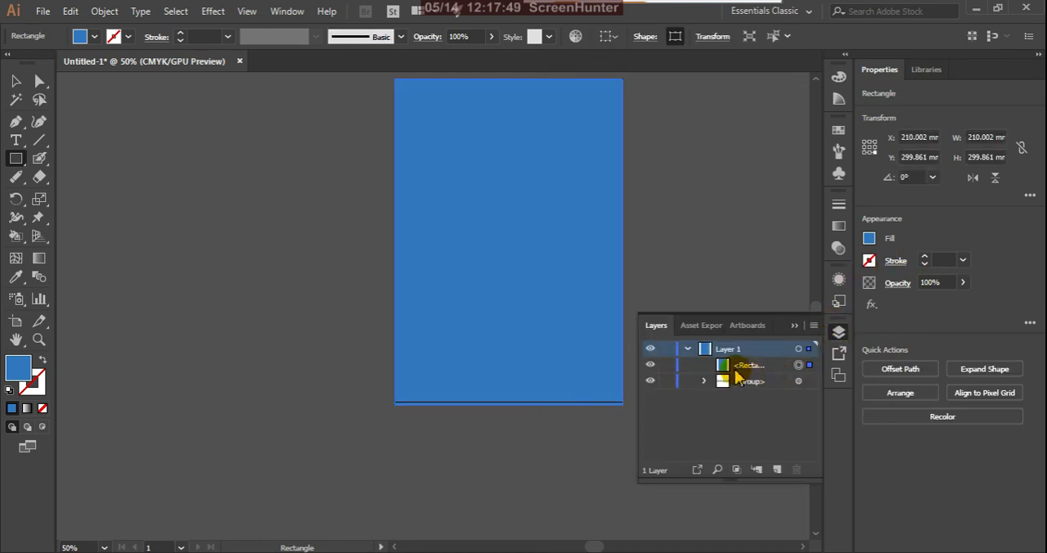
drag(738, 376, 708, 391)
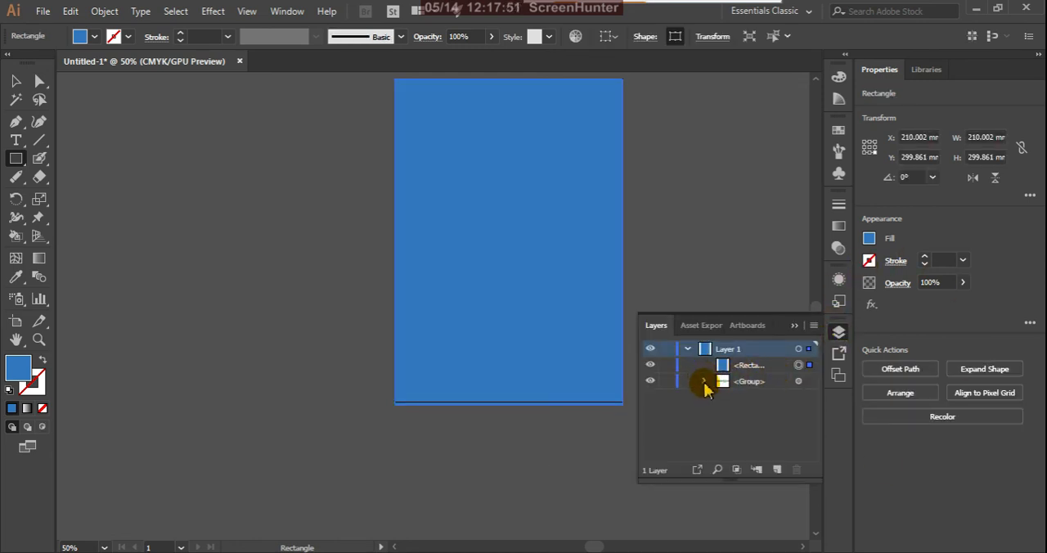
click(704, 383)
click(704, 383)
click(769, 386)
drag(771, 387, 769, 362)
click(794, 324)
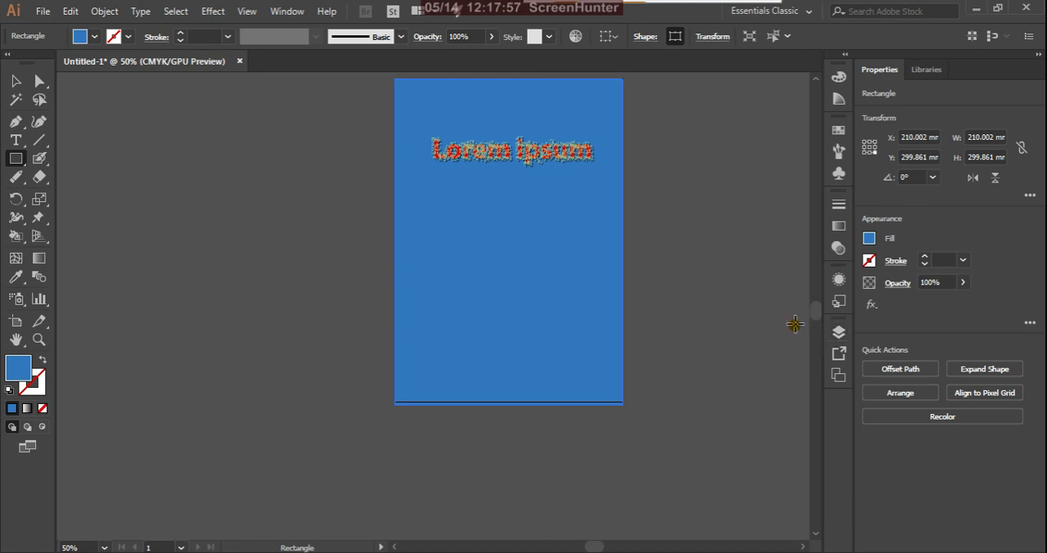
click(710, 321)
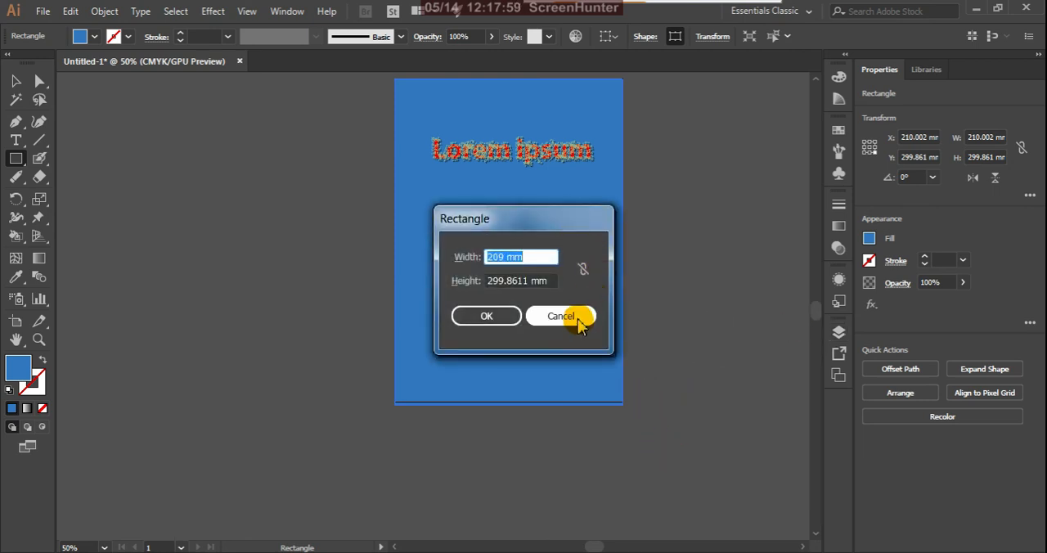
click(561, 315)
Step: Lock the blue background rectangle in Layer 1
click(16, 81)
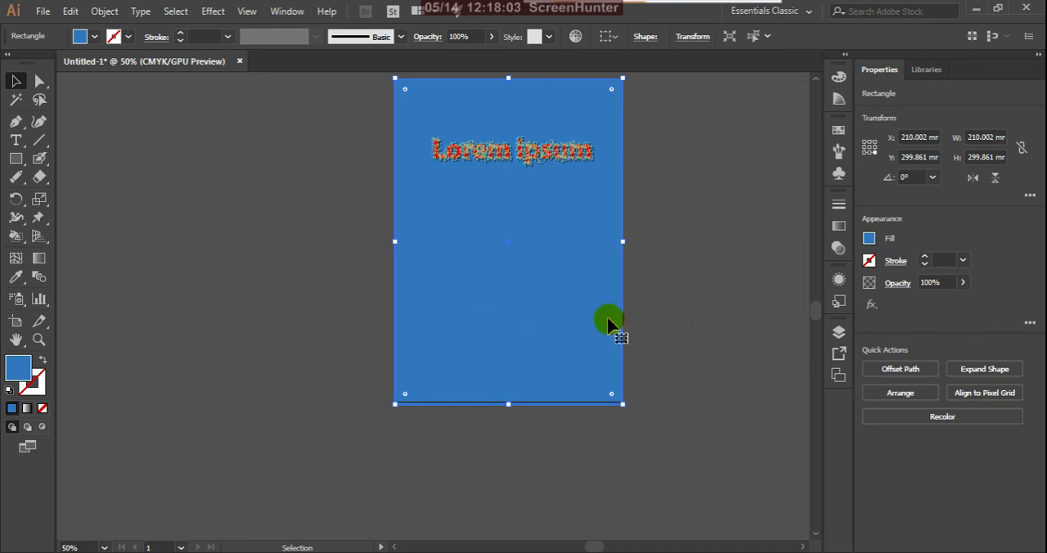
click(839, 332)
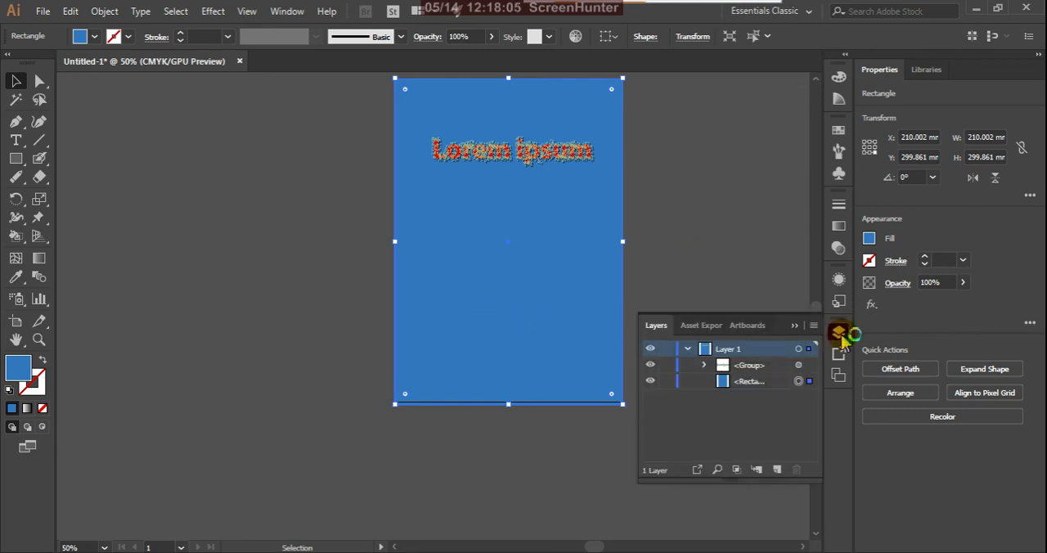
click(667, 381)
click(794, 325)
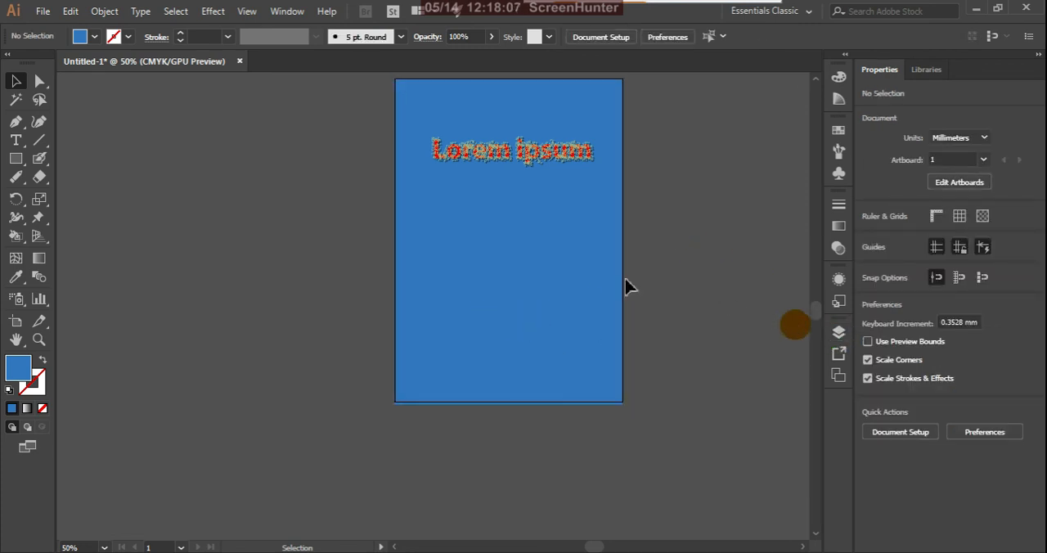
Step: Examine the ornamental Lorem ipsum lettering up close against the blue background
scroll(524, 335, down, 3)
scroll(532, 256, up, 8)
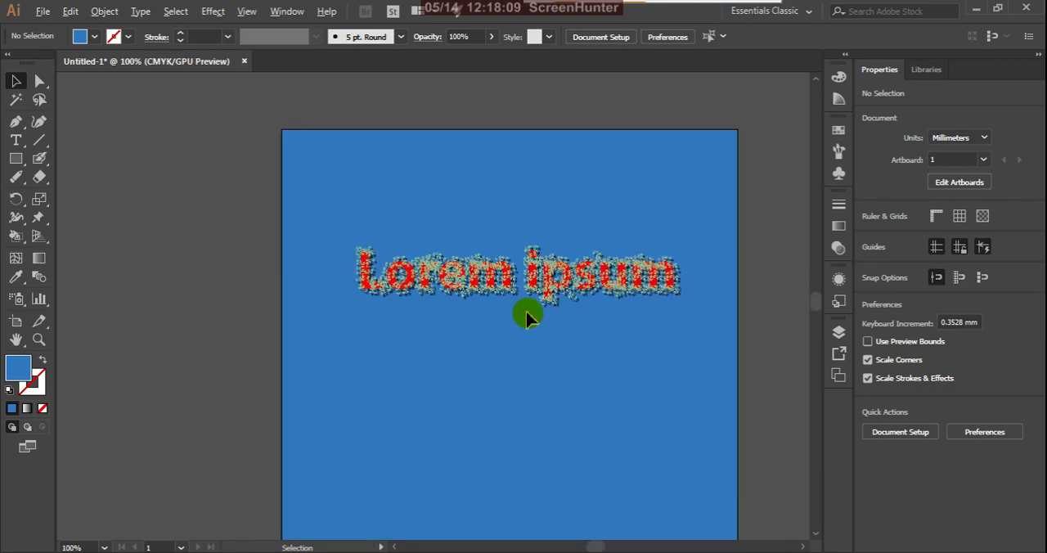
scroll(531, 318, down, 1)
click(568, 270)
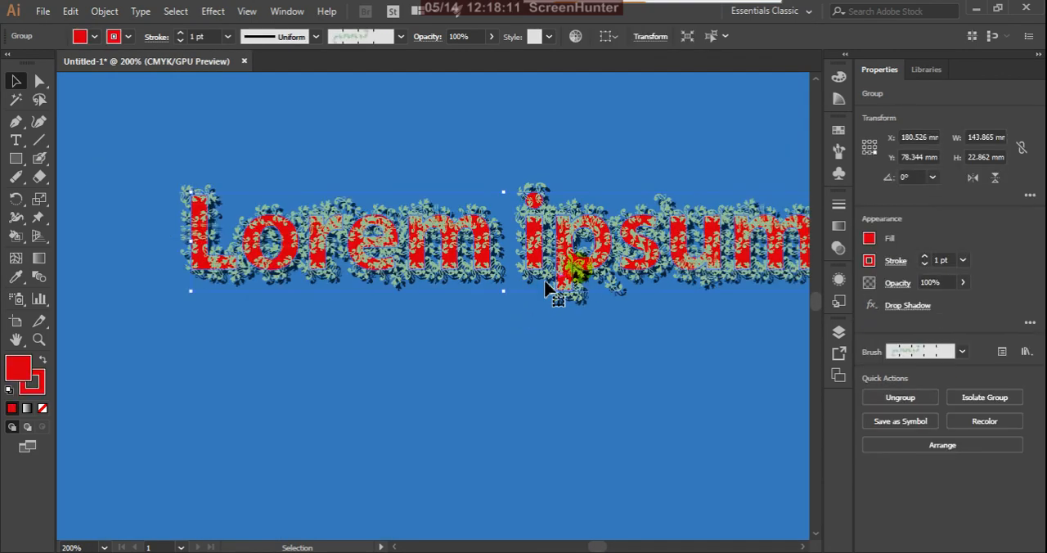
scroll(442, 298, down, 1)
scroll(438, 299, down, 1)
scroll(455, 292, up, 1)
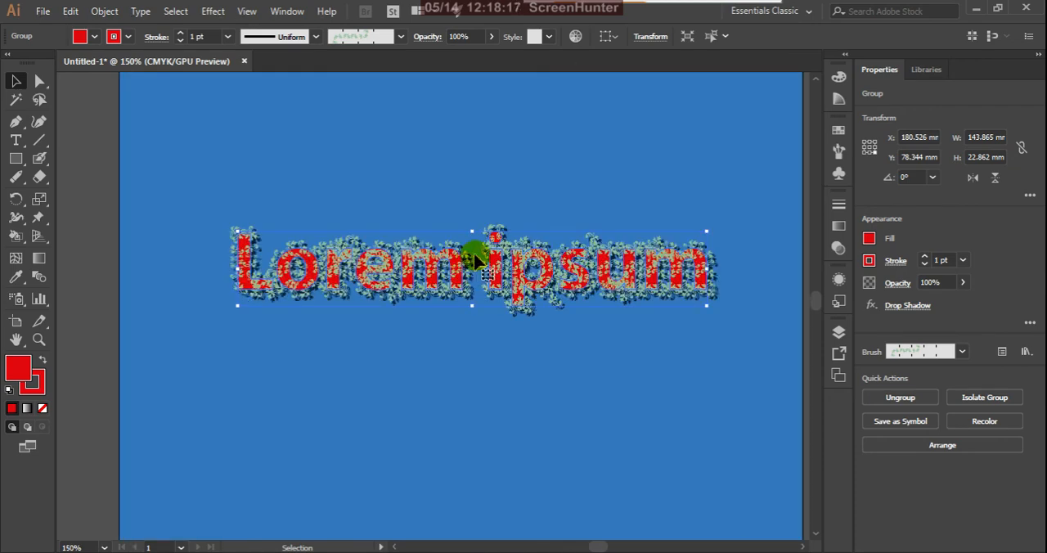
click(789, 350)
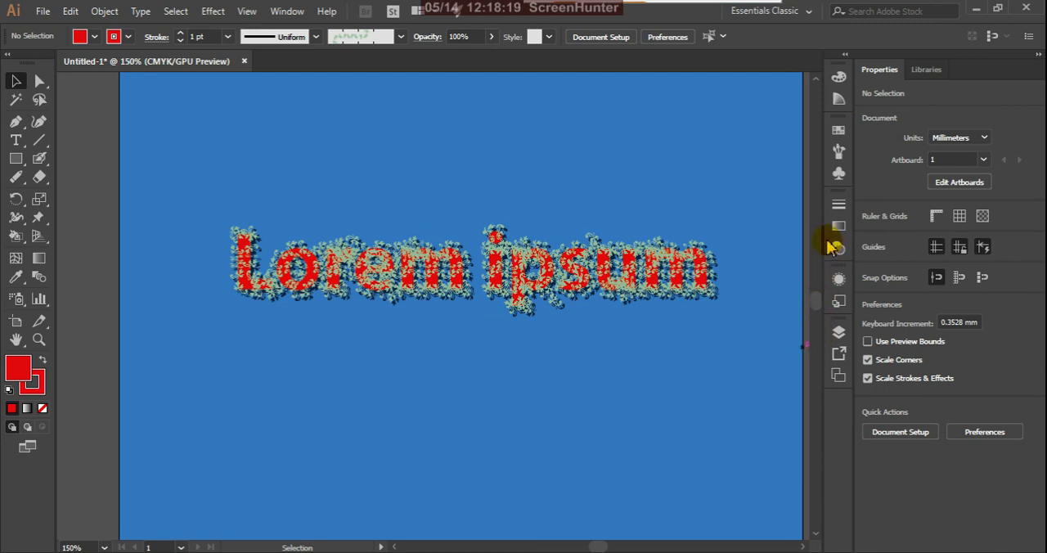
Step: Move the Lorem ipsum lettering slightly down and scale it up proportionally to about 174 × 28 mm
click(701, 274)
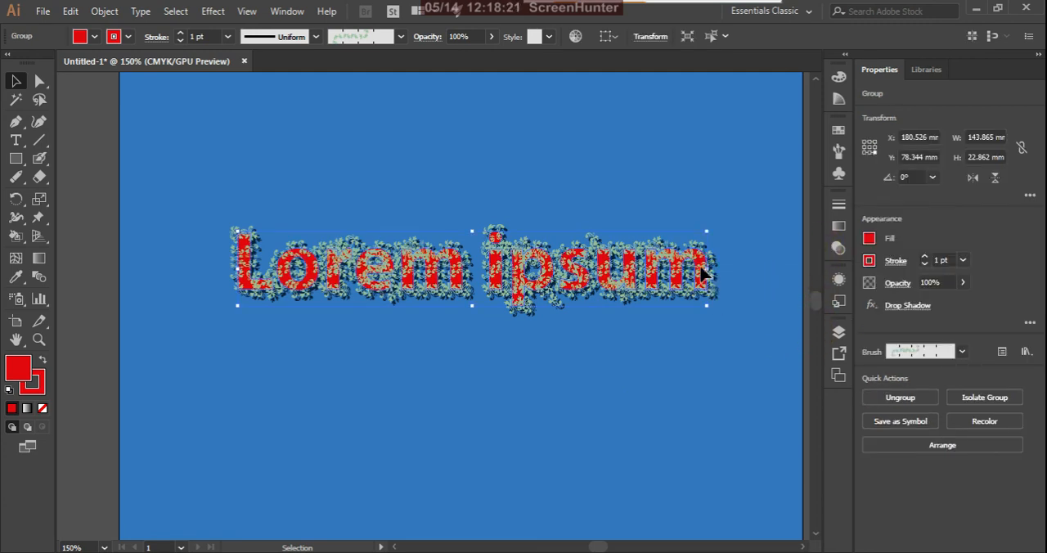
drag(702, 273, 654, 308)
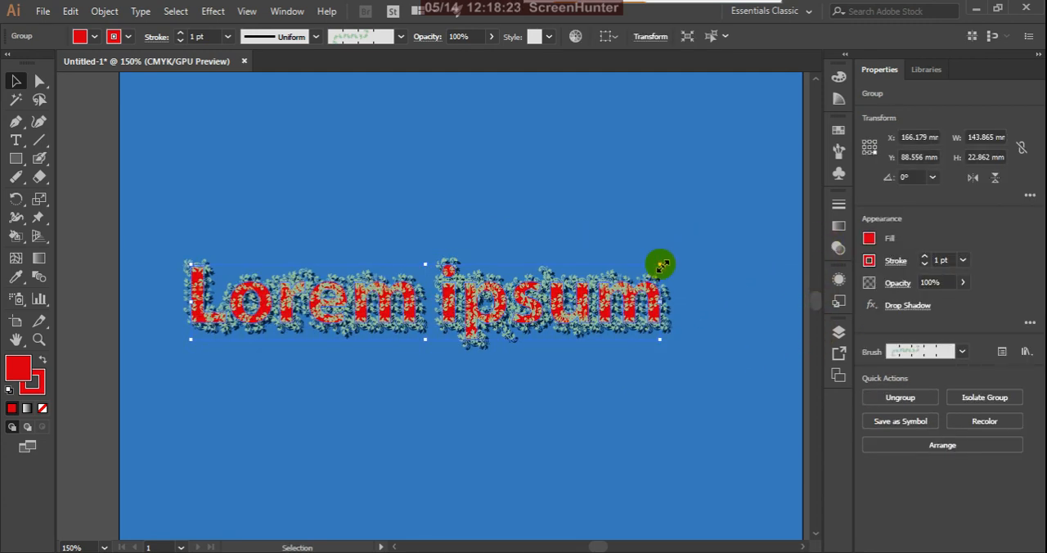
drag(661, 264, 708, 210)
click(544, 217)
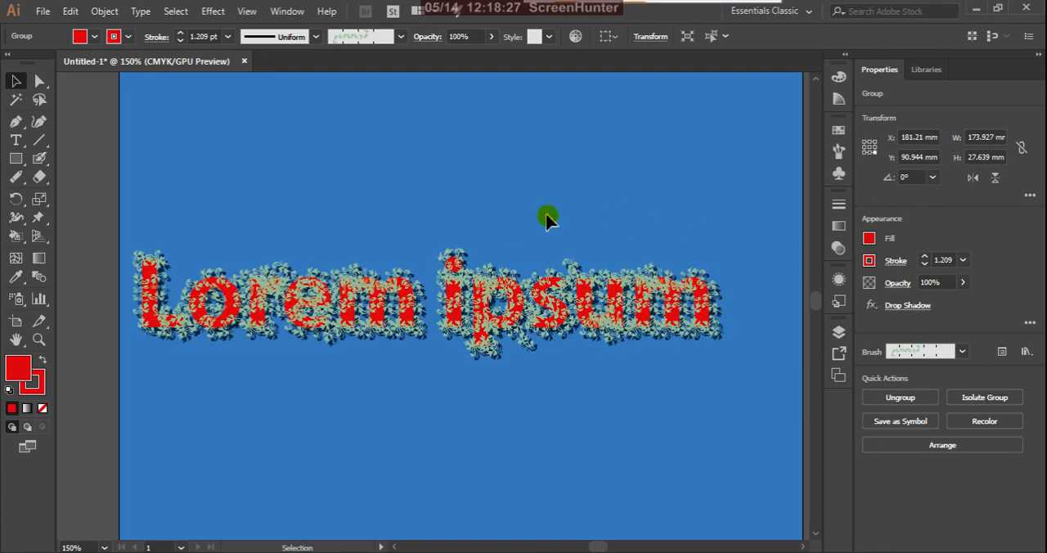
Step: Unlock the background rectangle, change its fill to near-black #000407 and lock it again
scroll(561, 288, down, 2)
scroll(567, 320, down, 2)
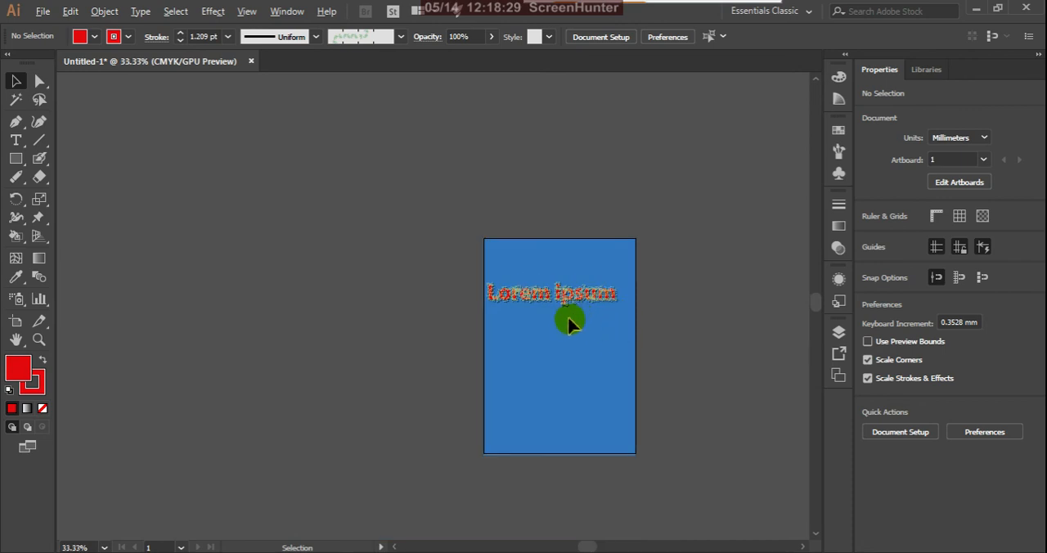
scroll(605, 335, up, 2)
click(838, 331)
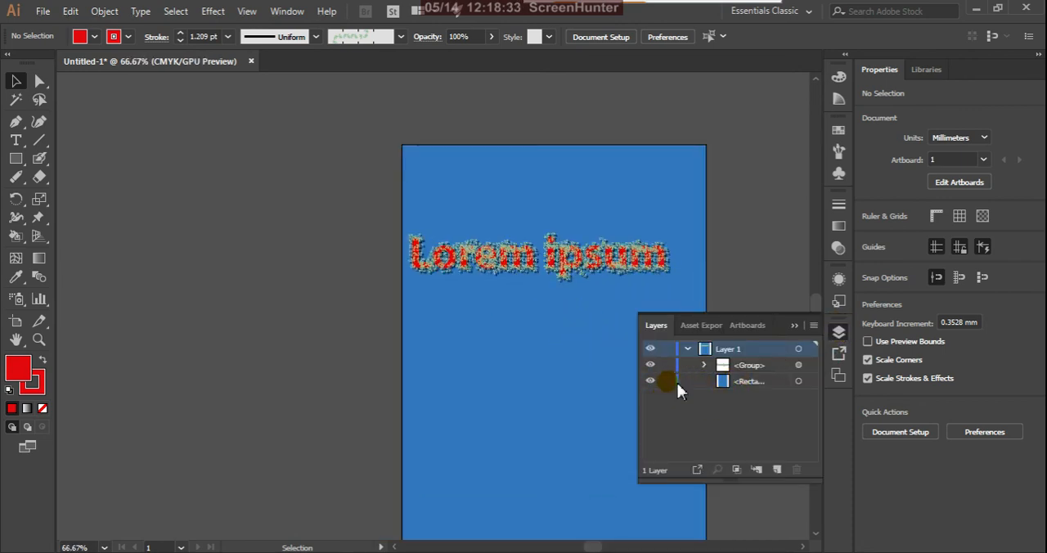
click(798, 381)
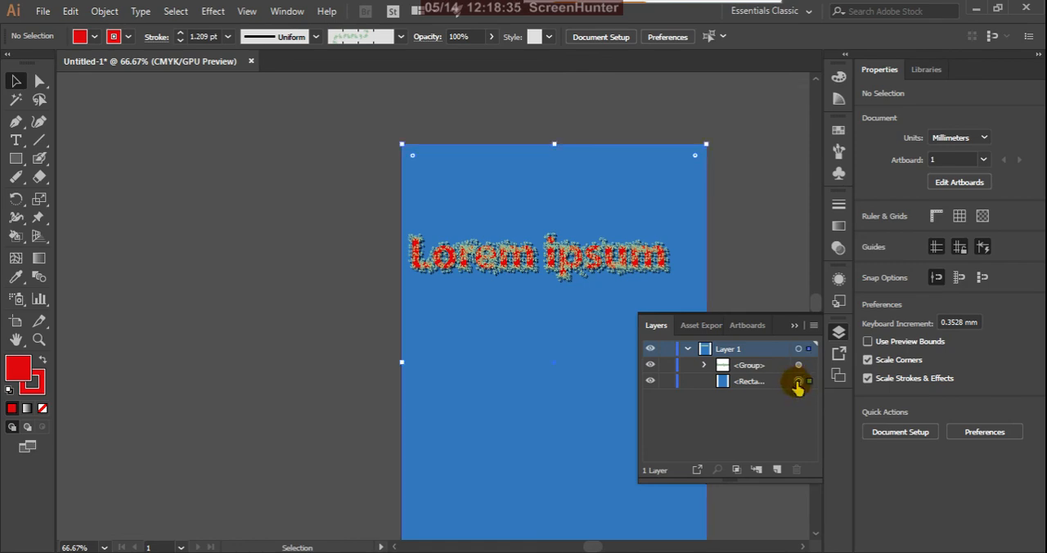
double_click(18, 368)
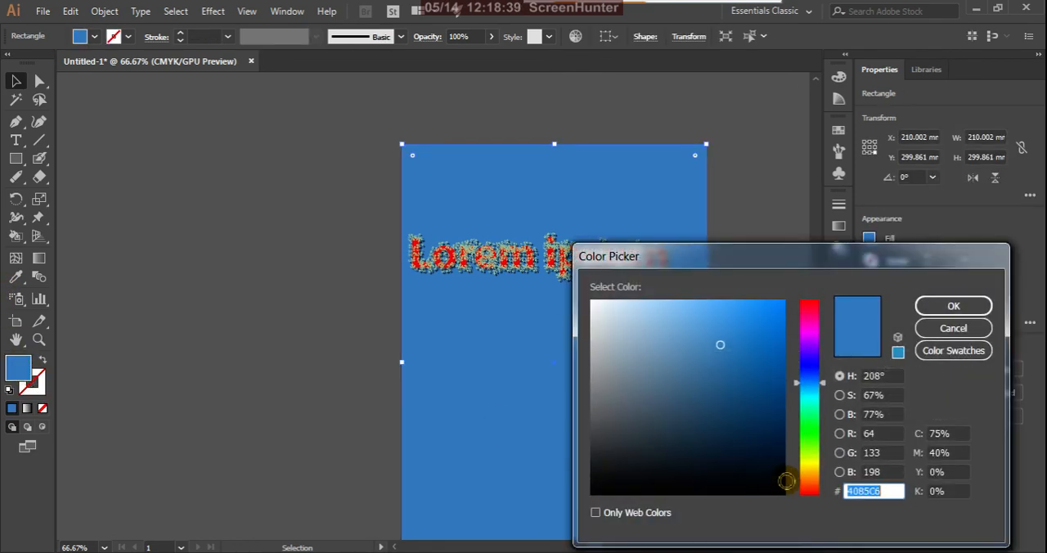
click(781, 488)
click(932, 308)
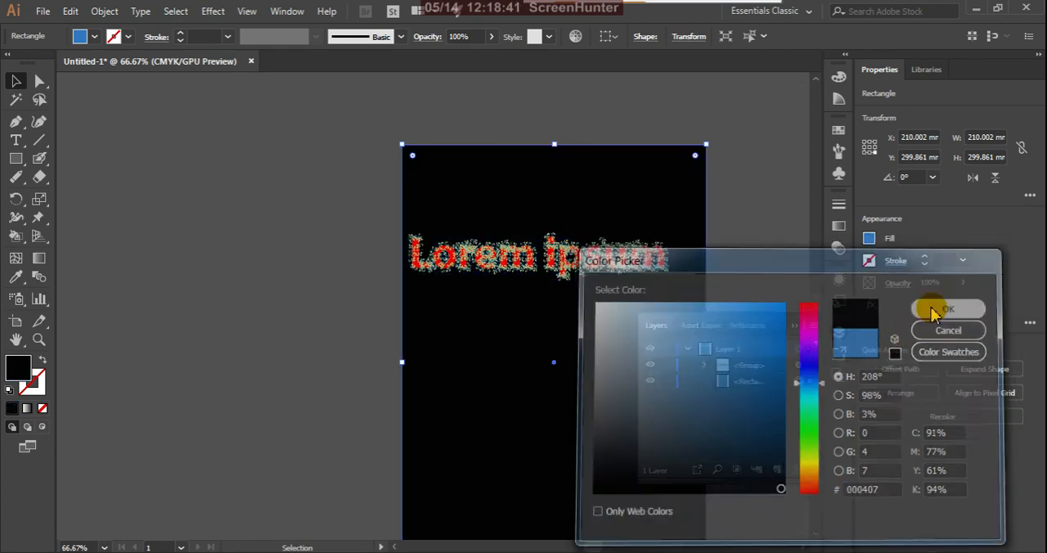
click(793, 326)
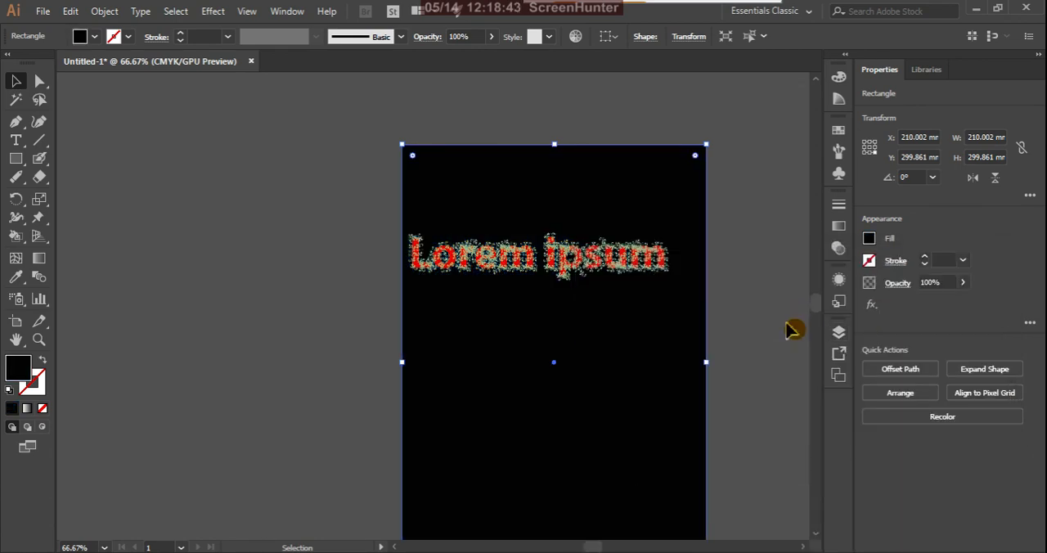
click(771, 303)
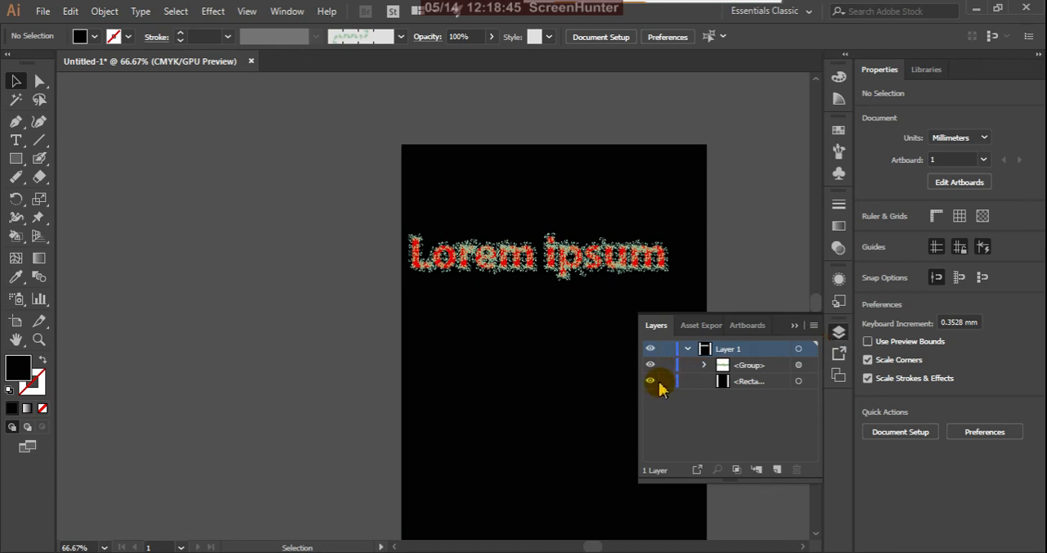
click(793, 326)
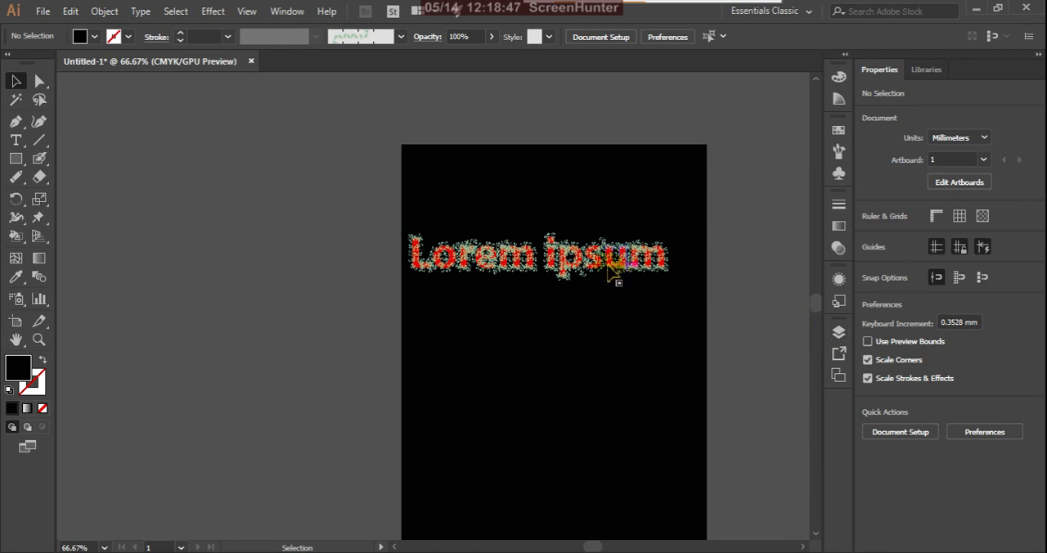
Step: Reposition the Lorem ipsum lettering so it sits roughly centred across the upper part of the black background
scroll(577, 260, up, 2)
drag(577, 296, 598, 327)
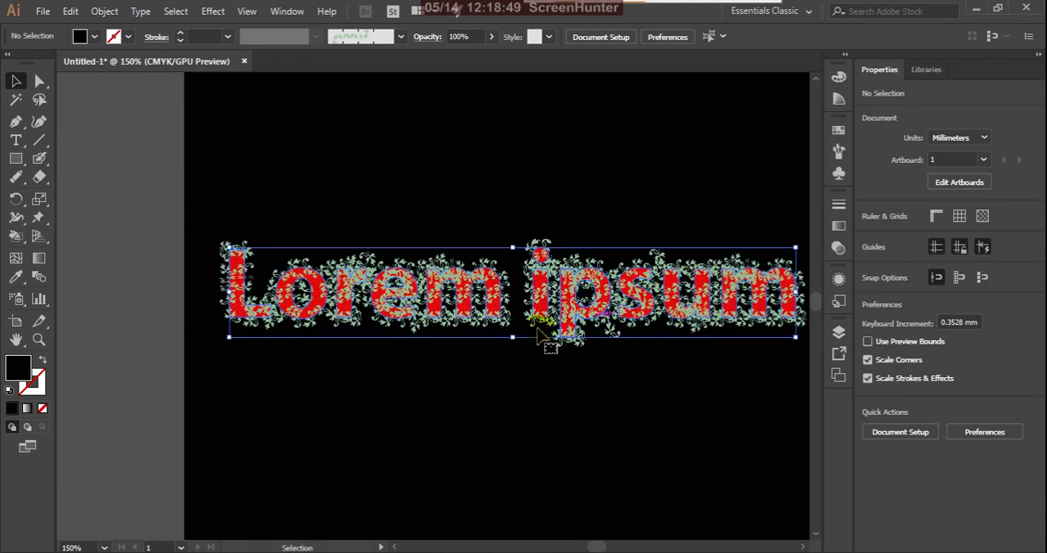
scroll(504, 291, down, 1)
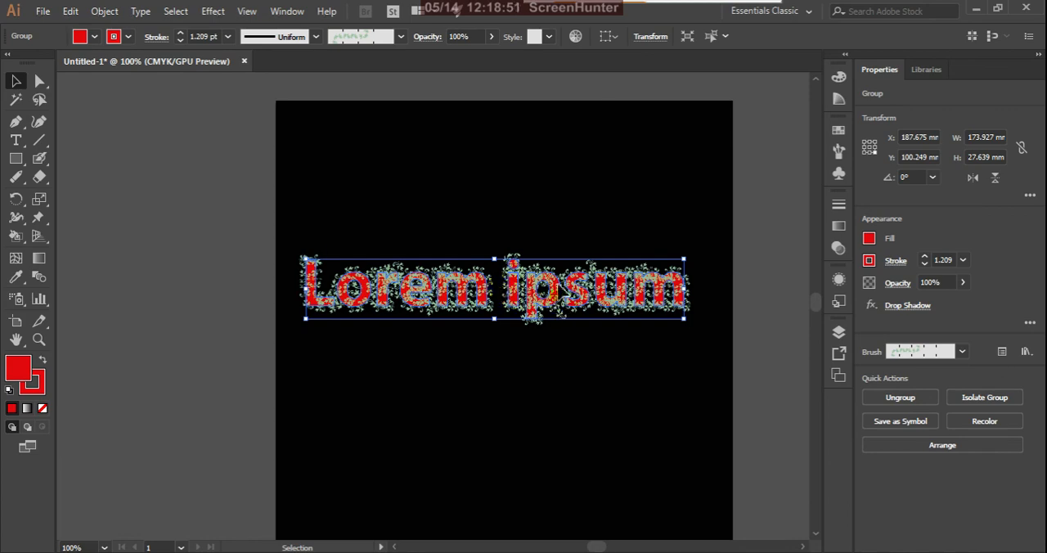
mouse_move(560, 289)
mouse_down()
mouse_move(572, 277)
mouse_move(564, 273)
mouse_up()
click(236, 290)
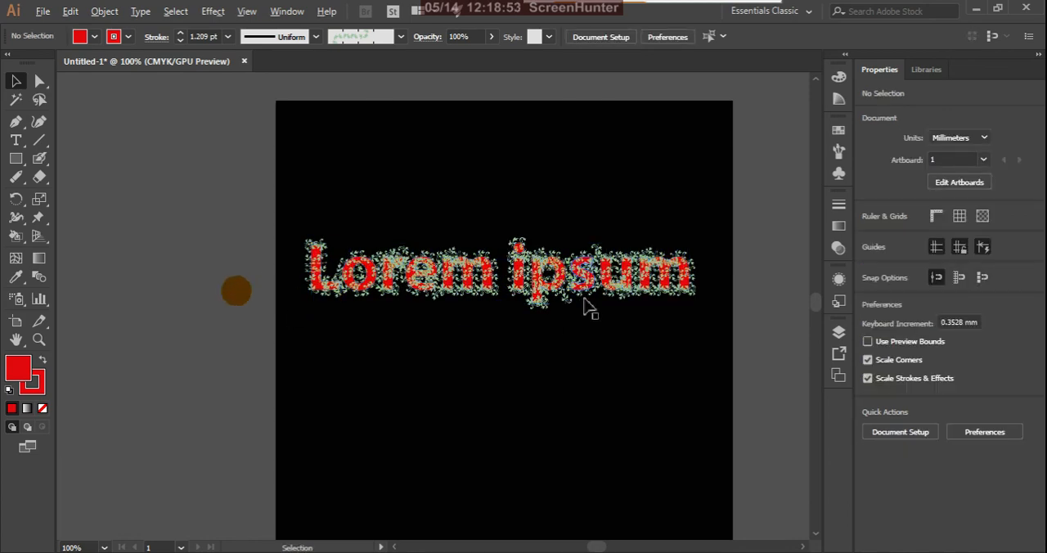
scroll(590, 307, down, 2)
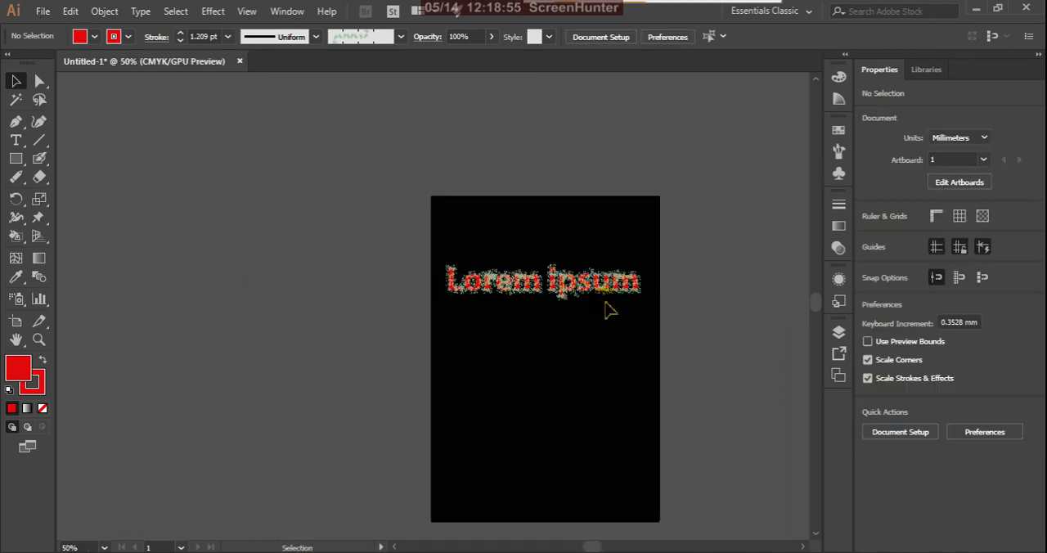
Step: Switch from the Blob Brush to the Paintbrush tool, and return to the Selection tool
drag(39, 157, 76, 162)
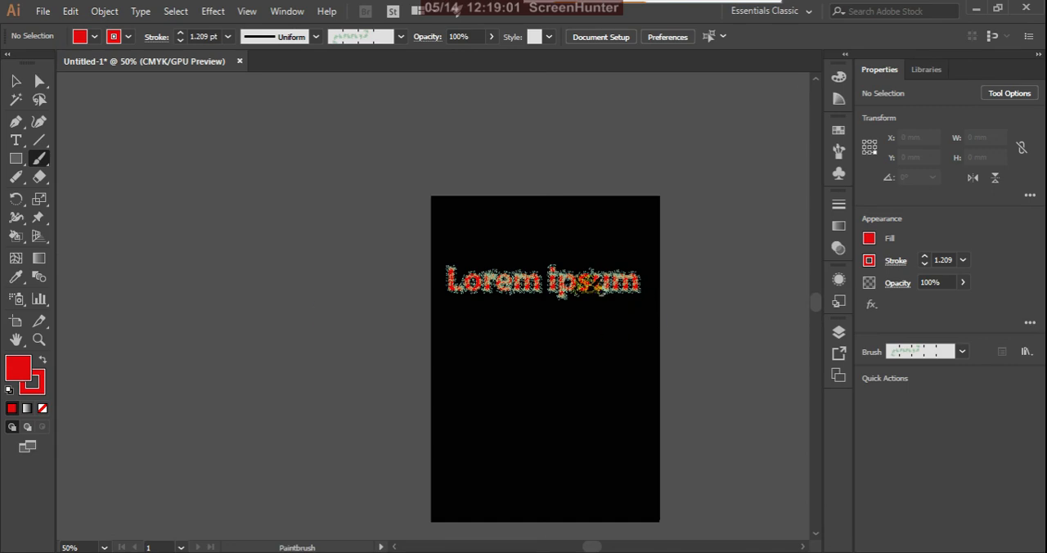
click(15, 80)
scroll(523, 323, down, 1)
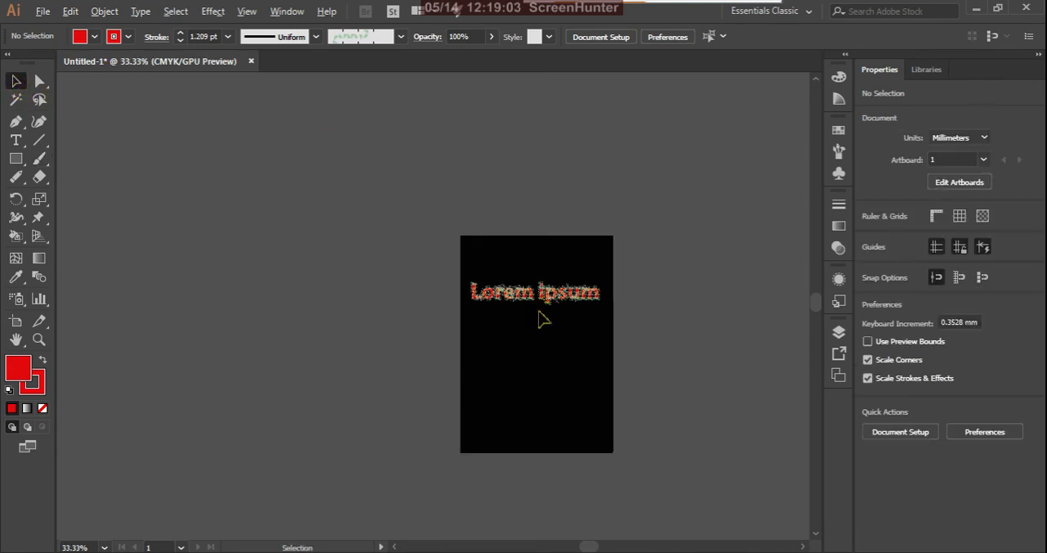